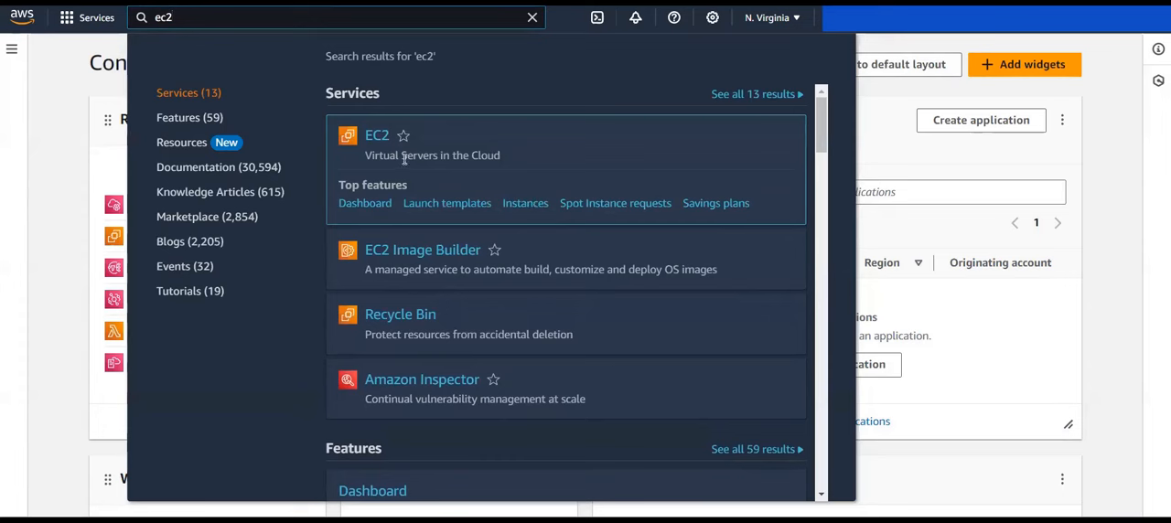
Step: Open the EC2 instances list, select the App-Server instance, and enlarge its details pane
click(534, 203)
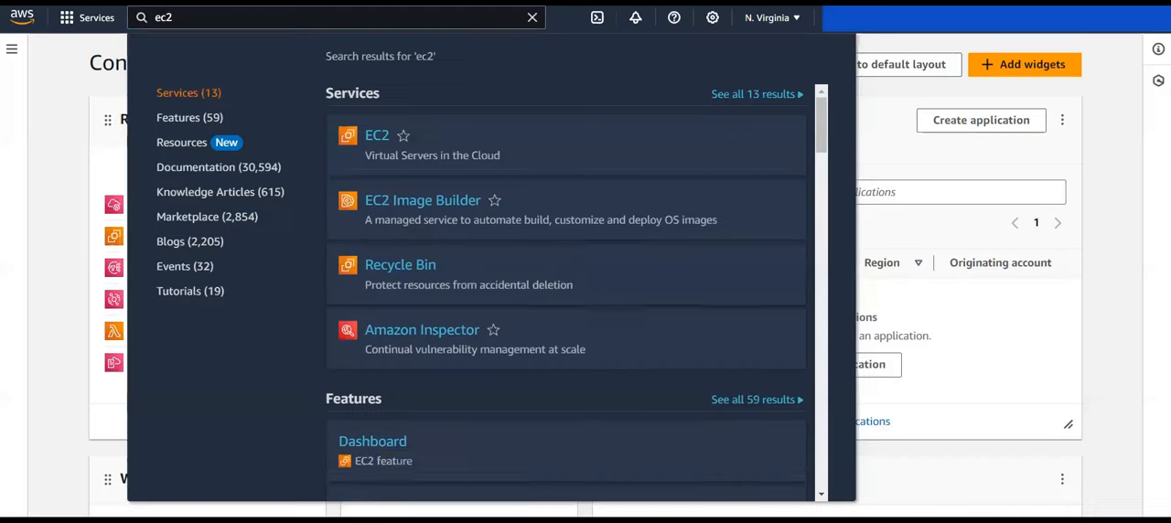
click(534, 19)
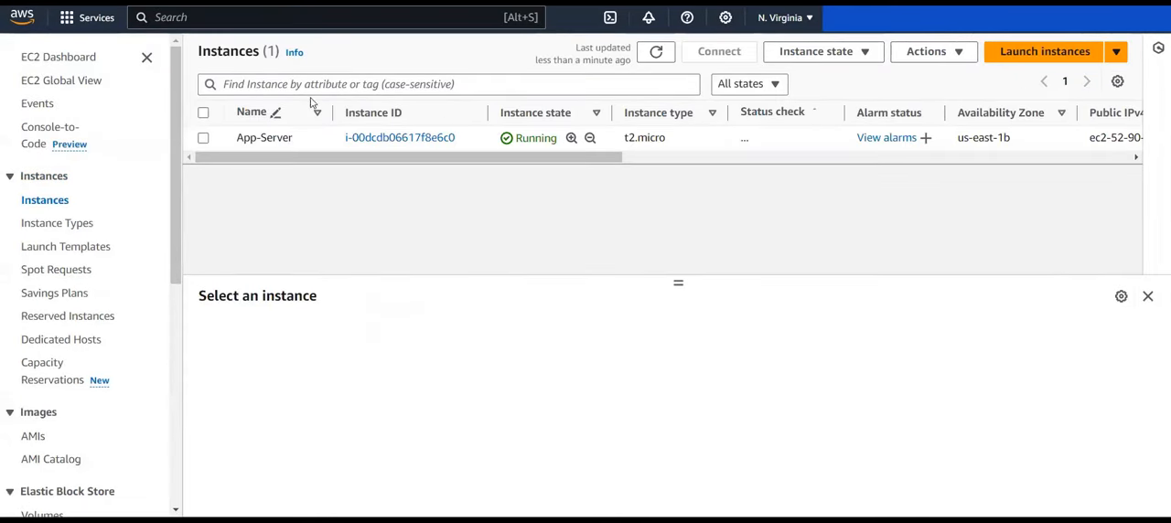
click(203, 138)
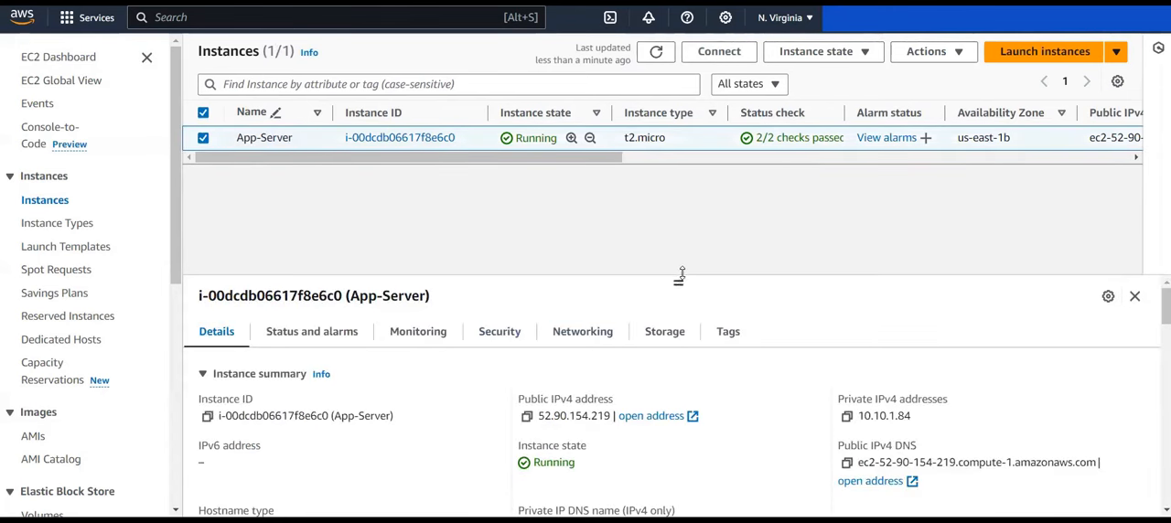
drag(681, 274, 680, 226)
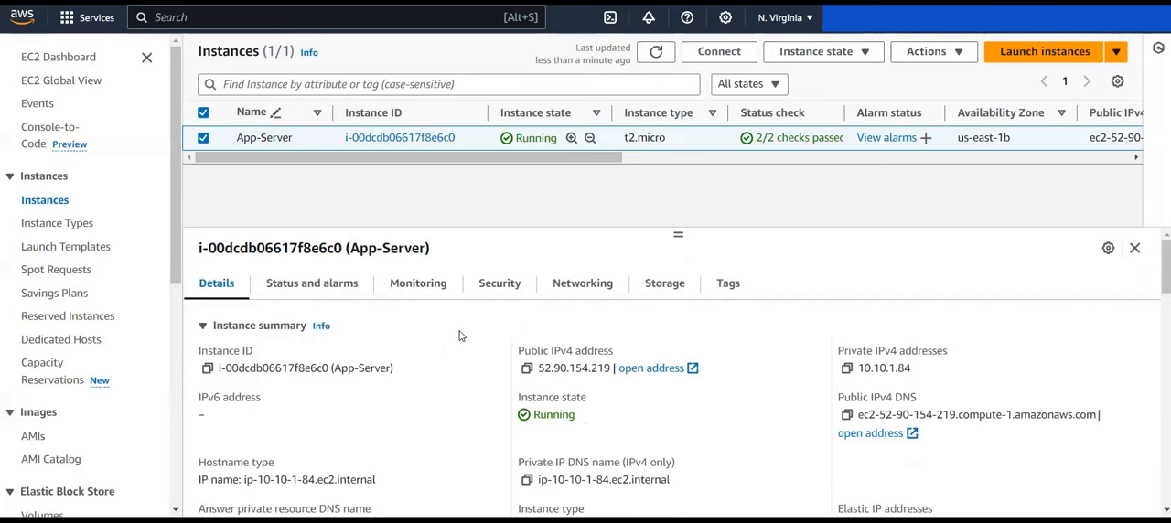
Step: Examine the IAM role and security group in the App-Server instance's security details
click(498, 285)
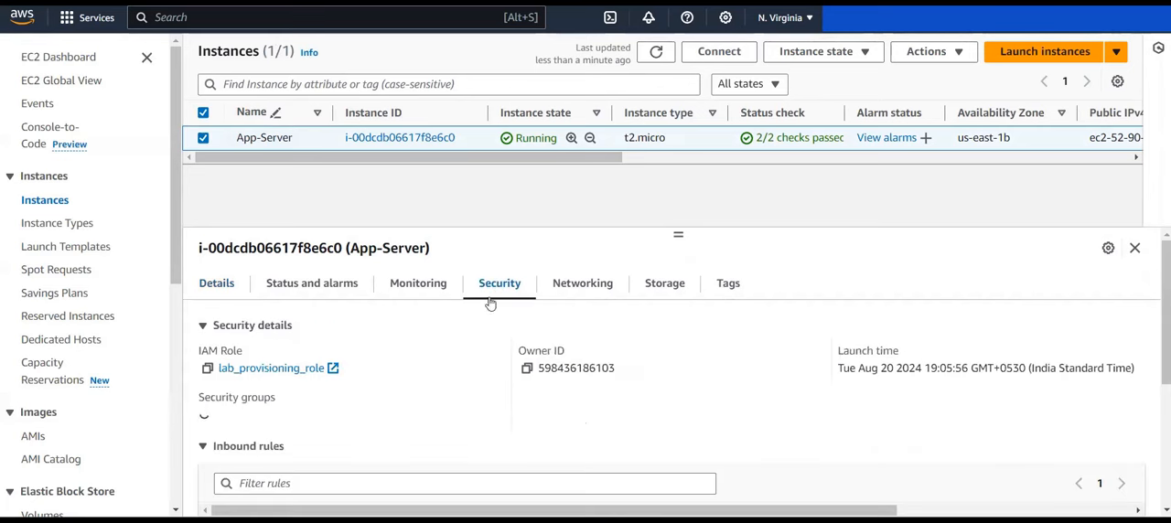
drag(246, 350, 338, 355)
click(369, 359)
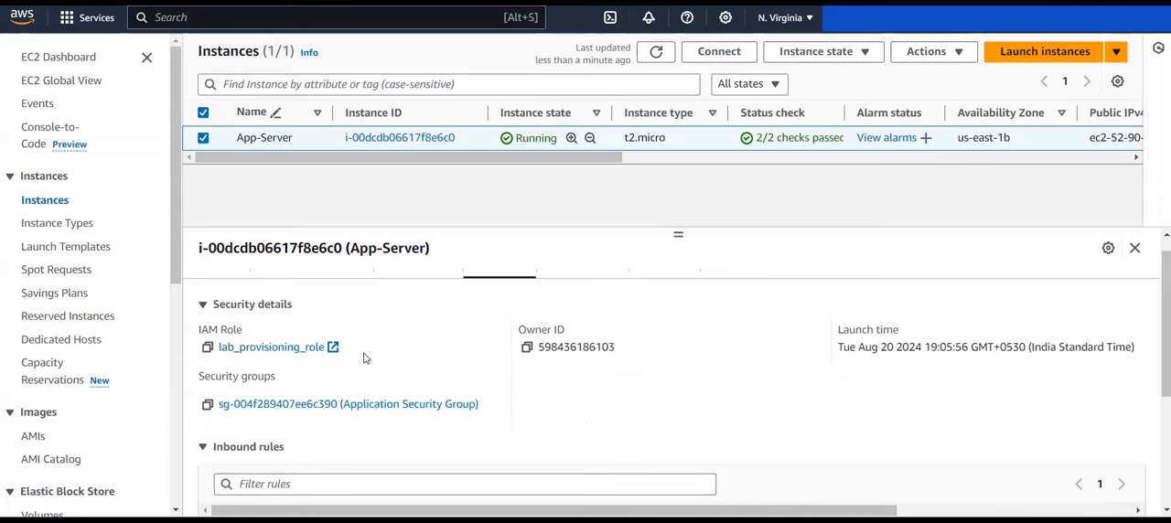
scroll(370, 358, down, 1)
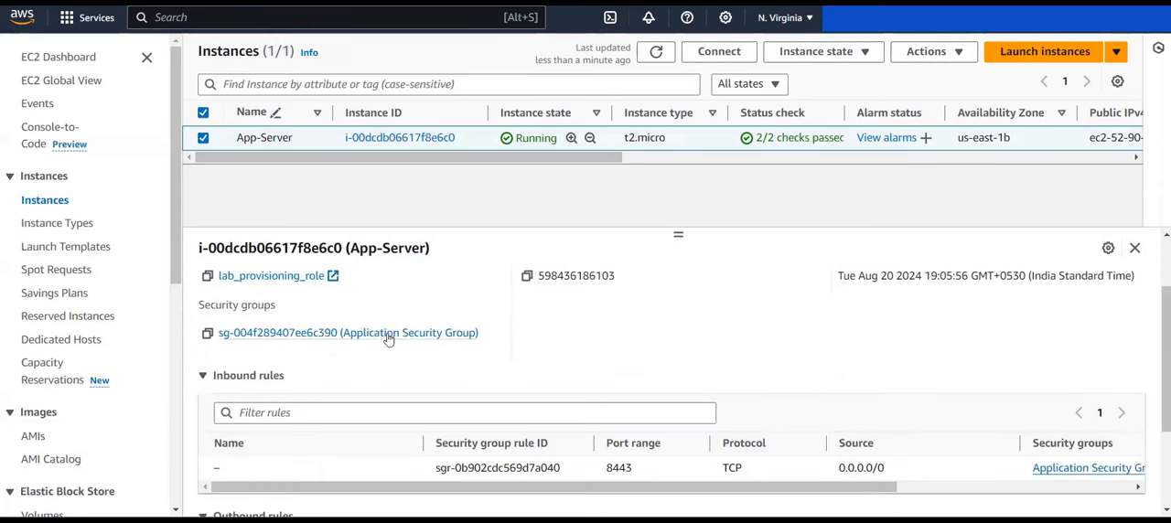
scroll(465, 342, up, 1)
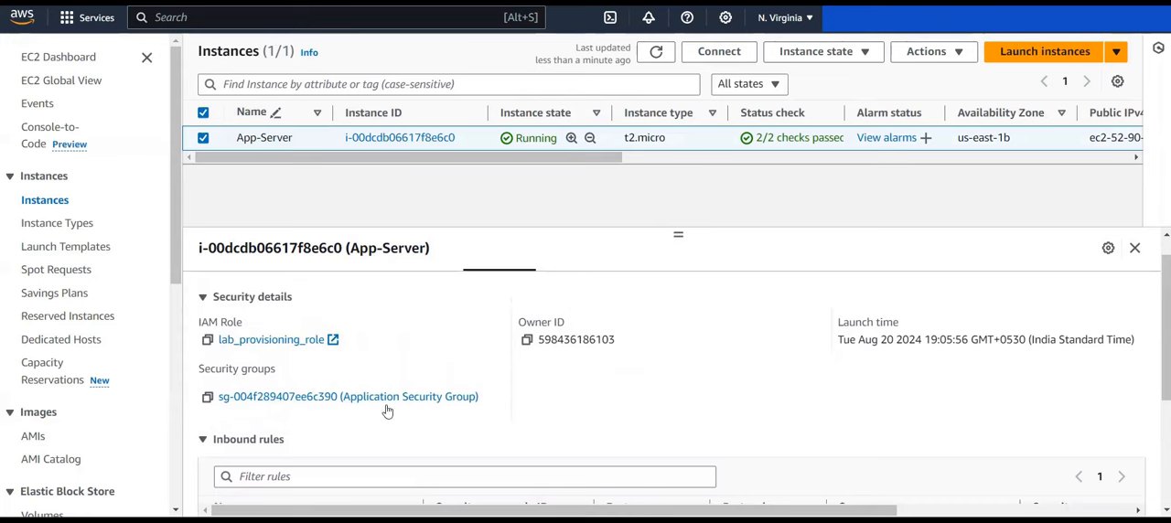
Step: Review the port range, protocol, source and description of the App-Server's inbound rules
scroll(527, 378, down, 2)
scroll(527, 375, up, 1)
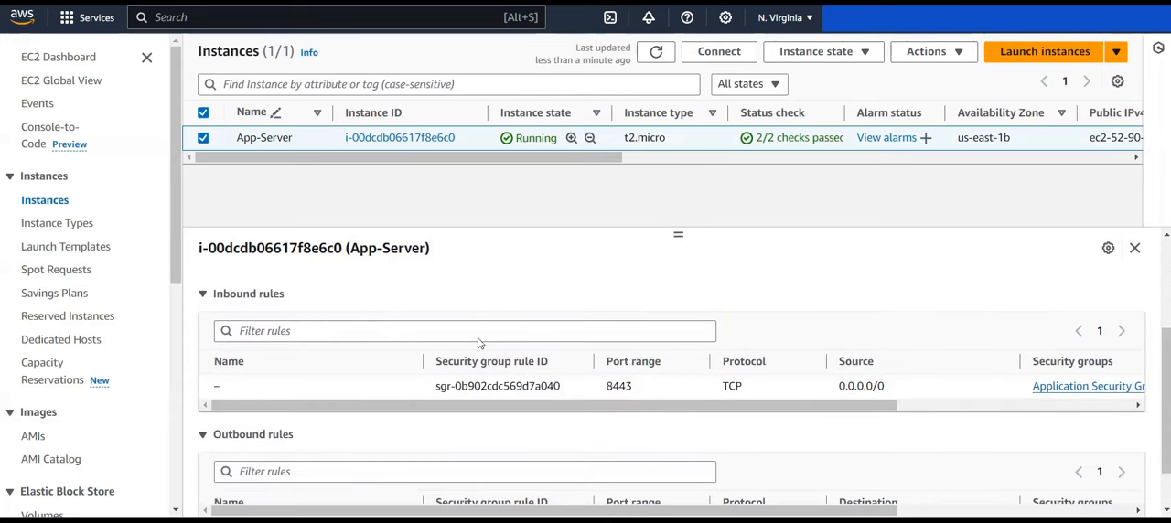
scroll(695, 403, right, 5)
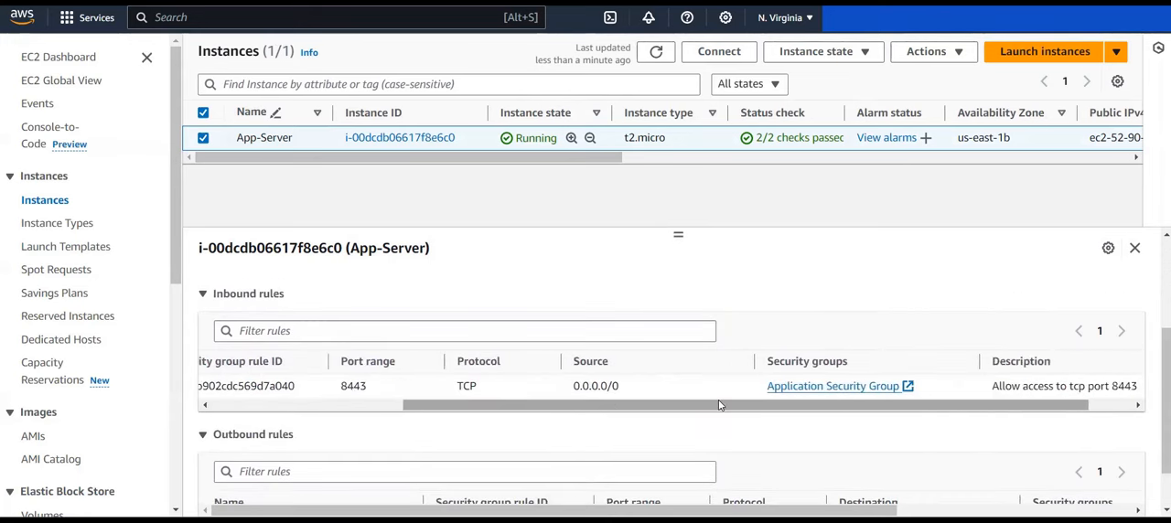
scroll(719, 405, left, 1)
scroll(720, 406, right, 1)
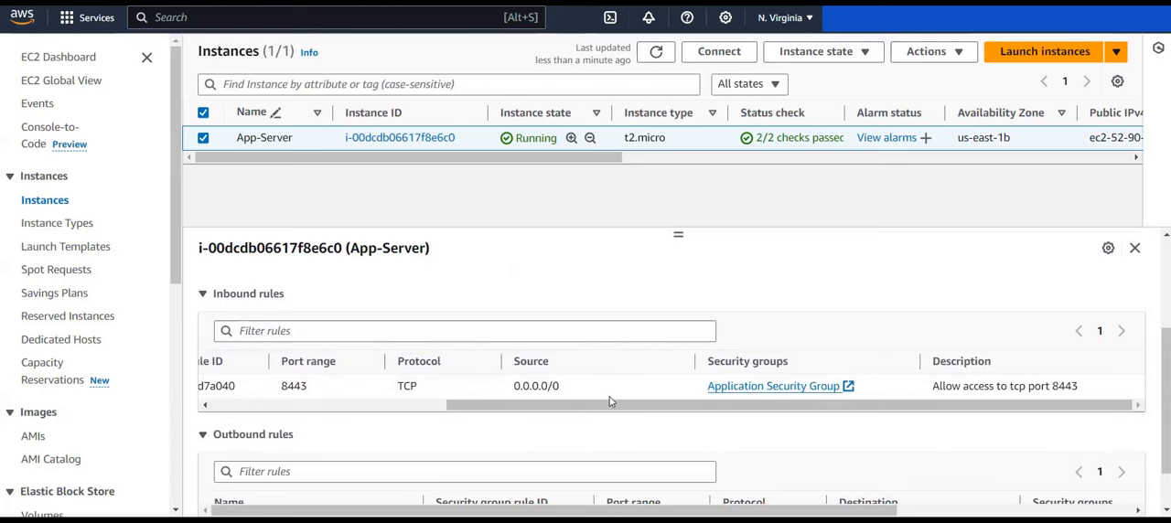
scroll(611, 403, left, 5)
scroll(613, 403, right, 5)
scroll(613, 403, left, 5)
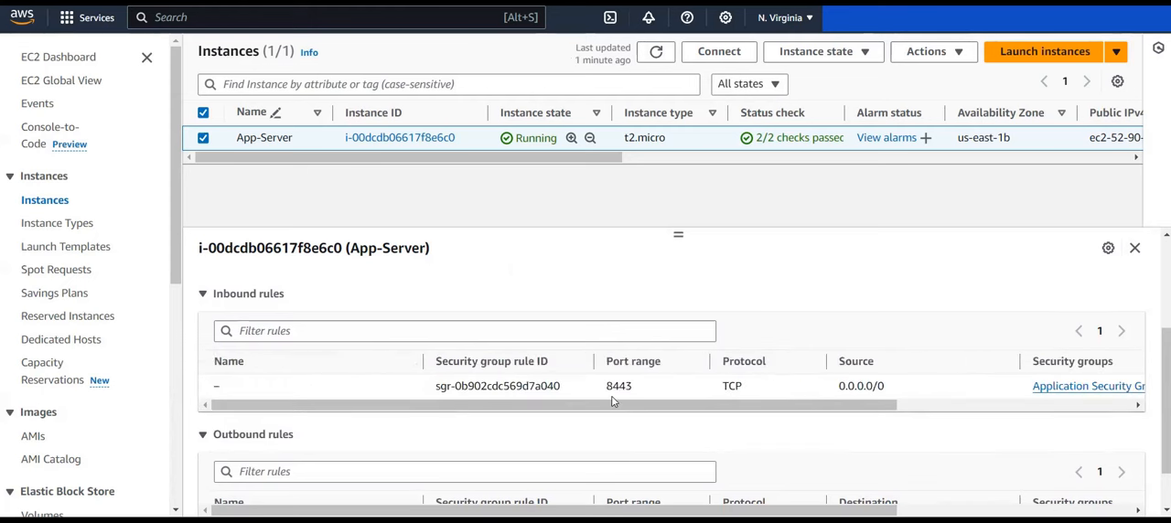
Step: Review the App-Server's outbound rules, including their port range, protocol and destination
scroll(613, 402, down, 1)
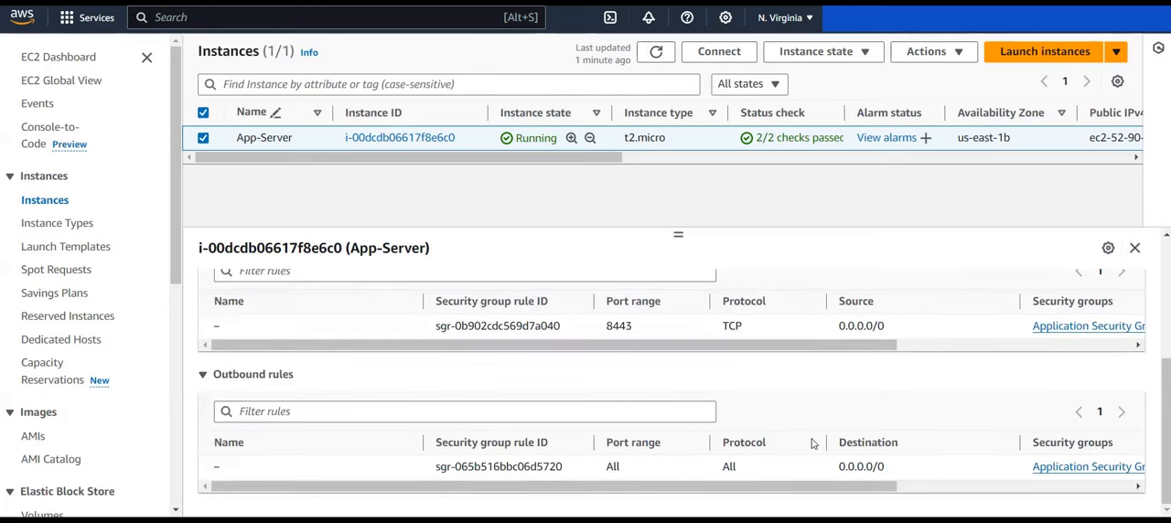
scroll(813, 444, right, 5)
scroll(738, 423, left, 5)
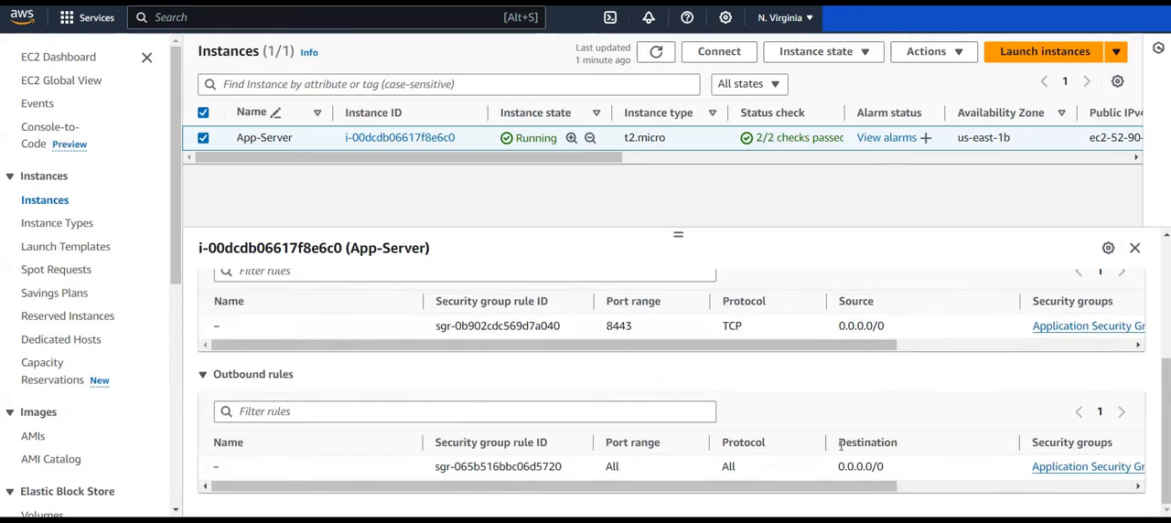
scroll(840, 445, up, 2)
scroll(839, 445, down, 2)
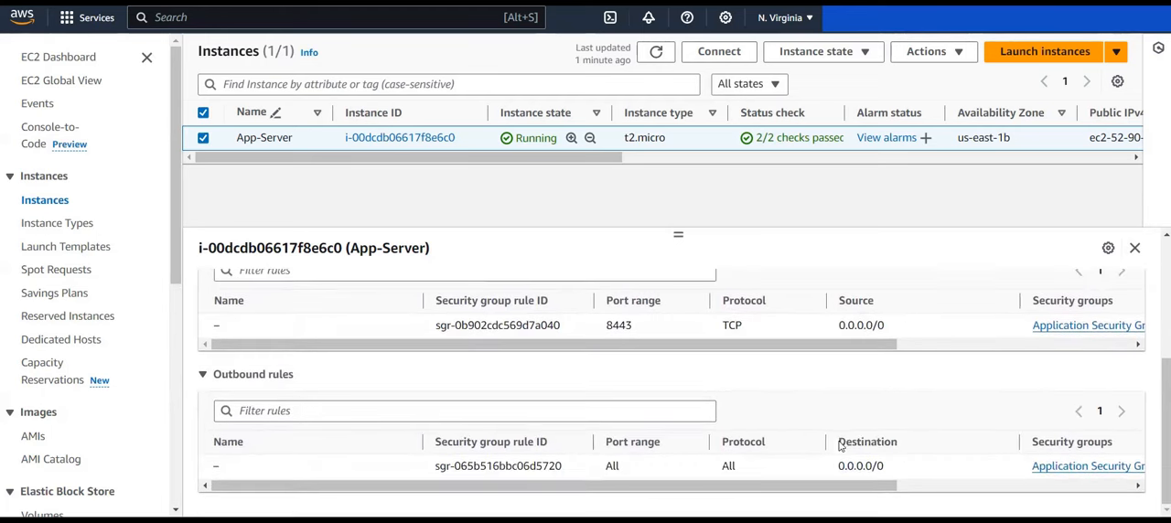
scroll(783, 479, up, 3)
scroll(783, 479, up, 3)
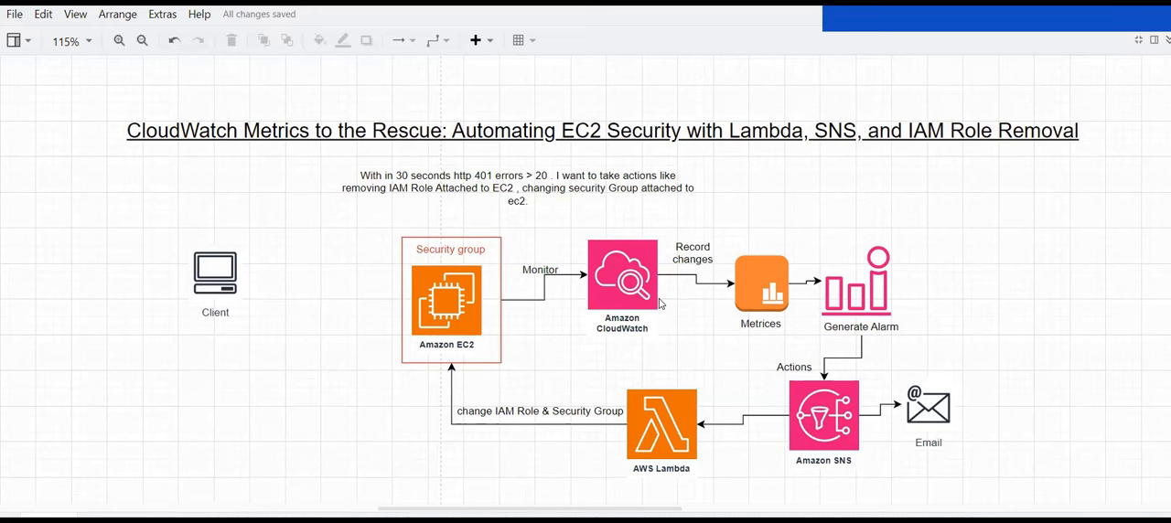
Step: Switch to the architecture diagram and review the monitoring link between Amazon EC2 and Amazon CloudWatch
click(617, 293)
click(467, 300)
click(631, 267)
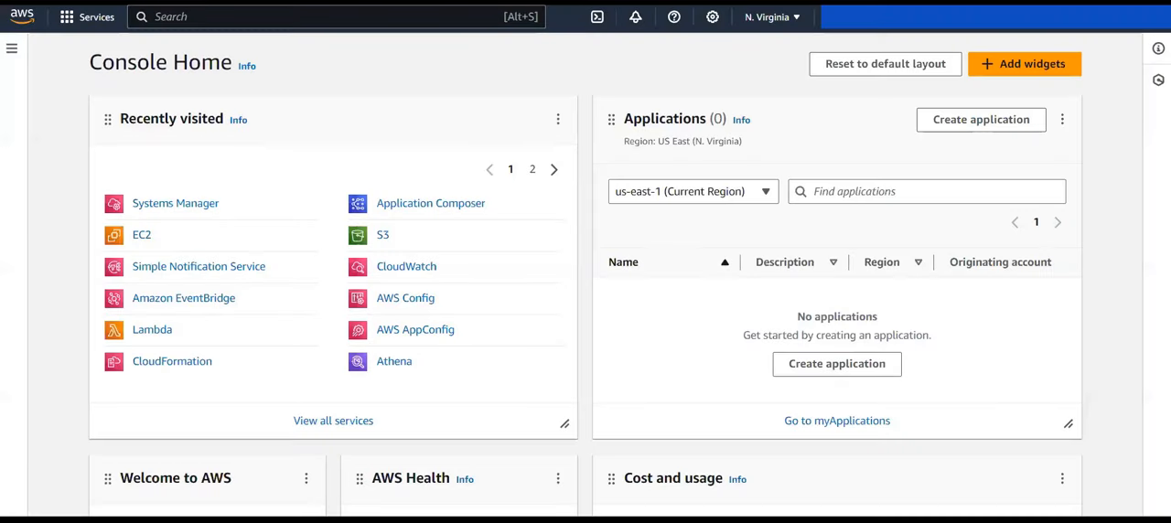
Step: Switch to the AWS console, search for "systems", and open Fleet Manager in Systems Manager
click(305, 19)
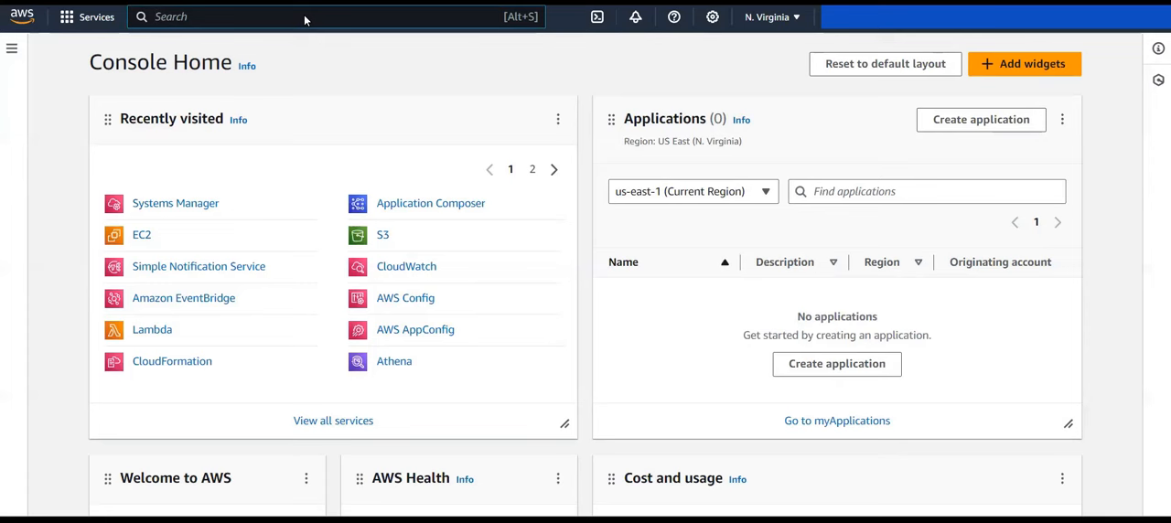
text(systems)
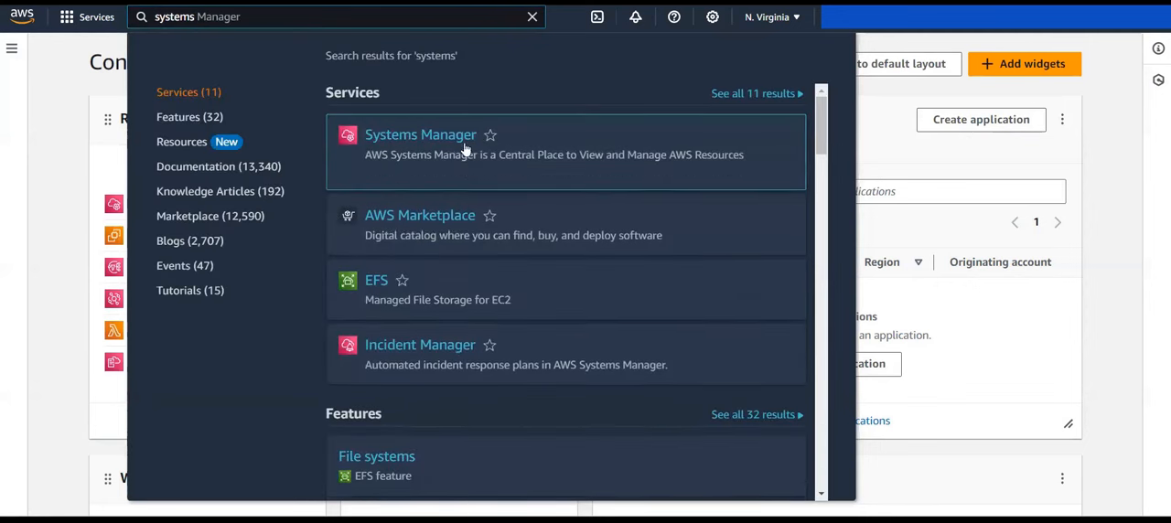
click(420, 134)
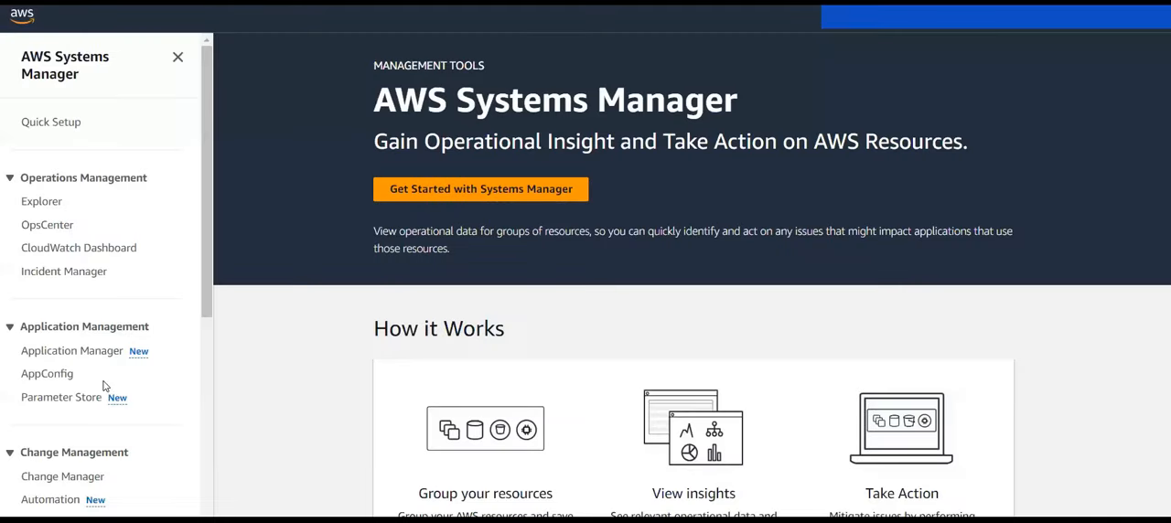
scroll(103, 384, down, 5)
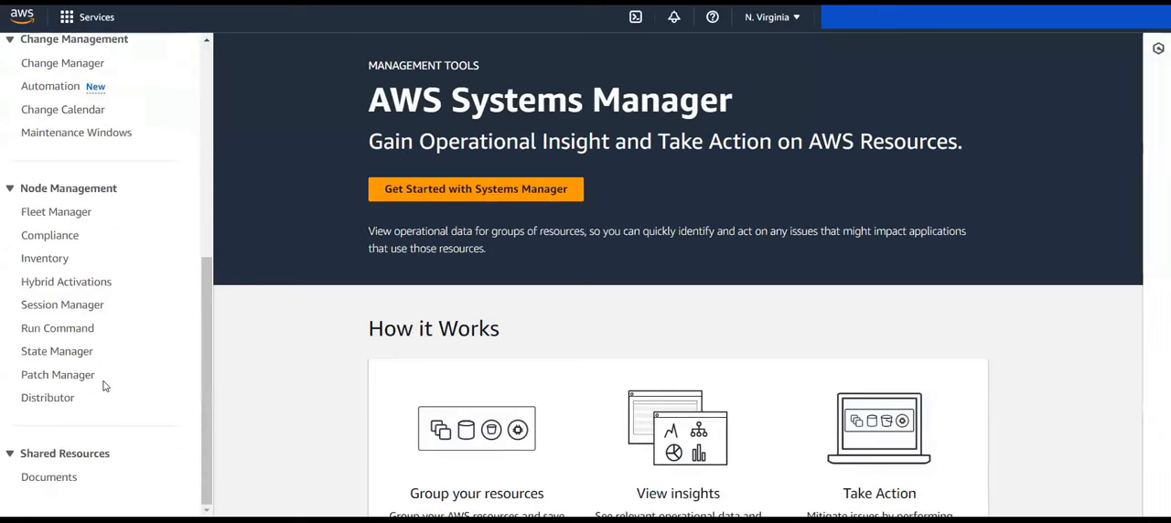
click(36, 216)
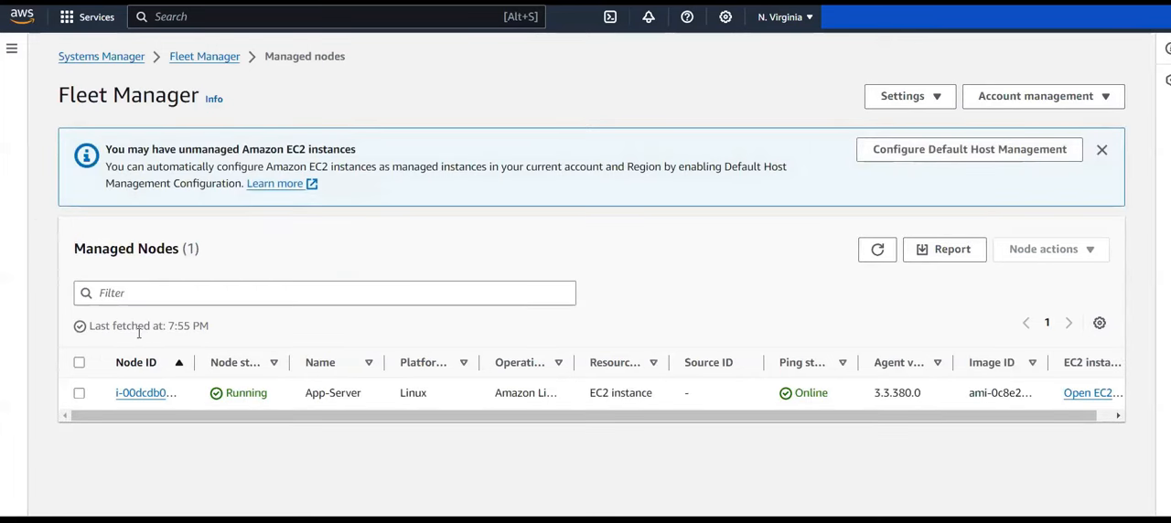
Step: Select the App-Server managed node and launch Execute run command for it
click(80, 393)
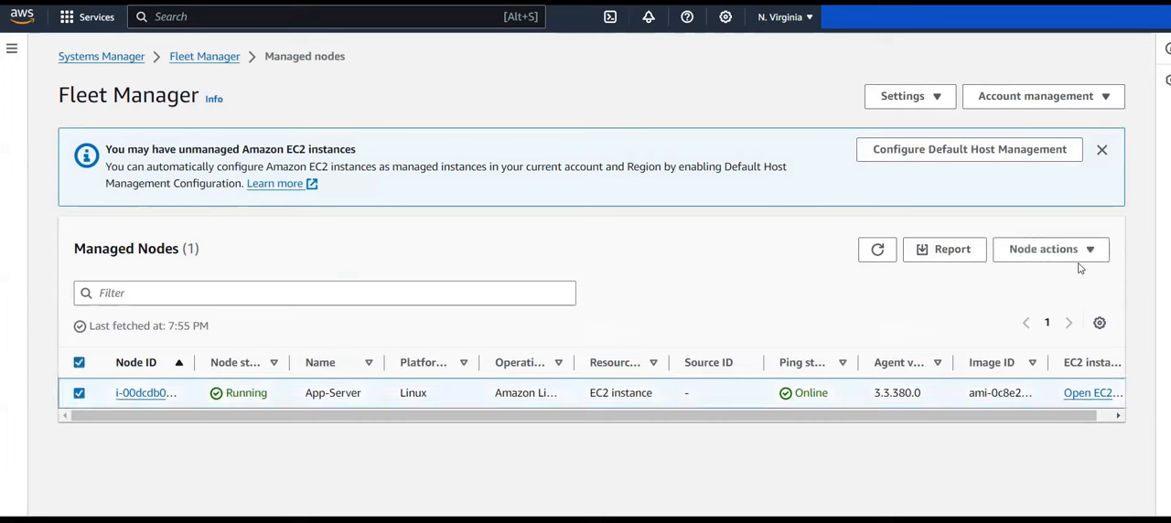
click(1064, 259)
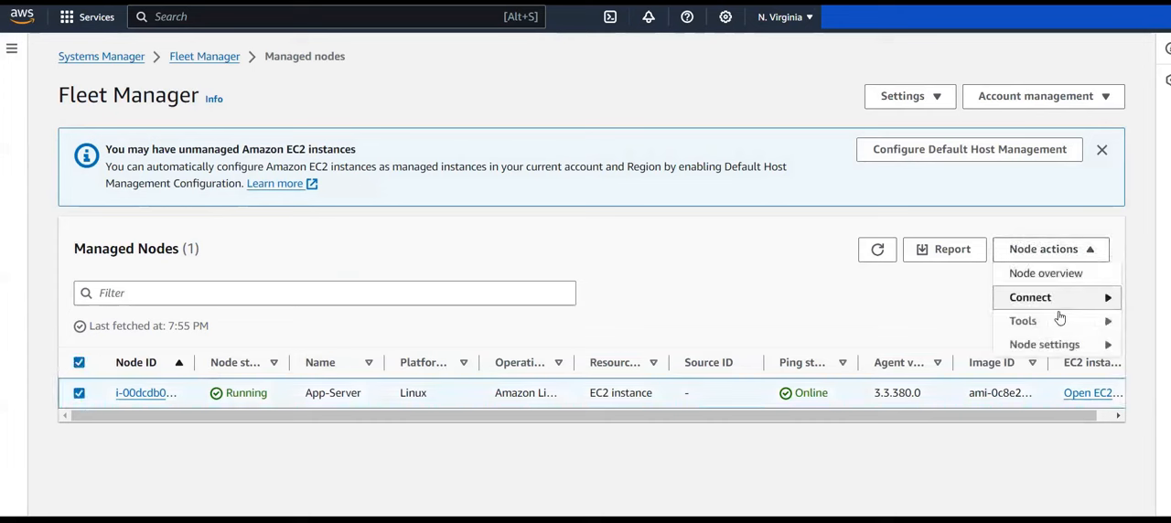
click(1057, 325)
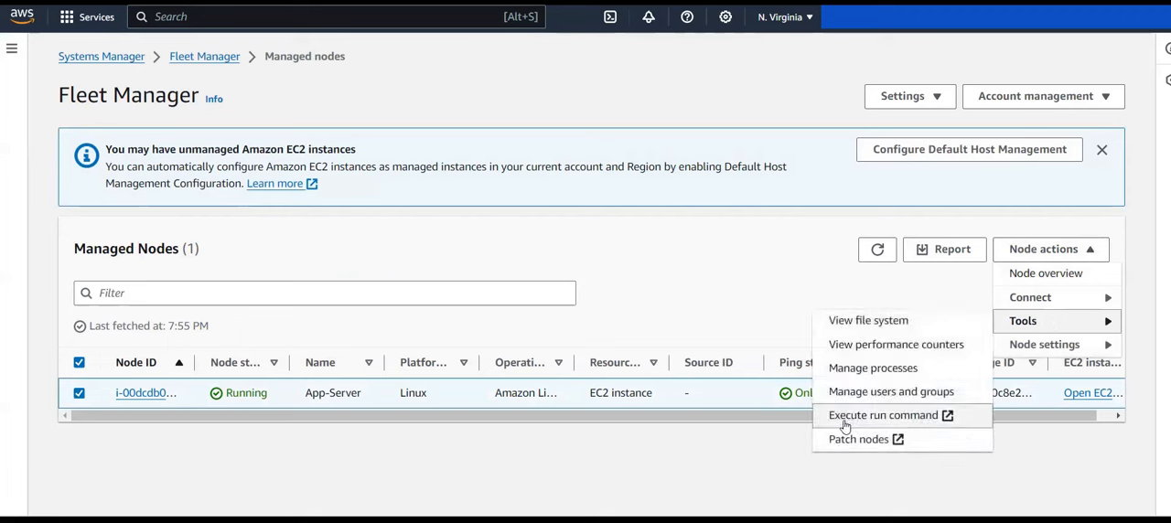
click(913, 419)
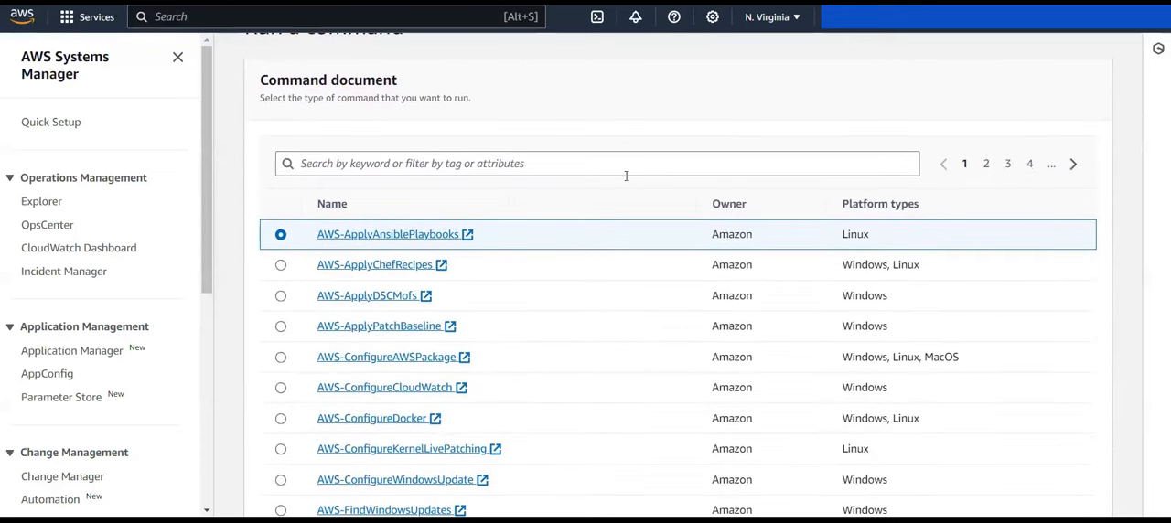
Step: Choose AWS-ConfigureAWSPackage as the command document to run
scroll(385, 120, up, 1)
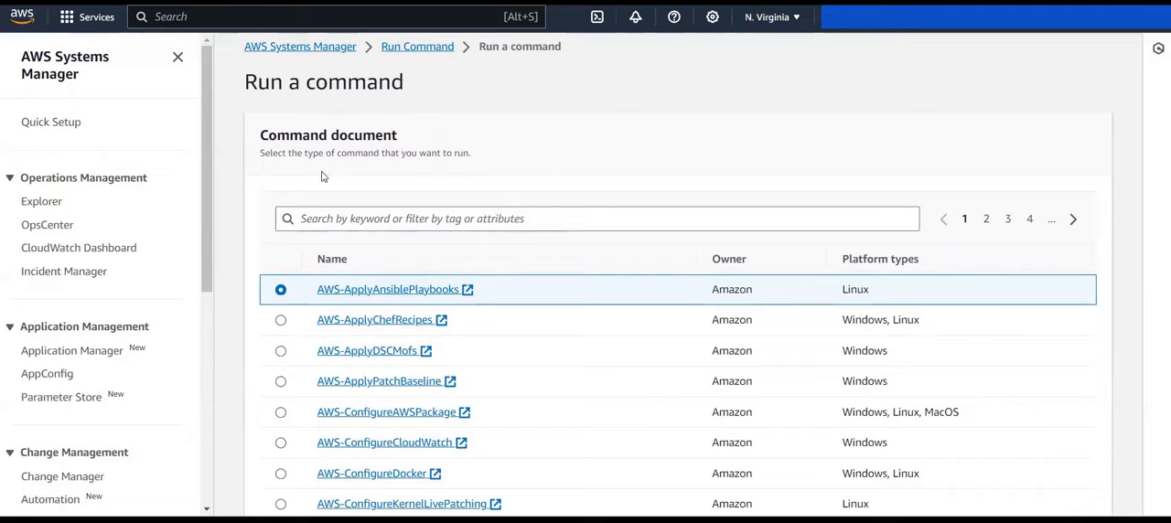
scroll(347, 191, down, 1)
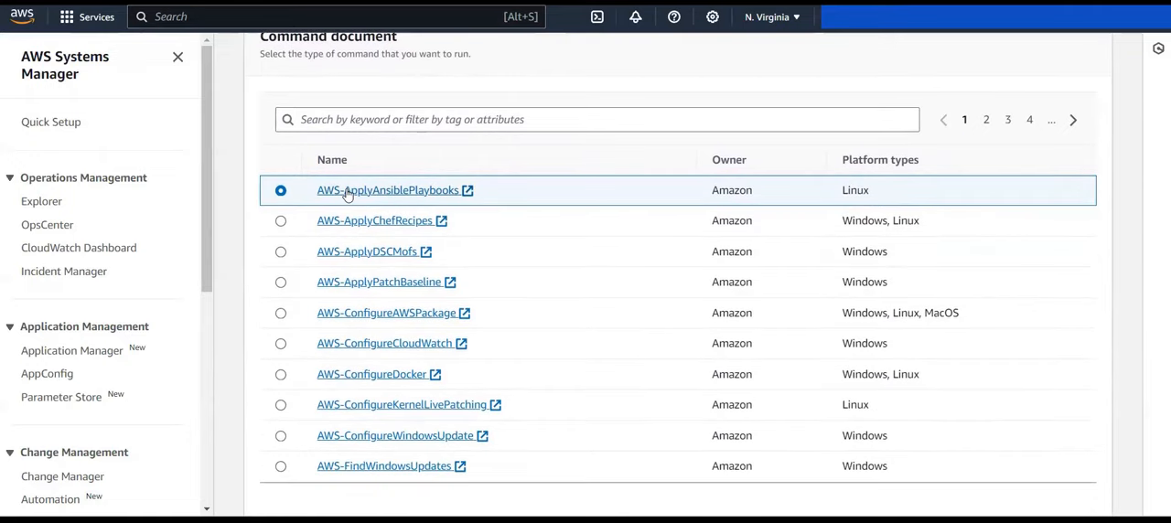
scroll(347, 193, down, 1)
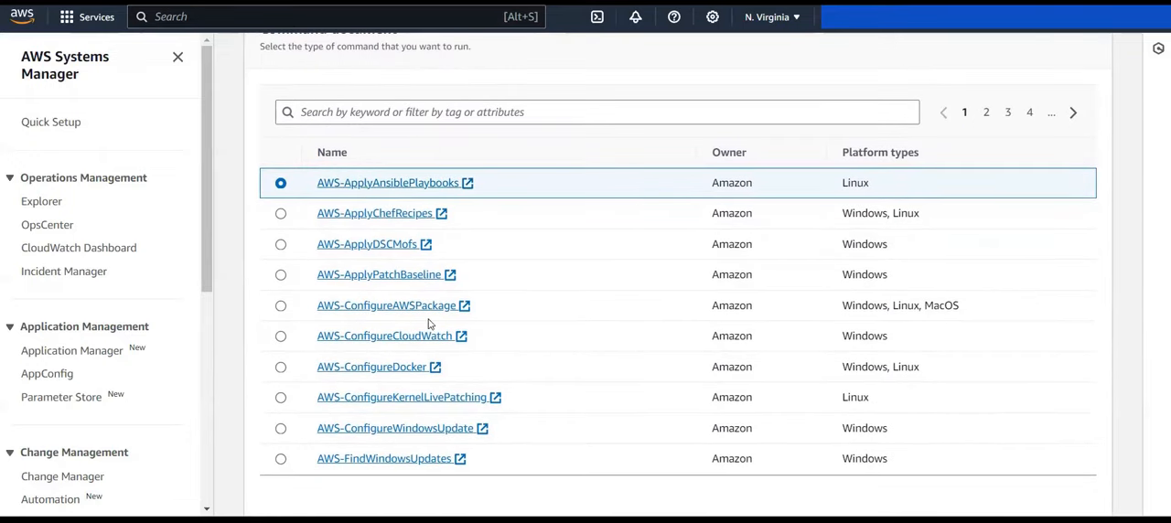
drag(491, 318, 284, 309)
click(281, 307)
scroll(247, 349, down, 4)
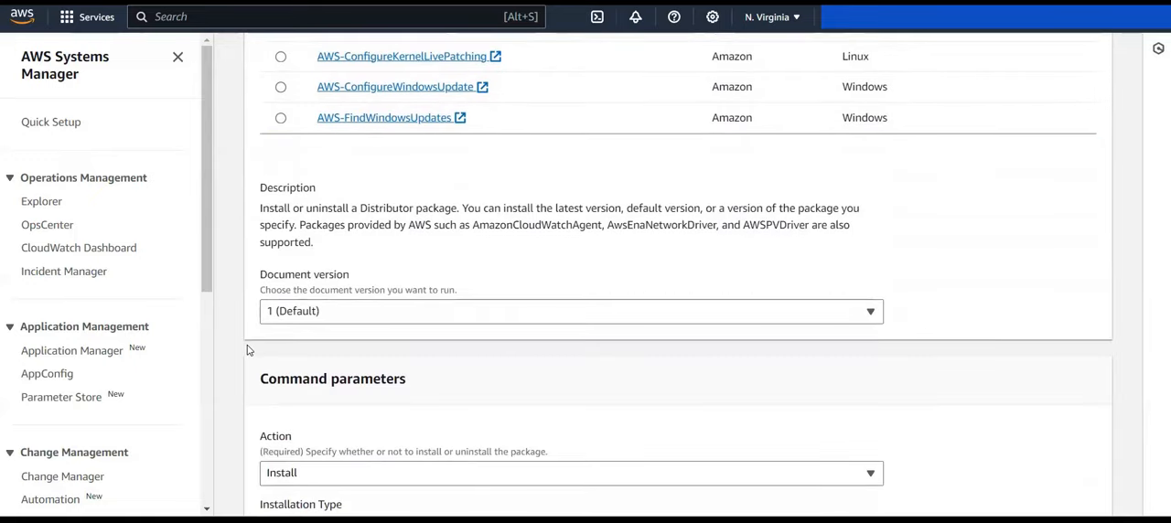
Step: Set the document version to 1 (Default)
scroll(247, 350, down, 1)
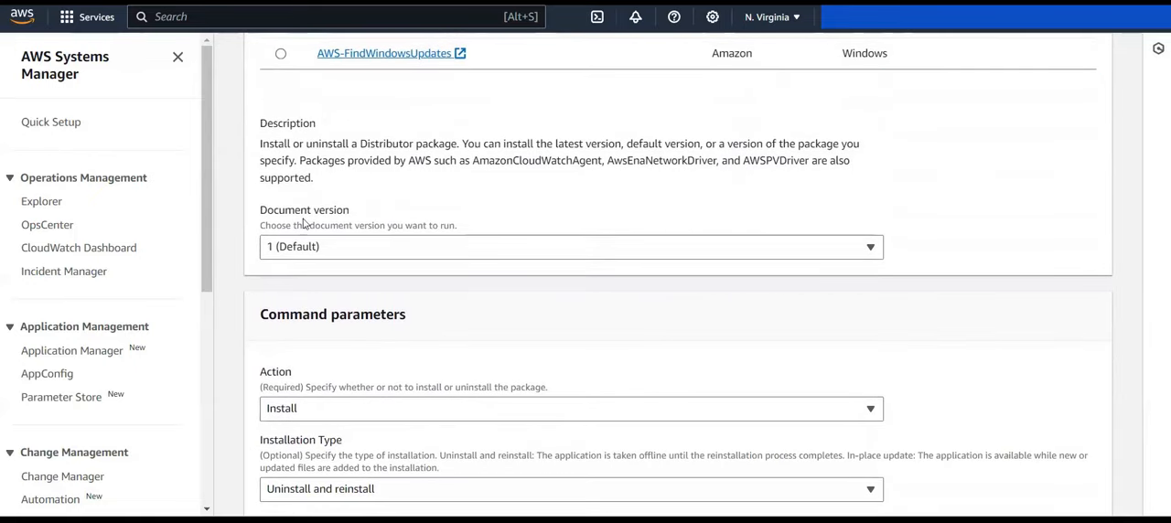
click(332, 254)
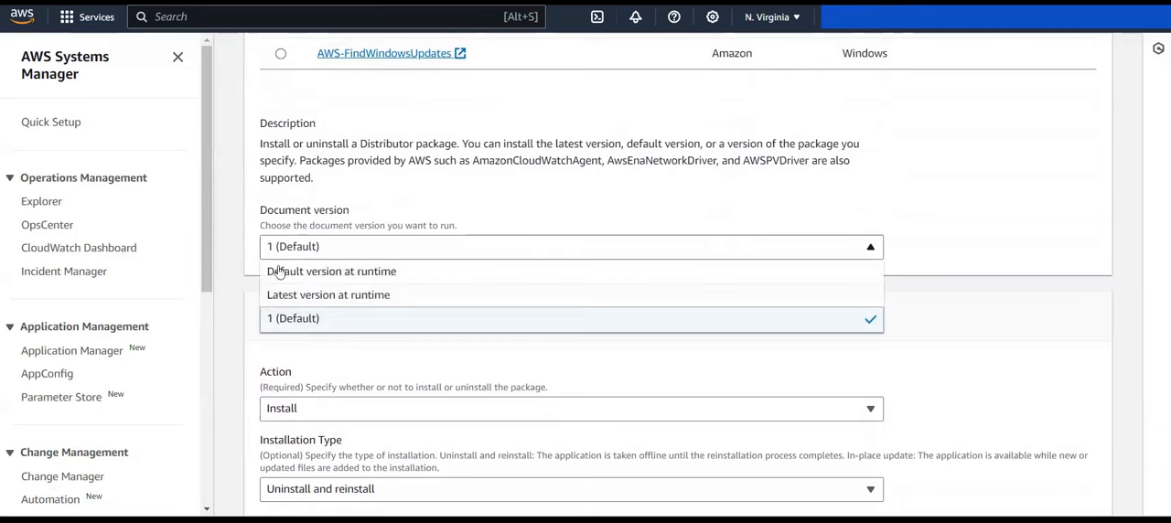
click(282, 319)
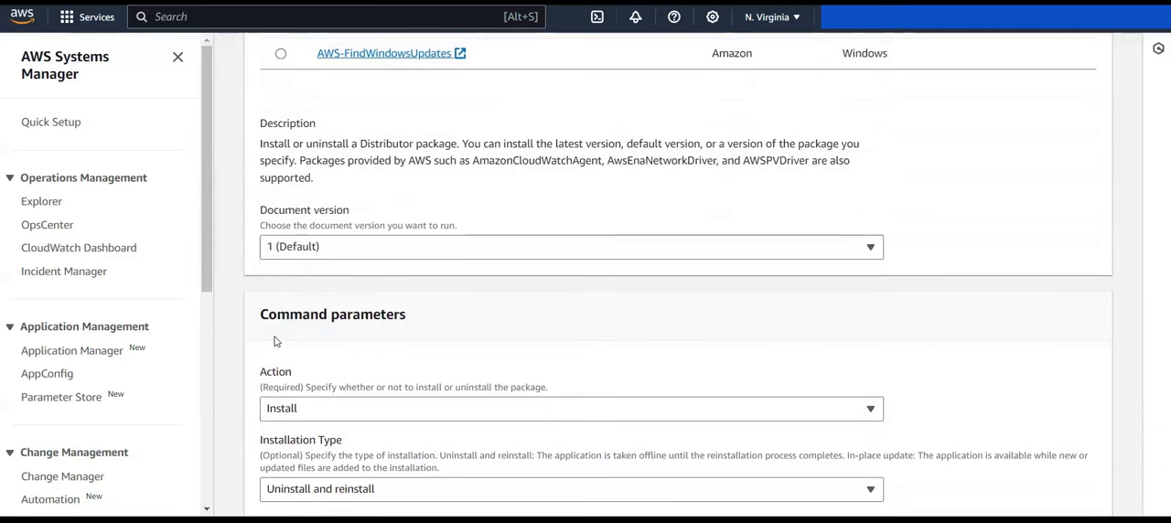
Step: Check the available package actions in the command parameters and keep Install selected
scroll(276, 340, down, 3)
scroll(275, 340, down, 1)
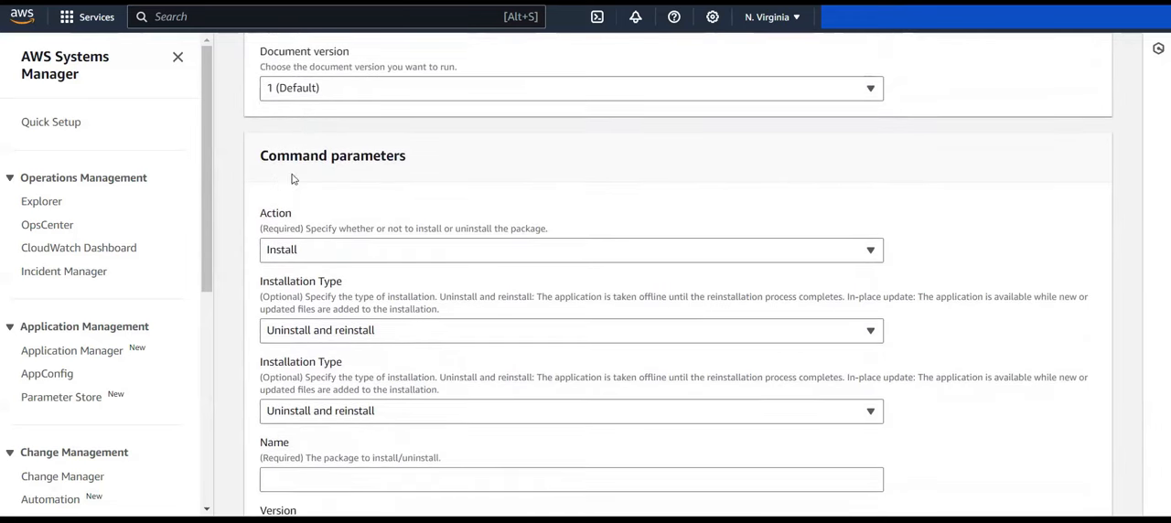
click(287, 257)
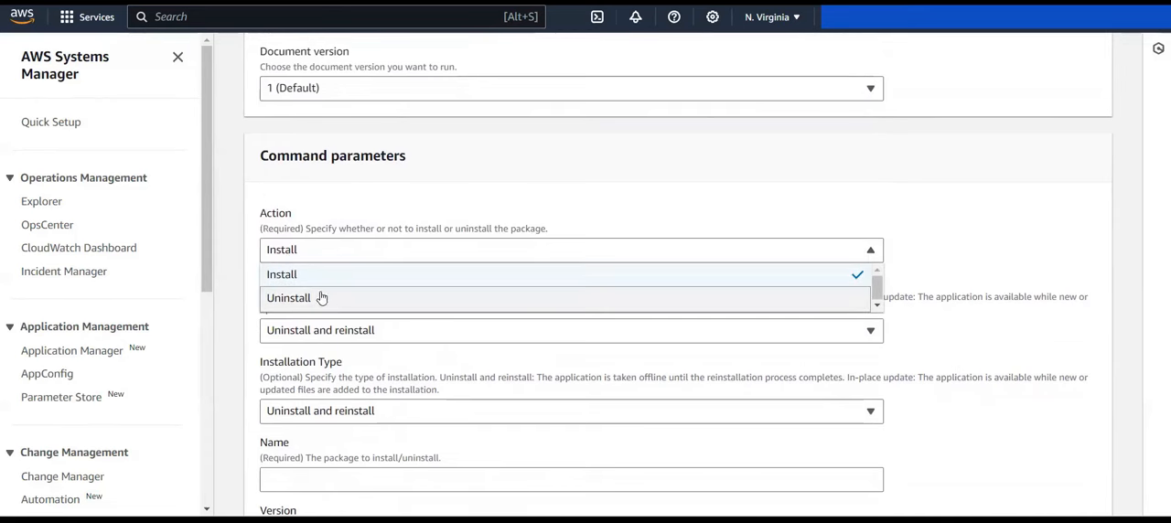
click(252, 321)
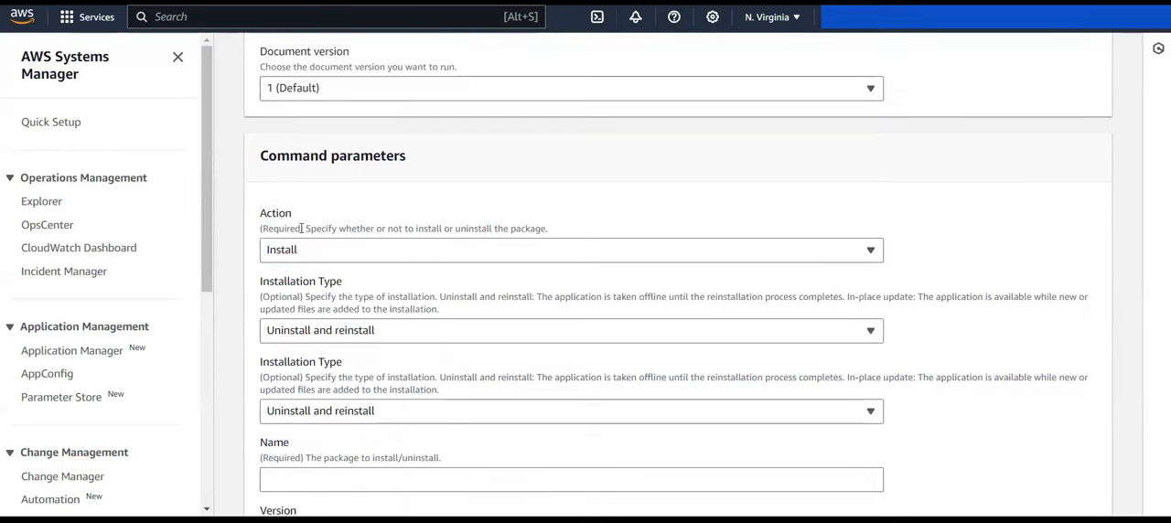
Step: Check the options of both Installation Type parameters and keep Uninstall and reinstall selected for each
scroll(263, 328, down, 1)
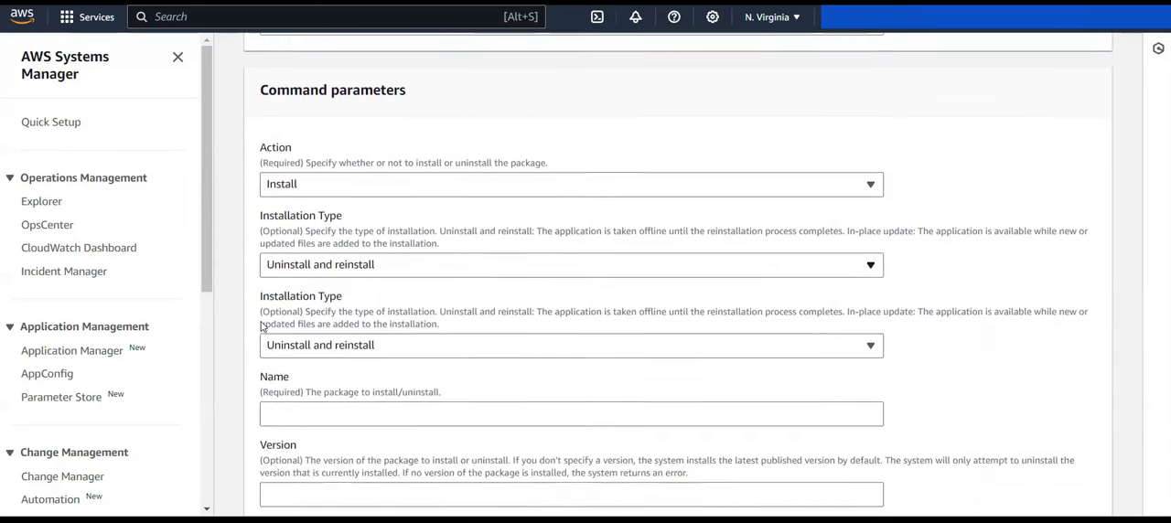
click(297, 263)
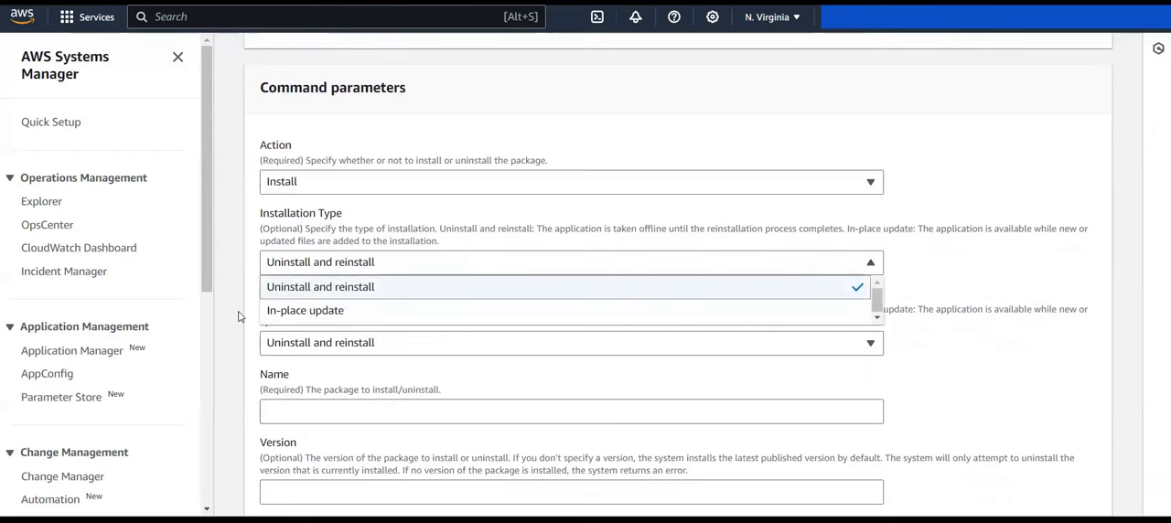
click(238, 317)
scroll(238, 317, down, 1)
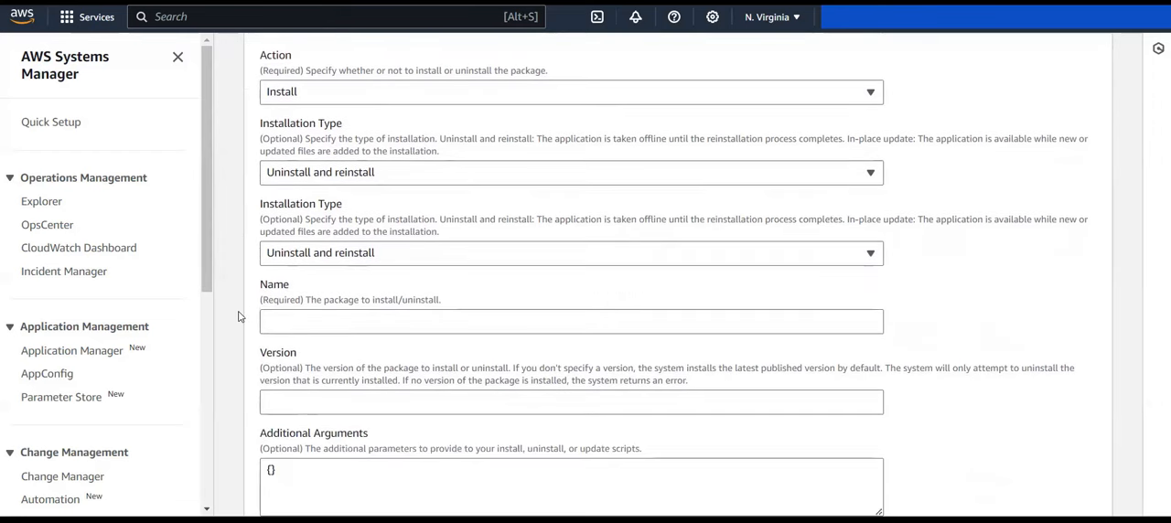
click(323, 173)
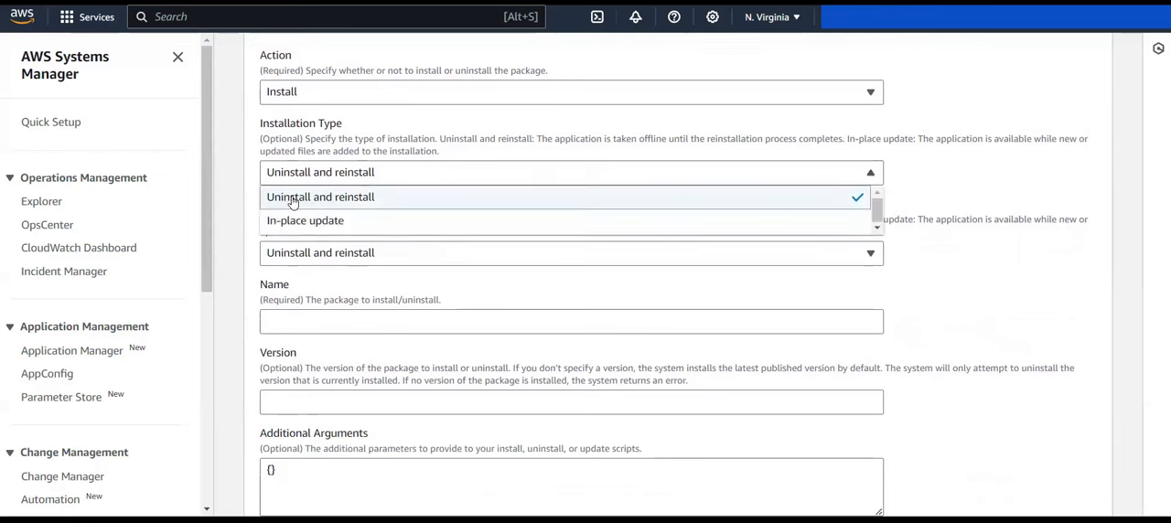
click(293, 201)
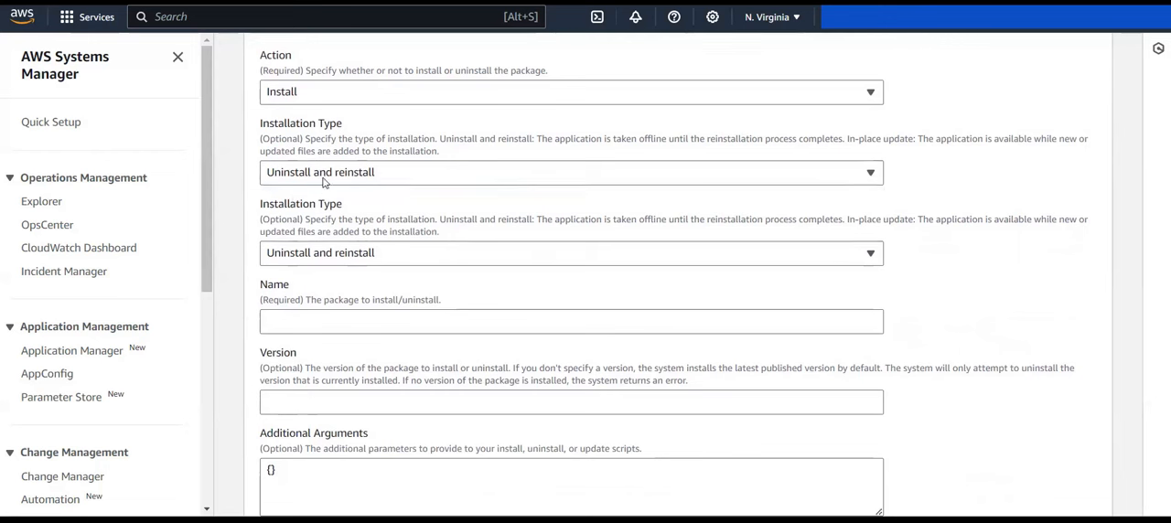
click(297, 258)
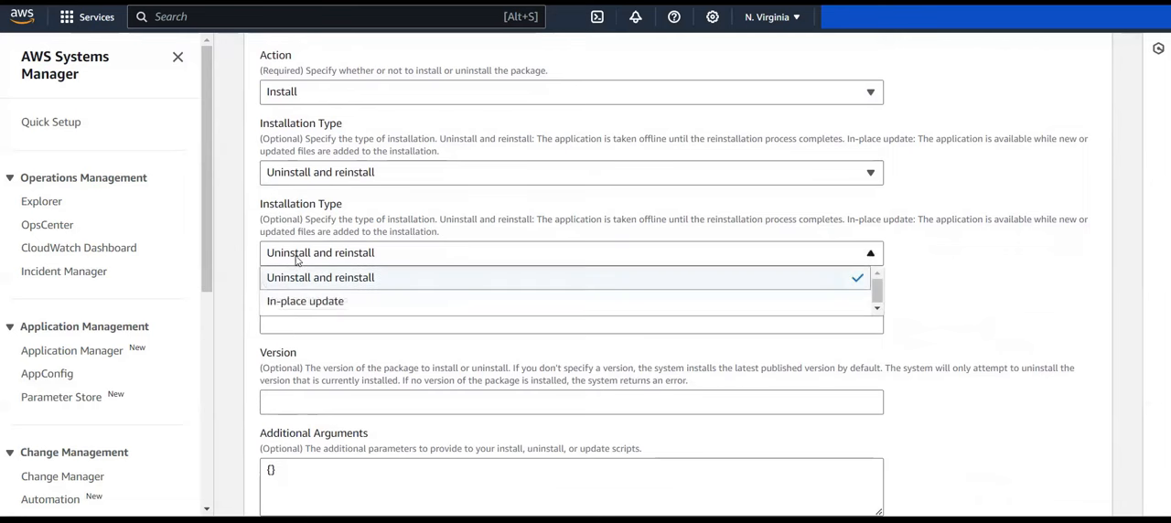
click(244, 285)
Step: Enter AmazonCloudWatchAgent as the name of the package to install
scroll(244, 286, down, 2)
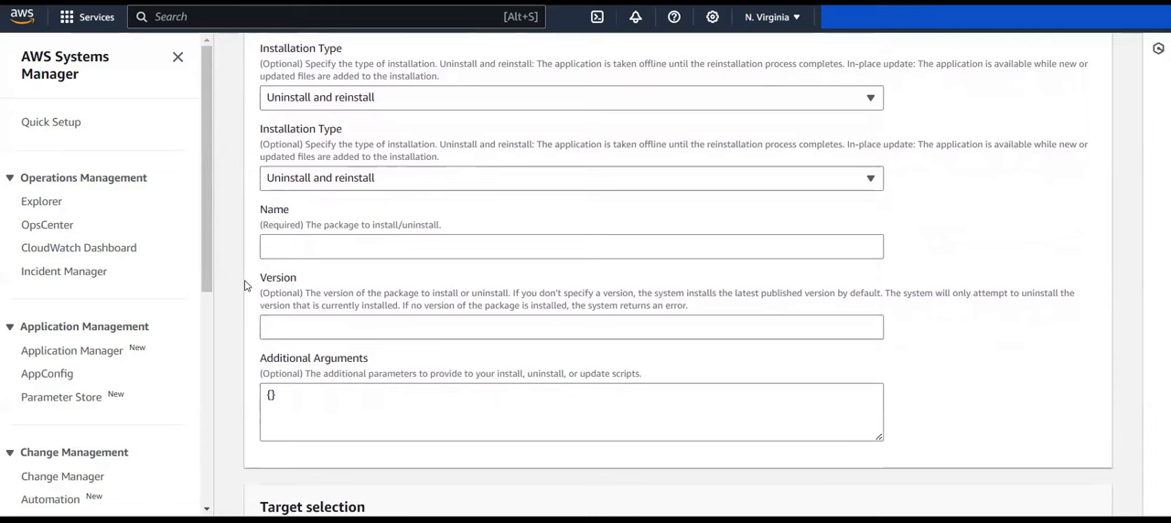
click(323, 224)
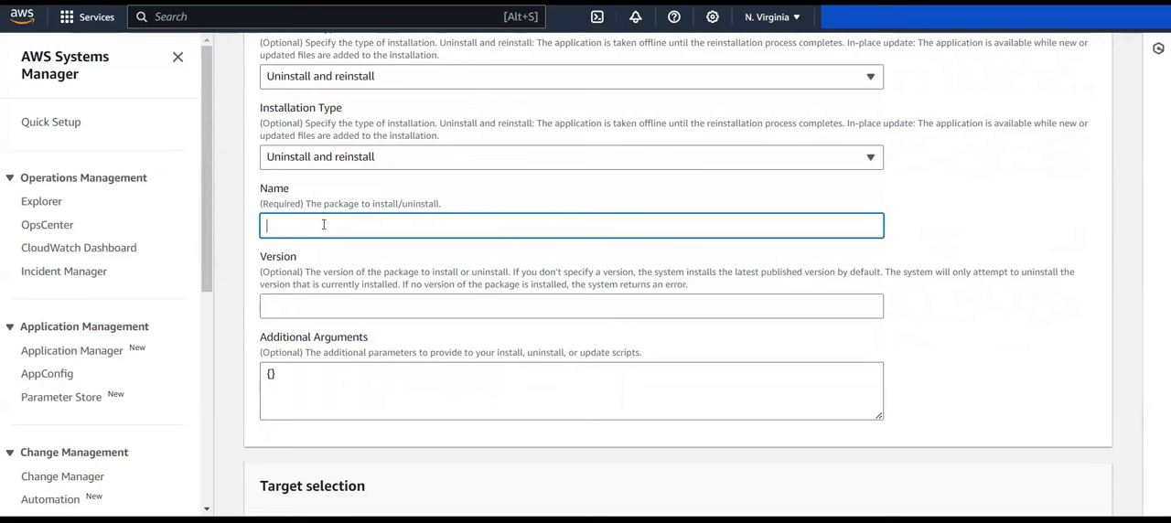
text(AmazonCloudWatchAgent)
double_click(346, 225)
click(244, 256)
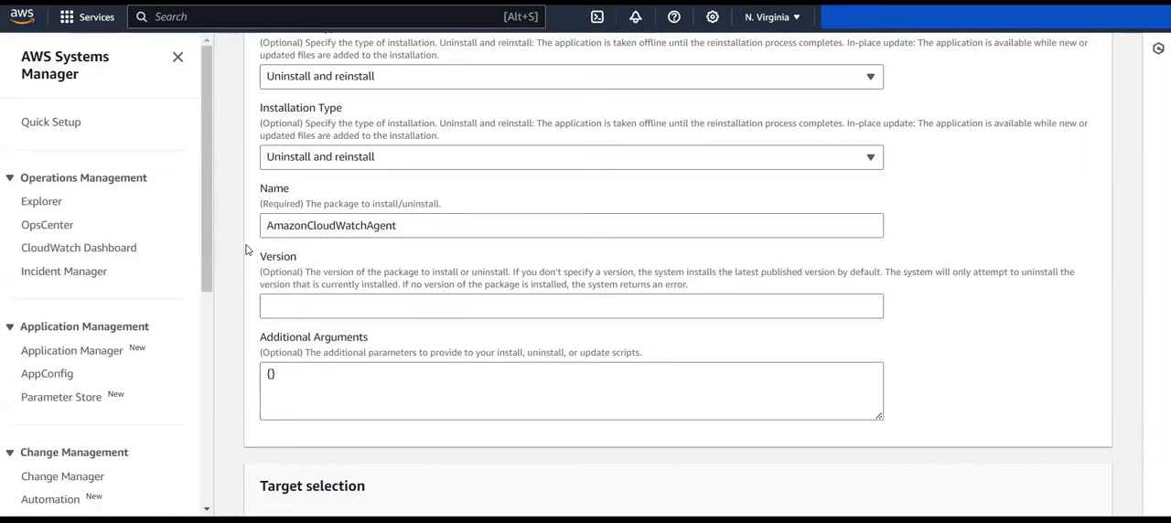
Step: Review the optional version and additional arguments, and check which instance is chosen in the target selection
scroll(245, 250, down, 3)
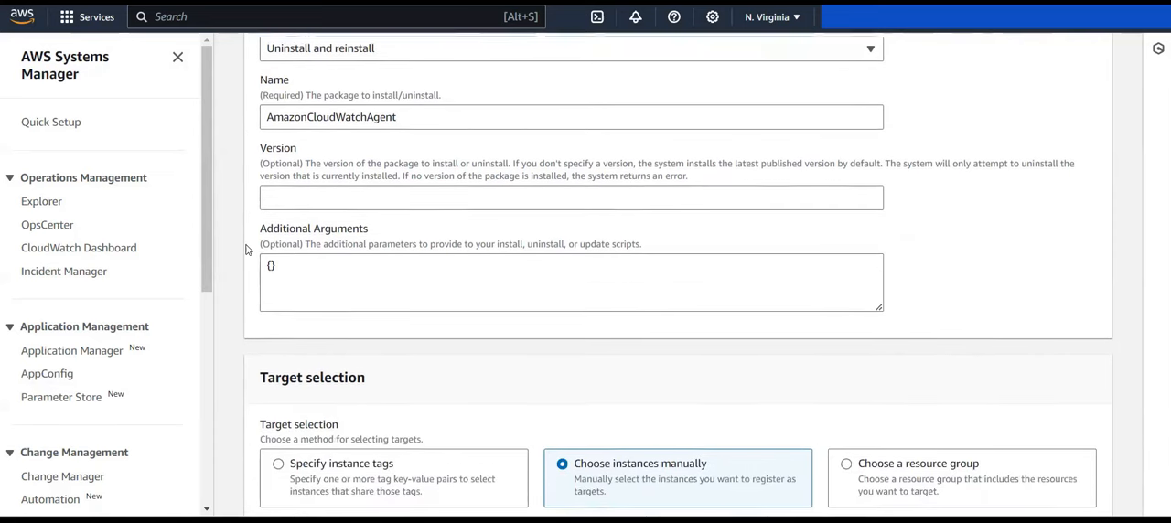
scroll(245, 250, down, 6)
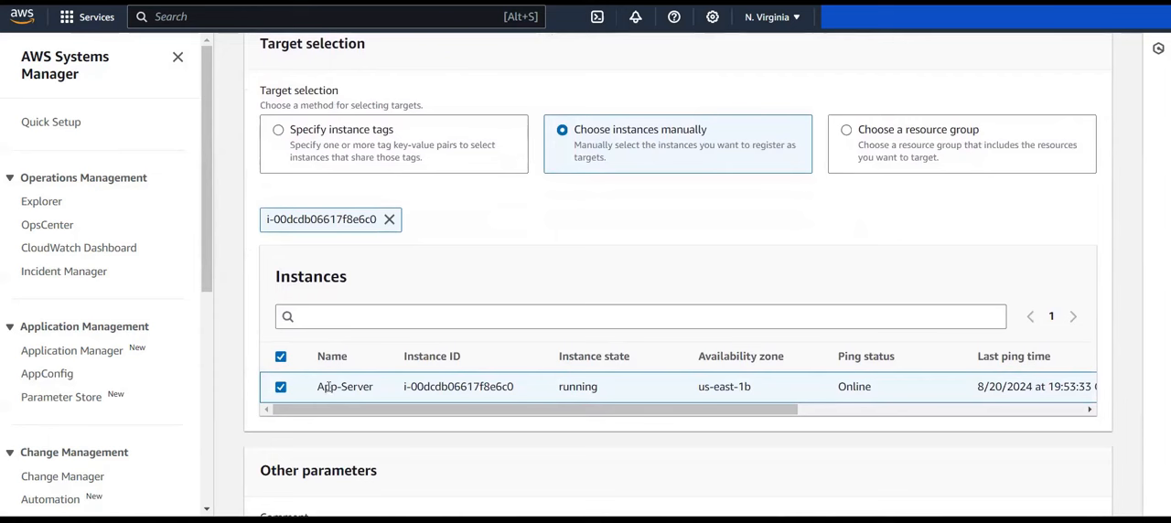
drag(316, 393, 373, 395)
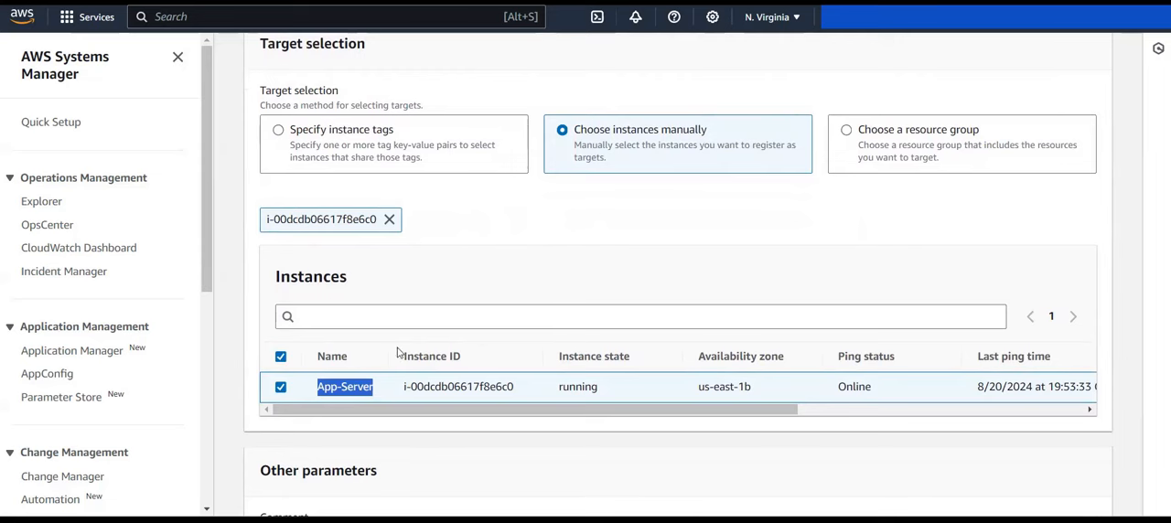
scroll(546, 281, up, 5)
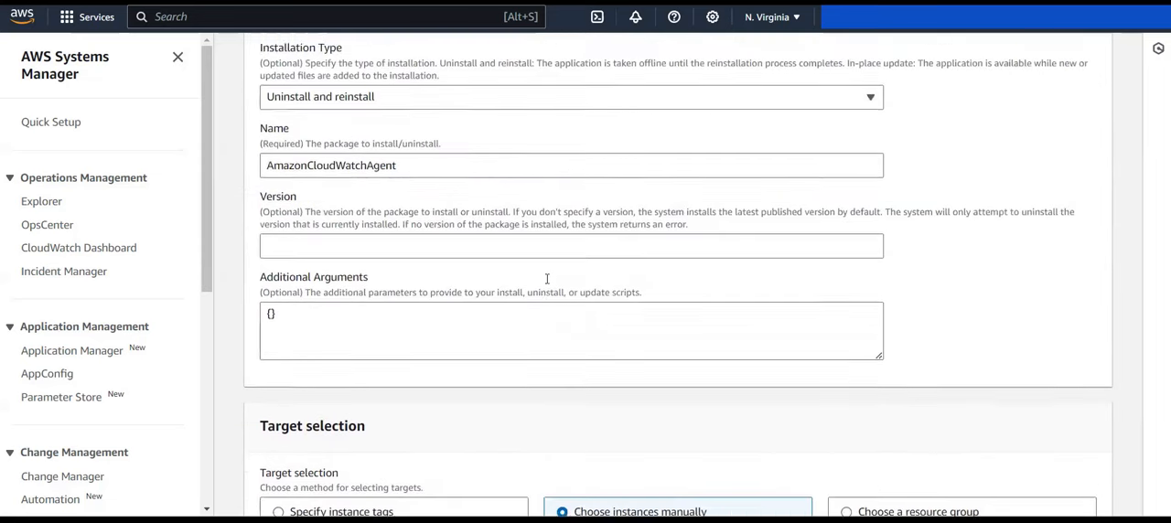
scroll(547, 279, up, 1)
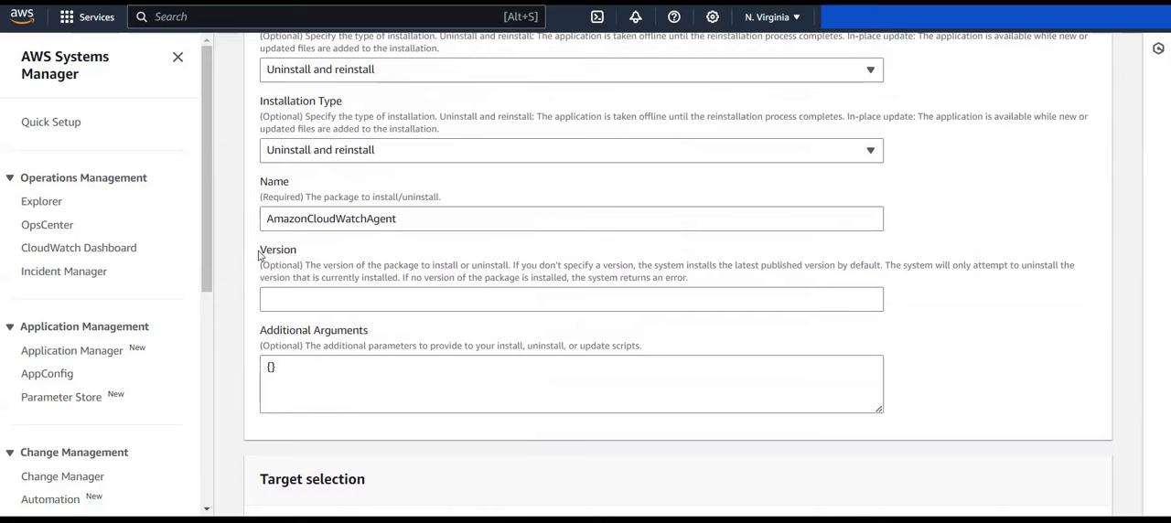
drag(259, 255, 300, 287)
drag(282, 338, 345, 344)
click(353, 334)
scroll(354, 330, down, 2)
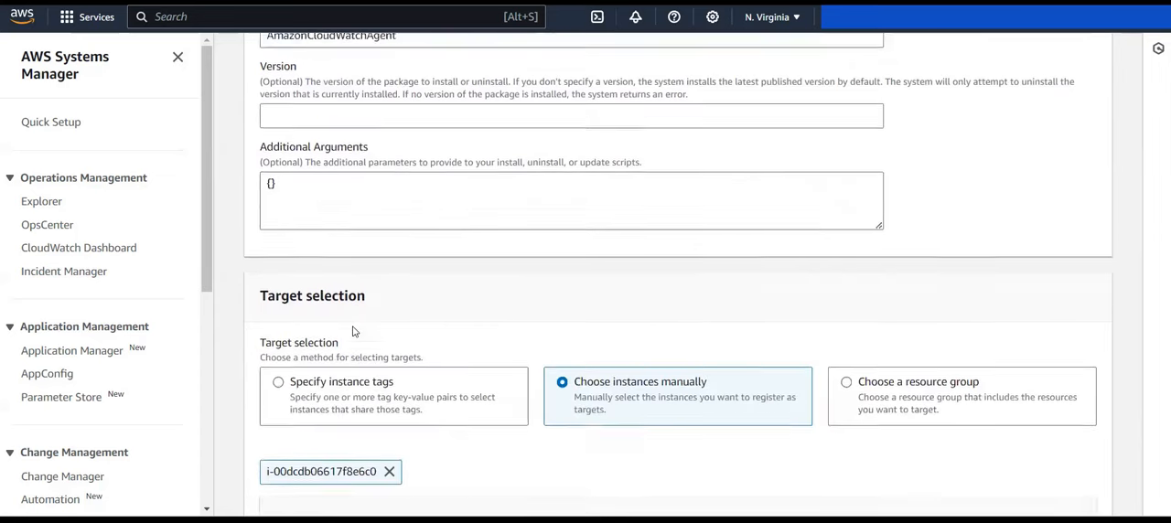
scroll(366, 293, up, 2)
drag(398, 208, 240, 211)
scroll(249, 277, down, 2)
drag(292, 291, 251, 291)
scroll(250, 278, down, 1)
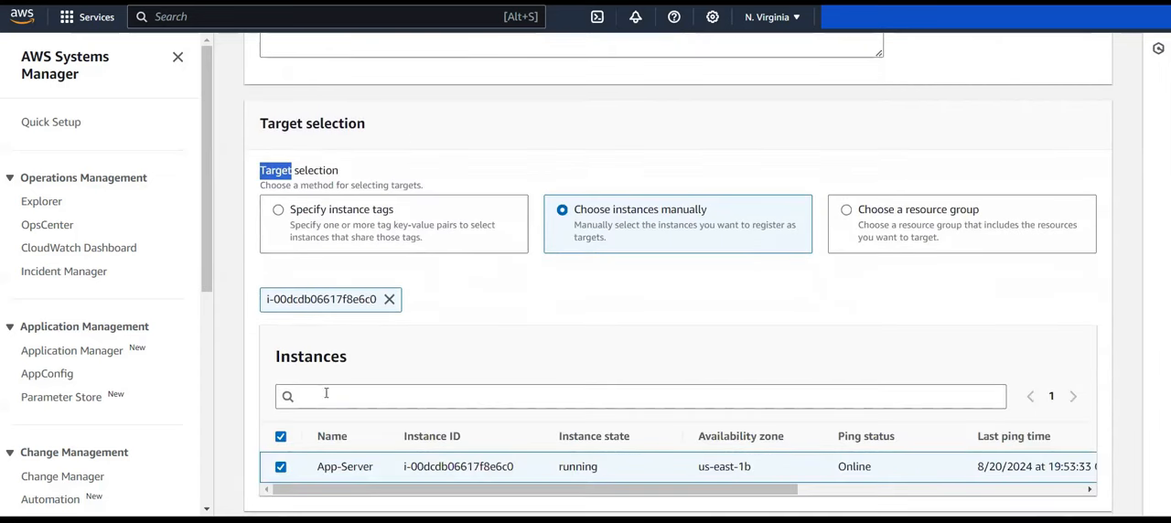
Step: Expand the rate control settings and review the concurrency and error threshold
scroll(409, 452, down, 5)
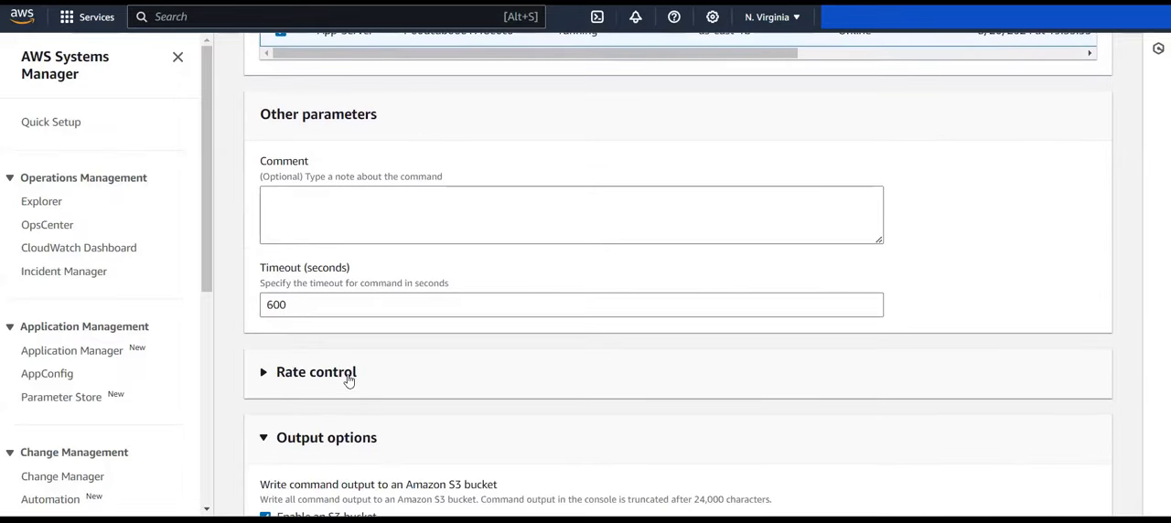
click(348, 374)
scroll(347, 379, down, 2)
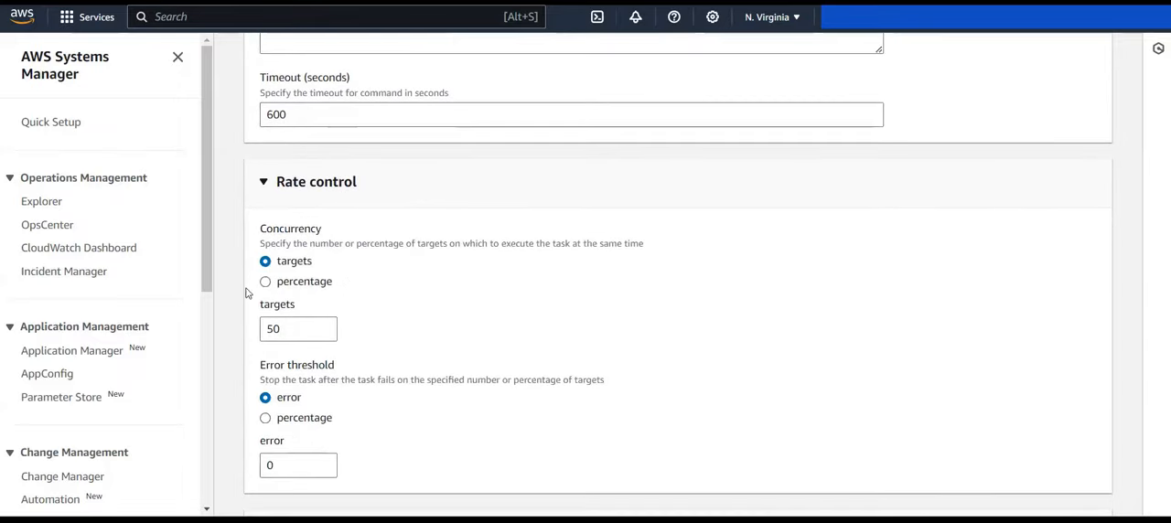
scroll(419, 438, down, 2)
Step: Disable writing the command output to an Amazon S3 bucket
scroll(418, 438, down, 2)
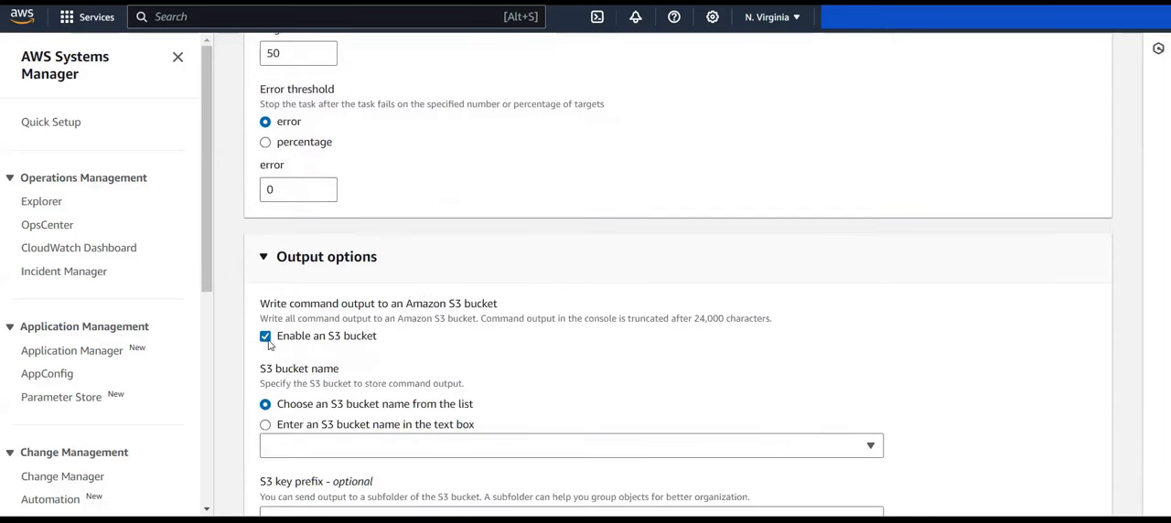
click(265, 337)
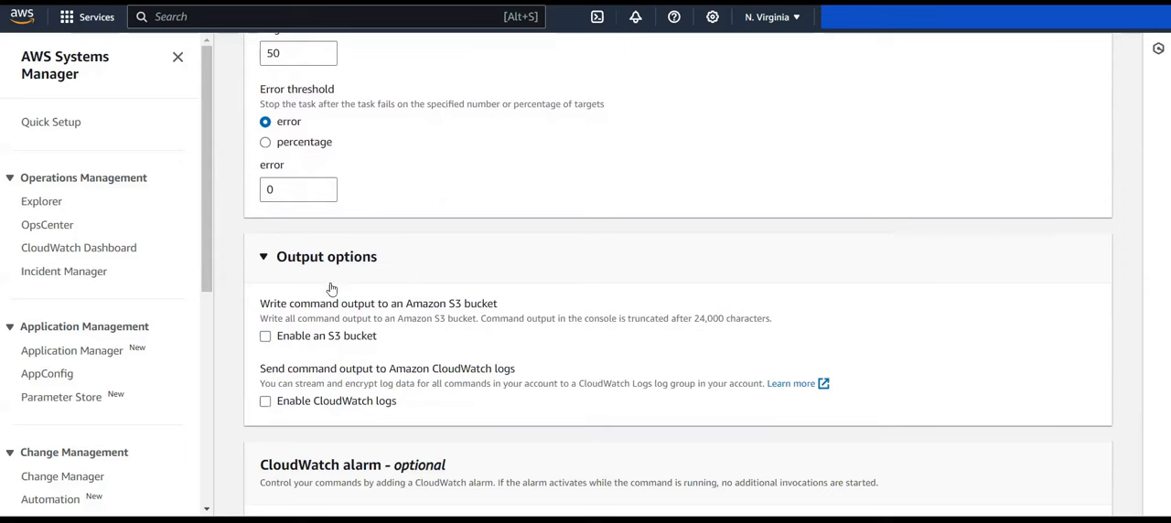
scroll(492, 401, down, 1)
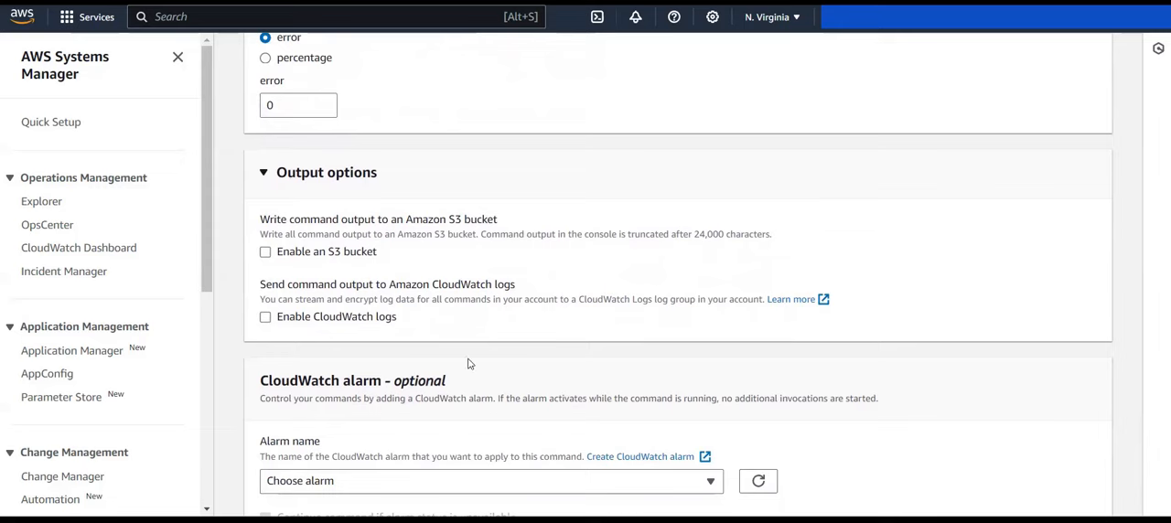
Step: Recheck the command document, package name and target instance, and run the command
scroll(475, 369, down, 1)
scroll(474, 368, down, 3)
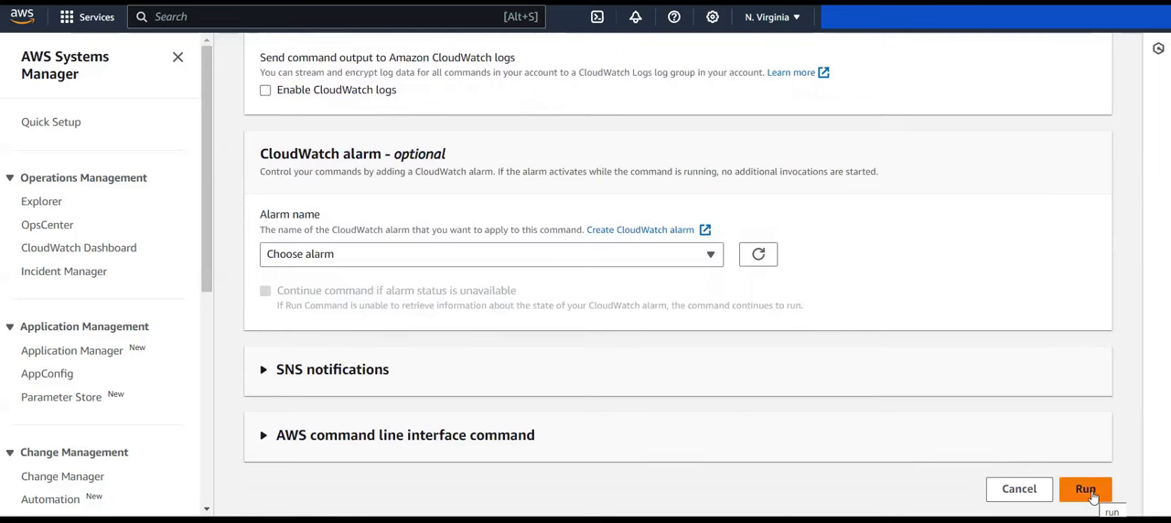
scroll(995, 393, up, 10)
scroll(920, 343, up, 15)
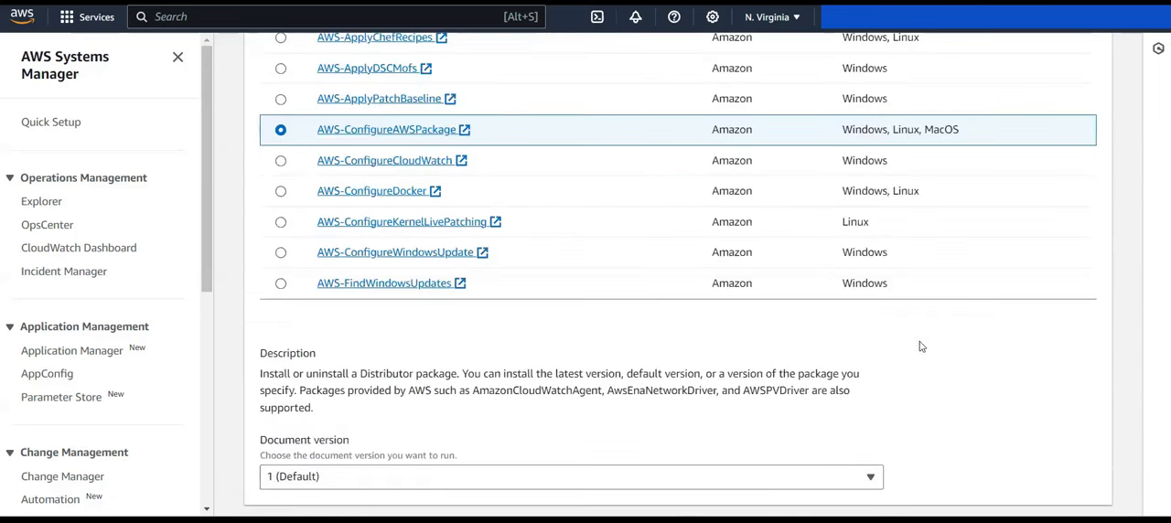
scroll(485, 308, down, 2)
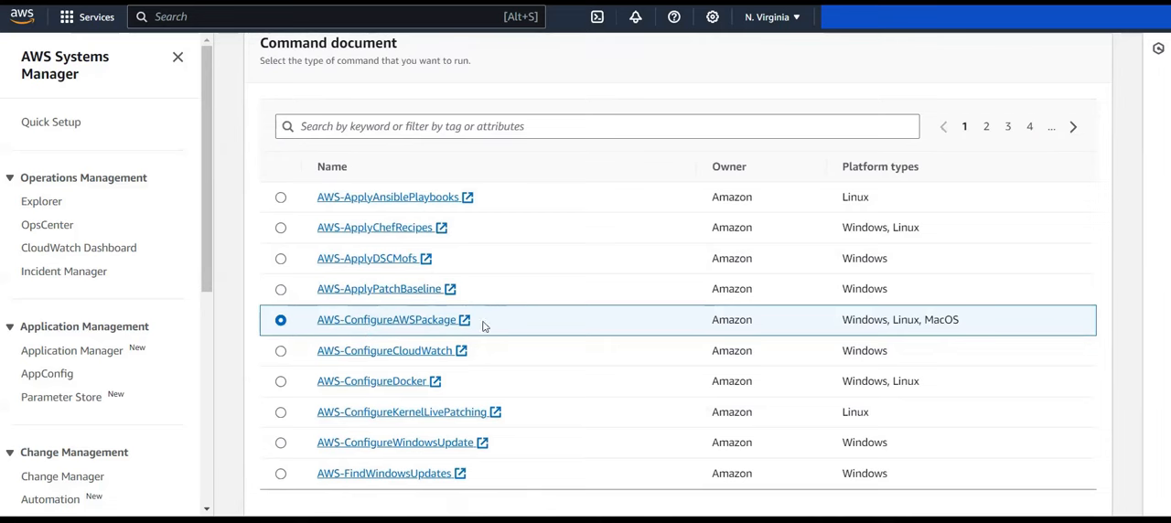
scroll(502, 352, down, 6)
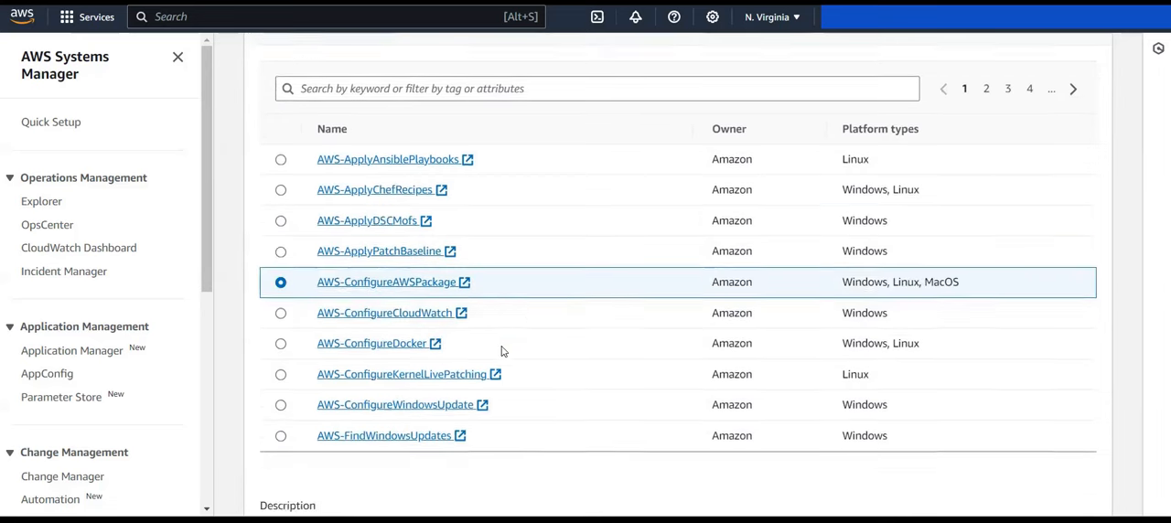
scroll(501, 351, down, 5)
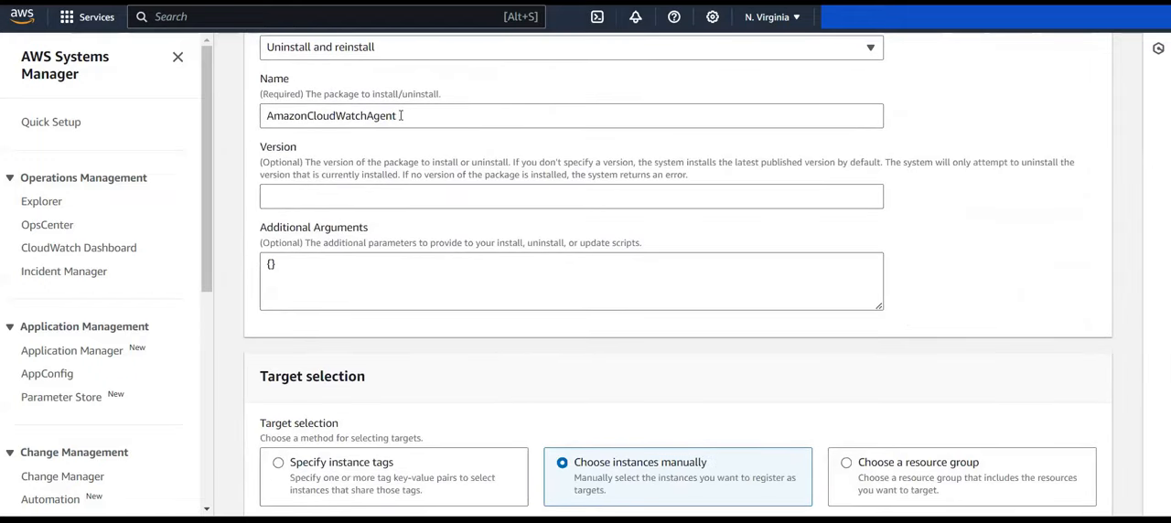
drag(397, 116, 294, 115)
scroll(454, 357, down, 2)
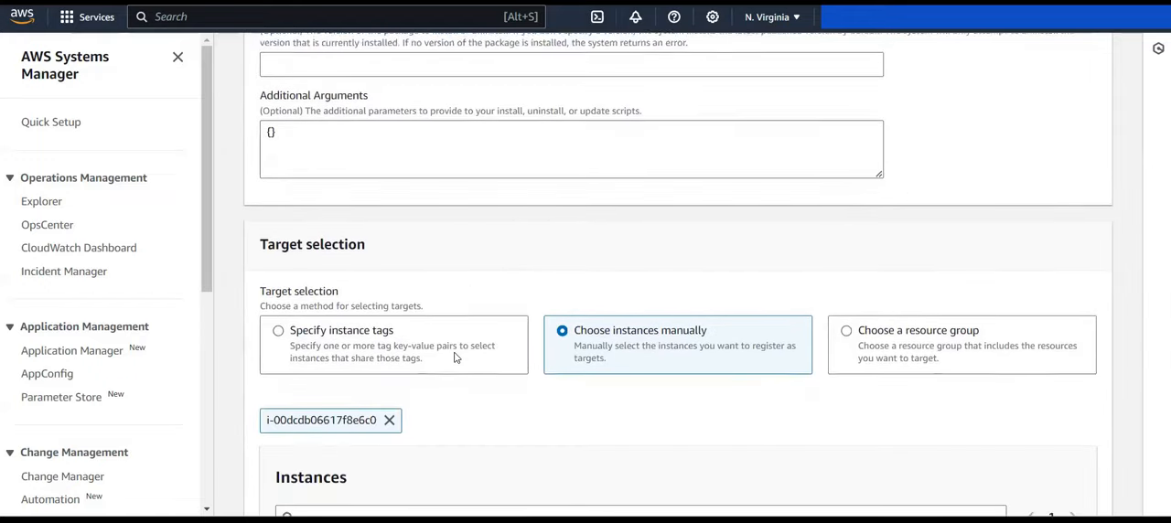
scroll(434, 405, down, 1)
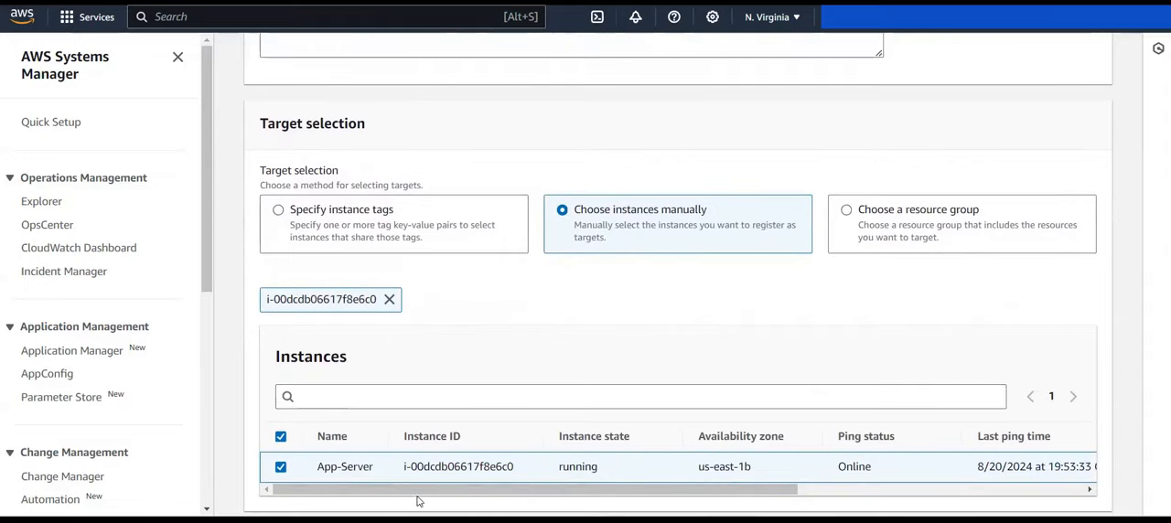
scroll(337, 460, down, 6)
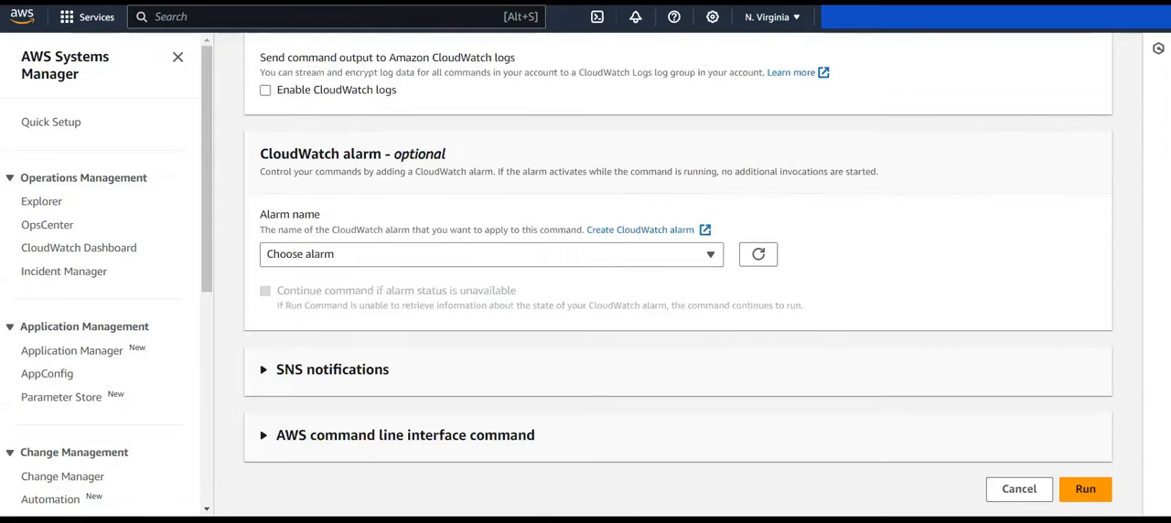
click(1074, 491)
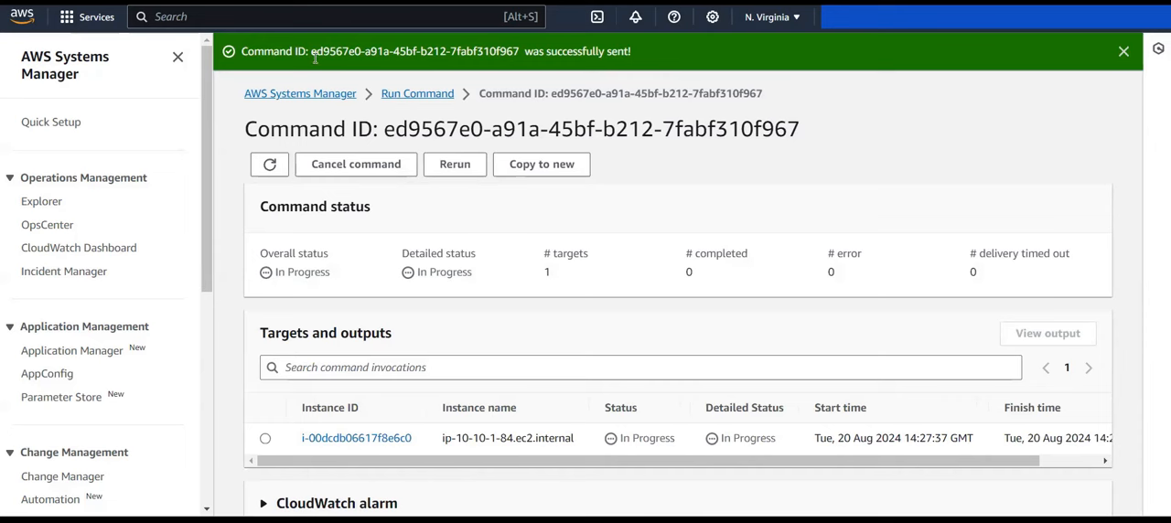
Step: Examine the sent command's ID, overall and detailed status, and target results
drag(314, 58, 503, 54)
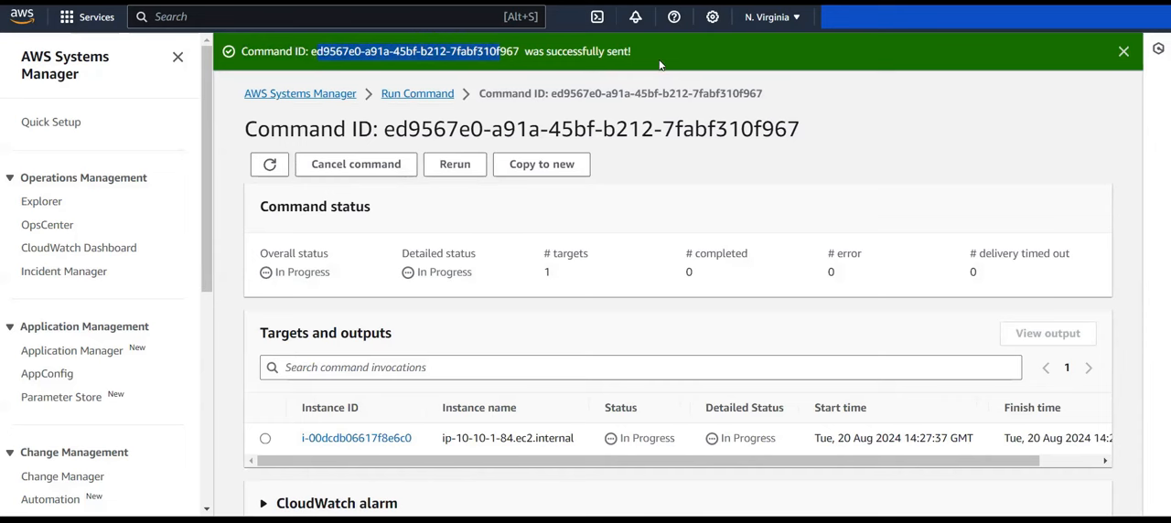
click(688, 63)
scroll(765, 184, down, 1)
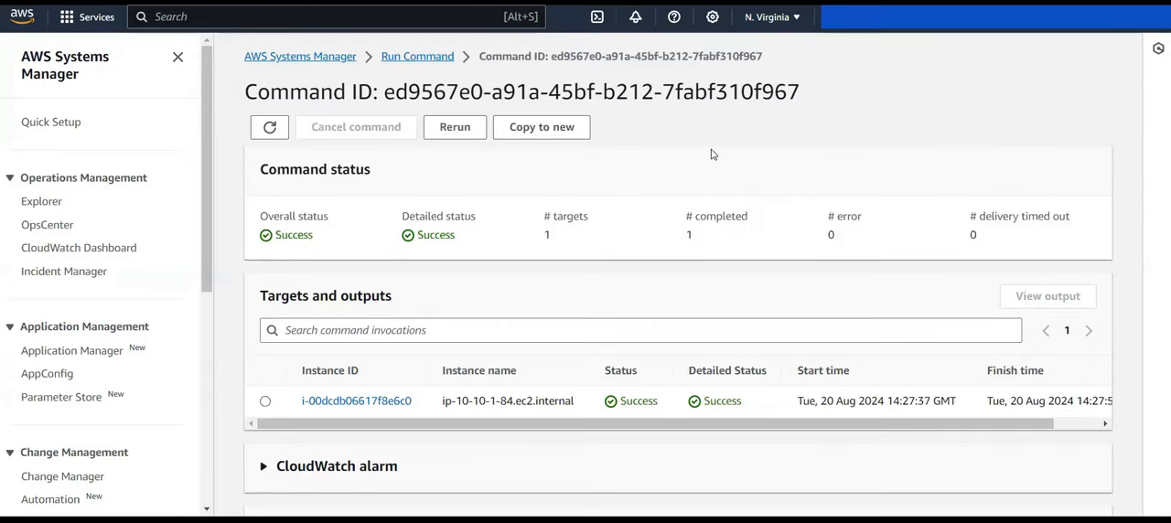
drag(269, 218, 430, 231)
click(431, 231)
scroll(467, 321, down, 1)
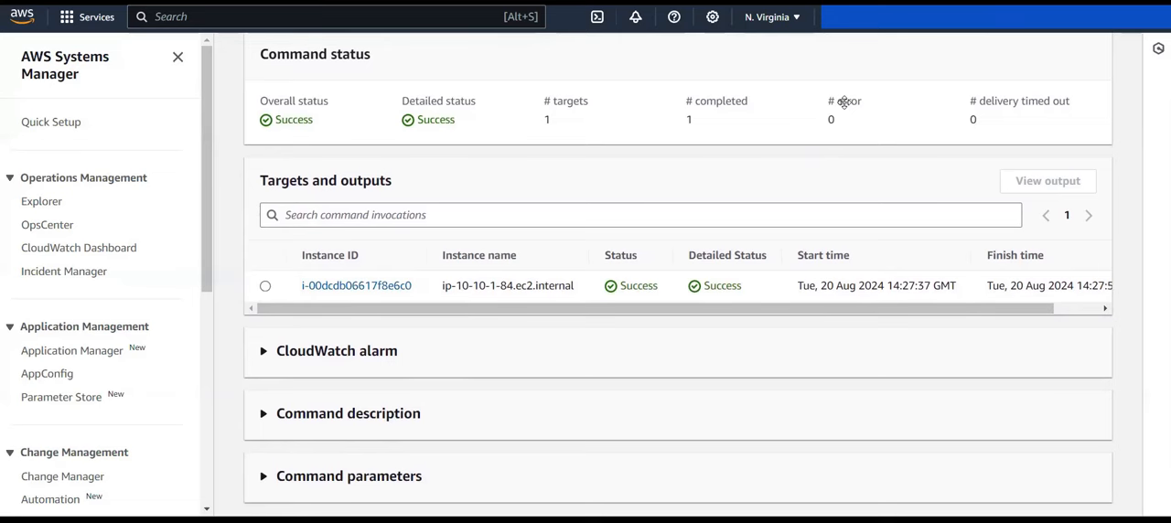
Step: Open the command output for the single target instance of the sent command
click(266, 288)
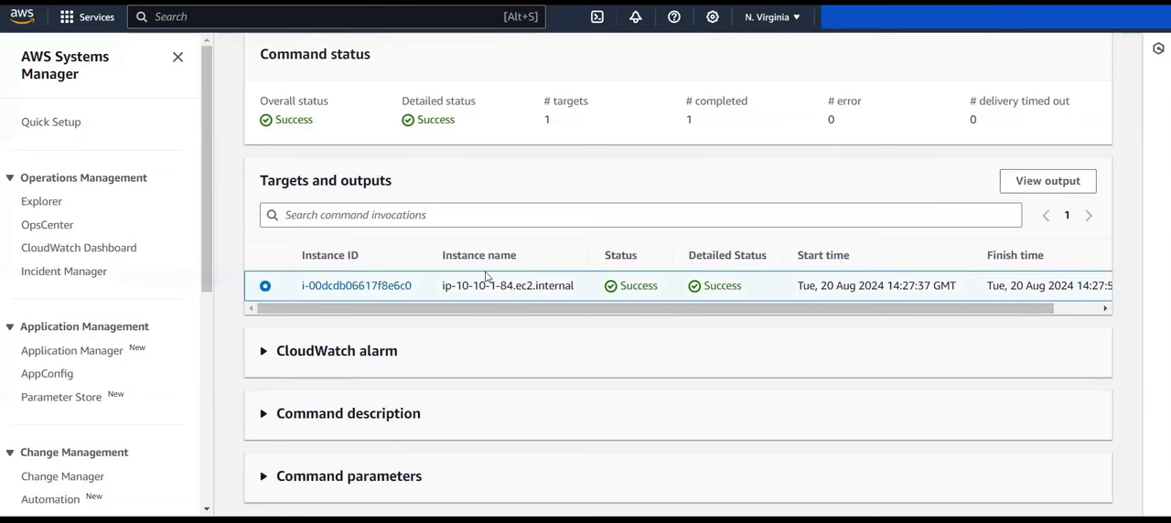
scroll(606, 260, up, 1)
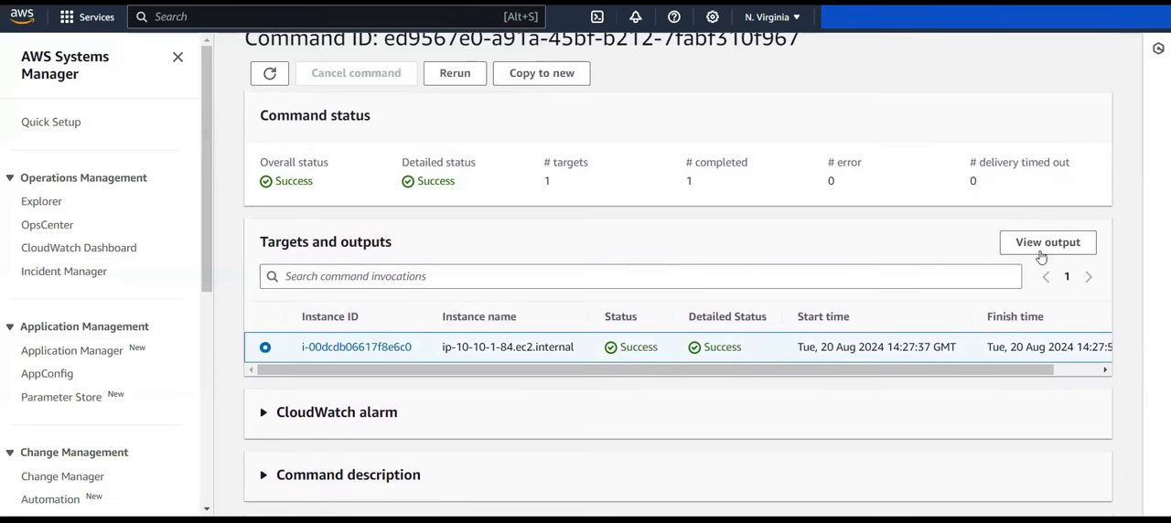
scroll(1035, 255, up, 1)
click(1041, 294)
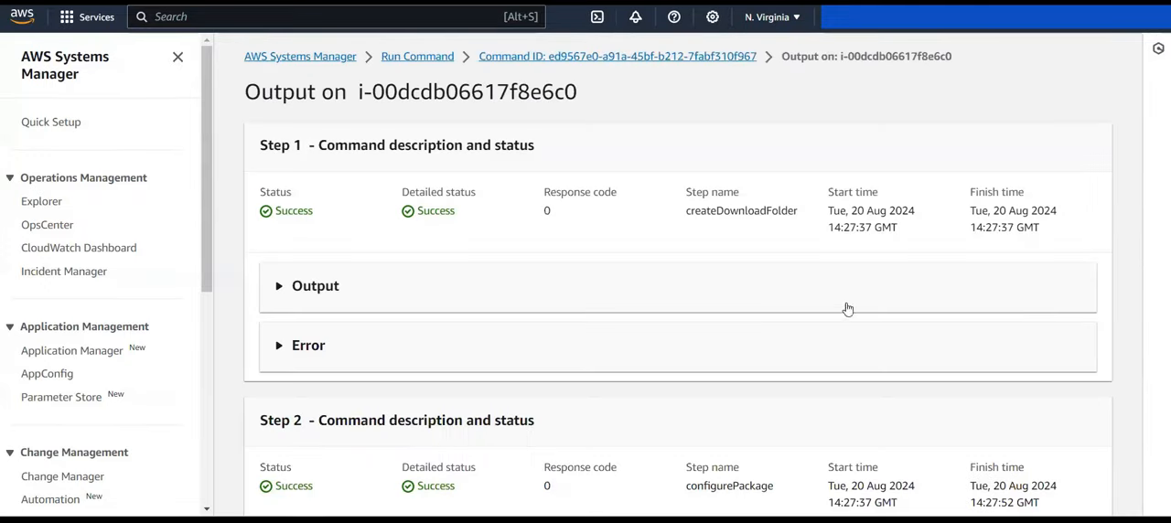
Step: Expand the output of the createDownloadFolder step and read its execution text
click(277, 300)
scroll(389, 392, down, 1)
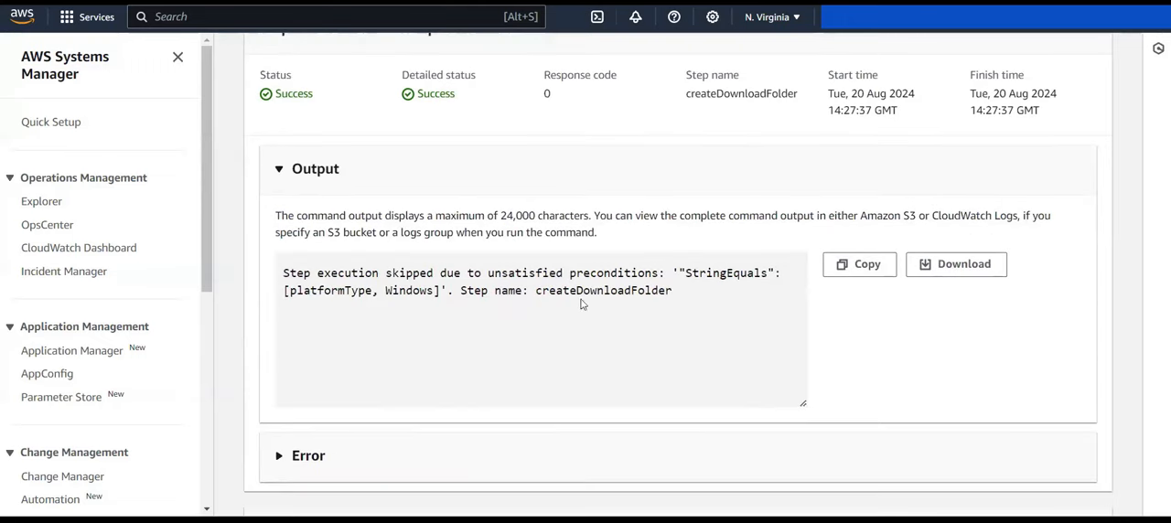
drag(680, 297, 508, 294)
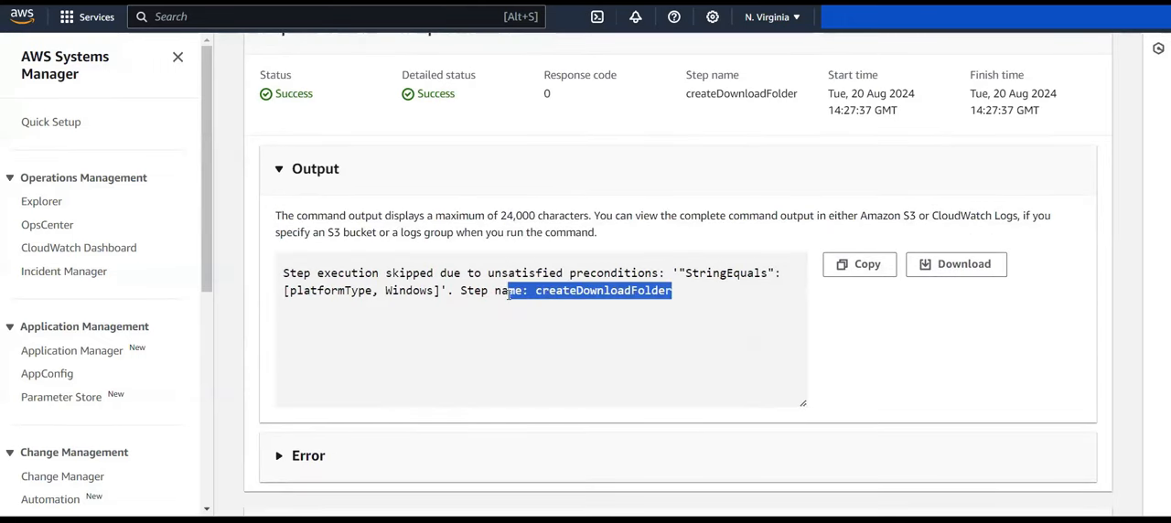
click(511, 293)
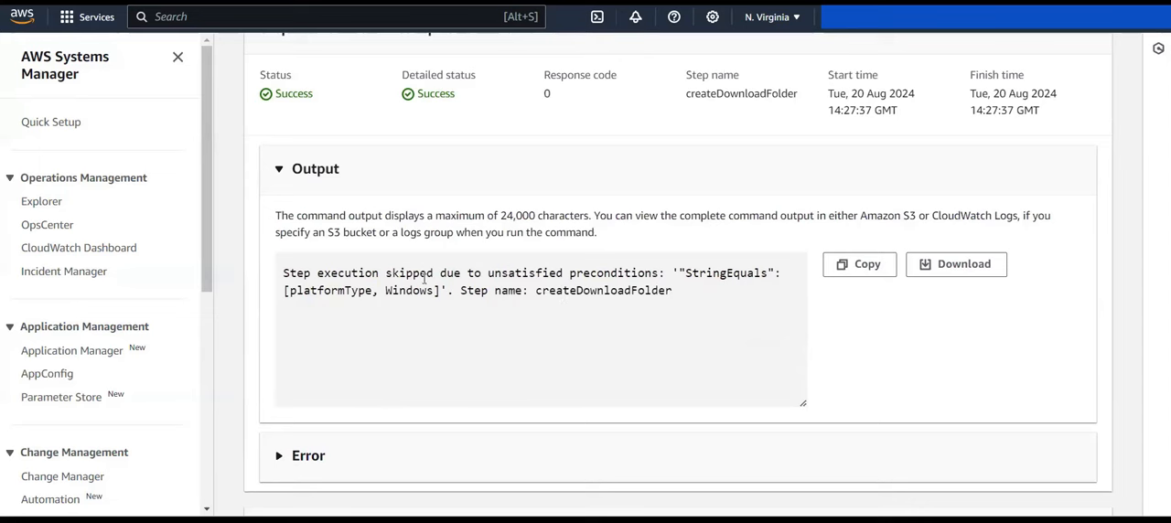
Step: Expand the output of the configurePackage step and examine the AmazonCloudWatchAgent installation log from start to end
scroll(435, 324, down, 3)
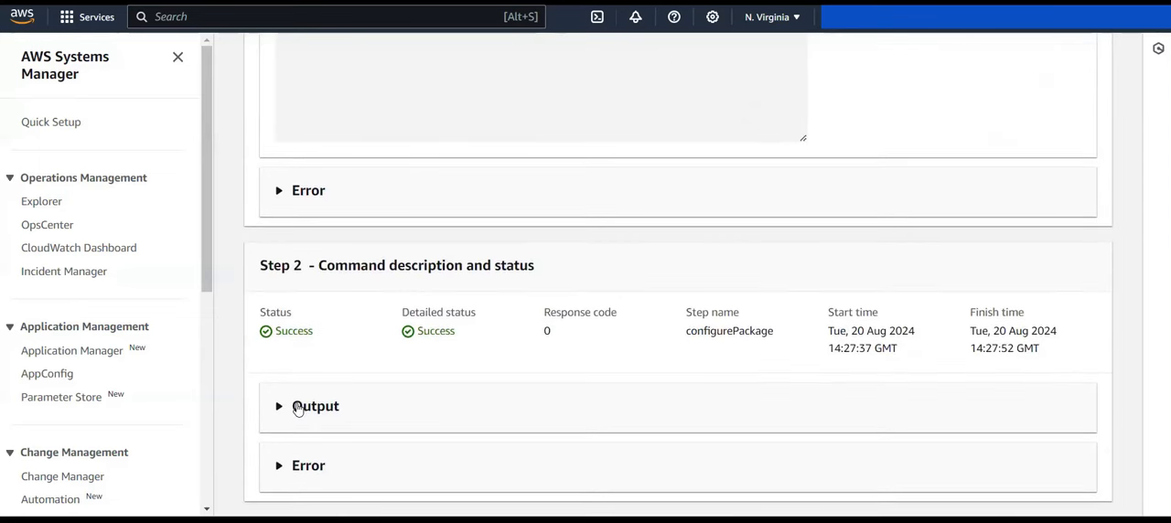
click(298, 409)
scroll(365, 272, up, 5)
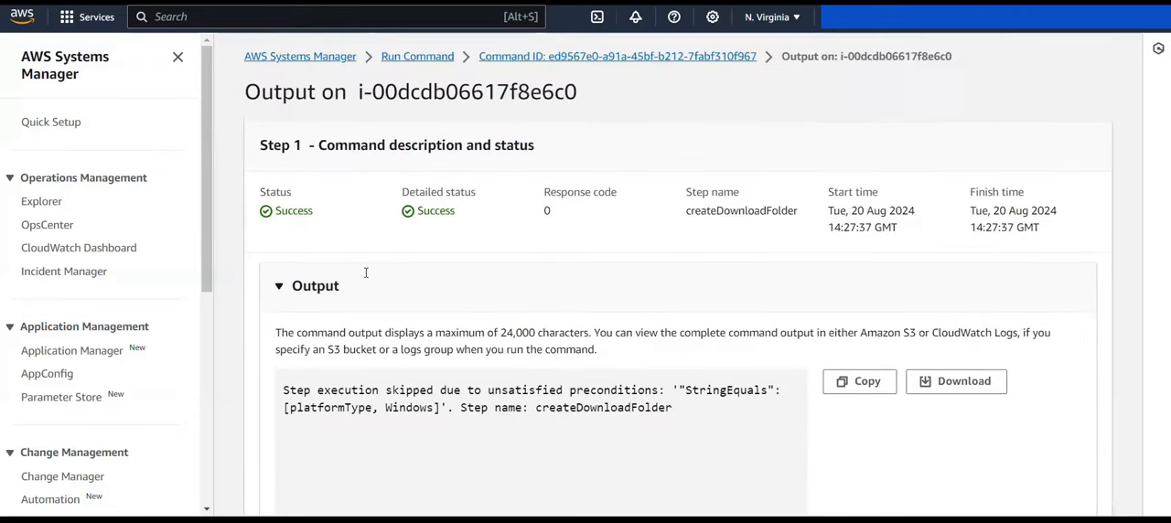
scroll(365, 272, down, 5)
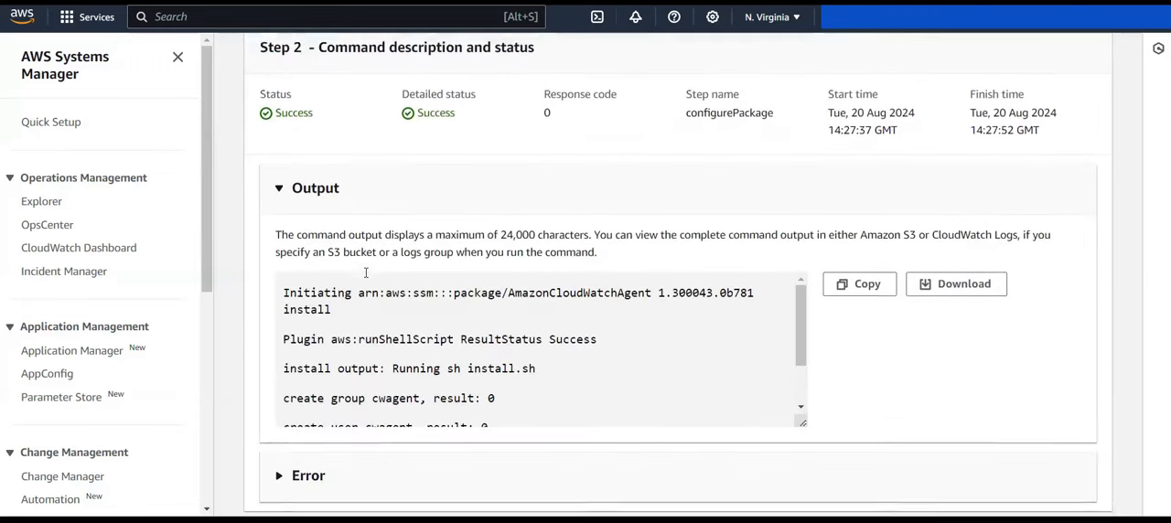
drag(383, 287, 652, 285)
click(653, 285)
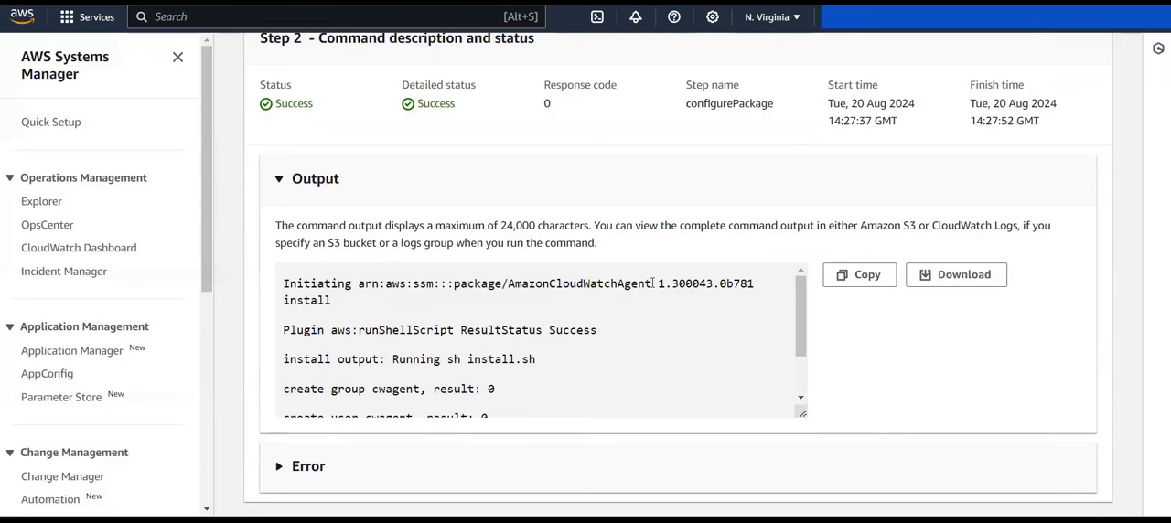
scroll(417, 312, down, 3)
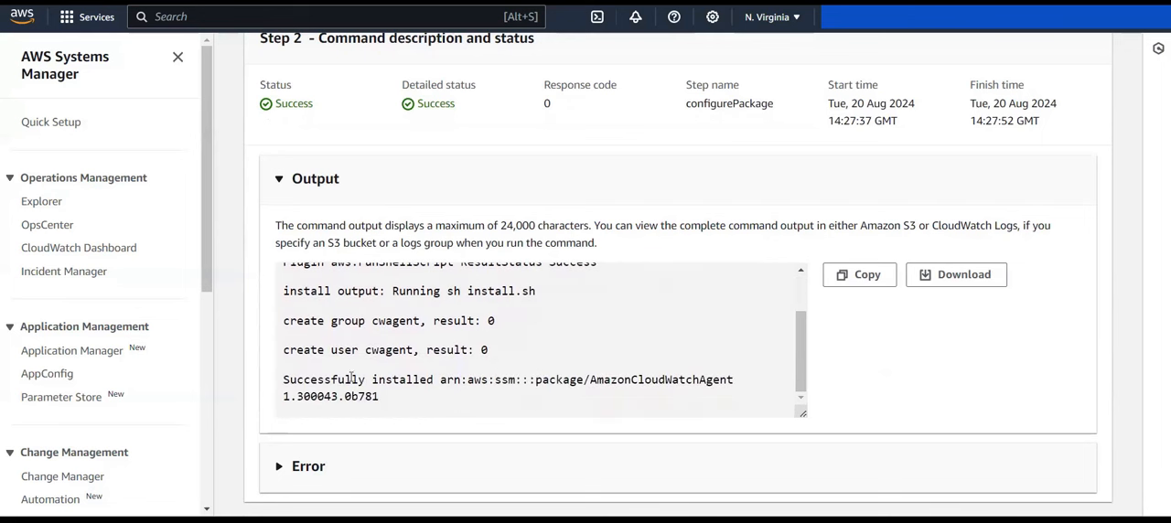
drag(284, 380, 442, 385)
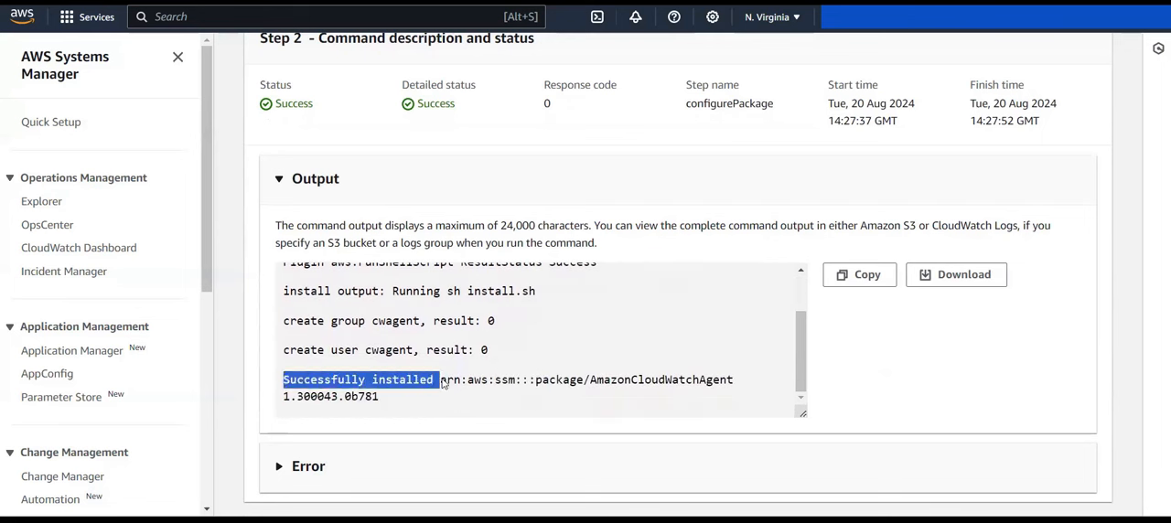
click(442, 384)
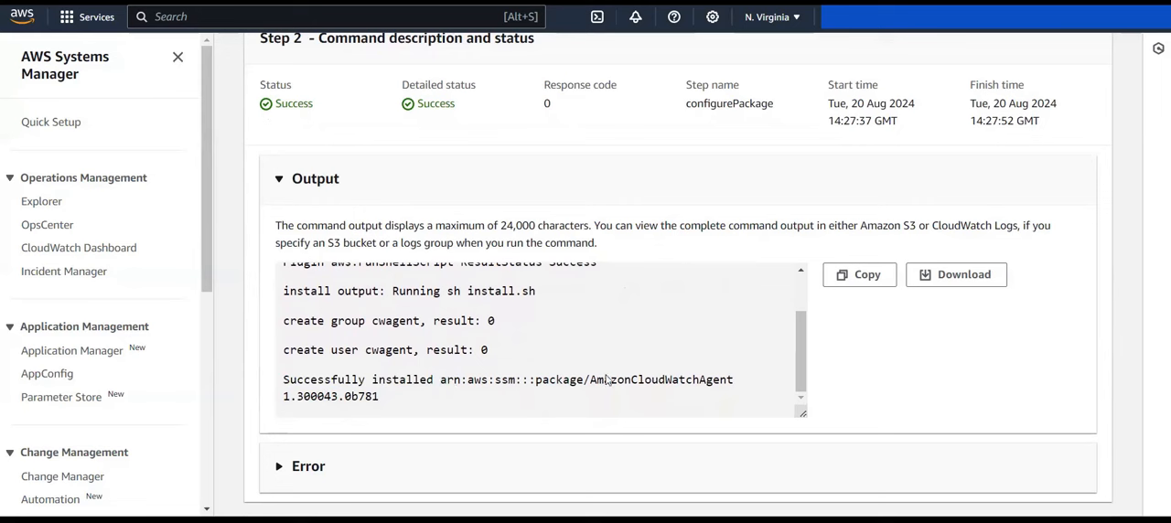
drag(591, 384, 730, 378)
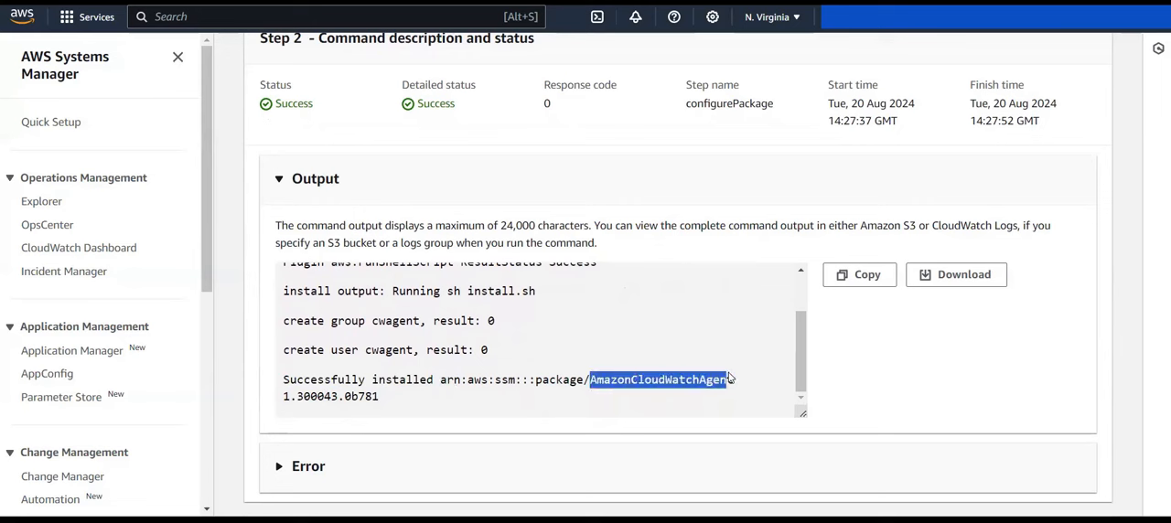
click(730, 378)
scroll(730, 377, up, 3)
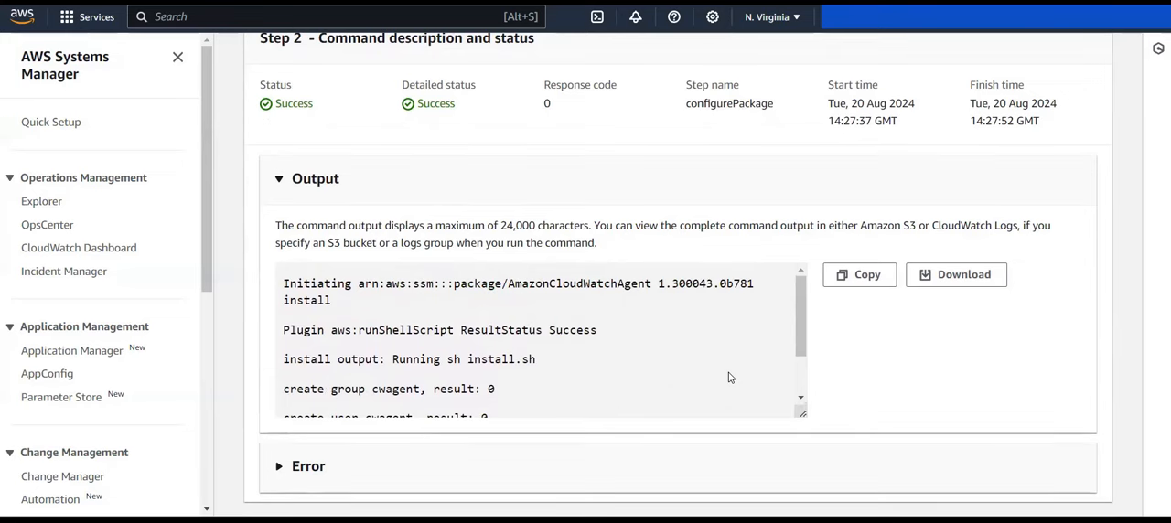
scroll(730, 378, up, 4)
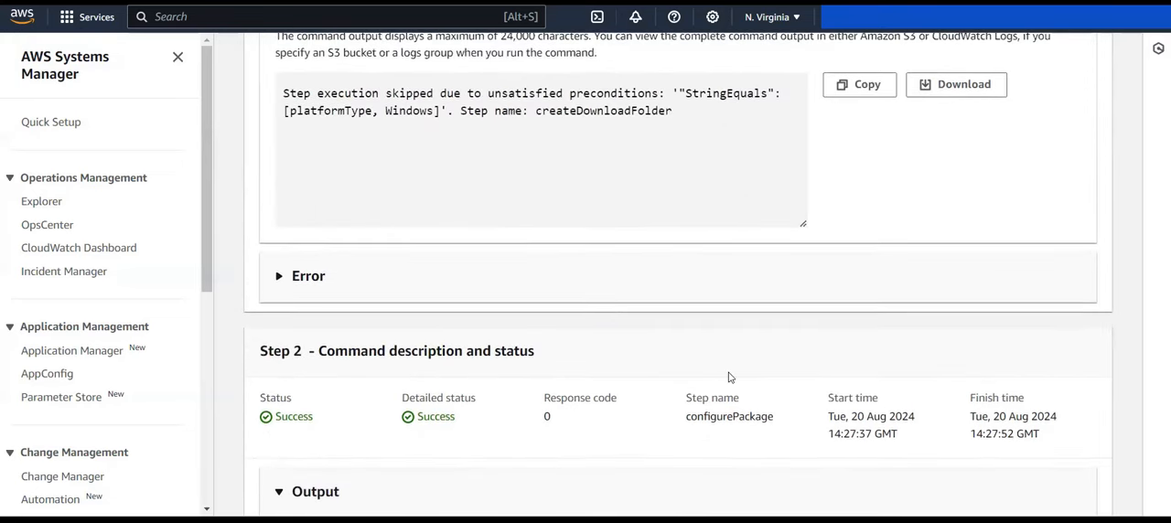
scroll(730, 378, up, 3)
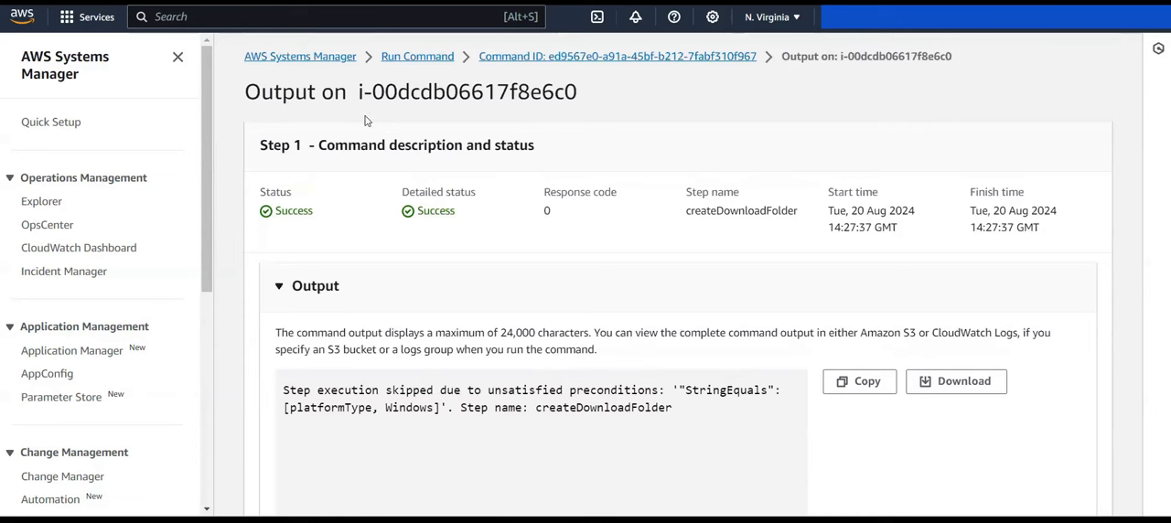
Step: Open Session Manager under Node Management in Systems Manager
scroll(78, 281, down, 5)
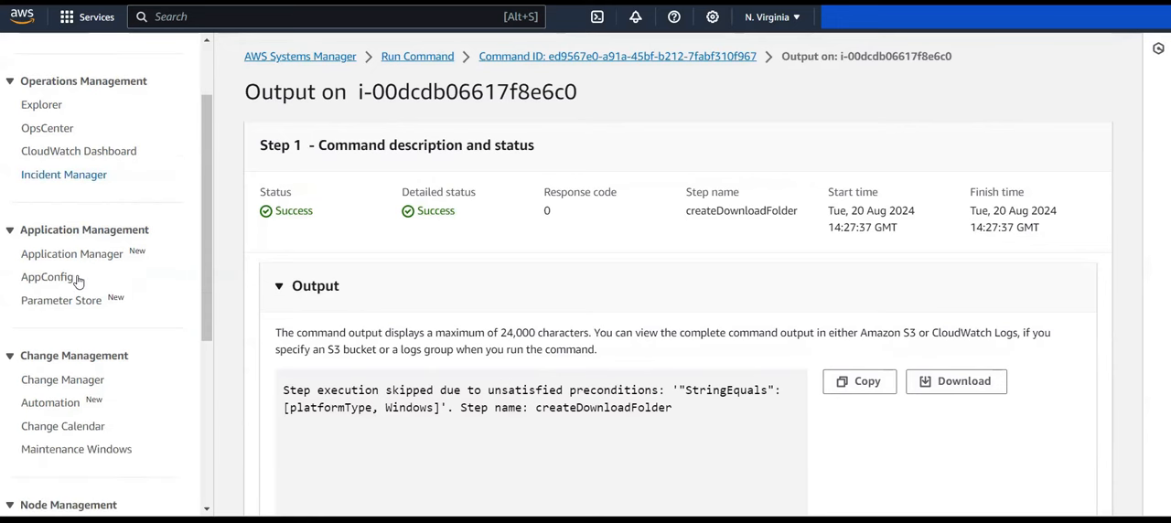
scroll(78, 281, down, 1)
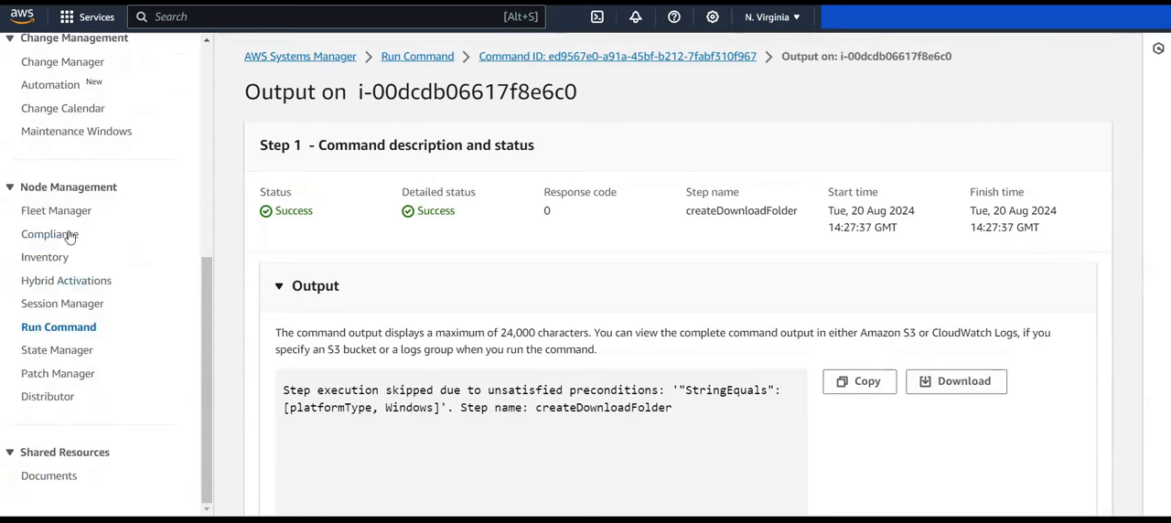
click(72, 306)
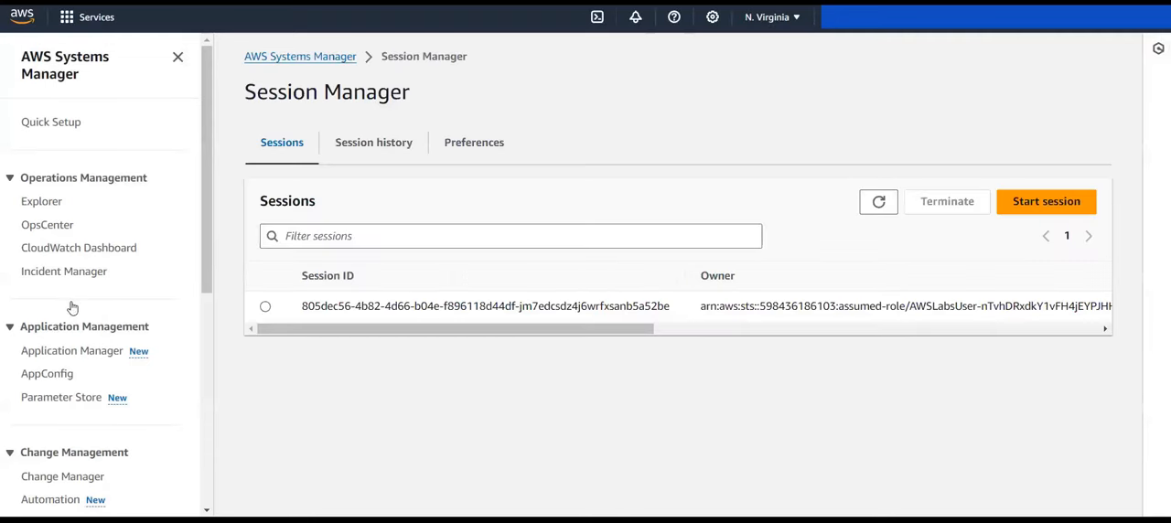
Step: Review Session Manager's session history and general preferences, and return to the list of sessions
click(380, 149)
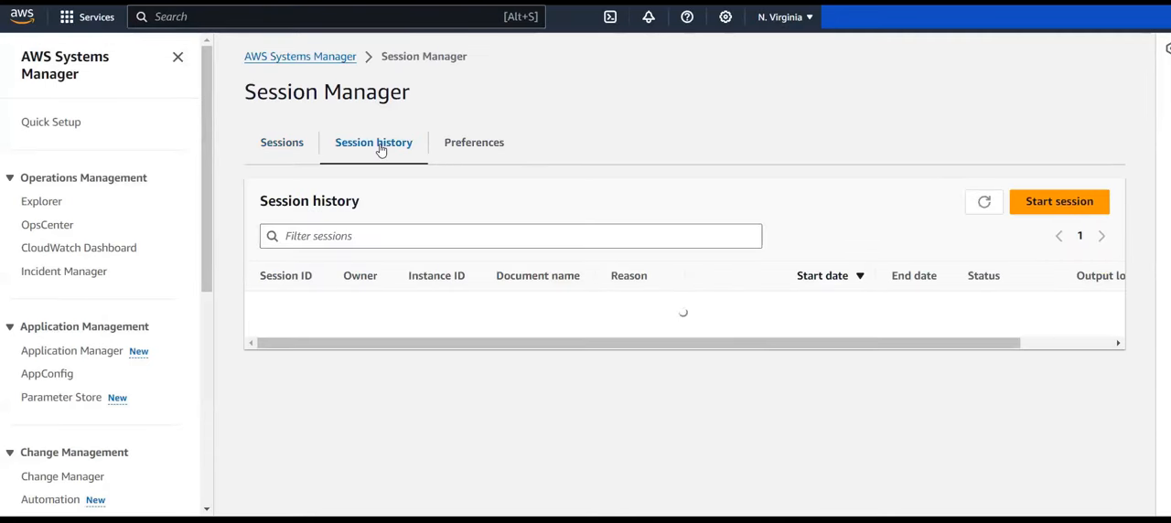
click(478, 146)
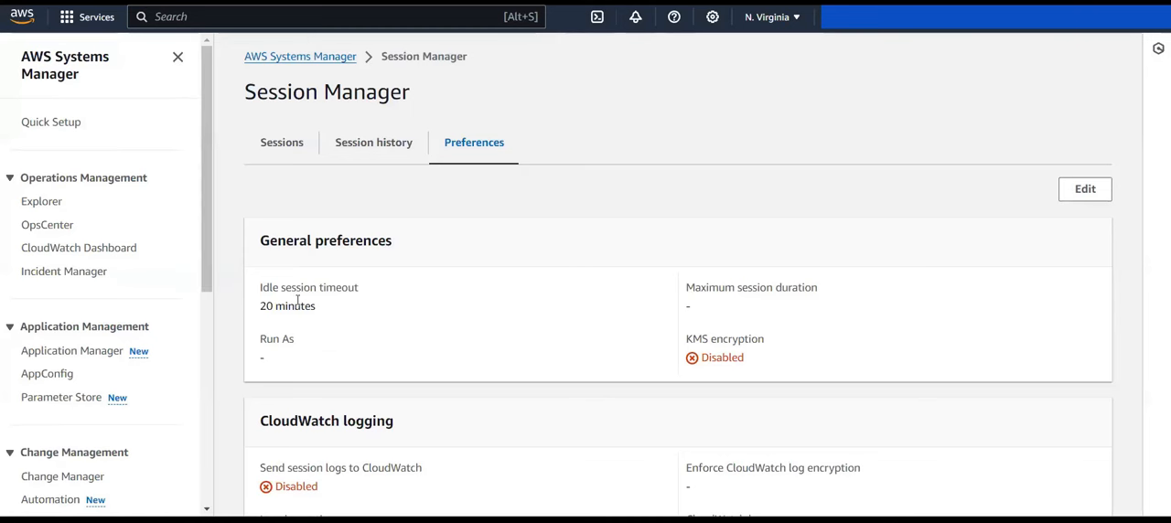
click(278, 143)
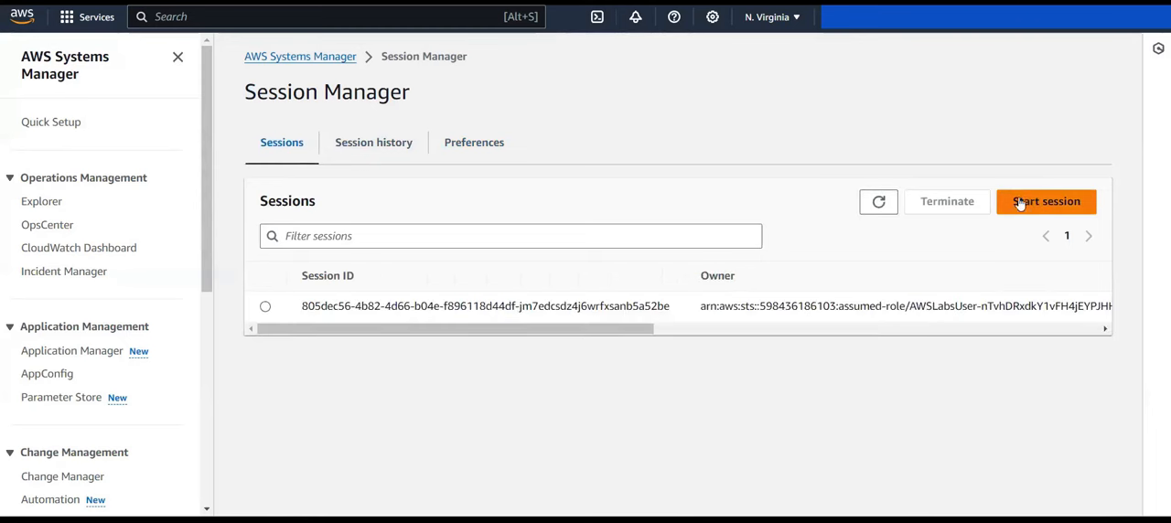
Step: Start a new session on the App-Server instance with the reason "connection1"
click(1070, 203)
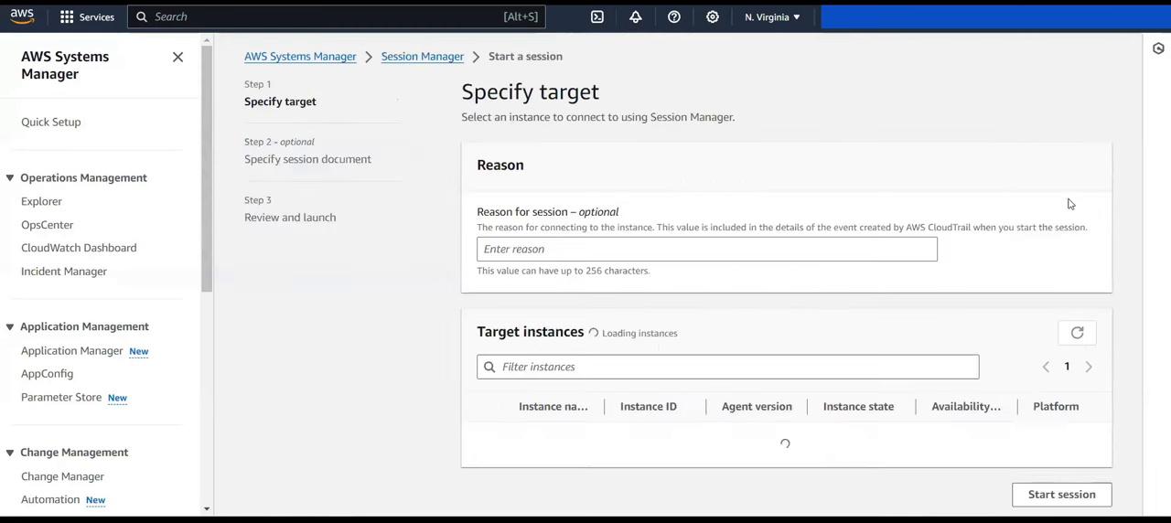
click(517, 251)
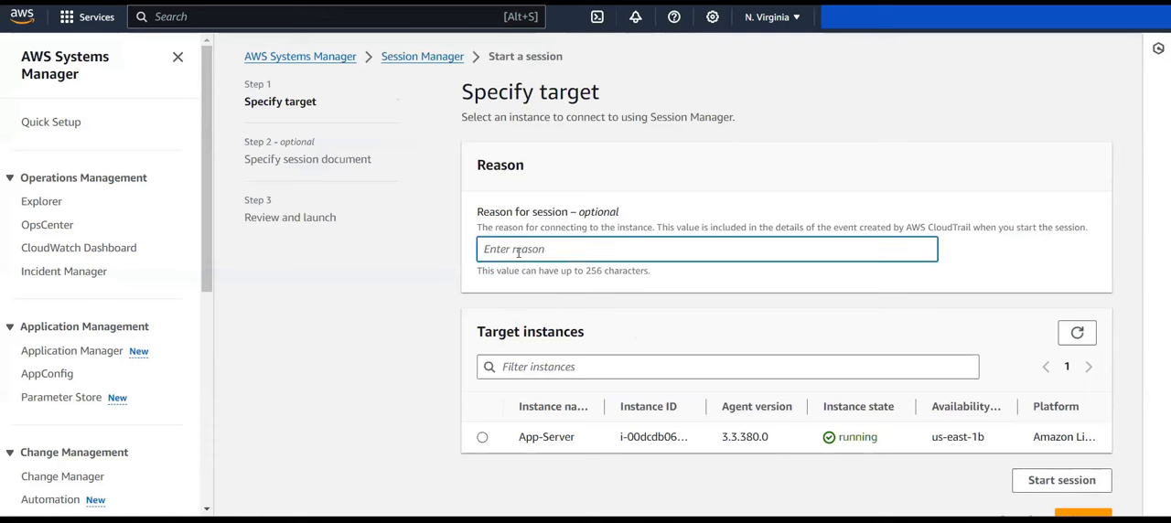
text(connecttion1)
key(BackSpace)
key(BackSpace)
click(481, 439)
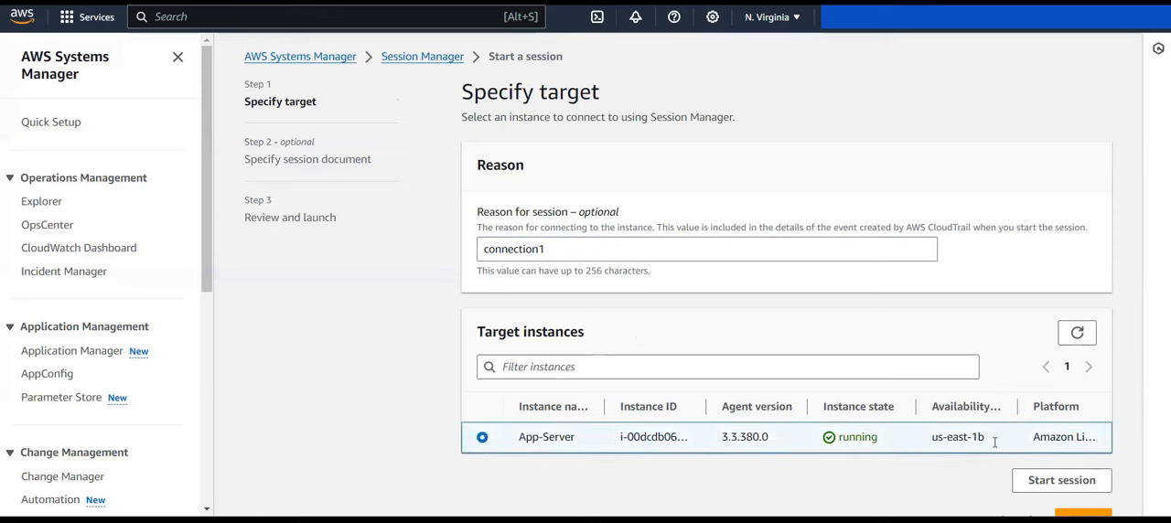
click(1069, 493)
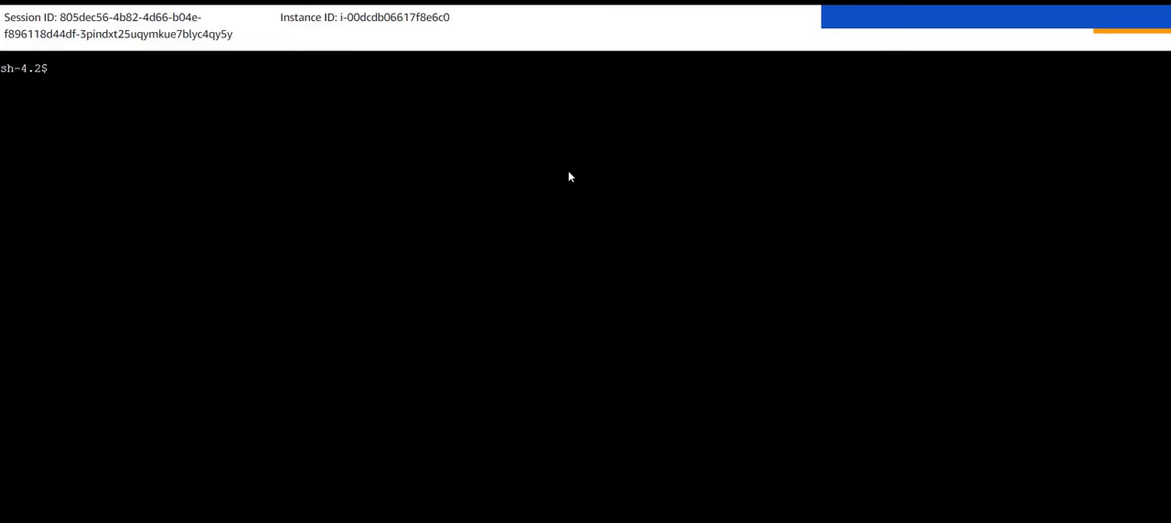
Step: Print the working directory with pwd, change to the home directory with cd ~, and check the path again
text(pwd)
key(Return)
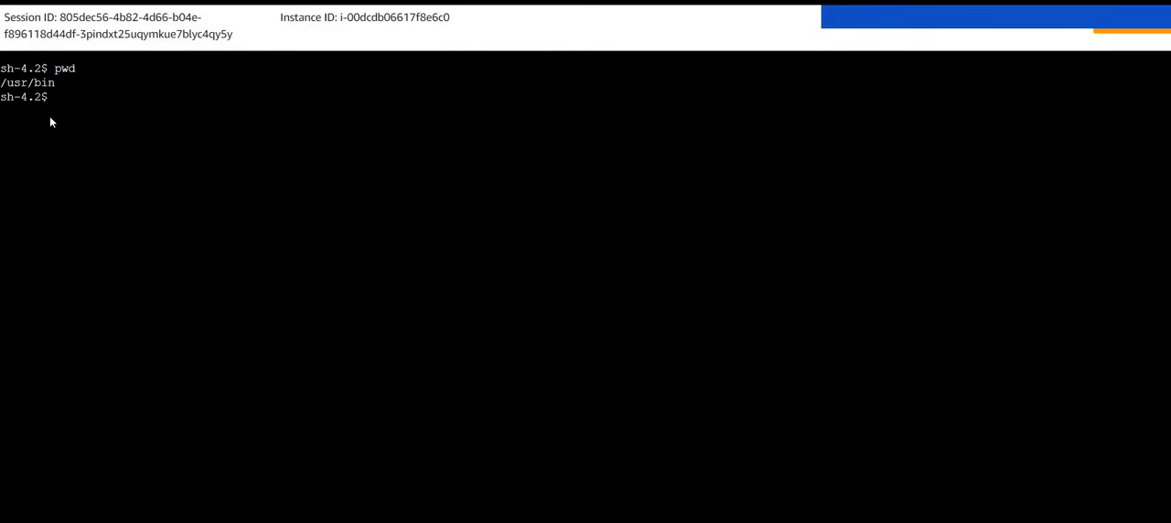
text(cd ~)
key(Return)
text(pwd)
key(Return)
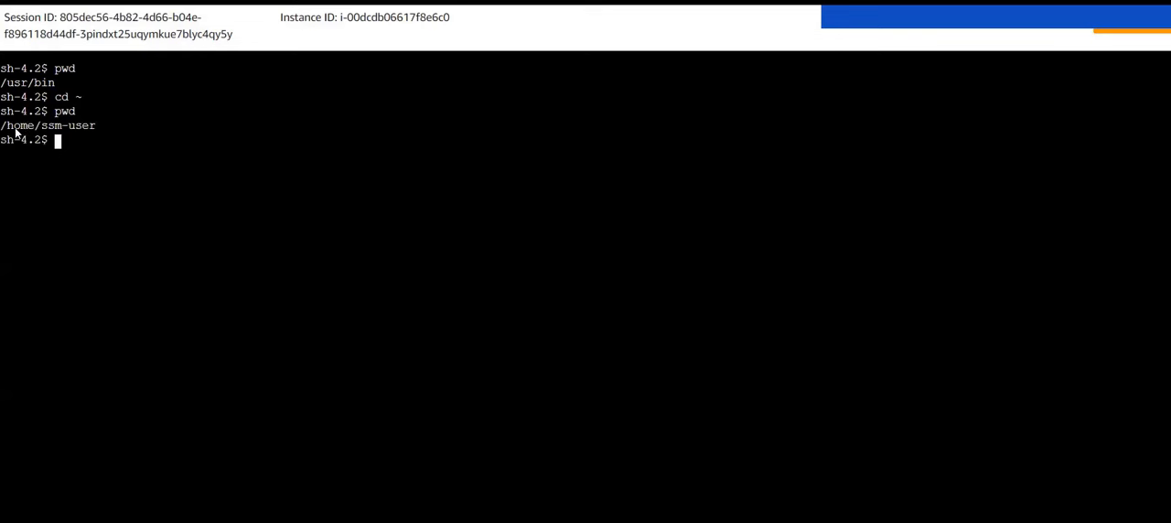
drag(11, 128, 113, 134)
click(113, 133)
Step: List the home directory's contents in long format by reverse modification time with ls -ltr
text(ls -ltr)
key(Return)
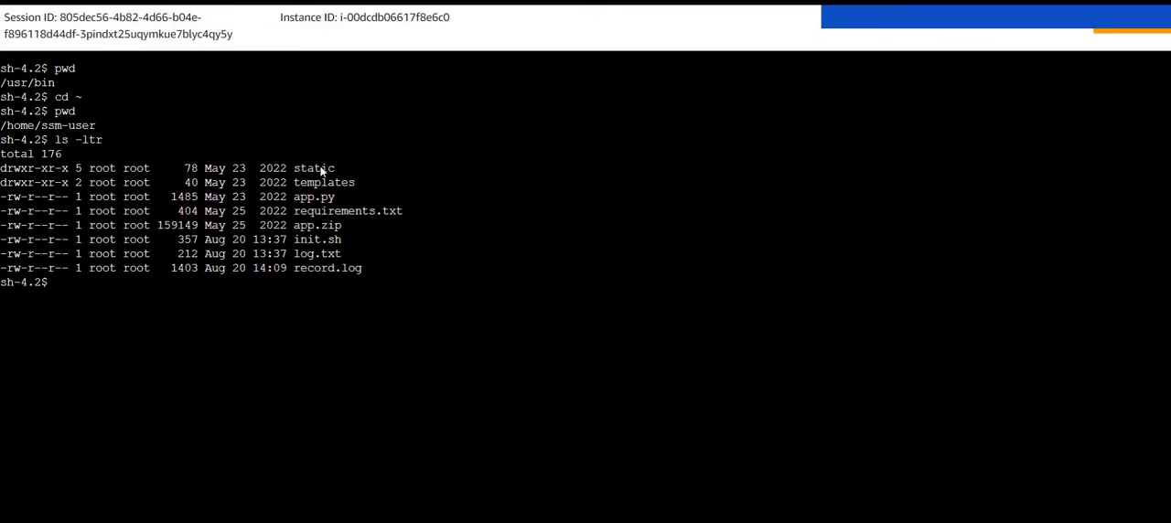
drag(294, 158, 389, 291)
click(389, 291)
Step: Query the CloudWatch agent's status with sudo /opt/aws/amazon-cloudwatch-agent/bin/amazon-cloudwatch-agent-ctl -m ec2 -a status
text(sudo /opt/aws/amazon-cloudwatch-agent/bin/amazon-cloudwatch-agent-ctl -m ec2 -a status)
key(Return)
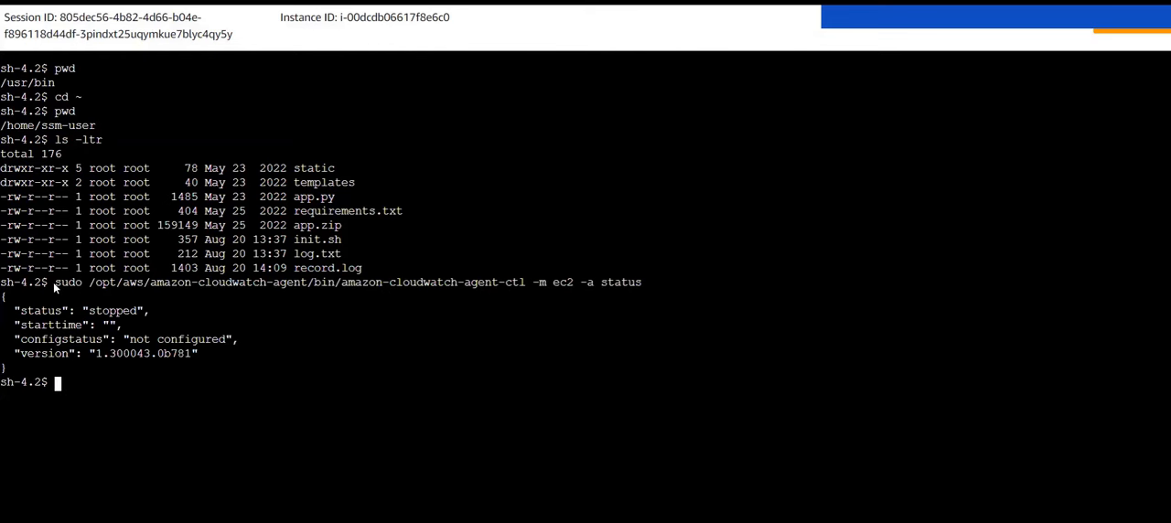
Step: Examine the agent status command's path and options, and the status, start time, configuration status and version it returns
drag(54, 285, 309, 287)
click(88, 287)
double_click(331, 284)
click(331, 284)
drag(569, 284, 547, 284)
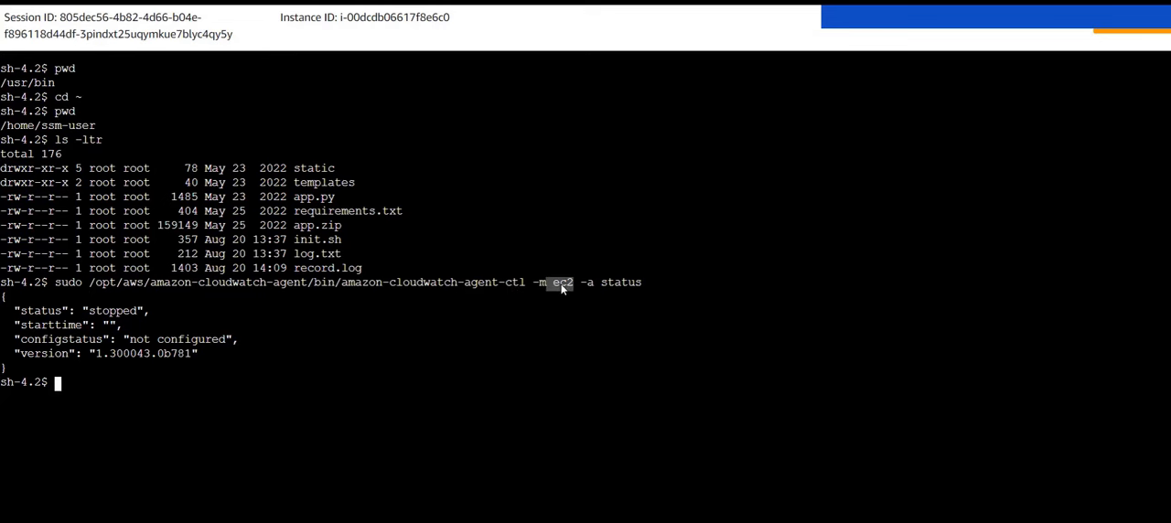
click(617, 285)
drag(95, 285, 482, 287)
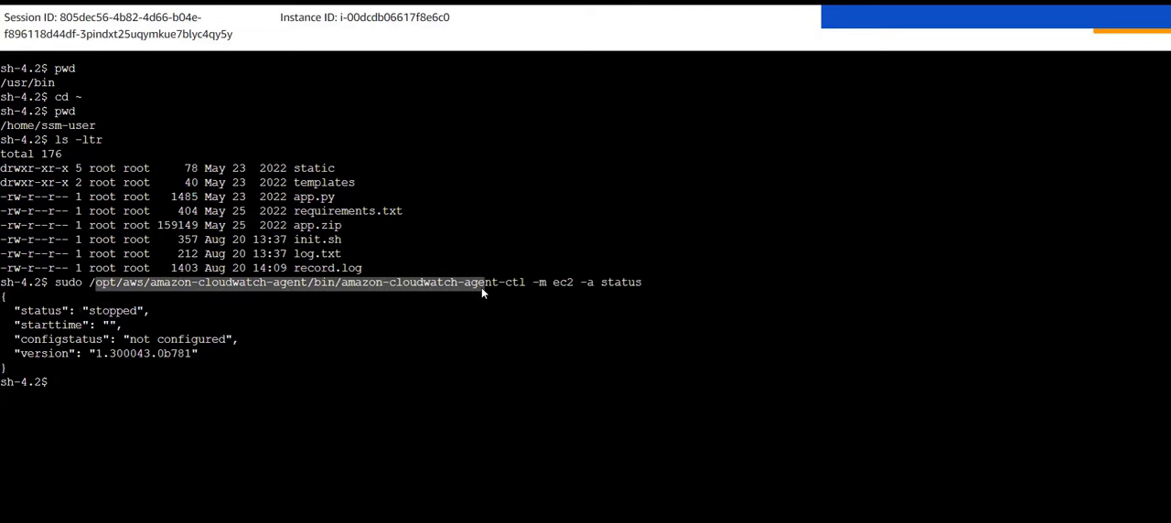
click(482, 287)
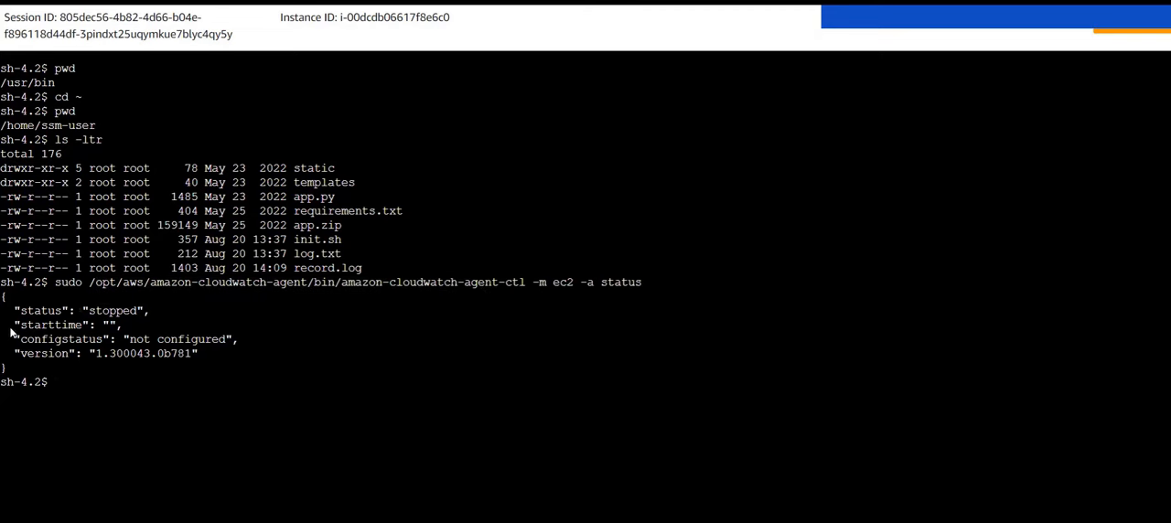
drag(18, 312, 196, 371)
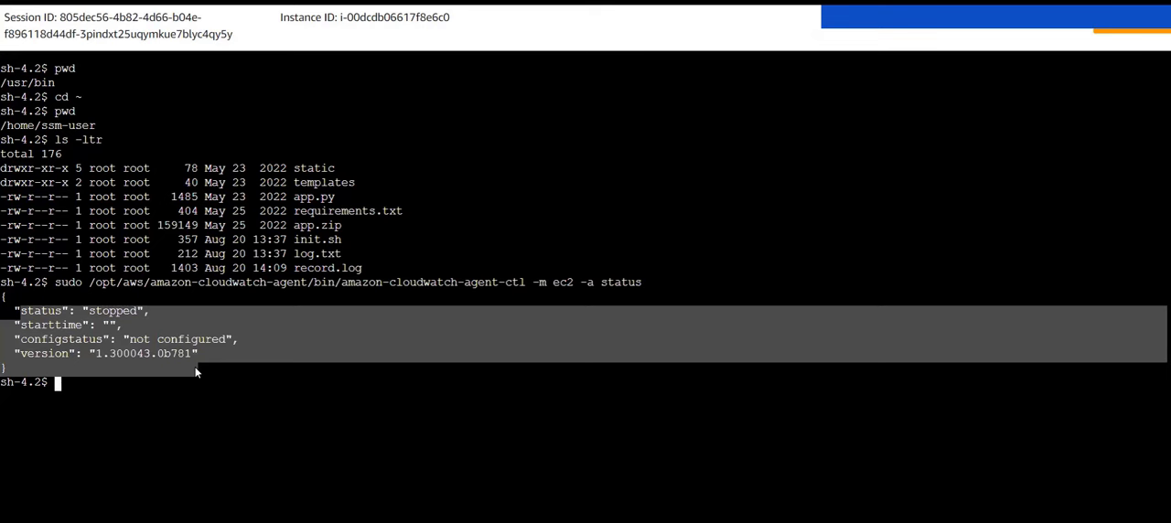
click(196, 371)
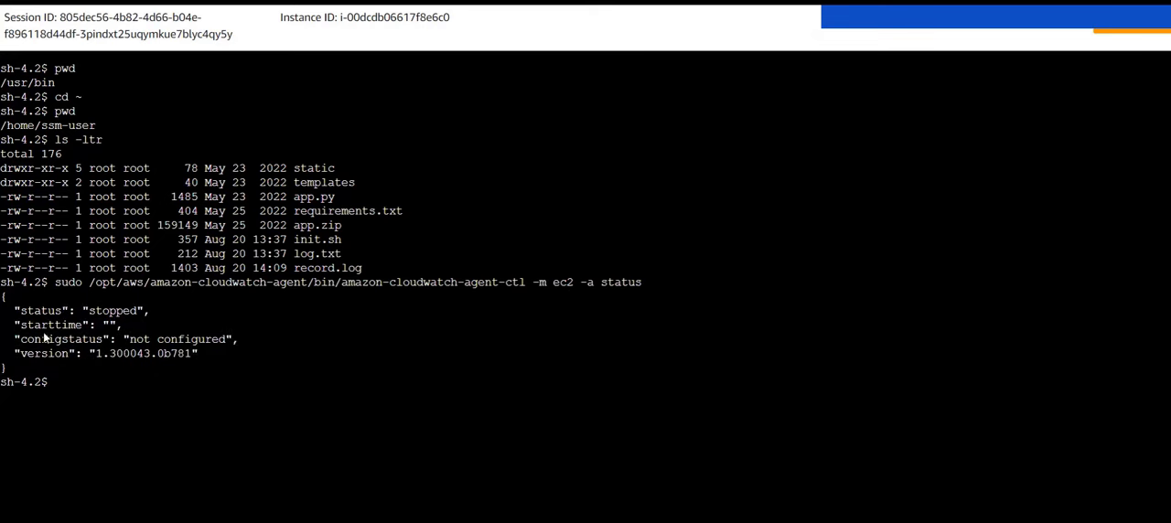
Step: Go over each field of the returned agent status: status, start time, configuration status and version
double_click(88, 312)
click(149, 315)
double_click(113, 326)
drag(130, 346, 205, 347)
drag(115, 355, 188, 360)
click(189, 359)
Step: Launch the agent configuration wizard with sudo /opt/aws/amazon-cloudwatch-agent/bin/amazon-cloudwatch-agent-config-wizard
key(Return)
text(sudo /opt/aws/amazon-cloudwatch-agent/bin/amazon-cloudwatch-agent-config-wizard)
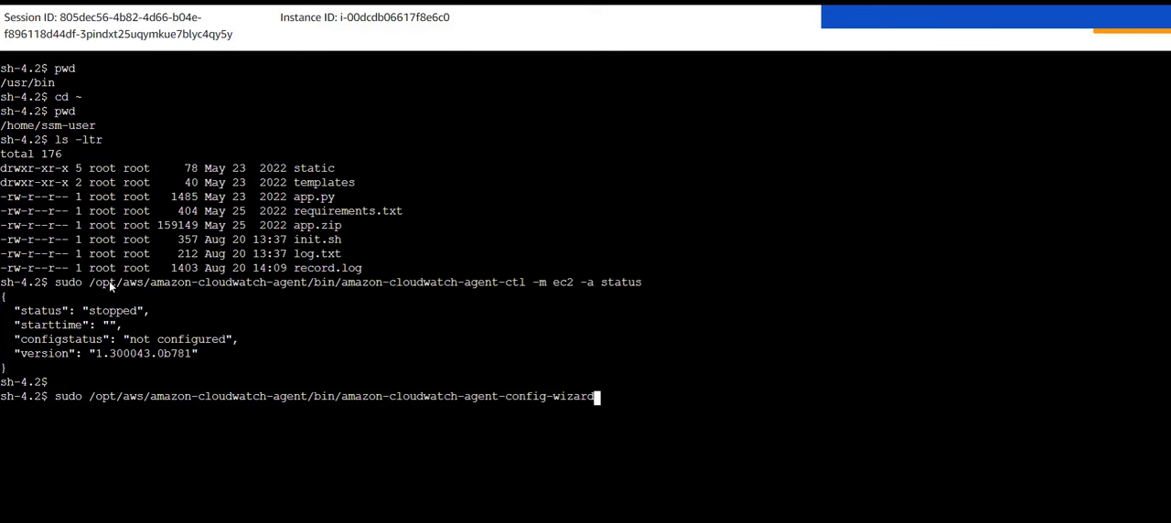
drag(92, 286, 527, 284)
click(527, 283)
drag(510, 407, 595, 405)
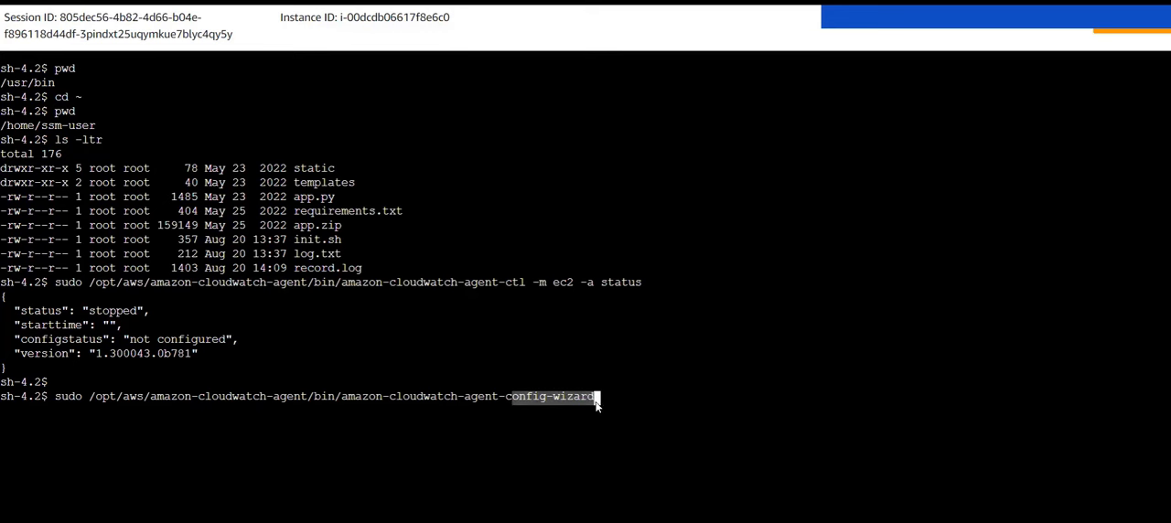
click(595, 406)
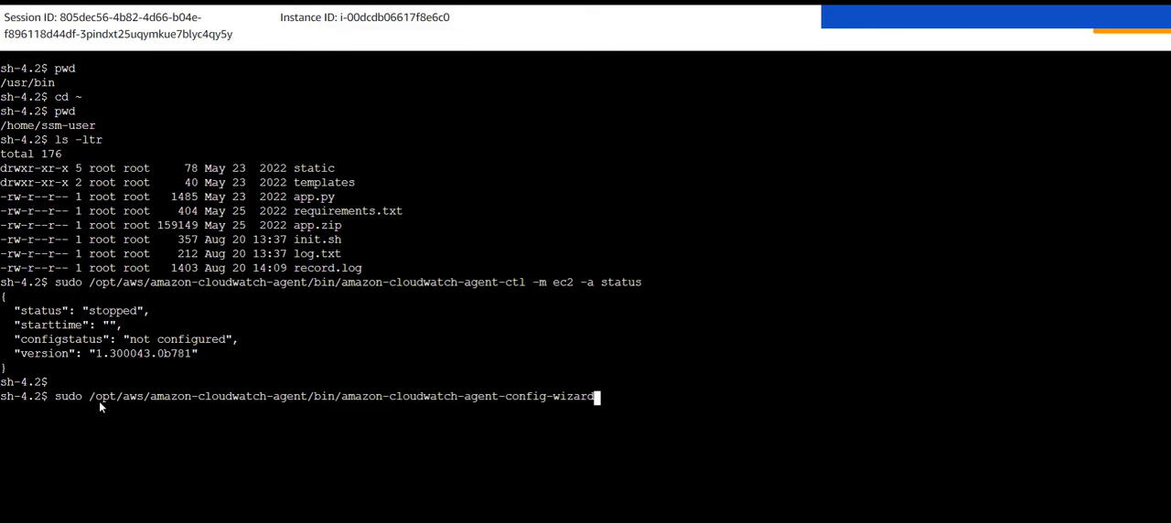
double_click(128, 401)
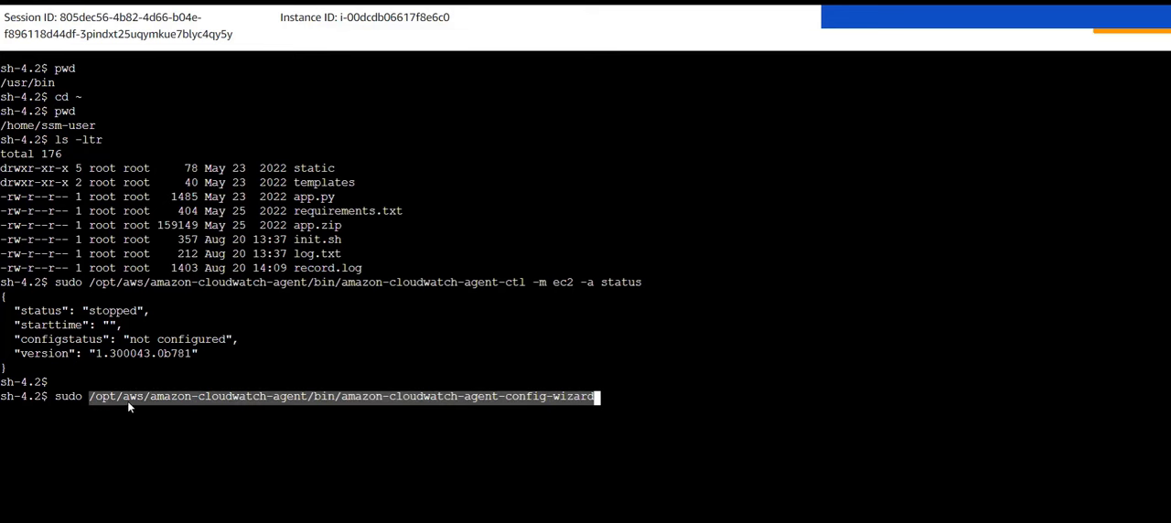
click(168, 403)
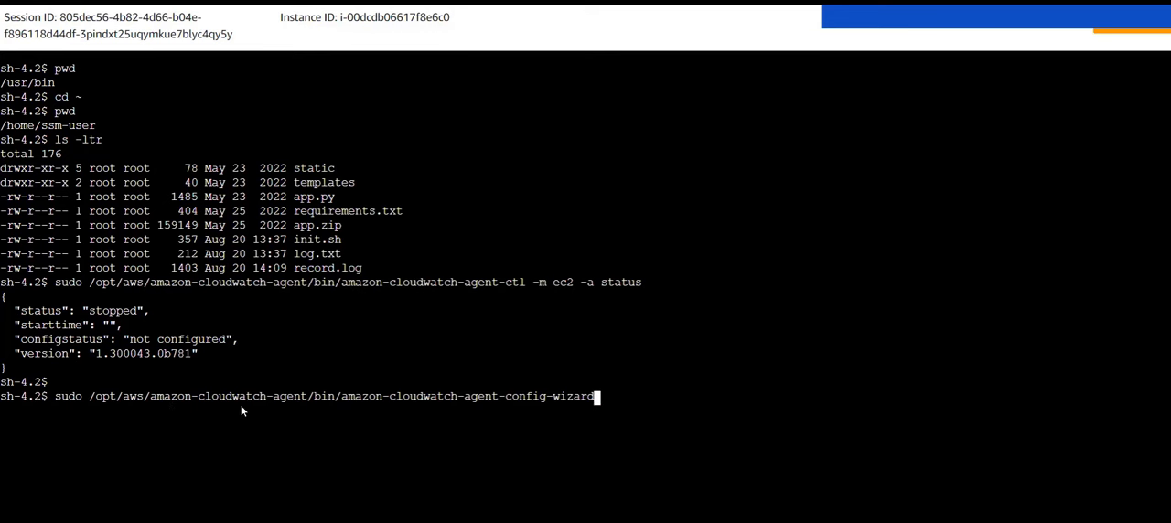
drag(322, 403, 588, 403)
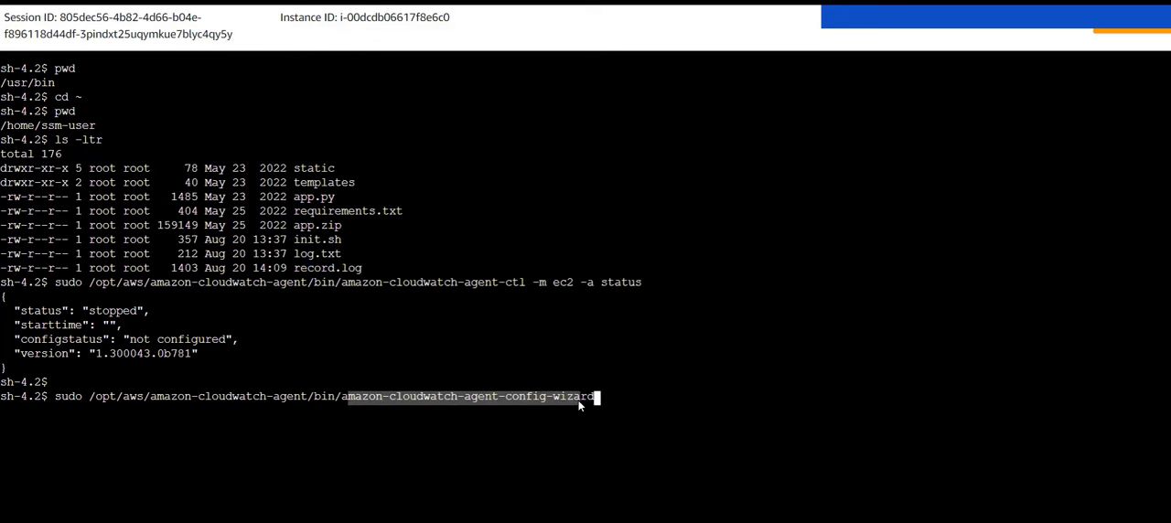
click(581, 405)
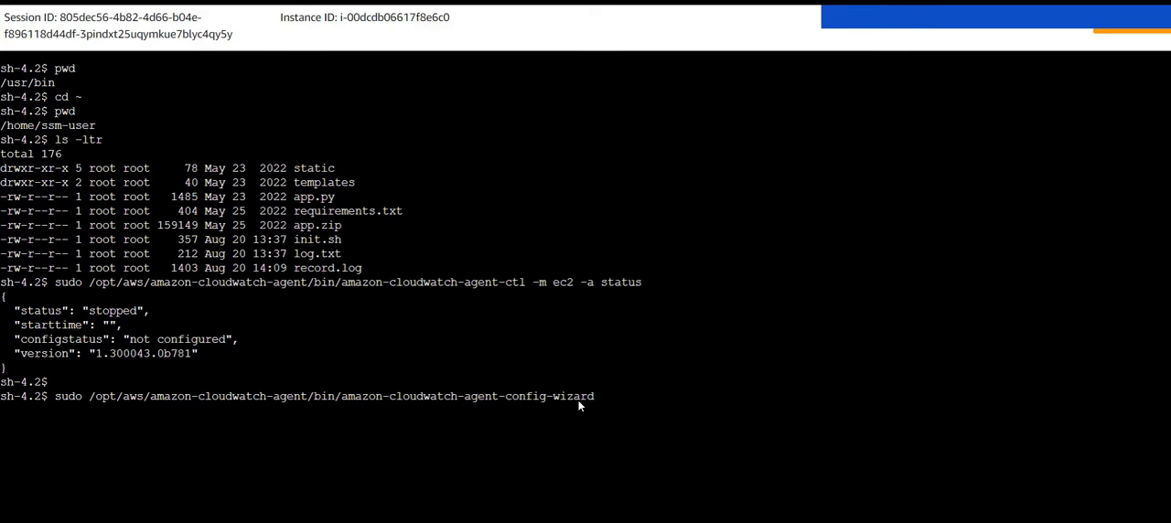
key(Return)
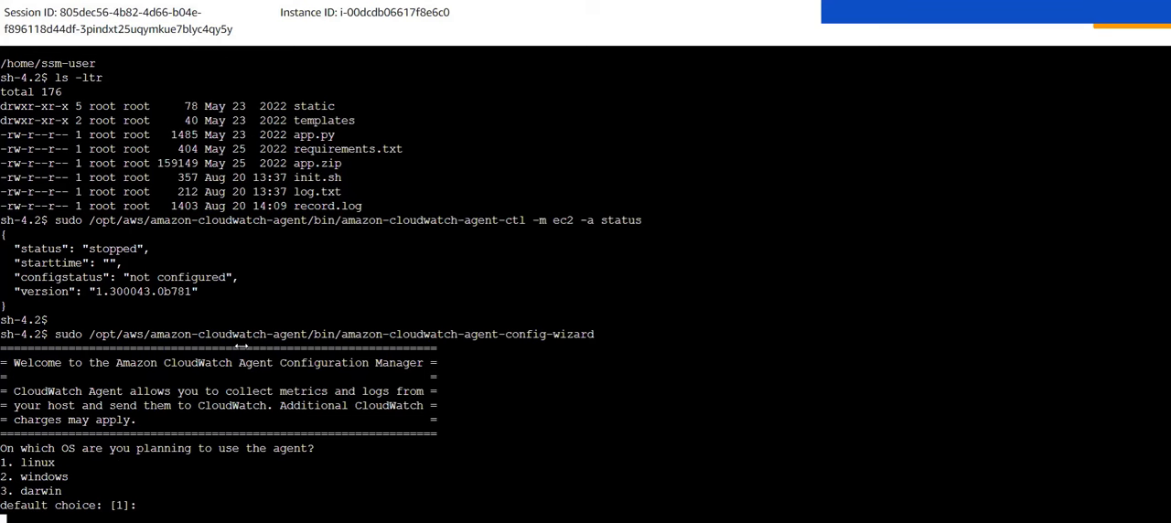
Step: Answer the wizard's first questions with linux as the agent's operating system and EC2 as the host type
text(1)
key(Return)
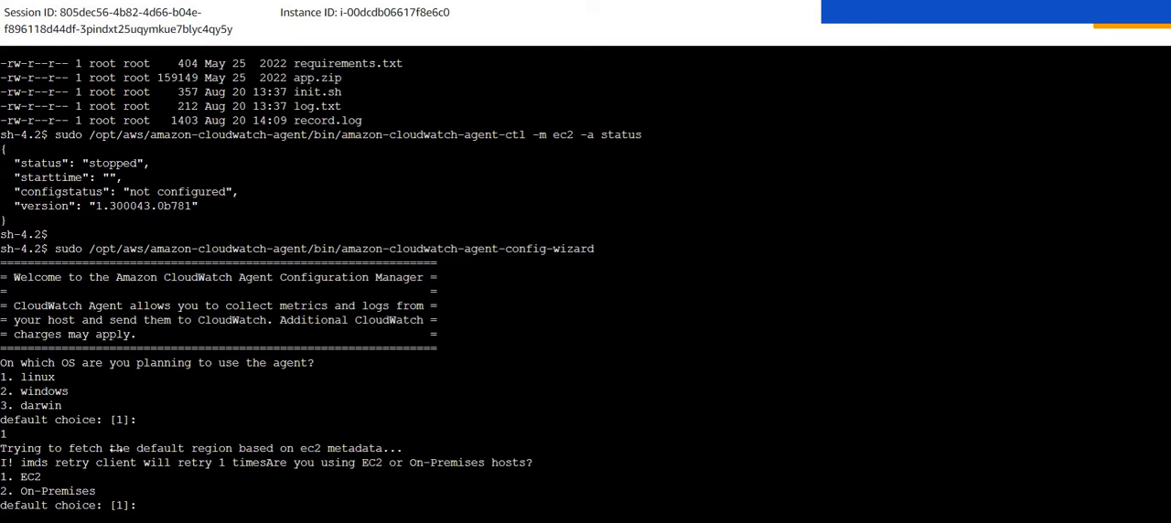
double_click(30, 477)
drag(218, 464, 544, 462)
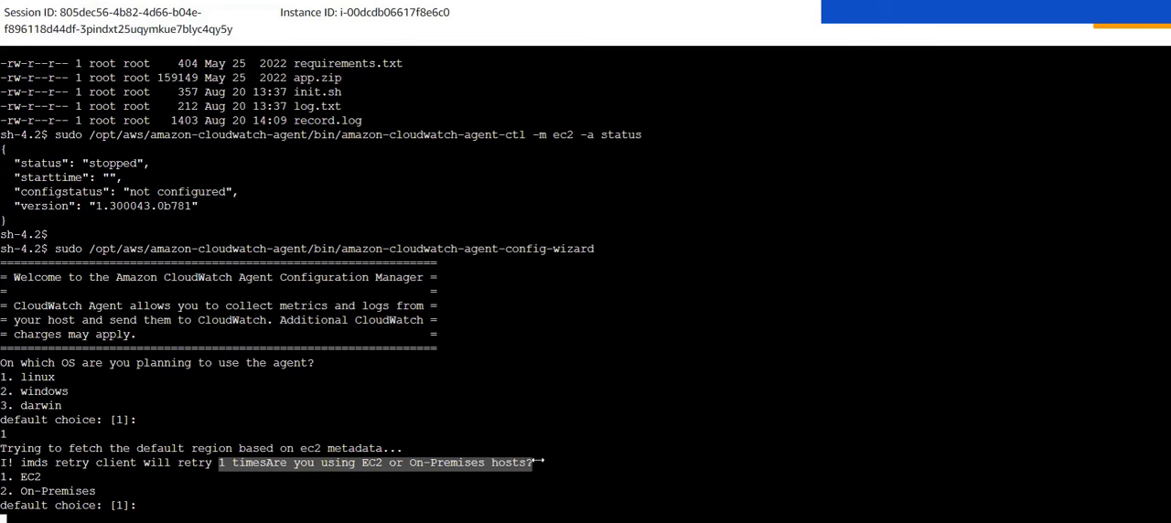
click(548, 463)
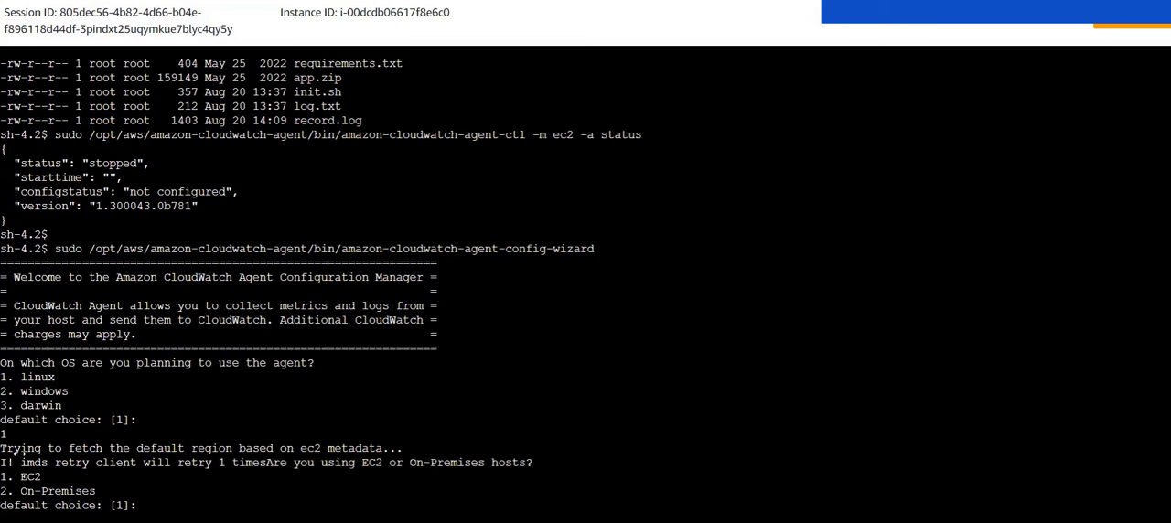
drag(20, 449, 57, 464)
click(57, 465)
drag(45, 476, 19, 477)
click(18, 478)
text(1)
key(Return)
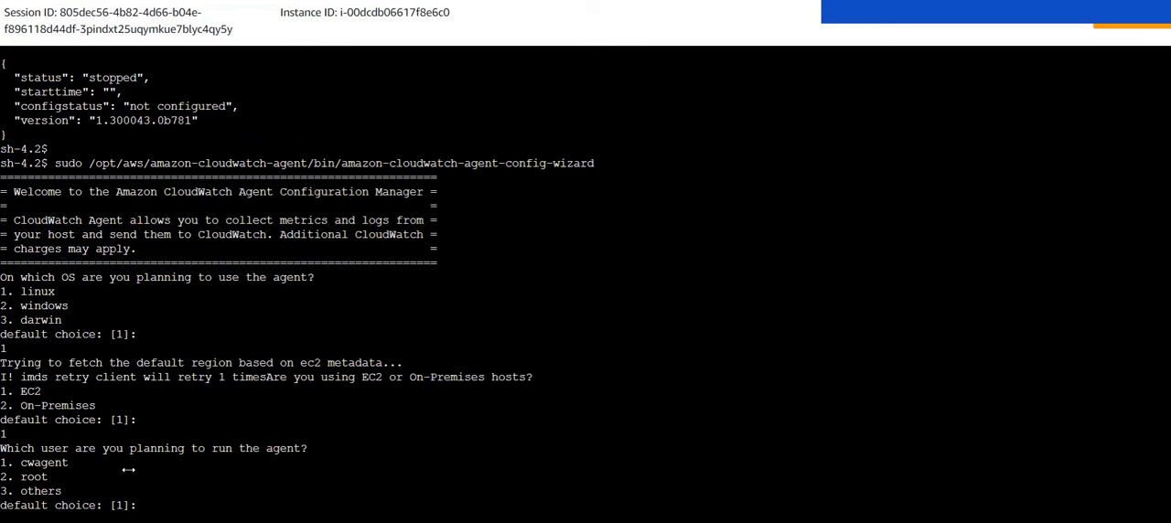
Step: Choose cwagent as the user that runs the agent and answer no to the StatsD daemon
drag(71, 463, 4, 464)
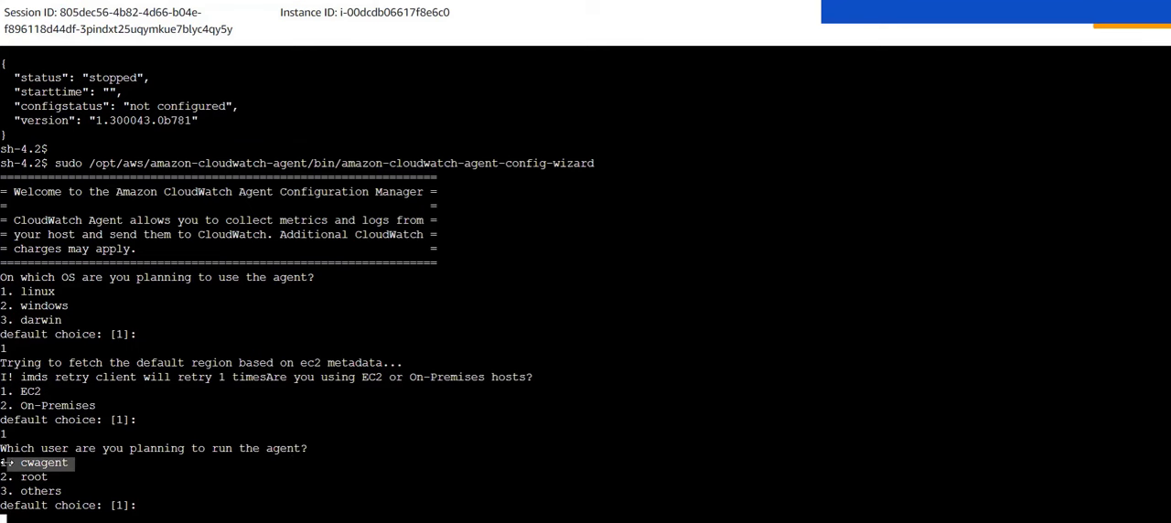
click(6, 463)
text(1)
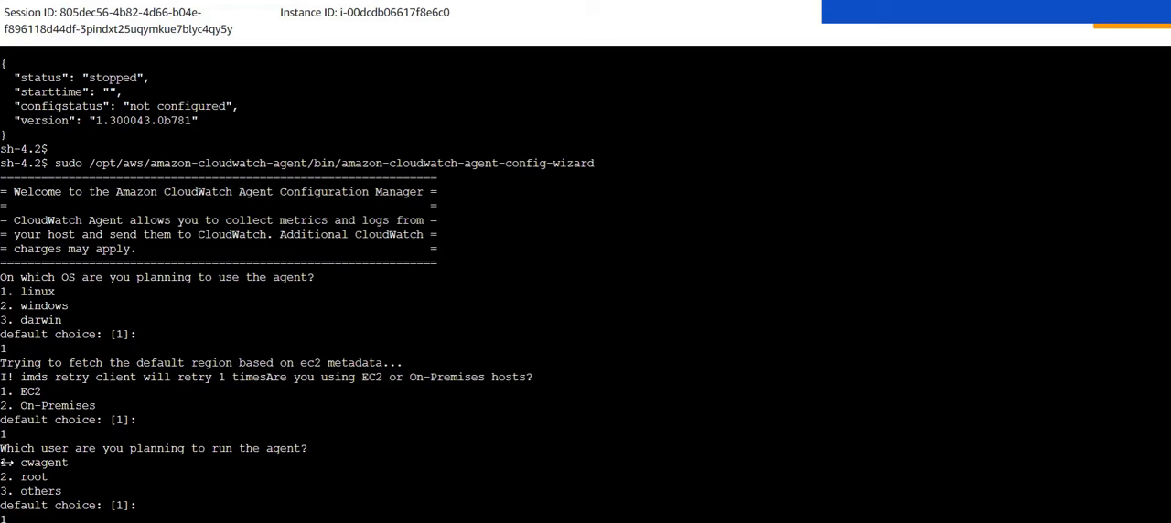
key(Return)
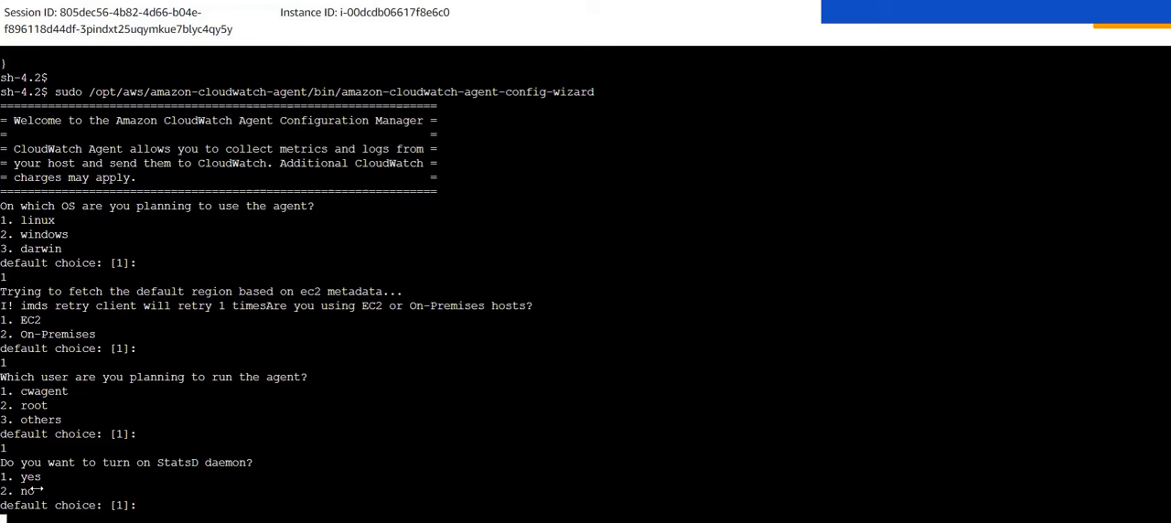
text(2)
key(Return)
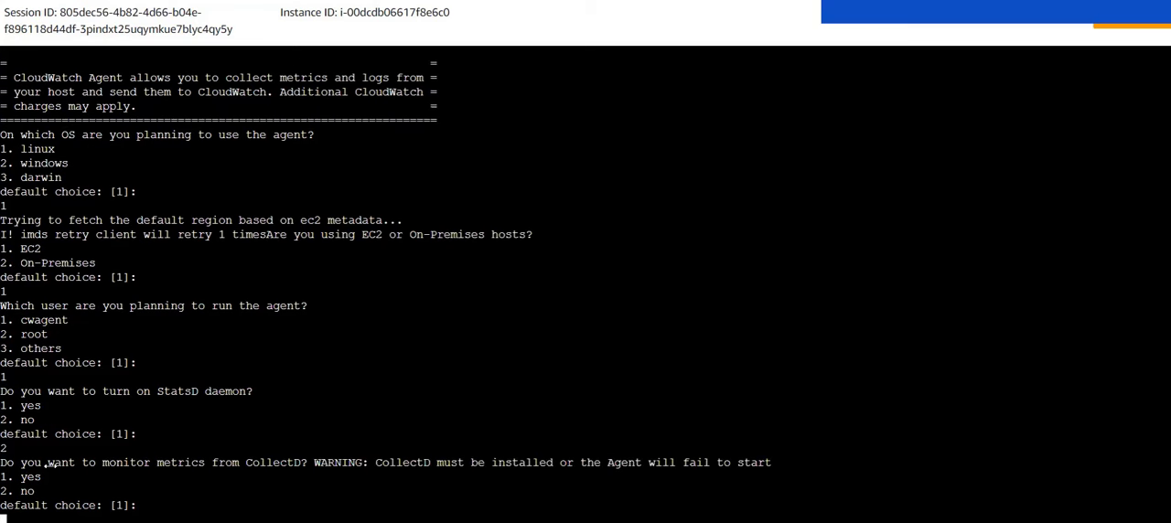
Step: Answer no to monitoring CollectD metrics and no to monitoring host metrics such as CPU and memory
drag(75, 476, 236, 463)
click(259, 465)
text(2)
key(Return)
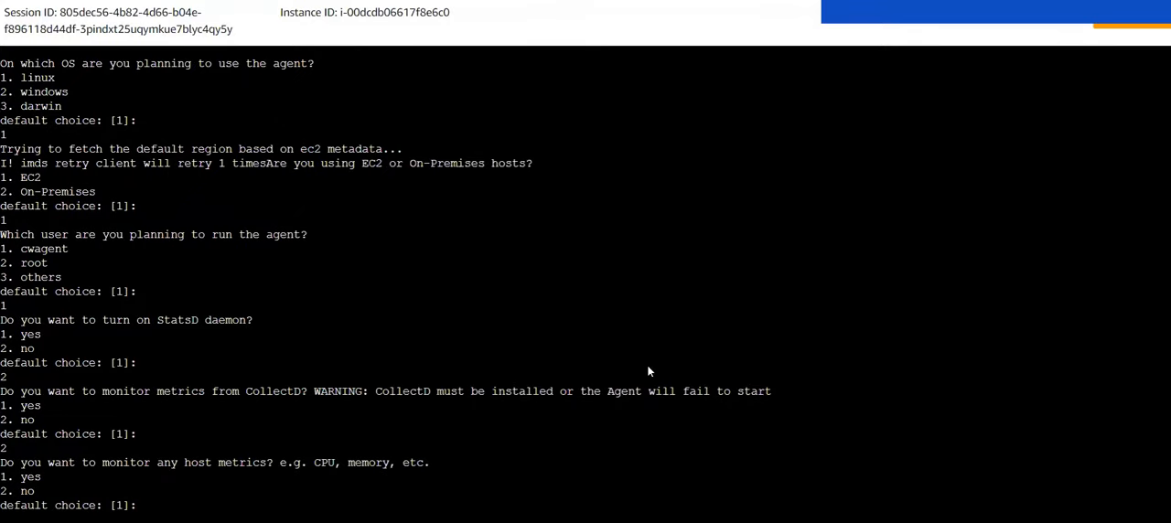
text(2)
key(Return)
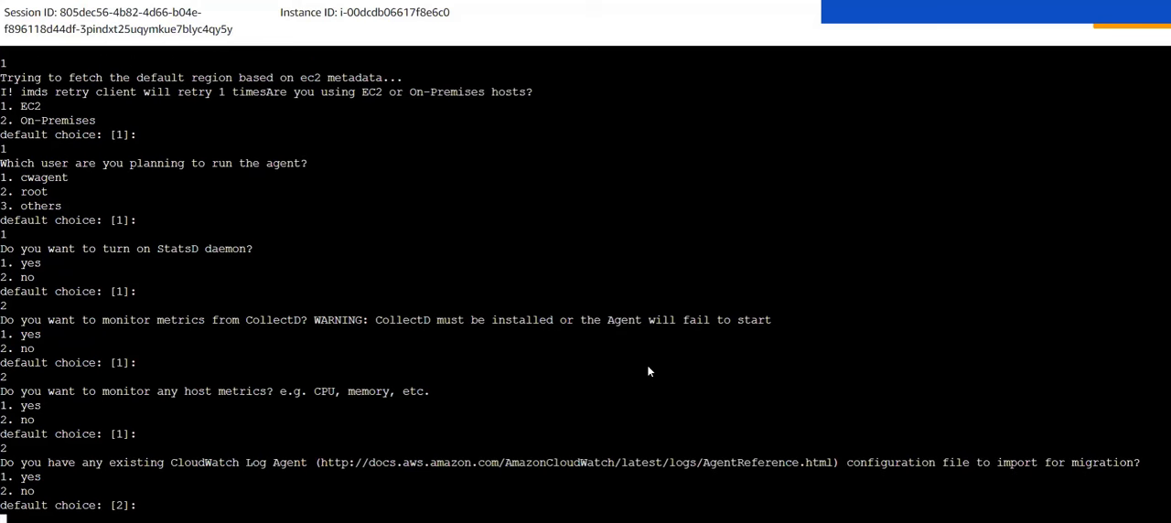
Step: Decline importing an existing CloudWatch Log Agent configuration file and answer yes to monitoring log files
key(Return)
text(2)
key(Return)
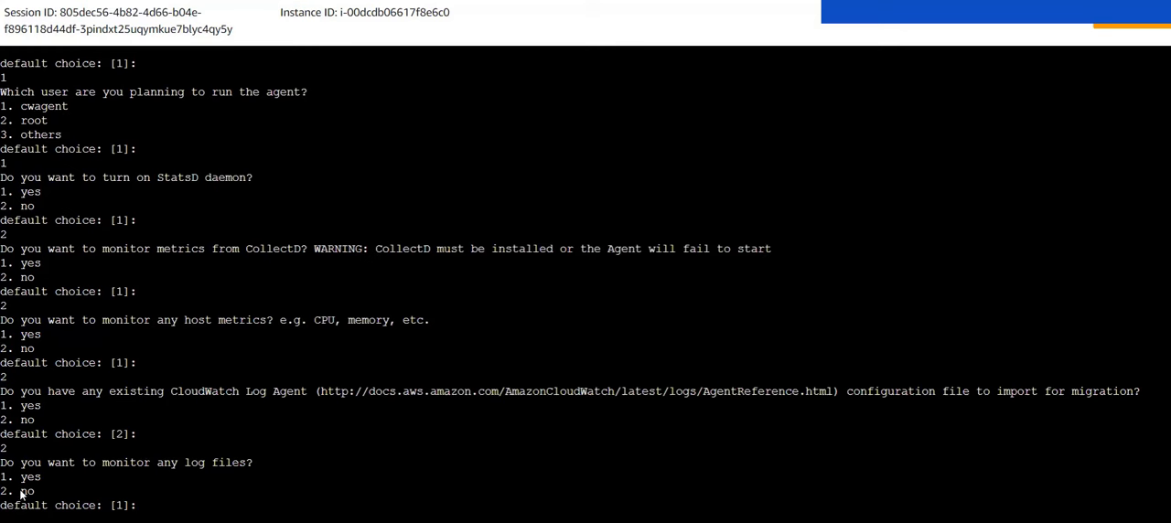
drag(266, 466, 180, 464)
click(181, 468)
text(1)
key(Return)
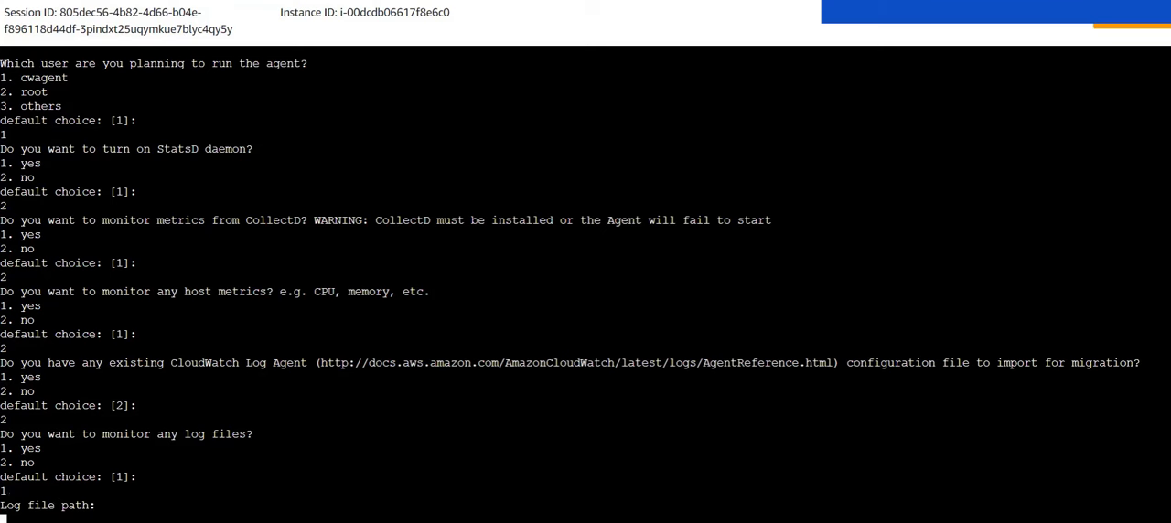
Step: Enter /home/ssm-user/record.log as the path of the log file to monitor
scroll(477, 198, up, 13)
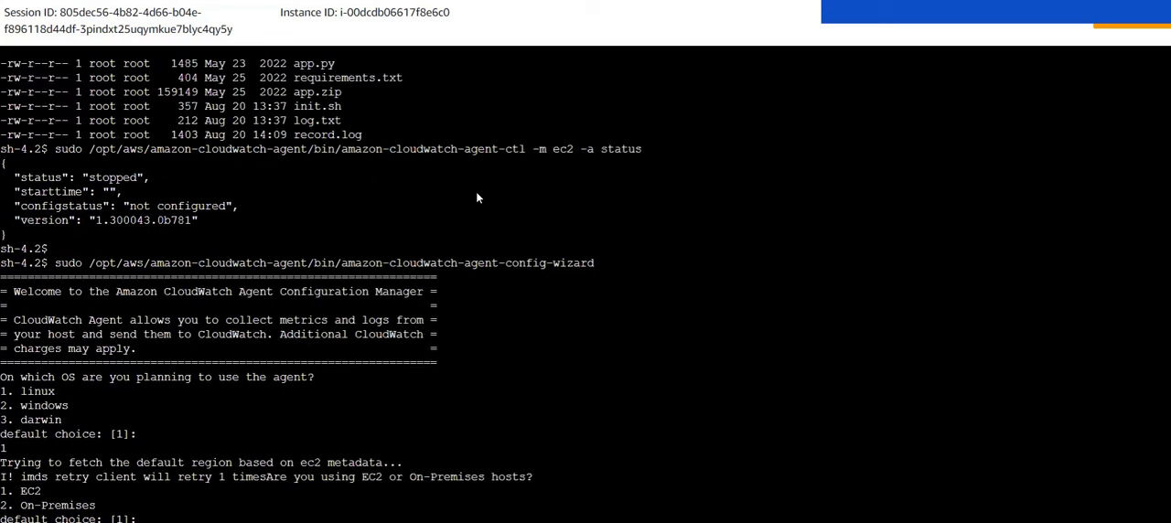
scroll(477, 198, up, 3)
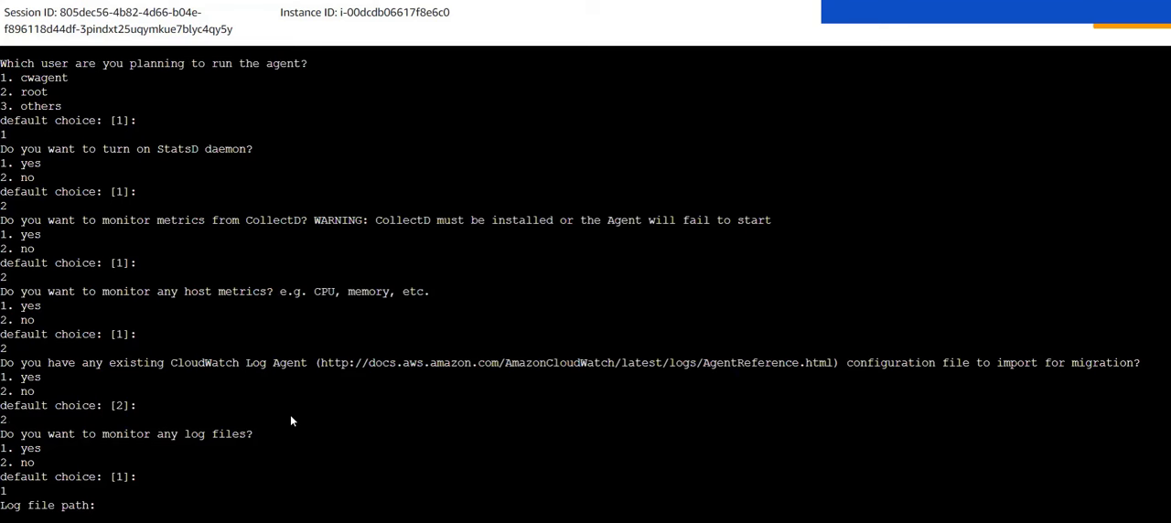
text(/home/)
text(ssm-user/)
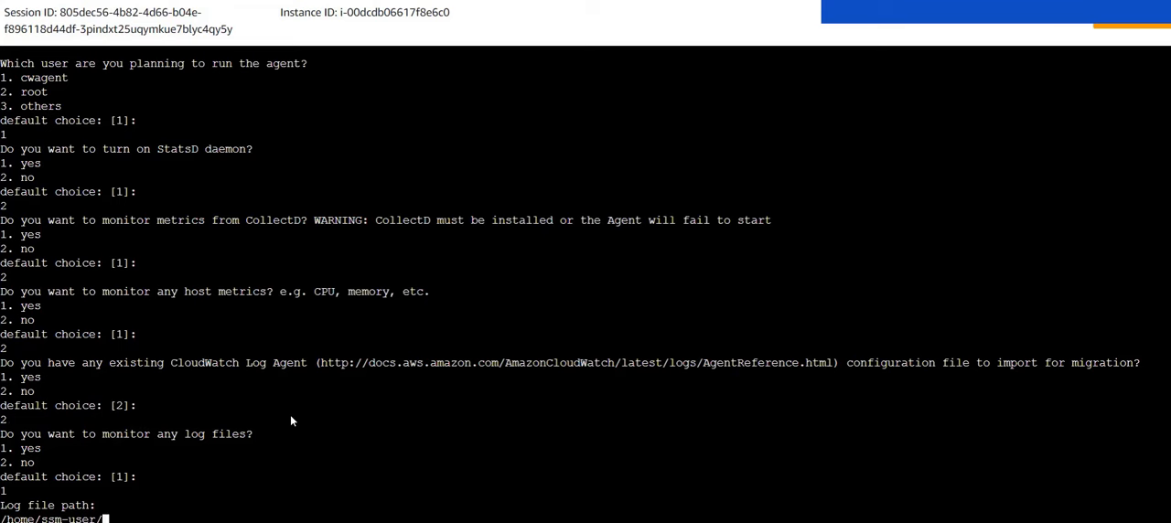
scroll(291, 421, up, 10)
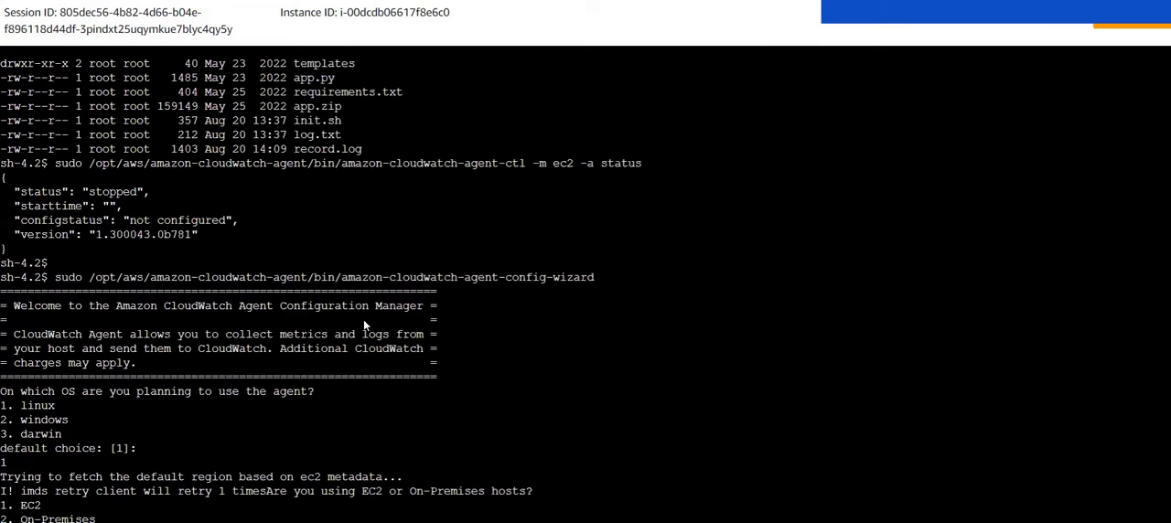
scroll(413, 240, down, 10)
text(record.log)
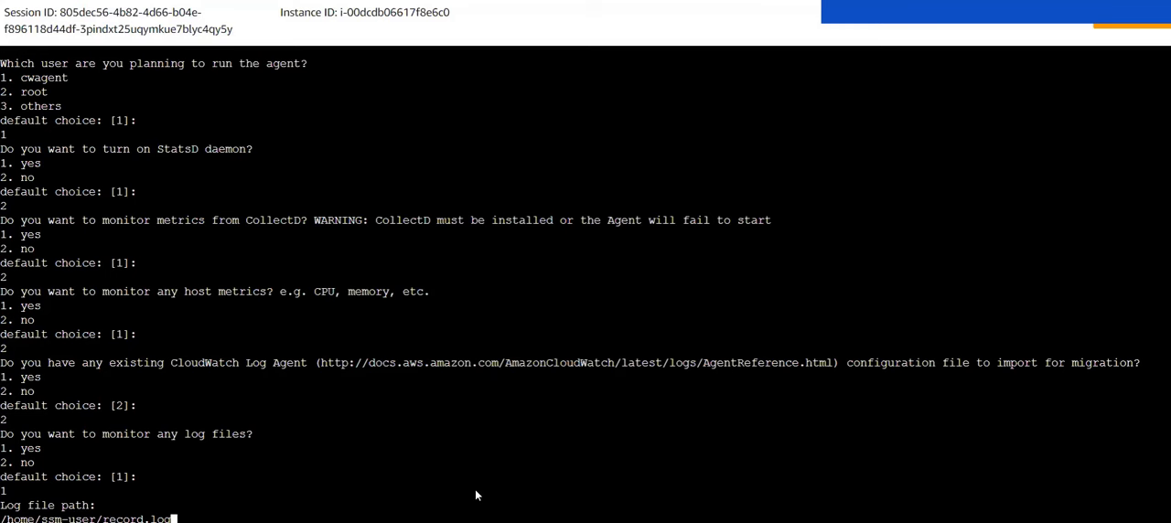
key(Return)
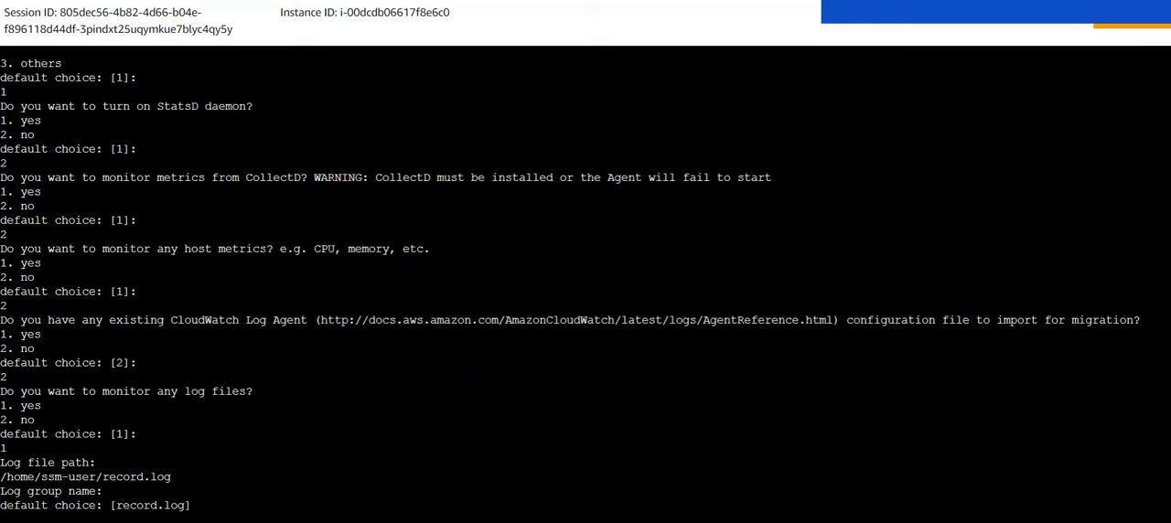
Step: Accept the defaults for the log group: name record.log, class STANDARD and log stream name {instance_id}
drag(111, 506, 190, 506)
key(Return)
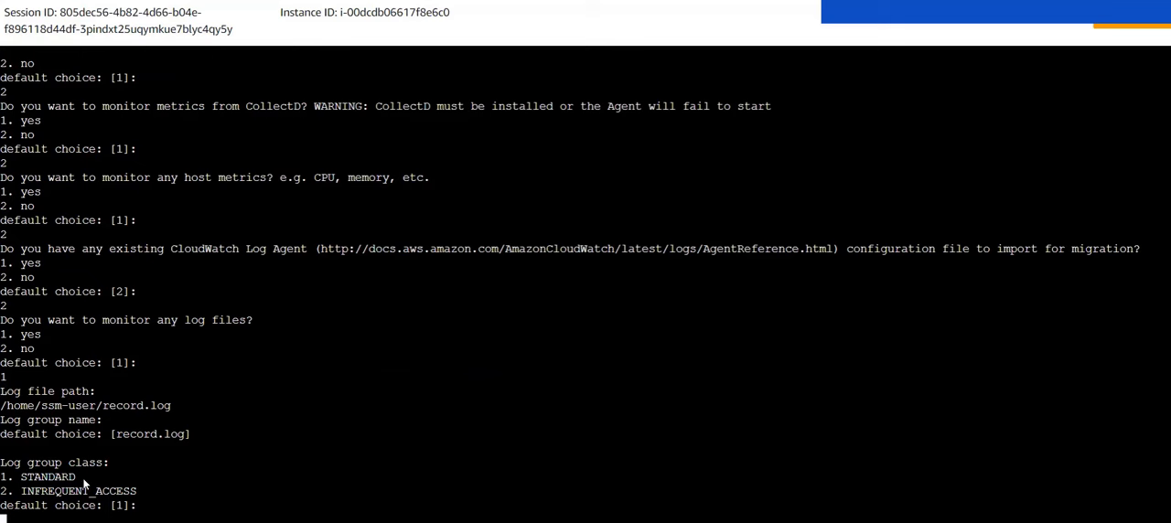
drag(19, 479, 71, 475)
key(Return)
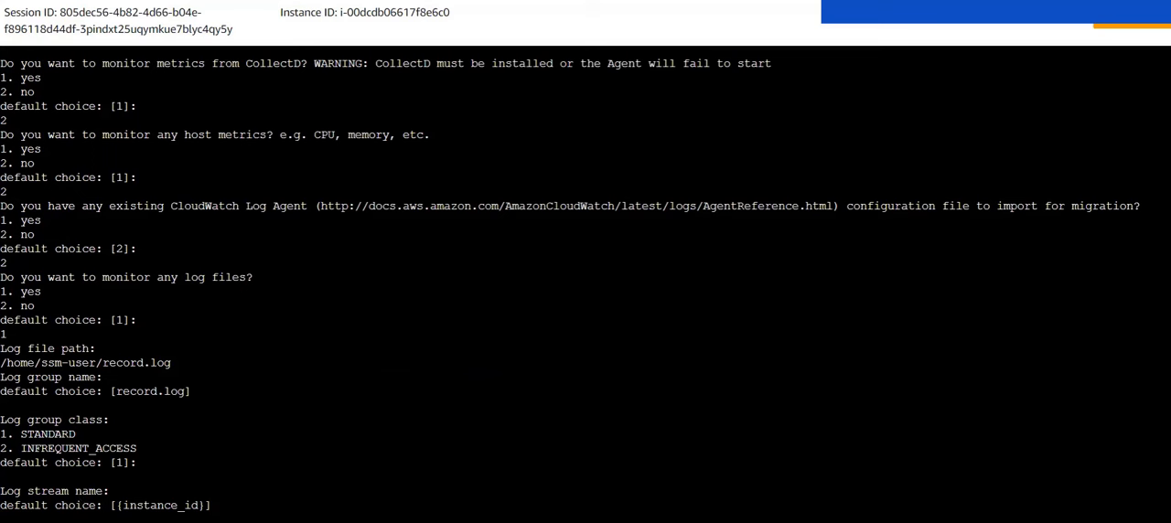
drag(123, 506, 227, 494)
click(227, 494)
key(Return)
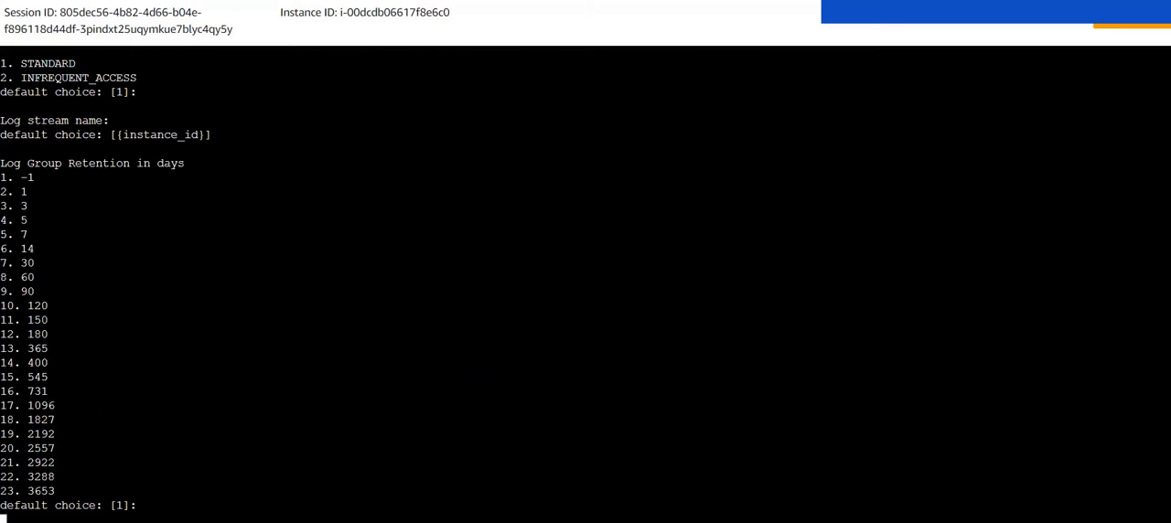
Step: Set the log group retention to 7 days by choosing option 5
drag(14, 154, 194, 172)
click(195, 172)
drag(32, 232, 25, 242)
drag(9, 239, 1, 239)
text(5)
key(Return)
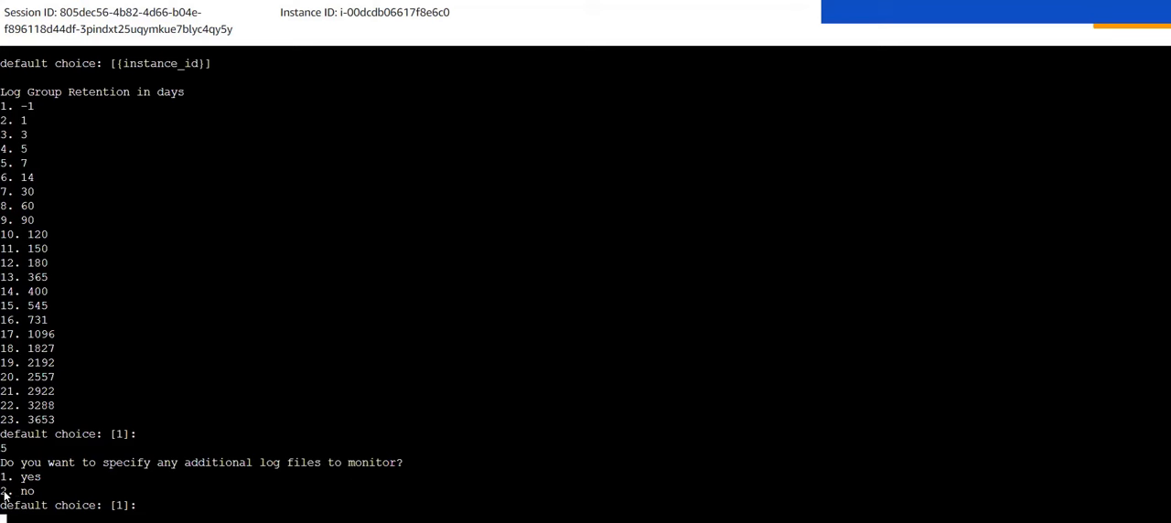
Step: Answer no to specifying additional log files and no to retrieving X-ray traces
text(2)
key(Return)
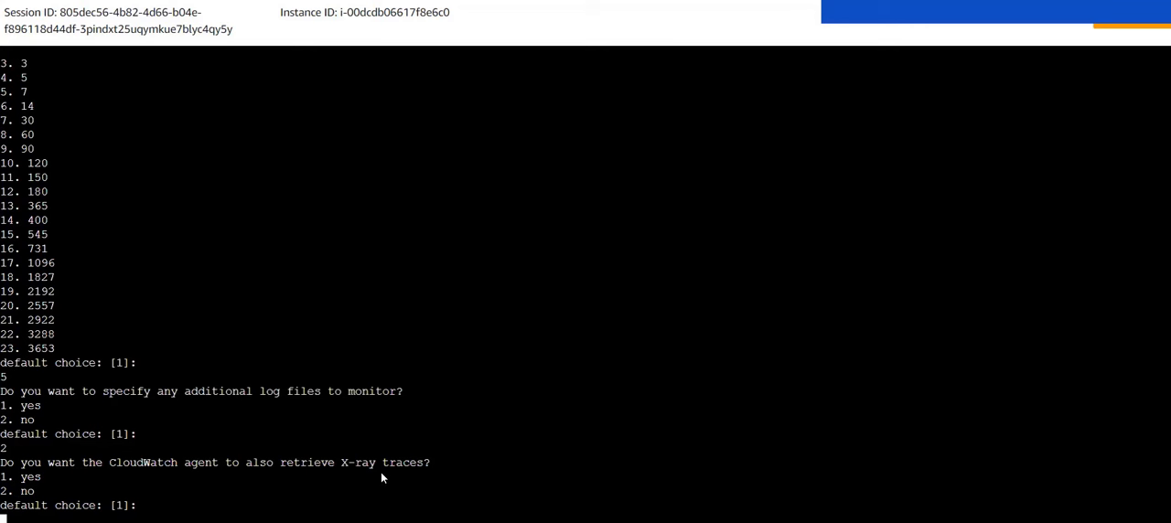
text(2)
key(Return)
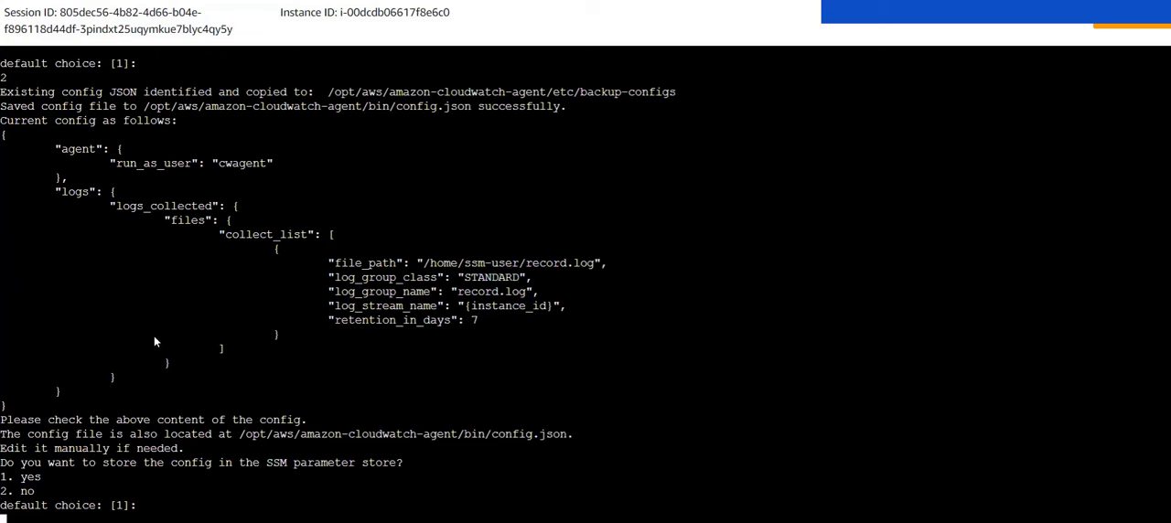
Step: Choose to store the generated config in the SSM parameter store under the default name AmazonCloudWatch-linux in region us-east-1
drag(40, 122, 189, 124)
click(190, 124)
text(1)
key(Return)
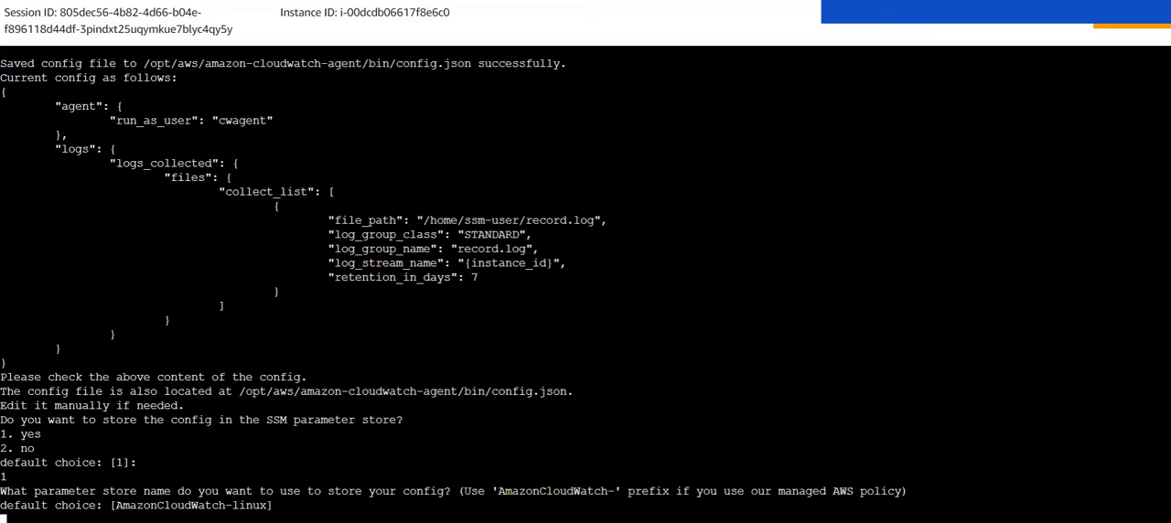
key(Return)
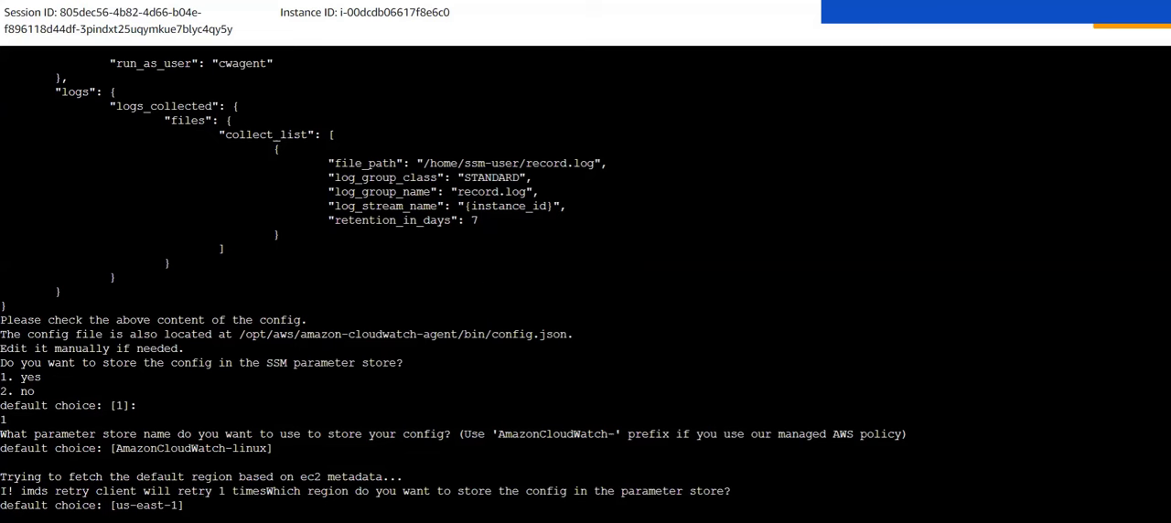
key(Return)
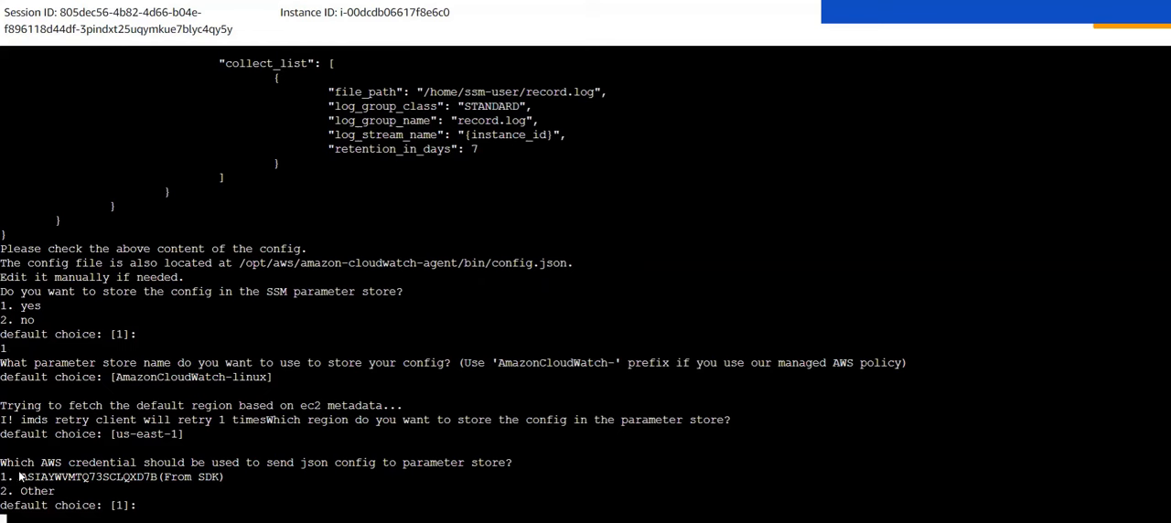
Step: Choose option 1, the credential from the SDK, to send the JSON config to the parameter store
drag(18, 467, 114, 485)
click(113, 485)
text(1)
key(Return)
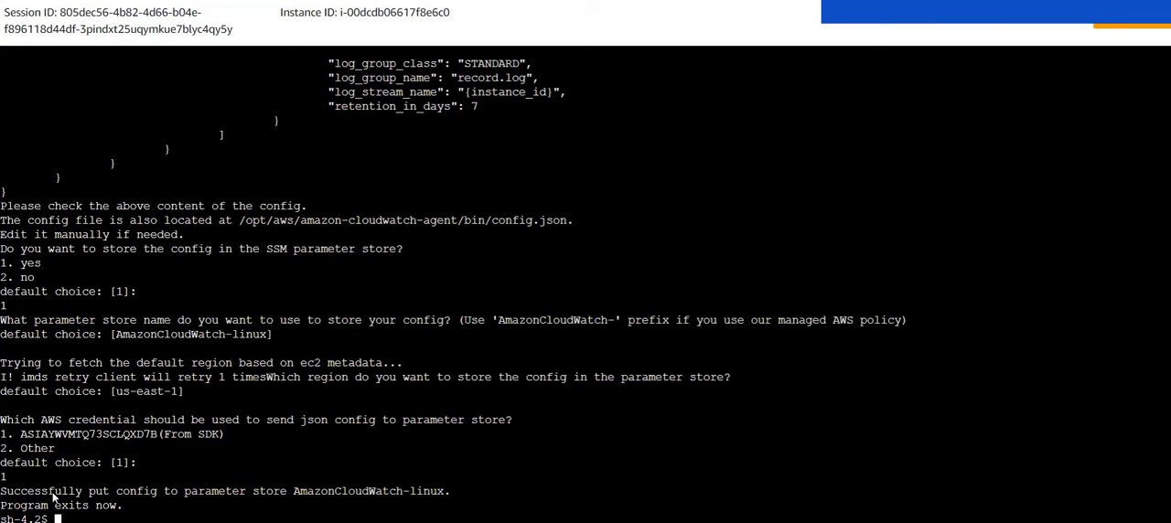
Step: Review the wizard's closing output about the AmazonCloudWatch-linux parameter and the location of the local config file
drag(12, 493, 447, 494)
click(211, 497)
click(357, 487)
drag(49, 506, 144, 507)
click(143, 508)
drag(248, 220, 569, 222)
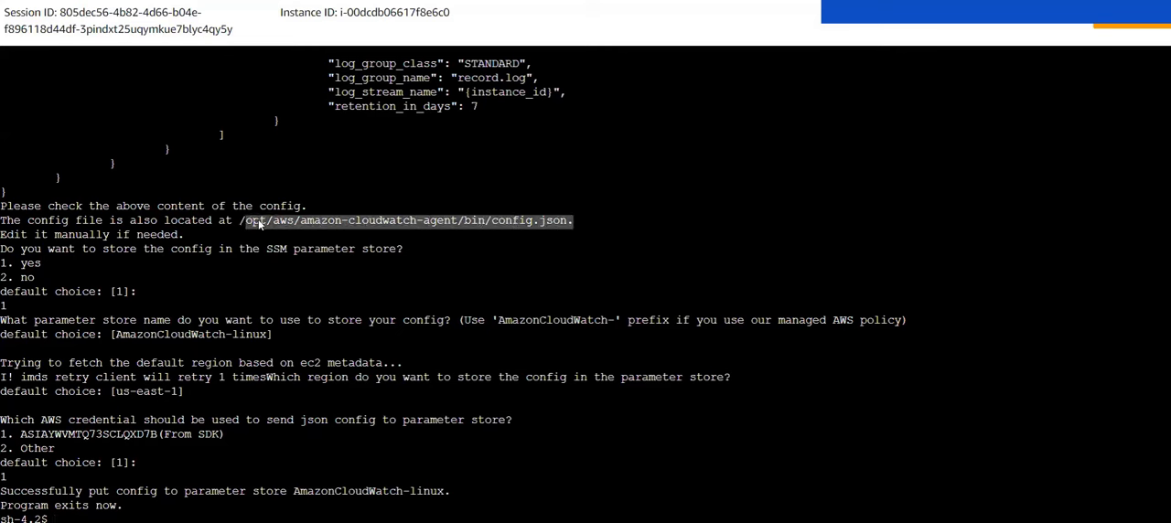
click(578, 240)
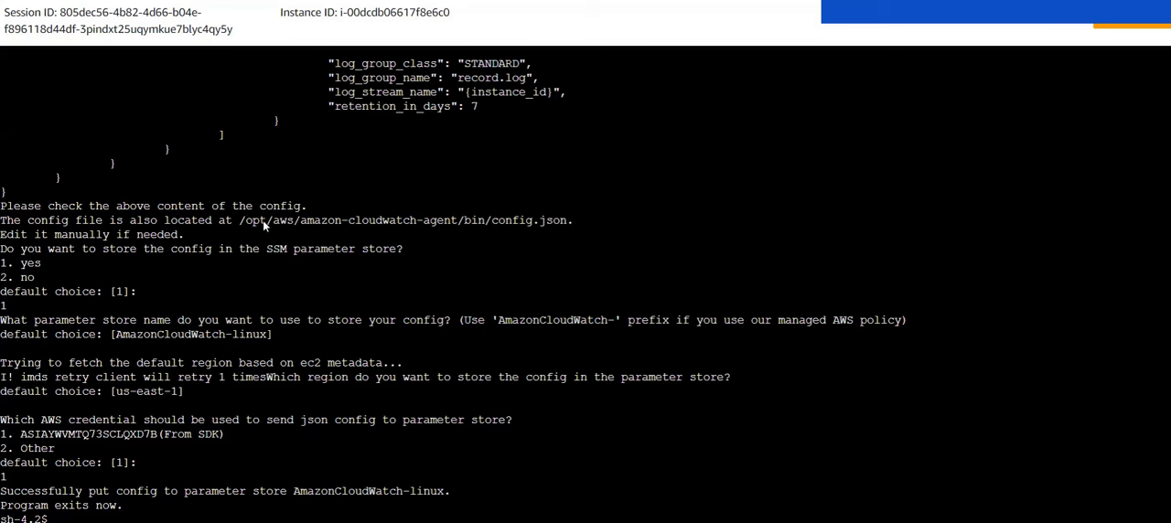
Step: Run sudo /opt/aws/amazon-cloudwatch-agent/bin/amazon-cloudwatch-agent-ctl -a fetch-config -s -m ec2 -c file:/opt/aws/amazon-cloudwatch-agent/bin/config.json to start the agent with the generated config
drag(240, 221, 559, 239)
click(559, 239)
text(sudo /opt/aws/amazon-cloudwatch-agent/bin/amazon-cloudwatch-agent-ctl -a fetch-config -s -m ec2 -c file:/opt/aws/amazon-cloudwatch-agent/bin/config.json)
key(Return)
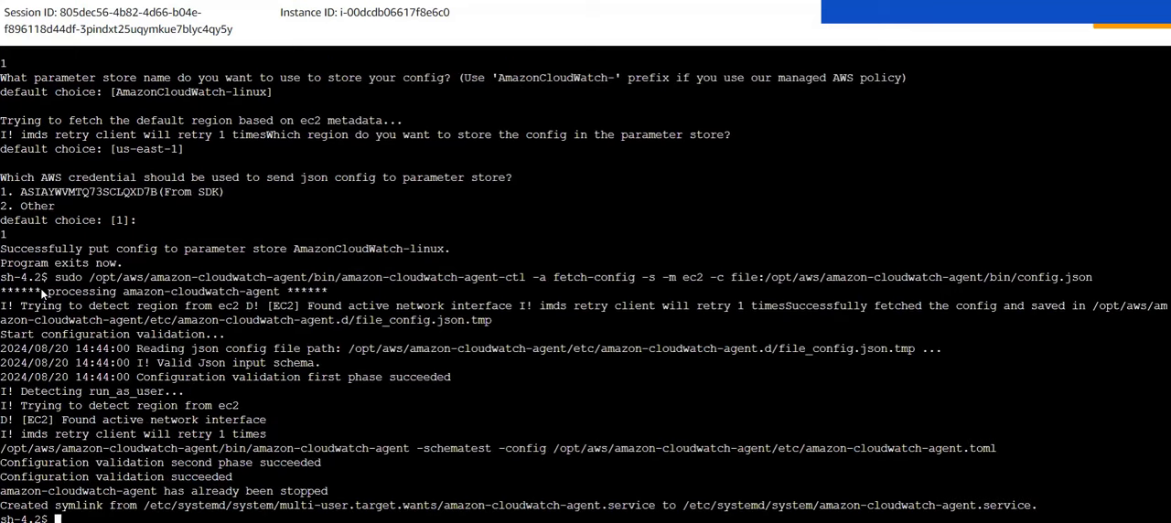
Step: Examine the parts of the executed agent-ctl command: the fetch-config action, the ec2 mode and the config.json file path
drag(80, 276, 527, 279)
click(81, 273)
click(307, 284)
click(527, 274)
drag(554, 279, 618, 282)
click(634, 274)
drag(688, 278, 714, 279)
click(736, 280)
drag(769, 280, 1112, 285)
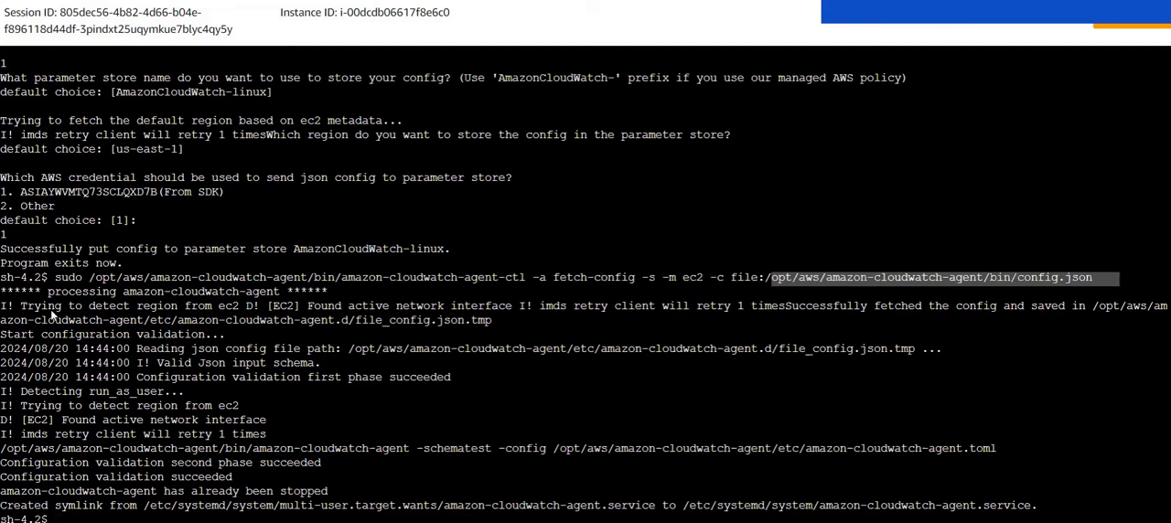
drag(35, 291, 271, 284)
click(271, 284)
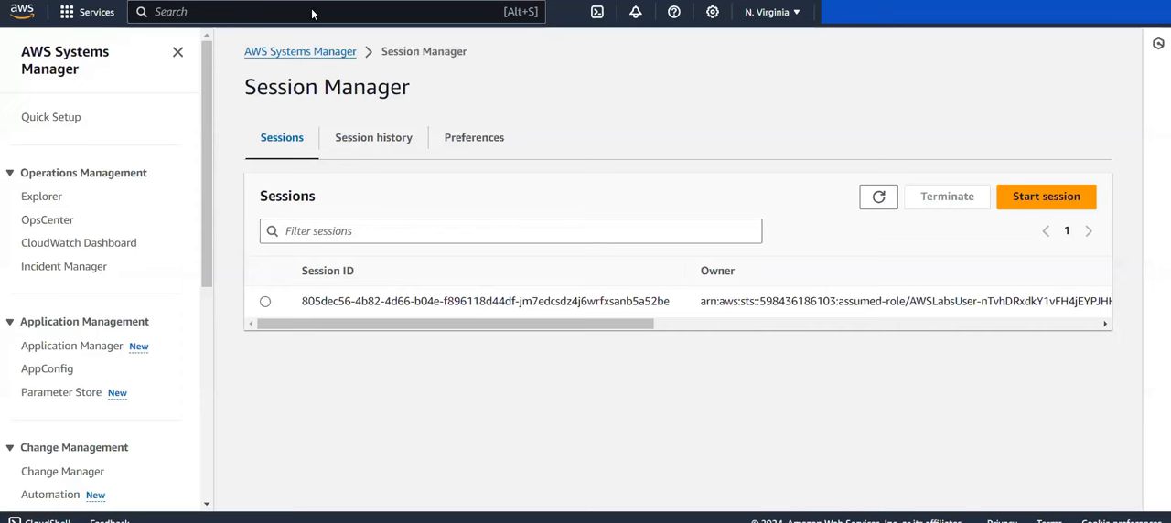
Step: Search the AWS services for cloudwatch and open the list of log groups in CloudWatch
click(191, 19)
text(c)
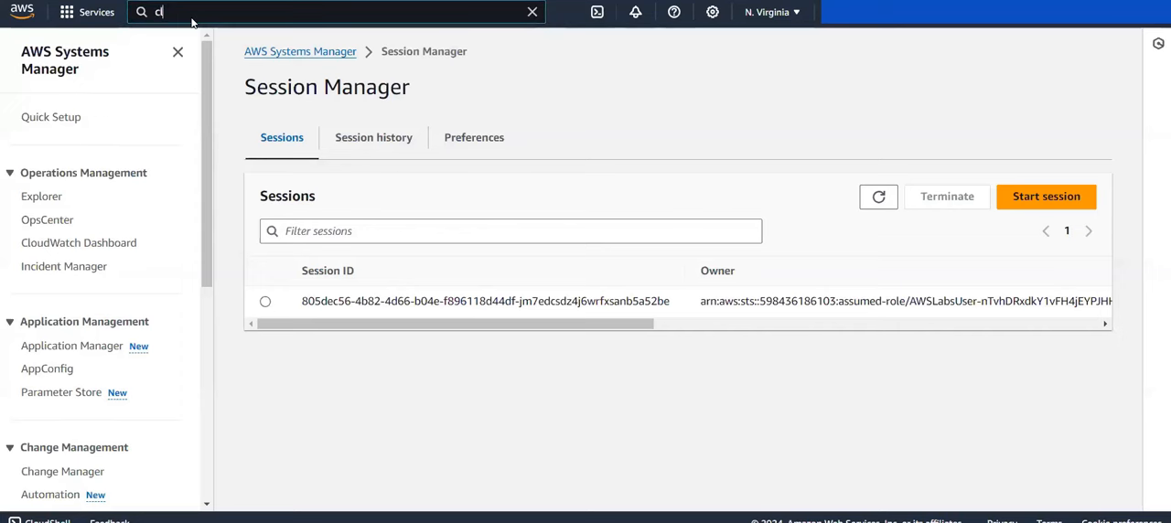
text(loudwatch)
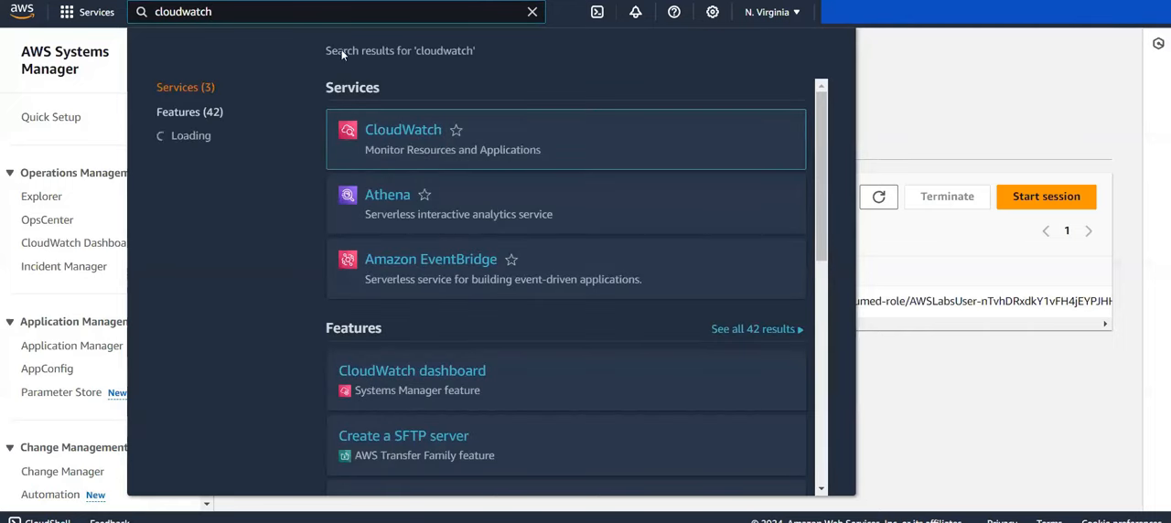
click(402, 130)
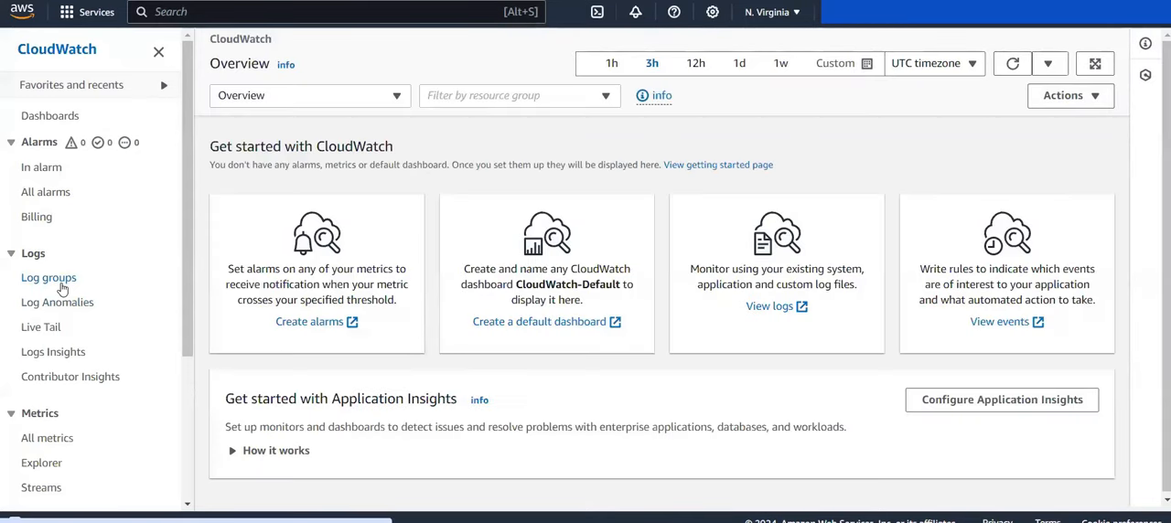
click(50, 278)
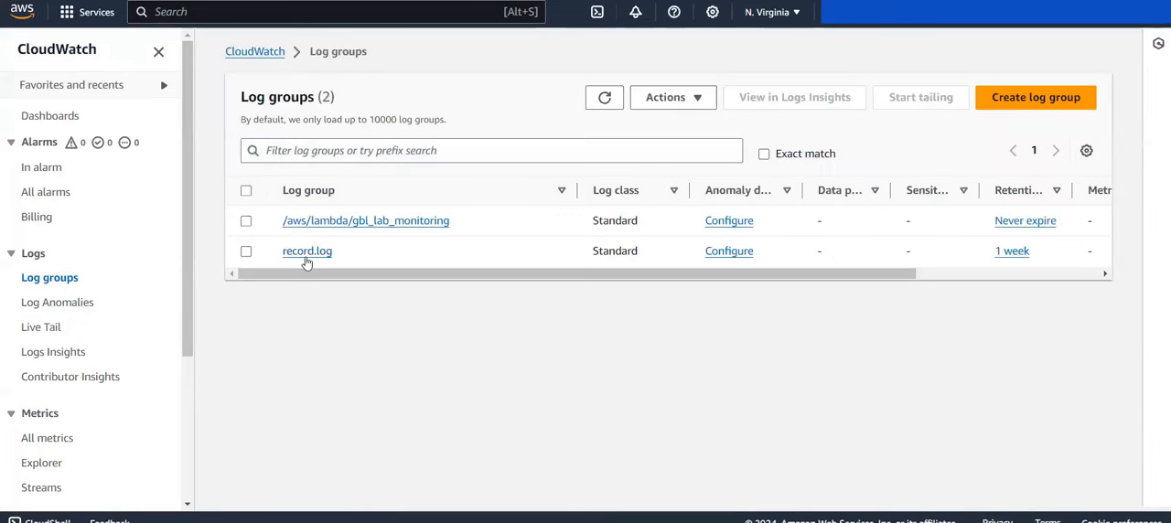
Step: Open the App-Server instance's log stream in the record.log log group and inspect its log events
click(306, 253)
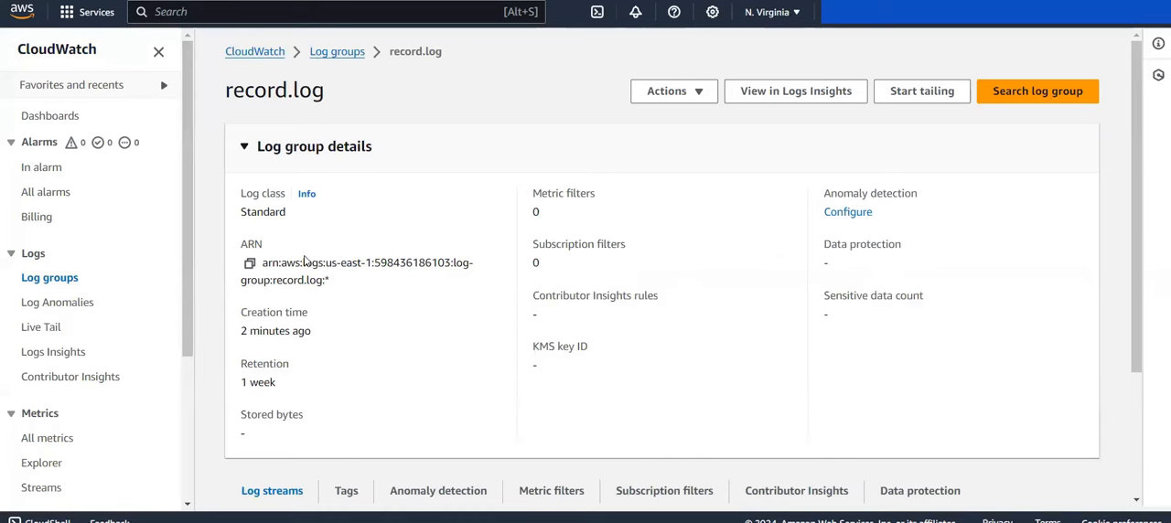
scroll(415, 268, down, 3)
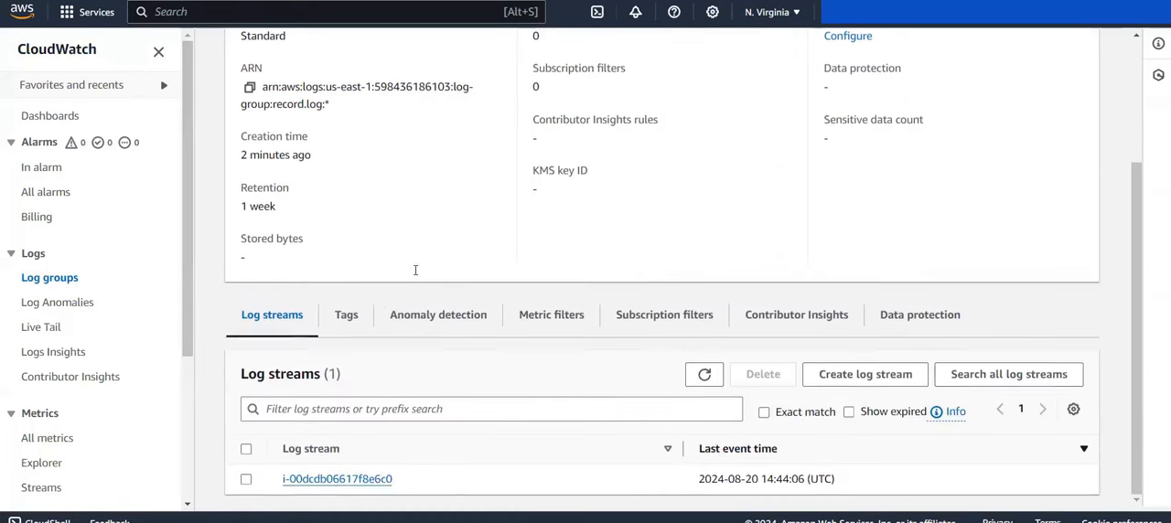
click(338, 481)
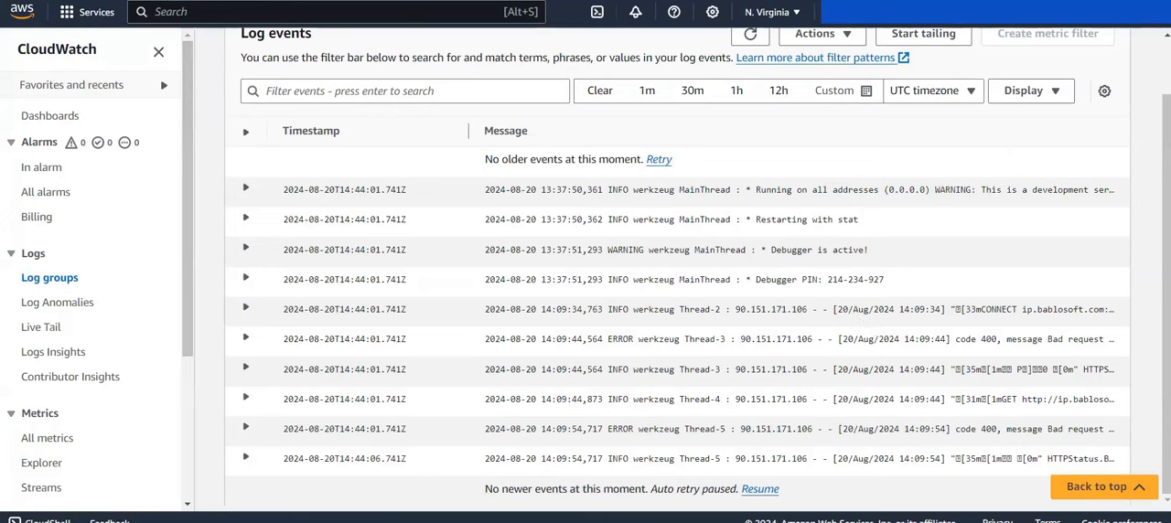
click(254, 192)
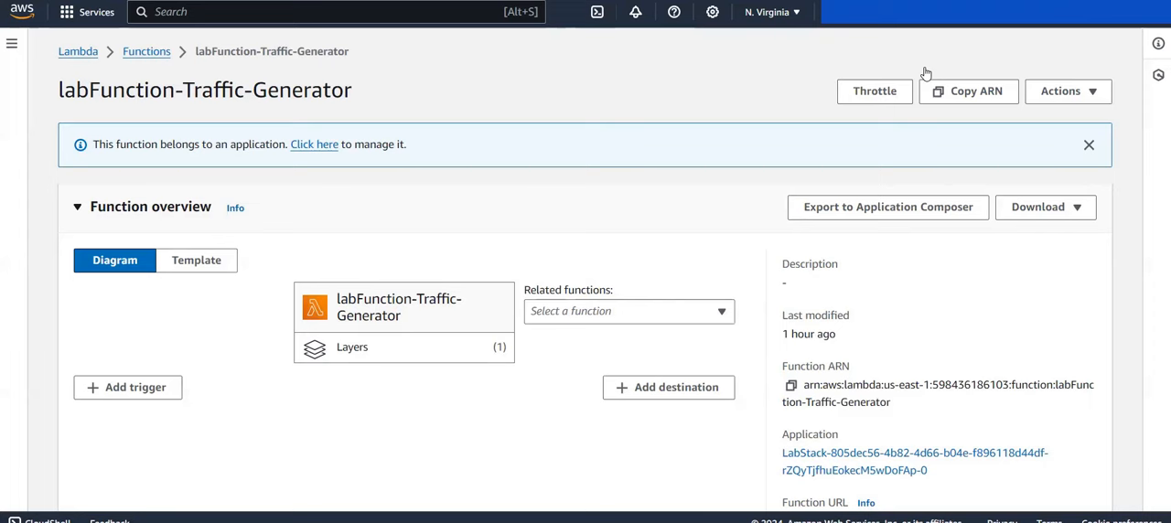
Step: Switch to the labFunction-Traffic-Generator Lambda function and examine its overview down to the code source
scroll(548, 203, down, 2)
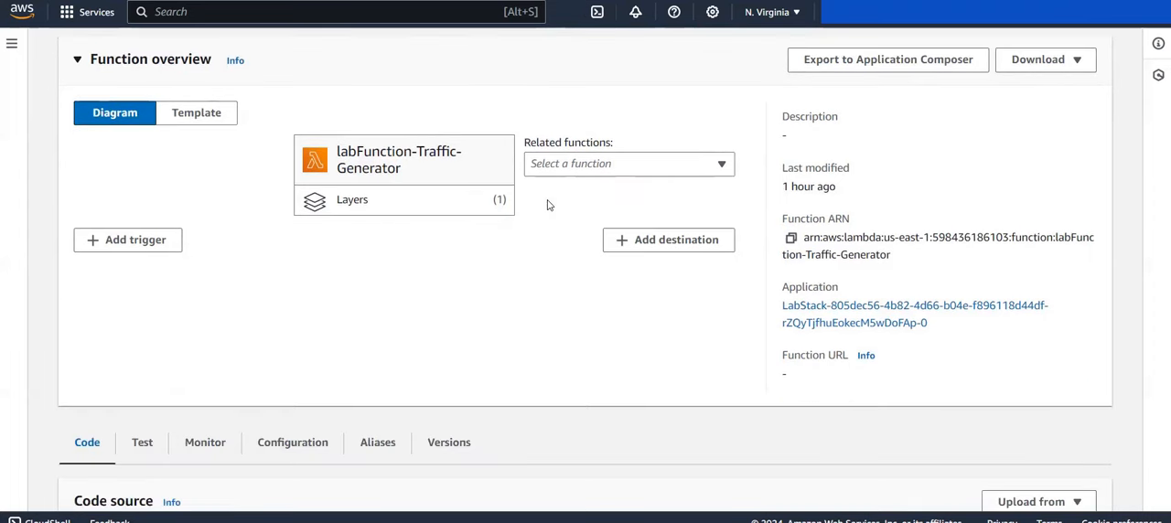
scroll(546, 204, down, 1)
scroll(546, 204, up, 3)
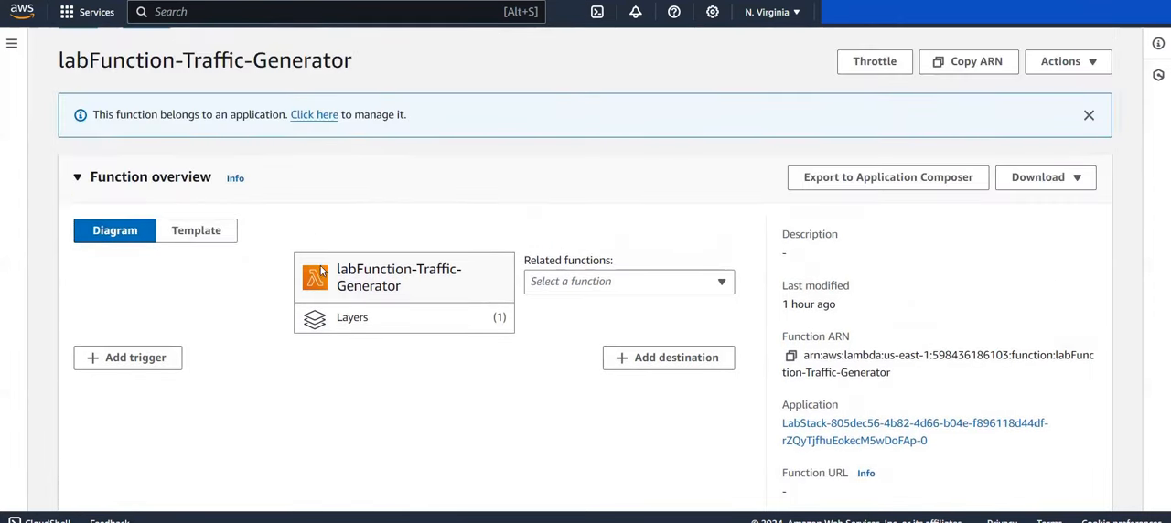
drag(57, 62, 354, 66)
click(354, 68)
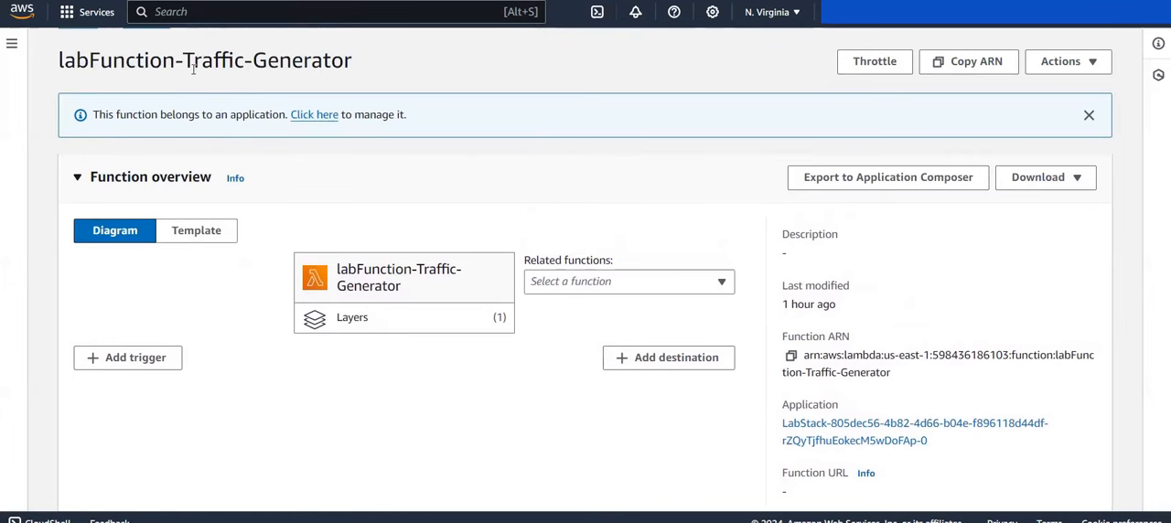
scroll(361, 88, down, 2)
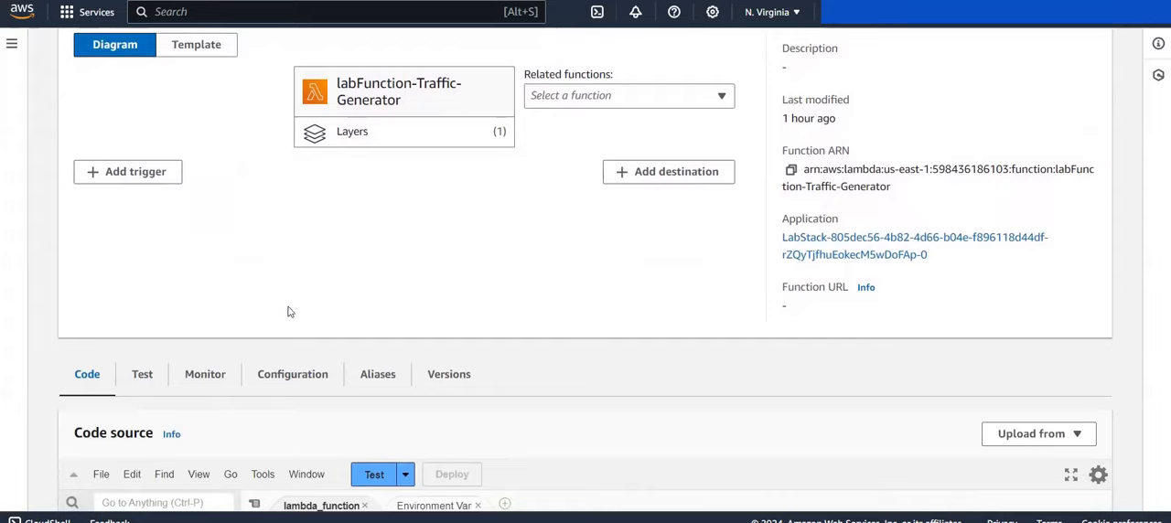
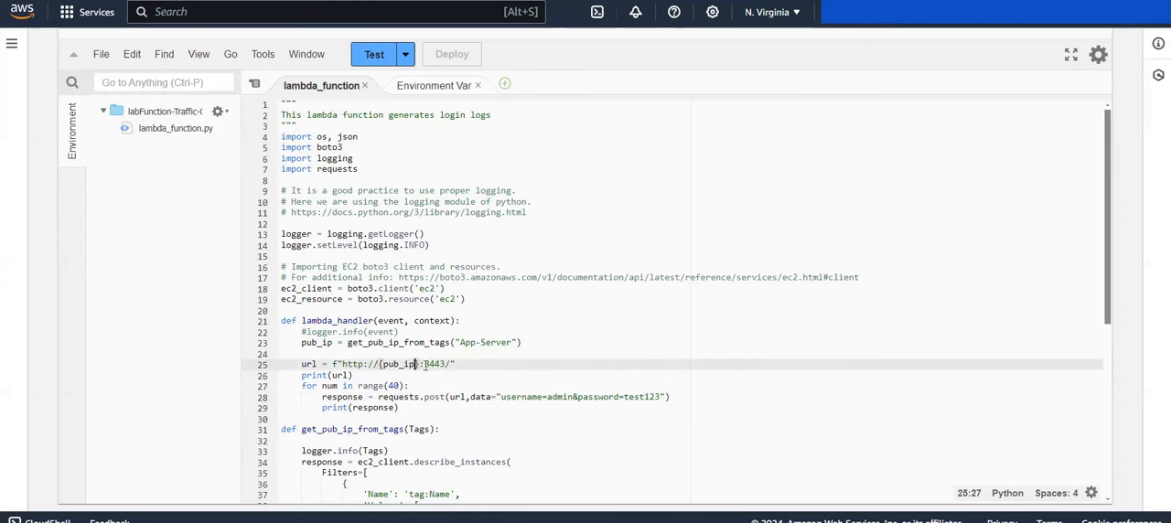
Step: Examine the protocol and port in the url assignment inside the lambda_handler function
drag(341, 365, 359, 365)
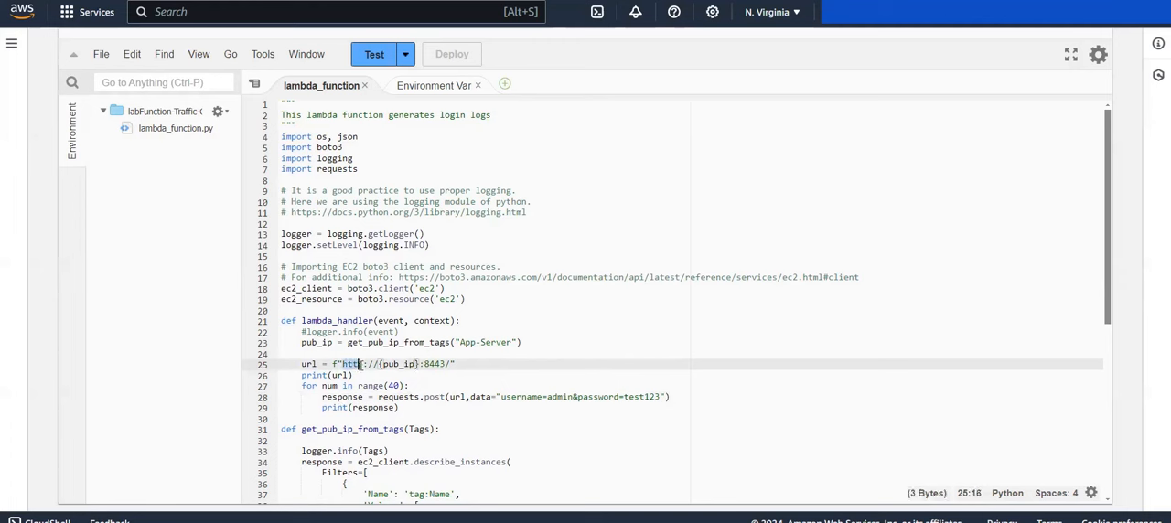
click(359, 365)
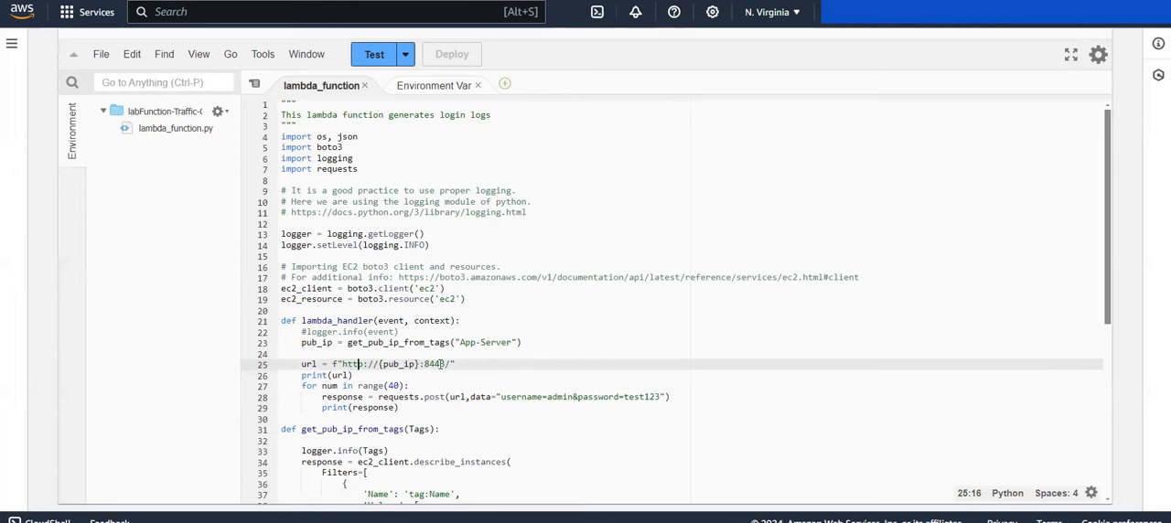
double_click(446, 363)
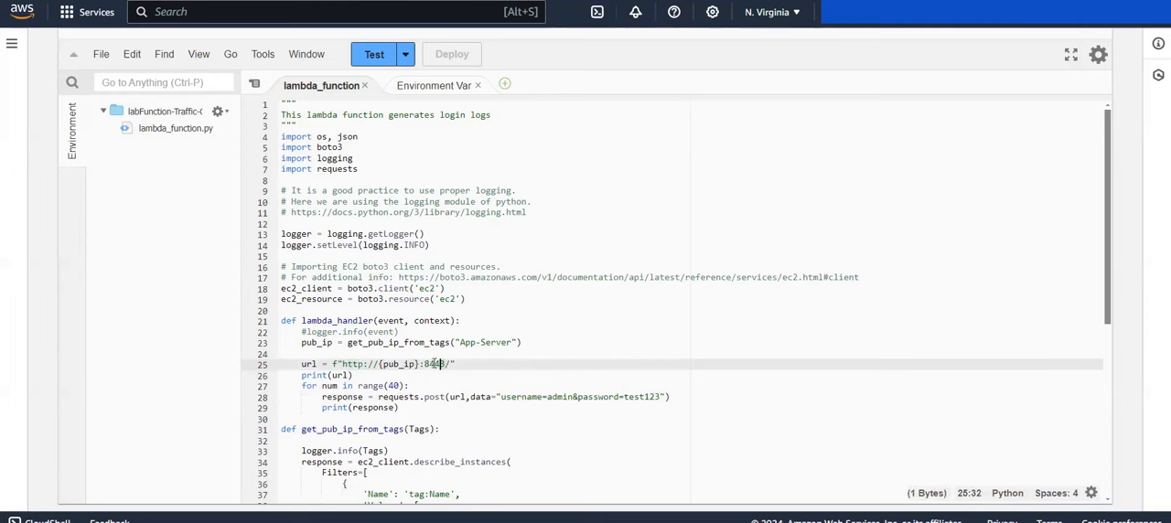
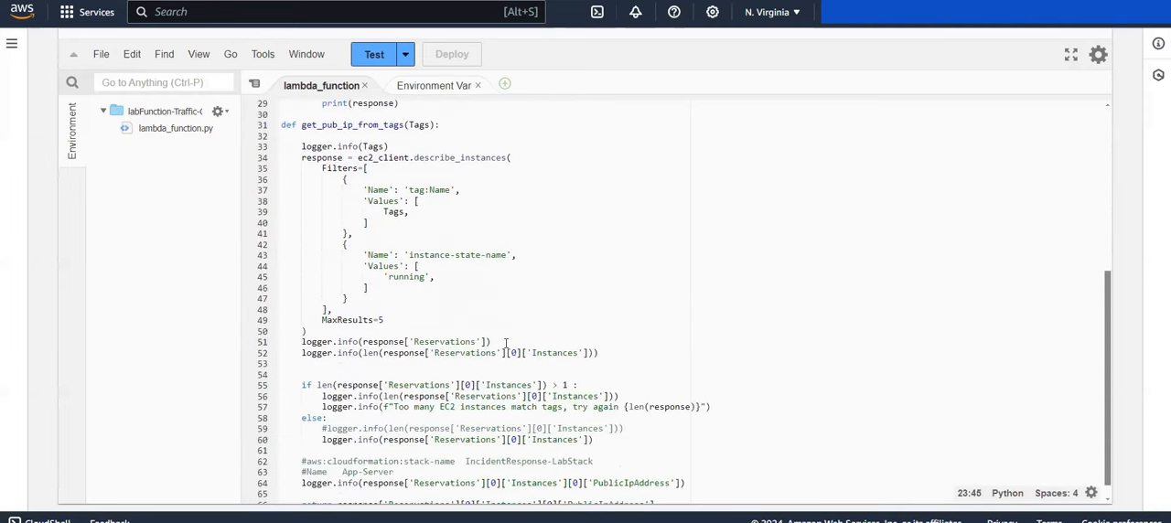
Step: Examine the describe_instances call and the returned PublicIpAddress value in the get_pub_ip_from_tags function
drag(300, 156, 308, 329)
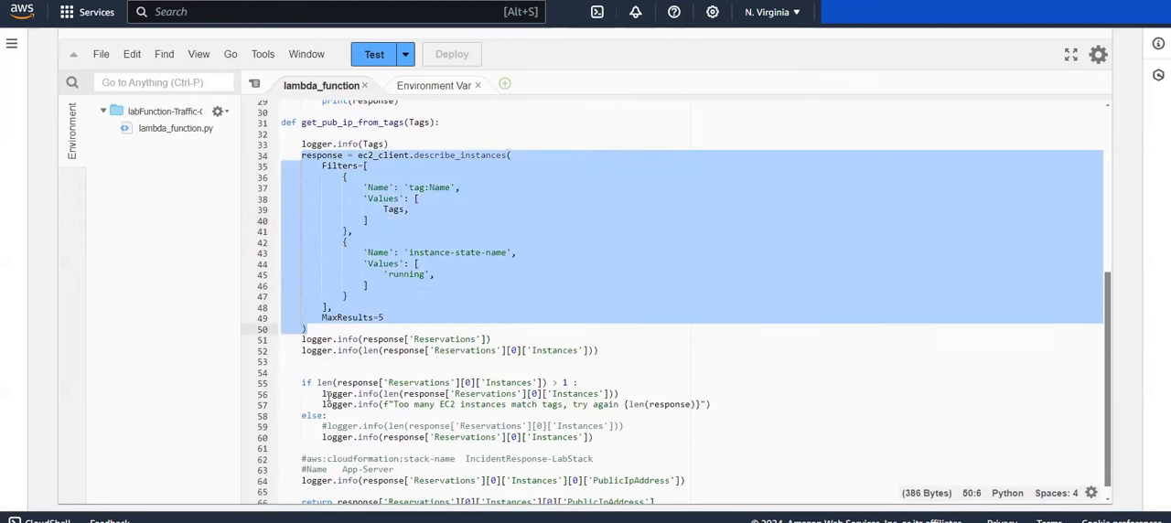
scroll(359, 458, down, 2)
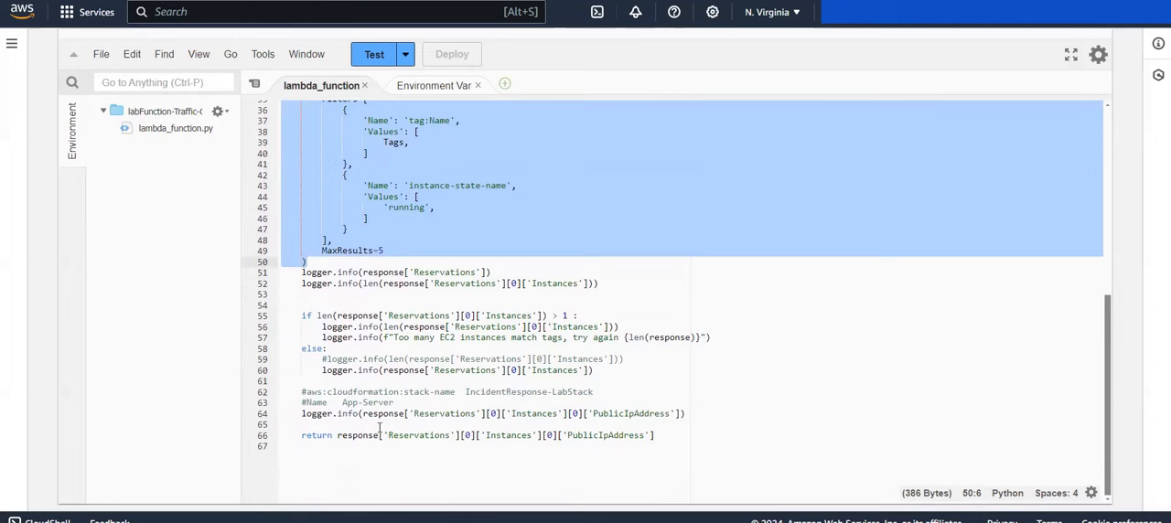
click(380, 427)
drag(379, 430, 573, 445)
click(657, 441)
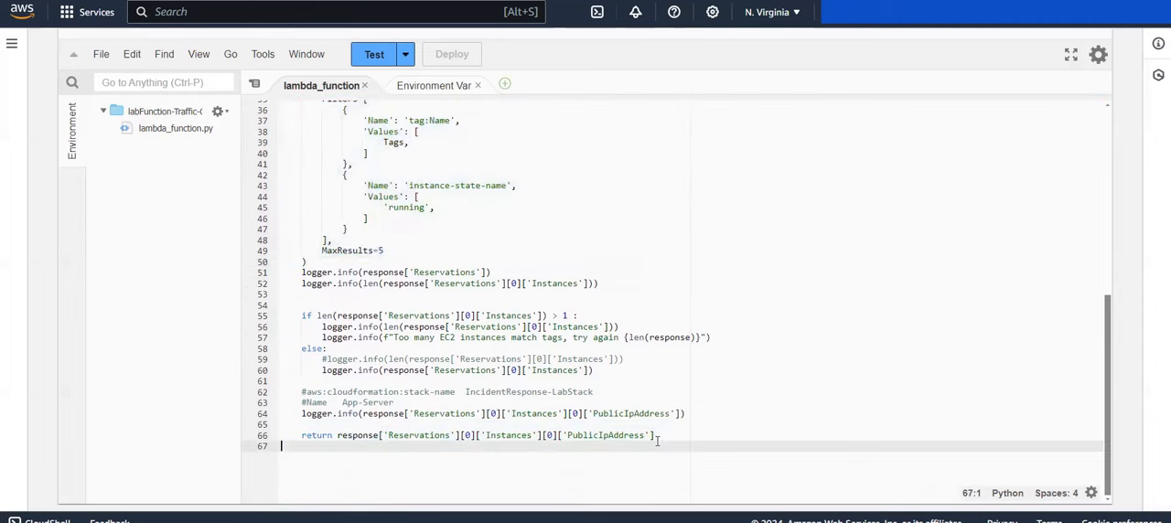
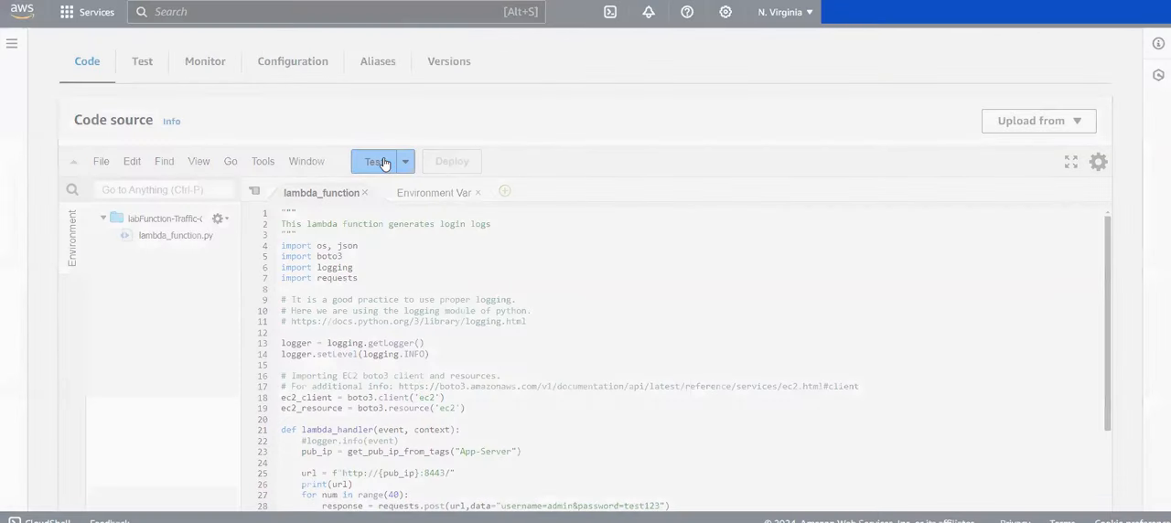
Step: Create and save a private test event named e1 from the hello-world template for the traffic generator function
click(383, 162)
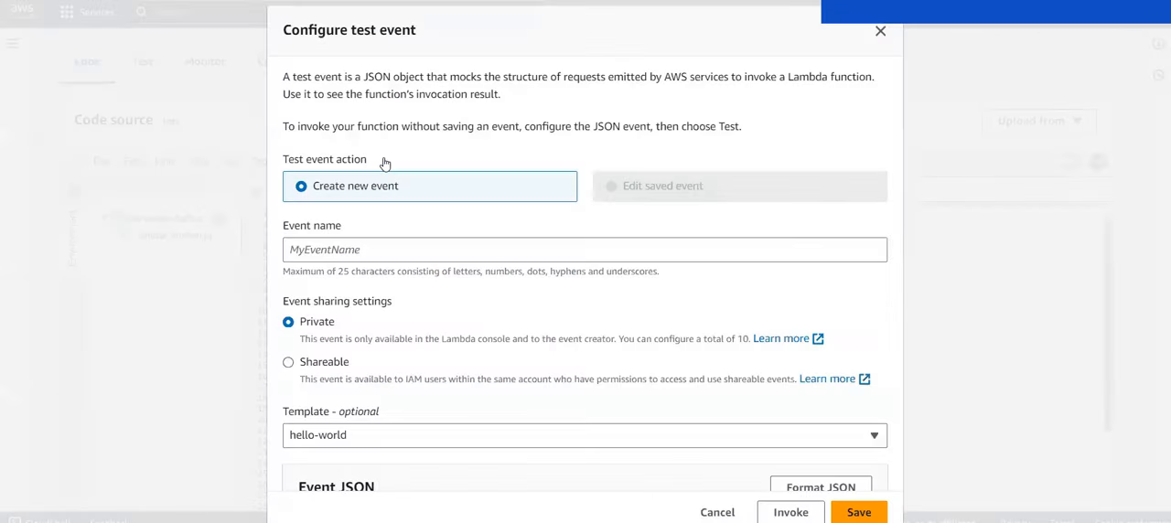
click(340, 251)
text(e1)
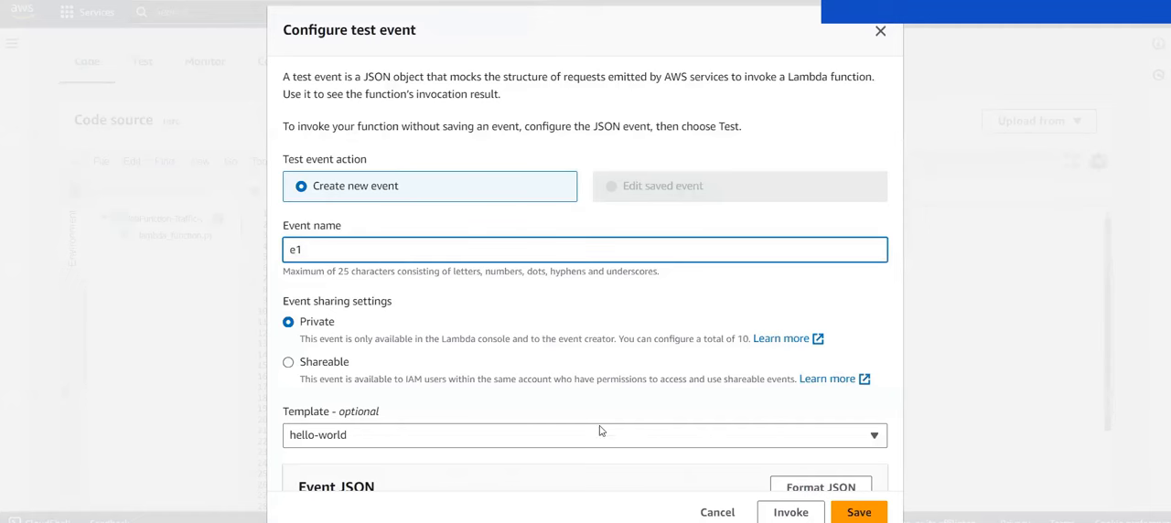
scroll(606, 448, down, 1)
scroll(611, 459, down, 1)
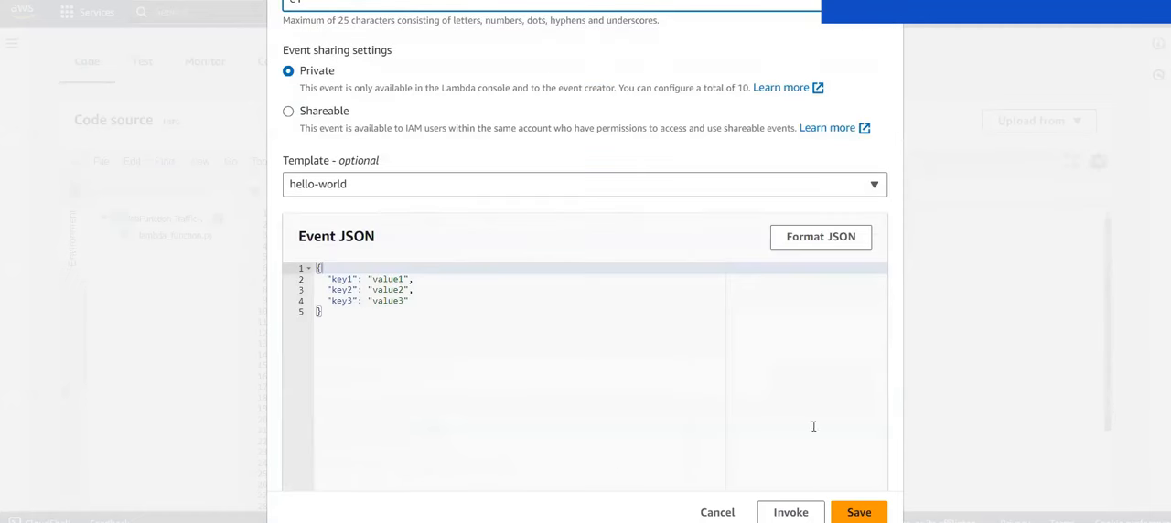
click(858, 512)
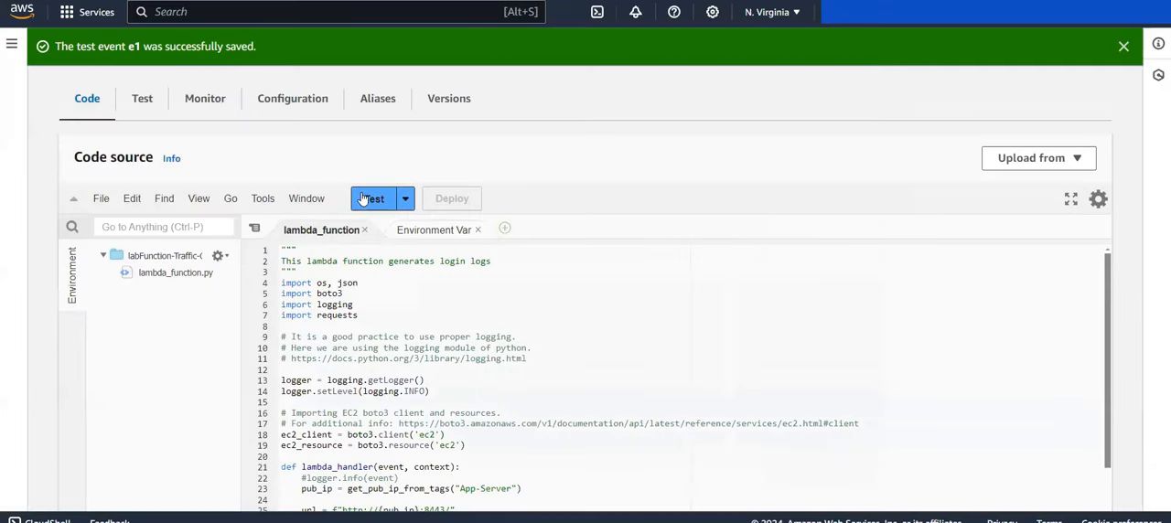
Step: Run the traffic generator function with the e1 test event and review the responses in its execution results
click(363, 198)
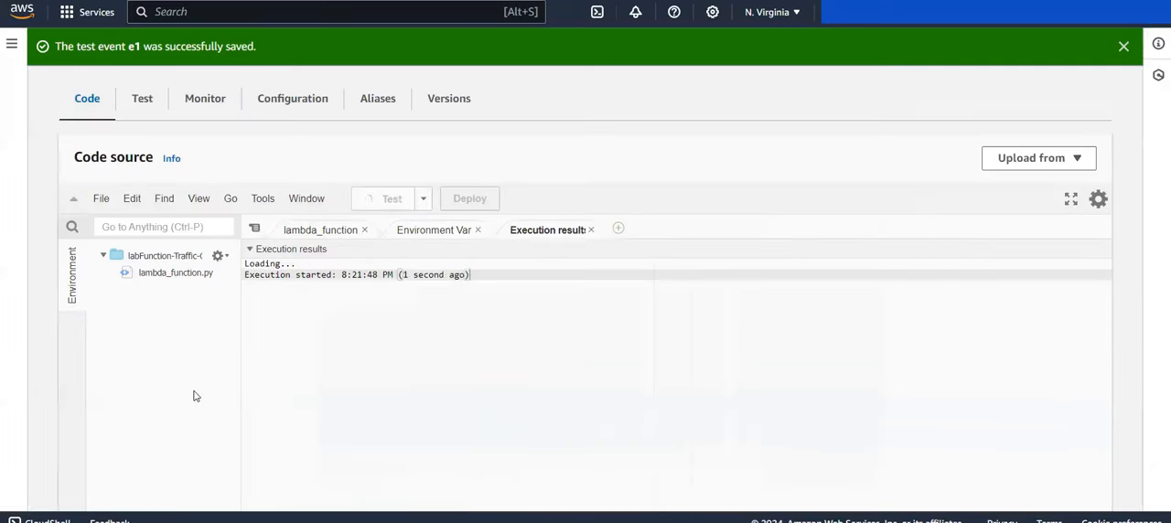
scroll(194, 393, down, 1)
scroll(194, 396, down, 1)
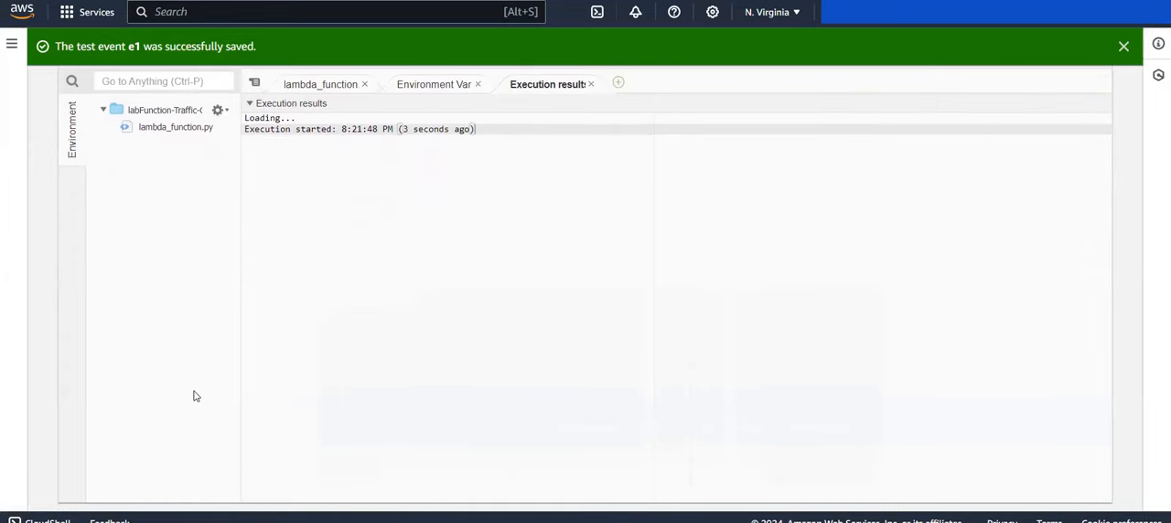
scroll(194, 396, down, 2)
scroll(194, 396, up, 2)
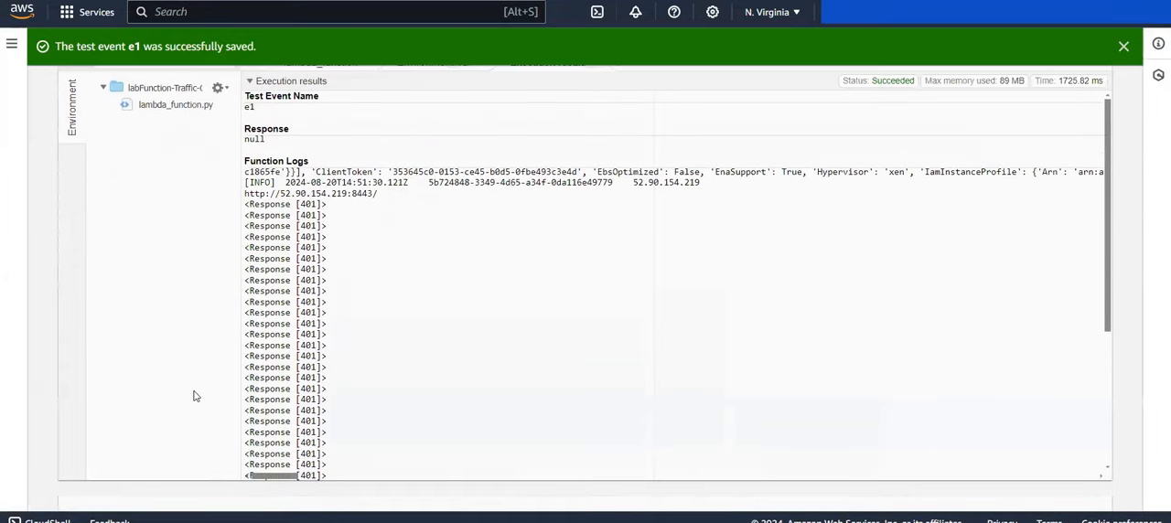
scroll(405, 354, down, 5)
scroll(405, 354, down, 3)
scroll(406, 354, up, 3)
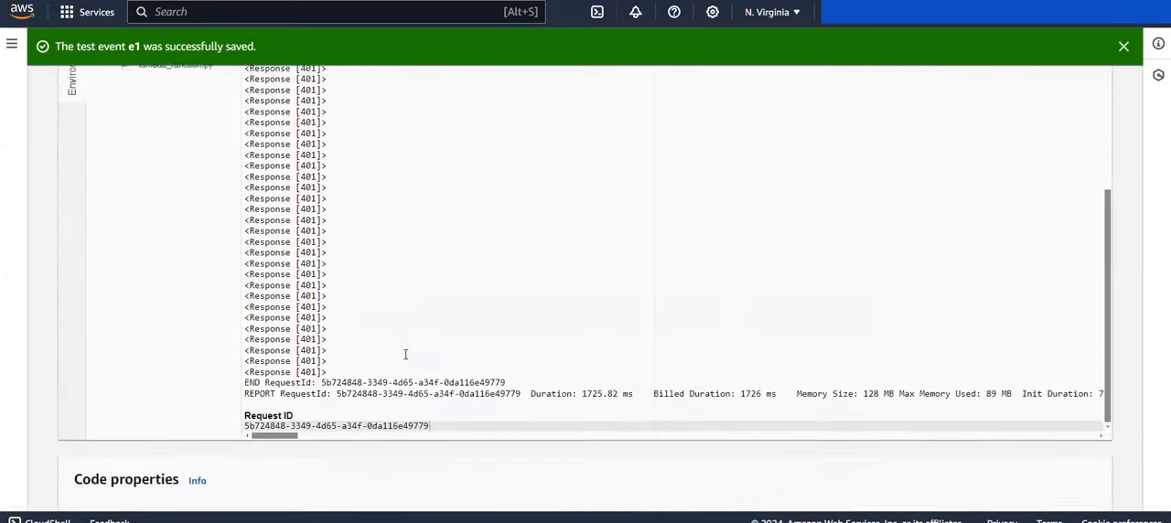
scroll(358, 418, down, 3)
scroll(357, 418, up, 8)
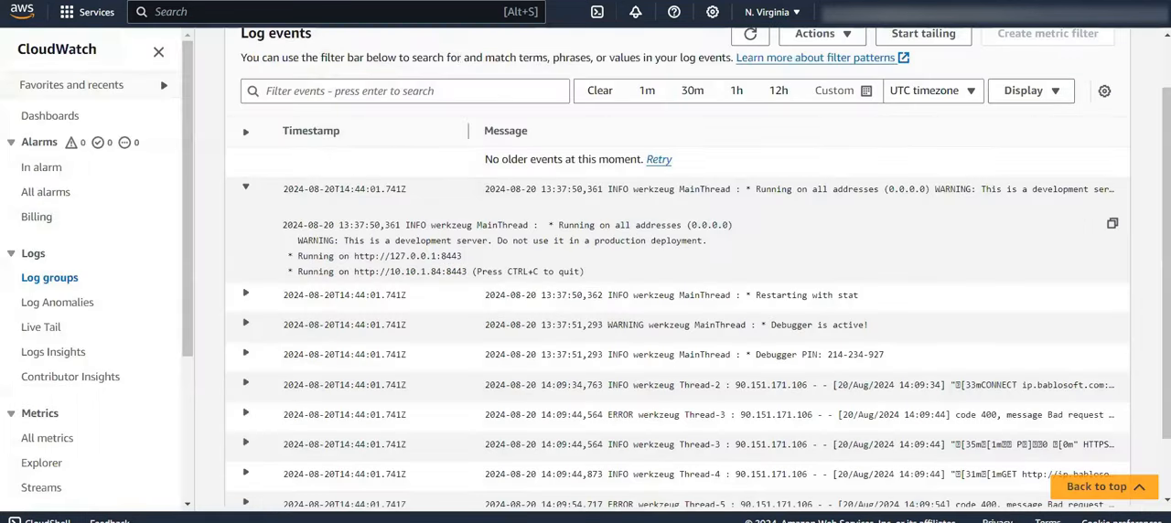
Step: Switch to the record.log stream in CloudWatch, refresh its log events and filter them by 401
scroll(627, 199, up, 1)
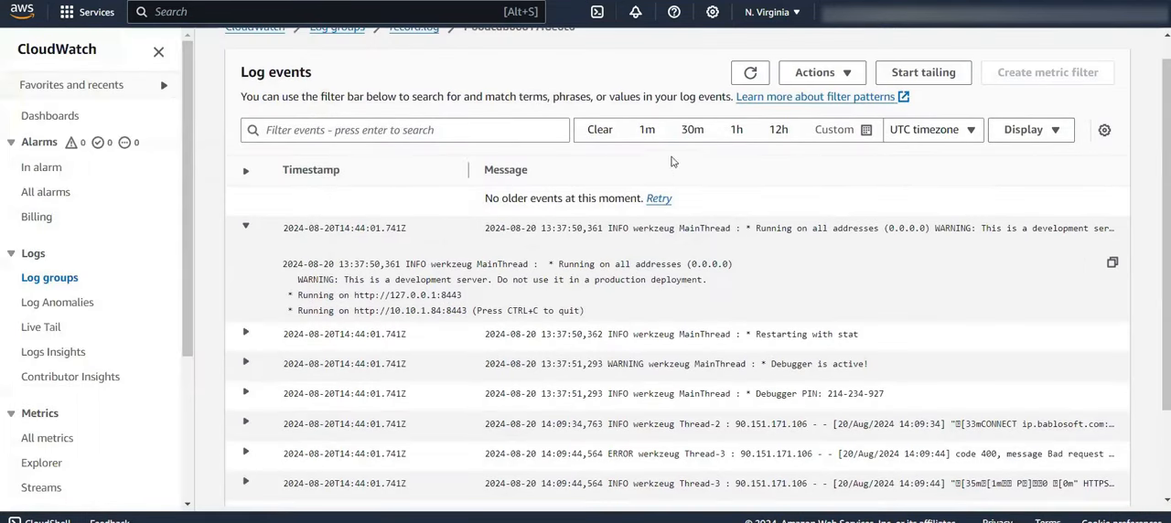
click(739, 78)
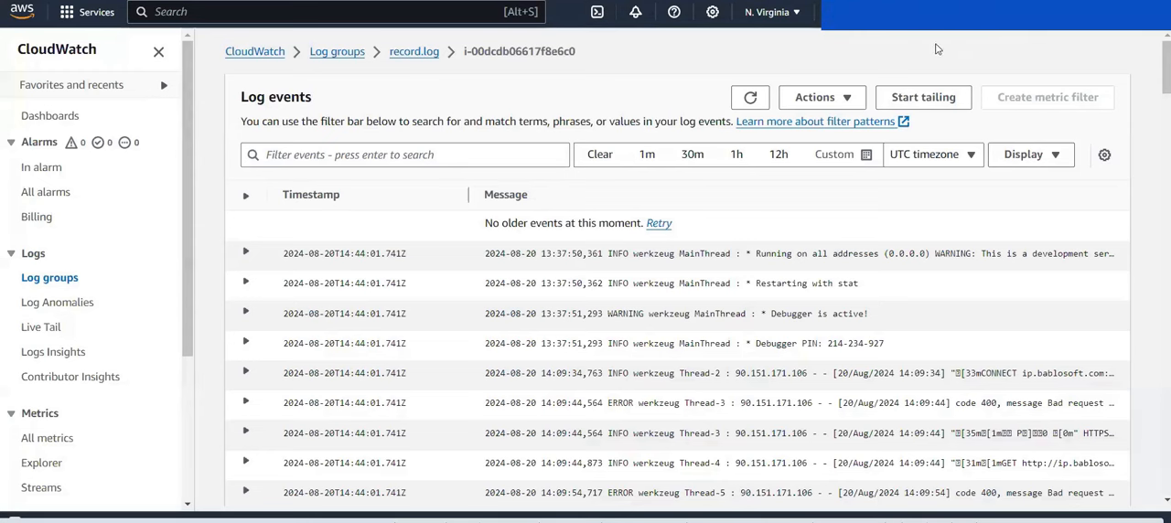
click(475, 167)
text(4)
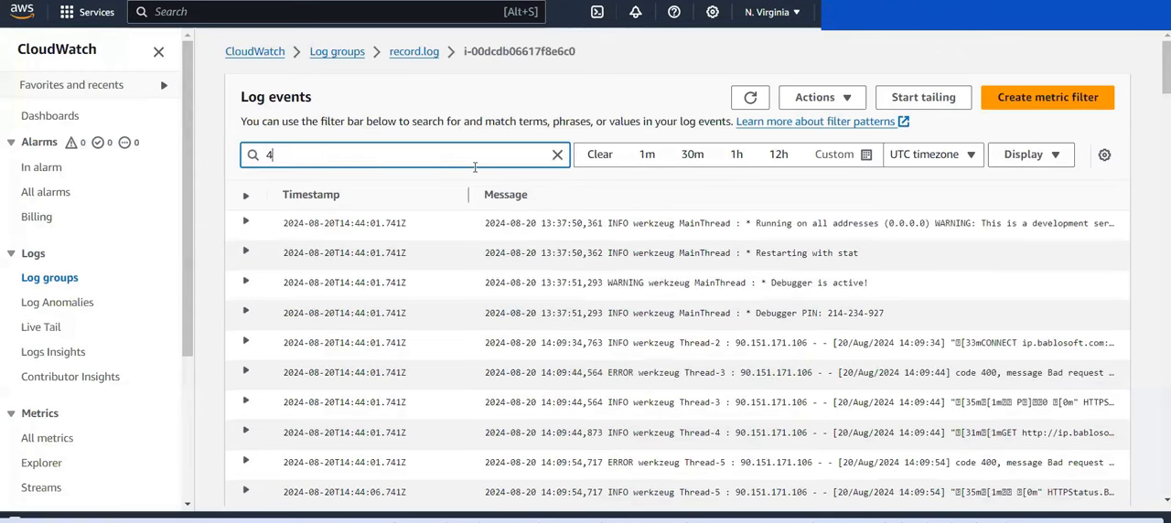
text(01)
key(Return)
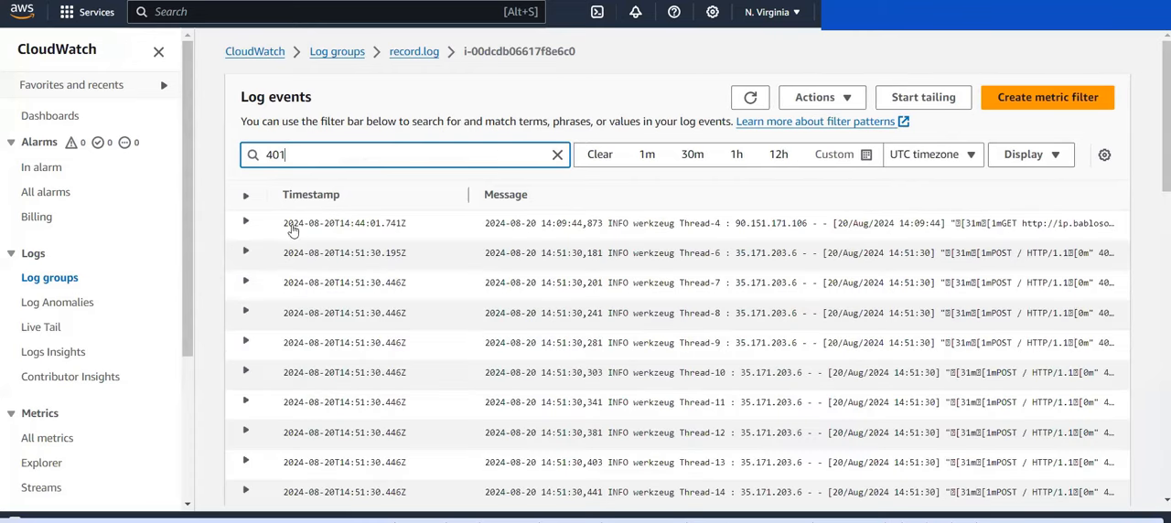
Step: Examine the full message of the first matching log event and look through the remaining filtered events
click(246, 225)
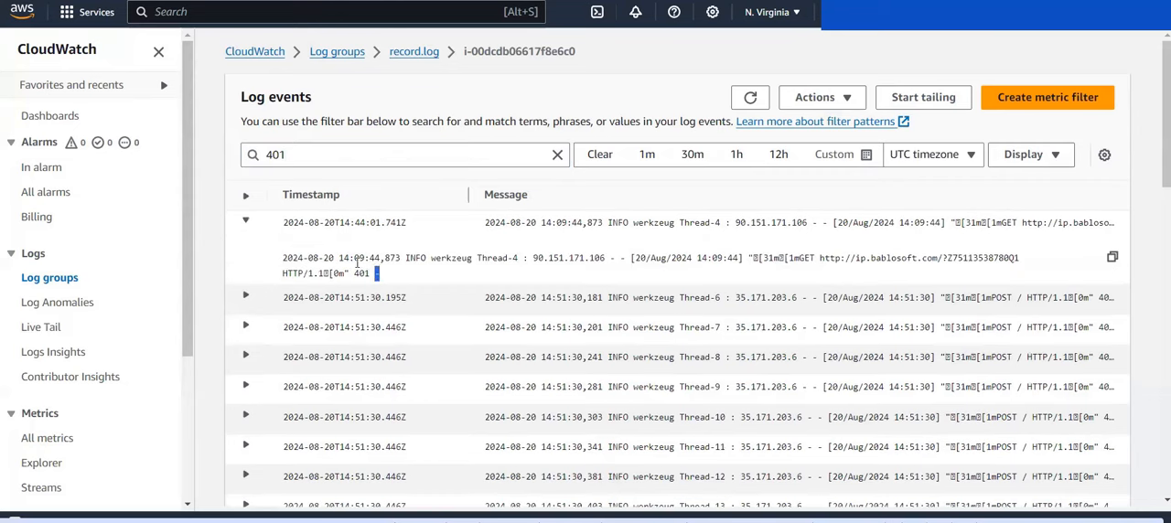
drag(378, 273, 334, 258)
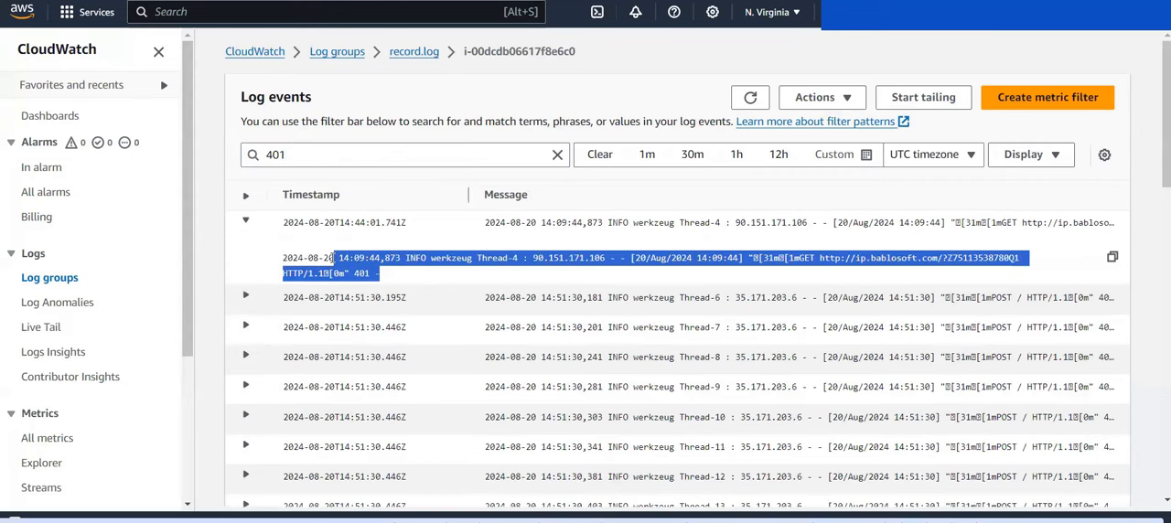
click(248, 225)
scroll(353, 290, down, 10)
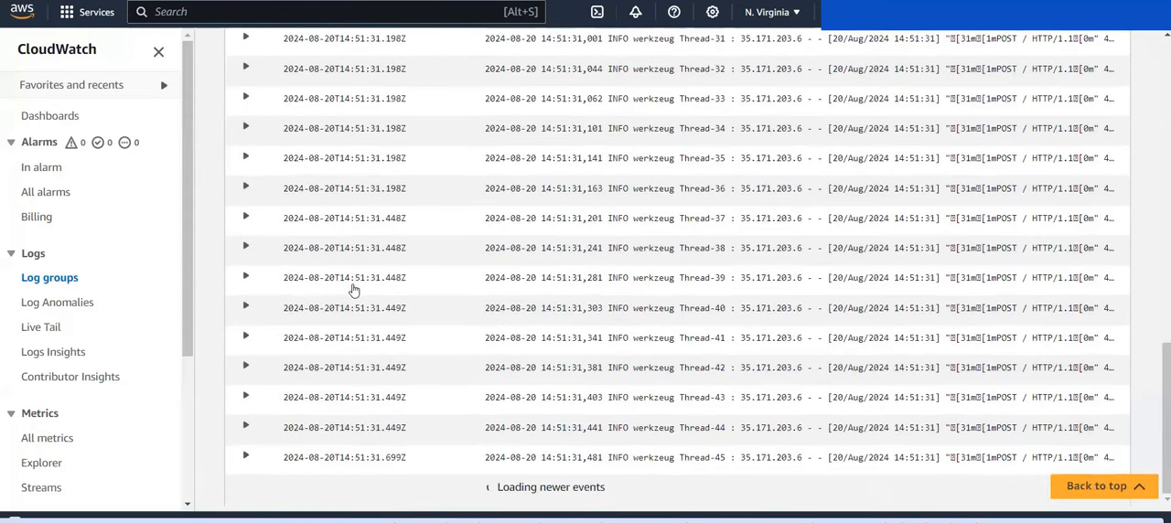
scroll(353, 290, up, 10)
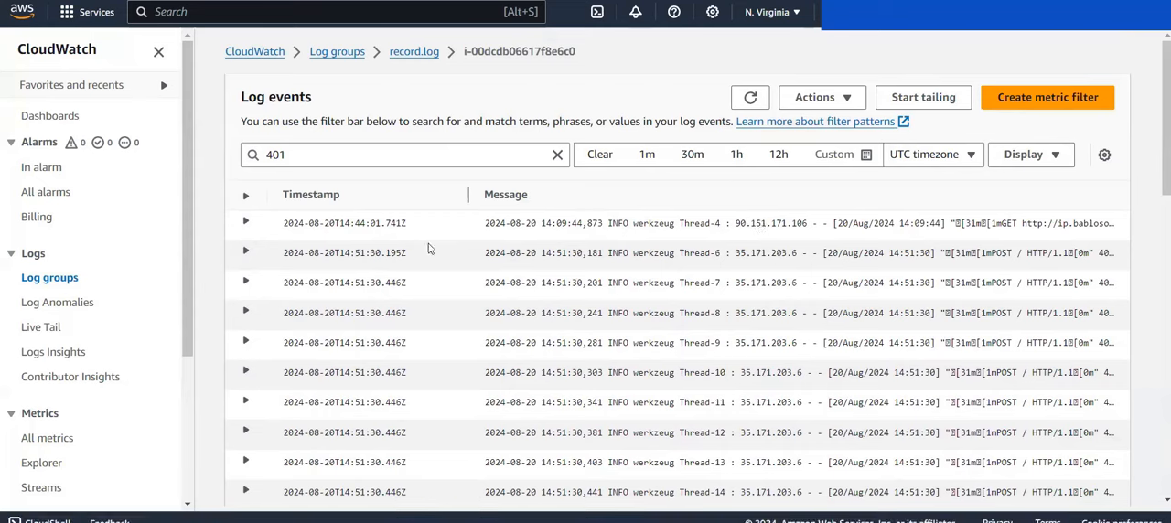
Step: Start a metric filter for the 401 pattern, named Unauthorized-401, in a new metric namespace LabApplications
click(1038, 101)
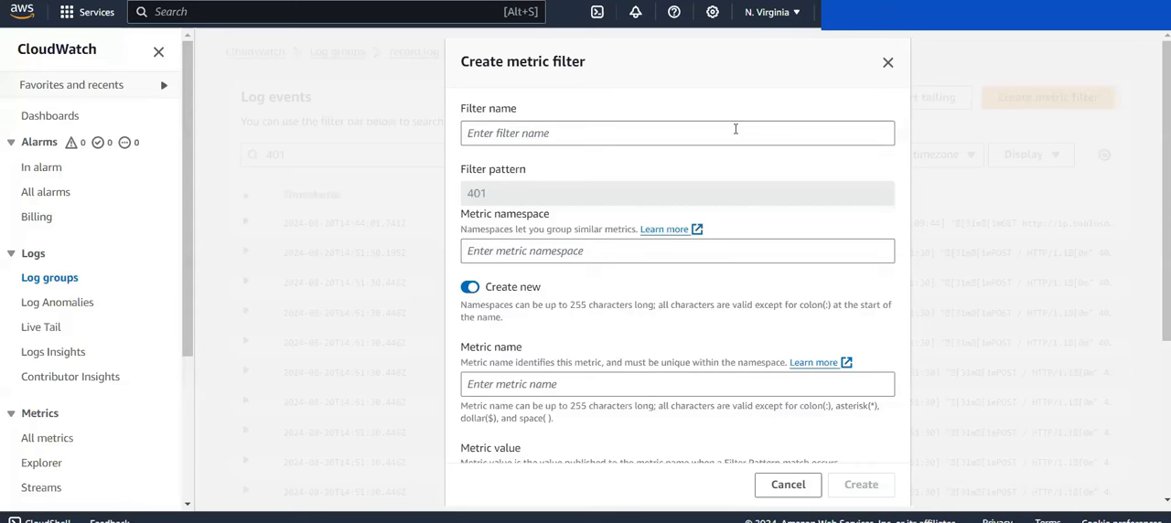
click(734, 129)
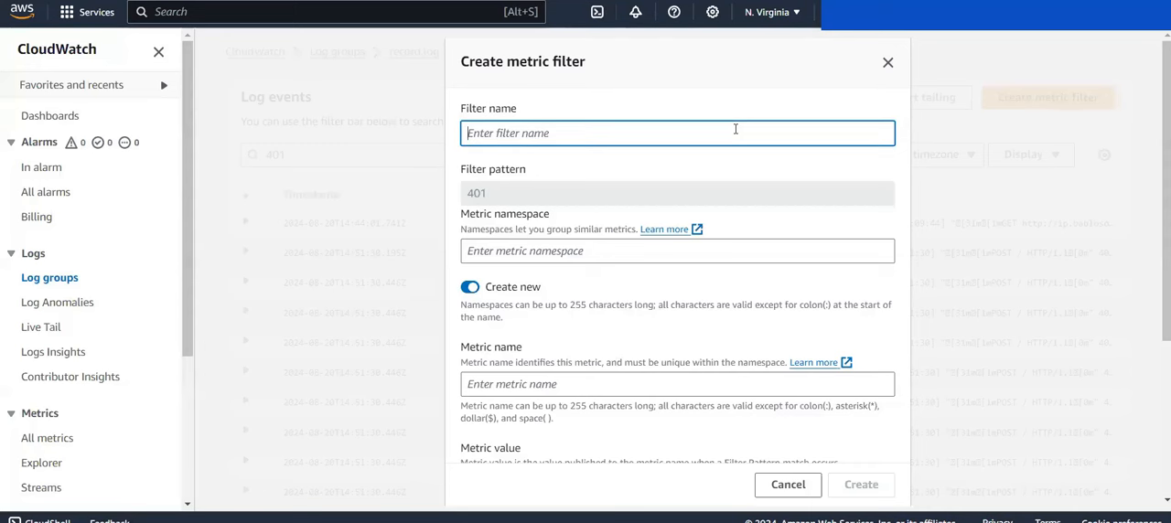
text(Unauthorized-401)
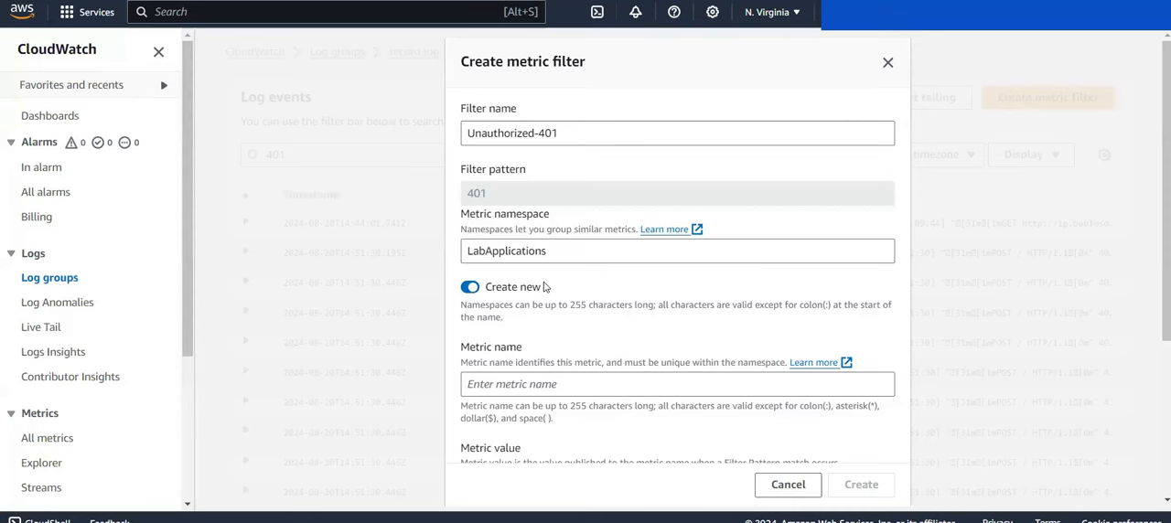
scroll(538, 347, down, 3)
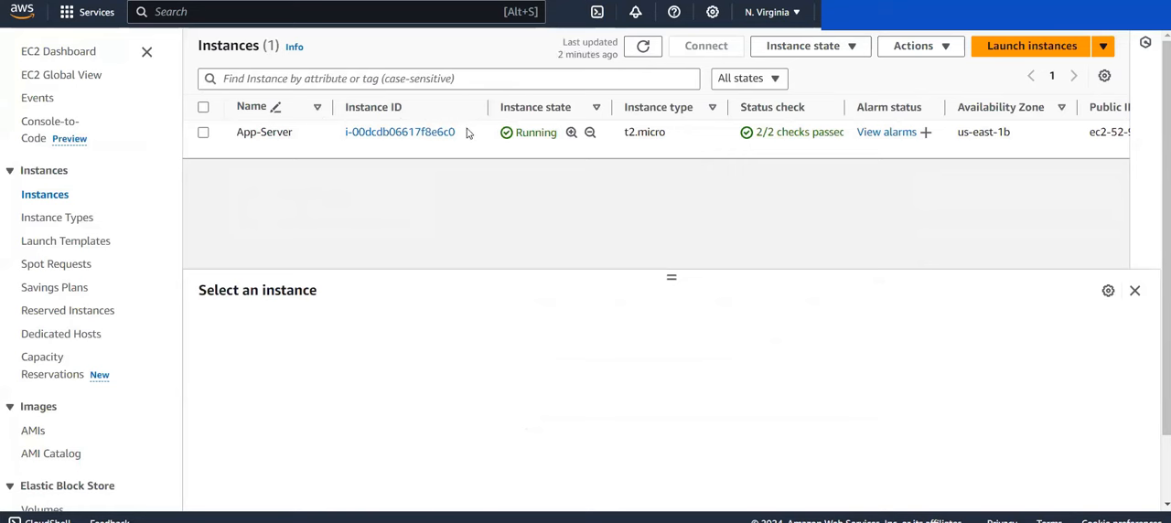
Step: Copy App-Server's instance ID from the EC2 instances list and use it as the metric name, i-00dcdb06617f8e6c0
drag(469, 134, 341, 147)
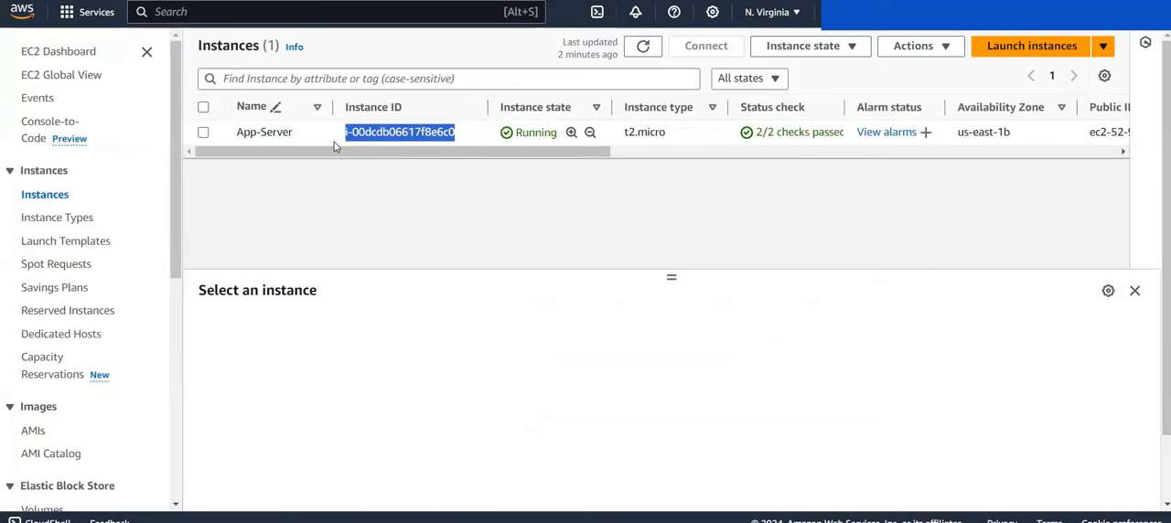
click(334, 143)
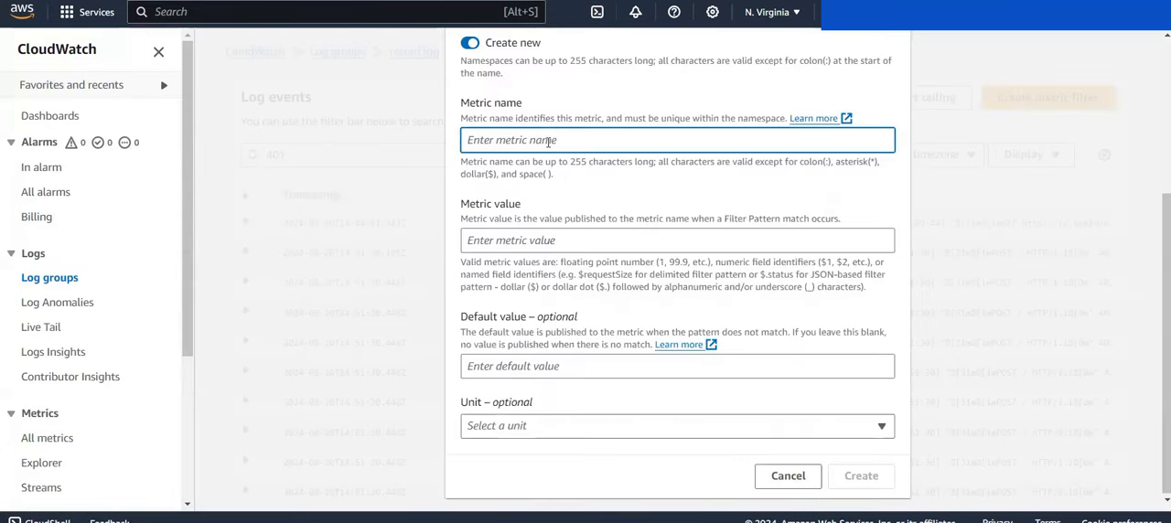
text(i-00dcdb06617f8e6c0)
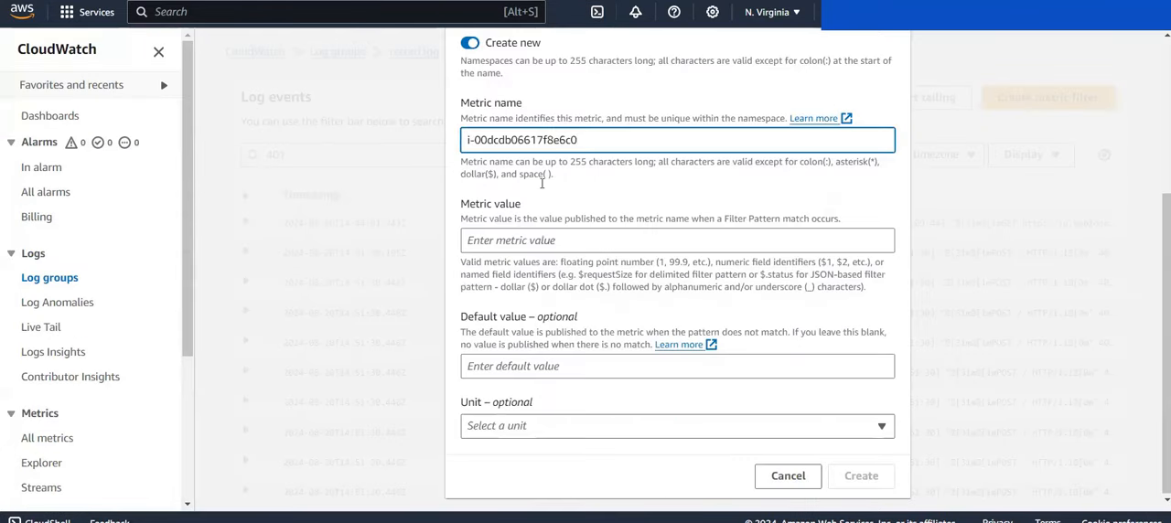
Step: Set the metric value to 1 and the unit to Count, and create the metric filter
click(523, 241)
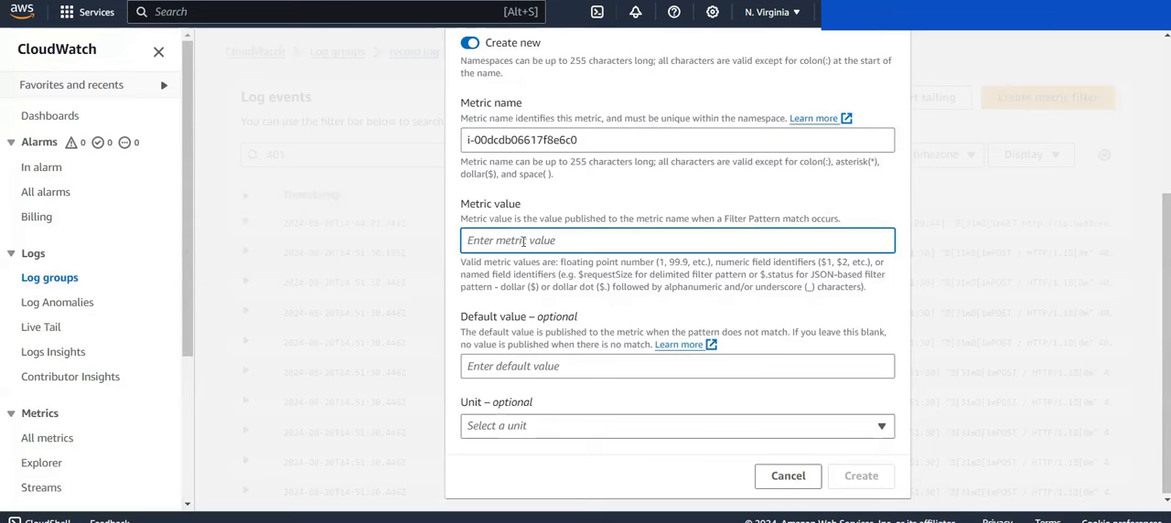
text(1)
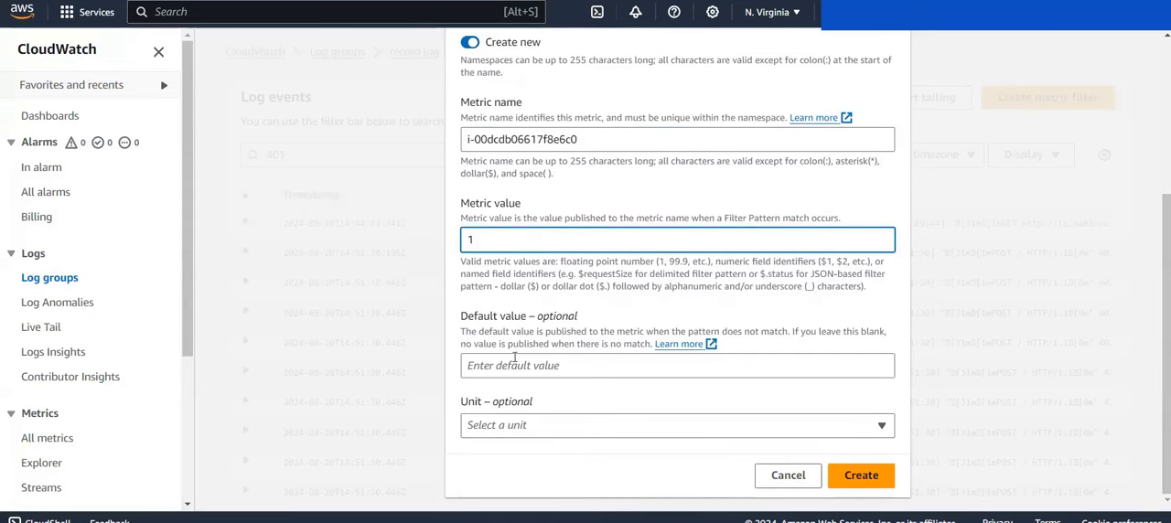
click(528, 428)
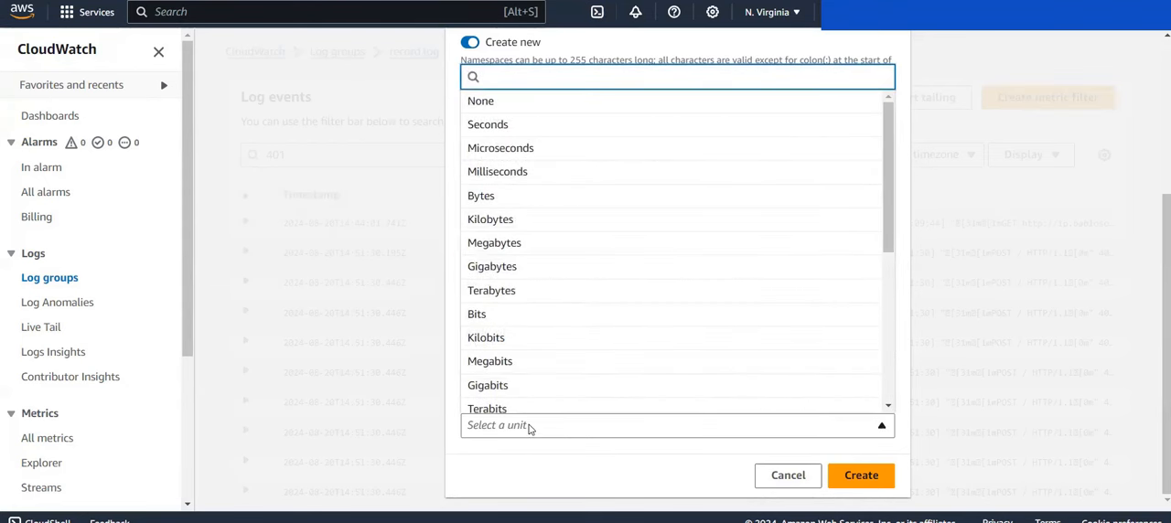
text(co)
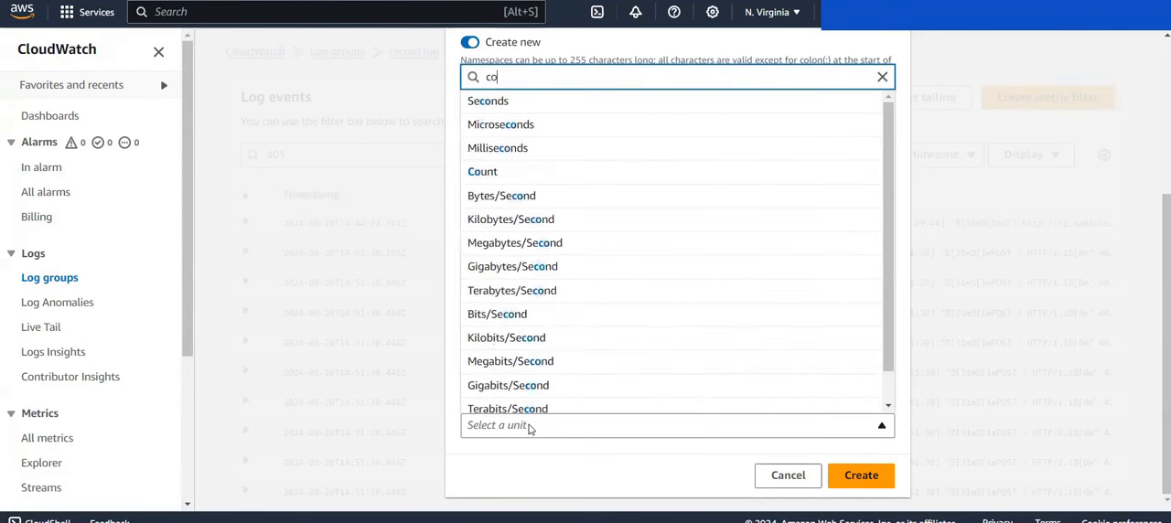
click(527, 177)
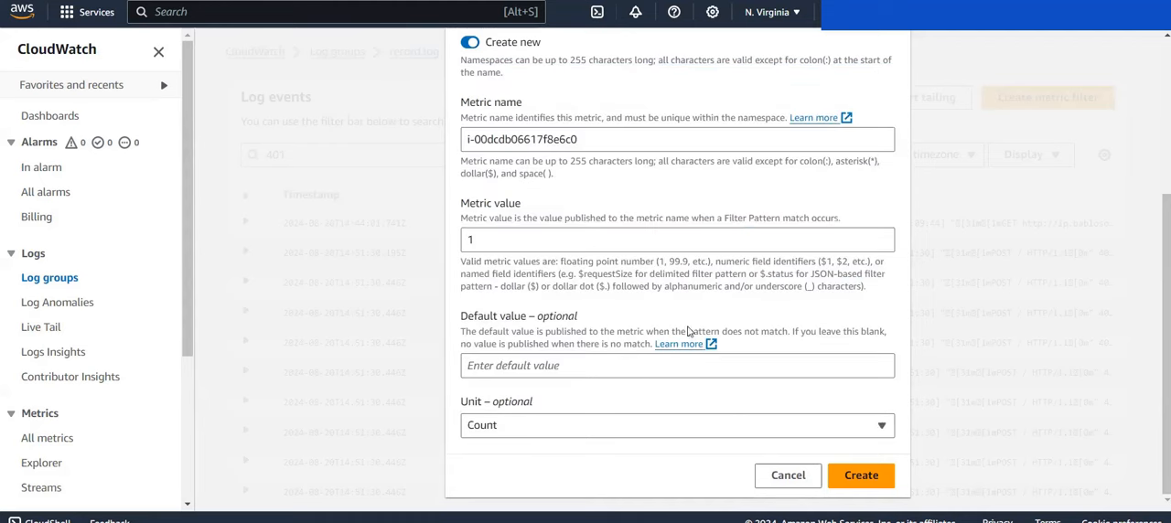
click(861, 475)
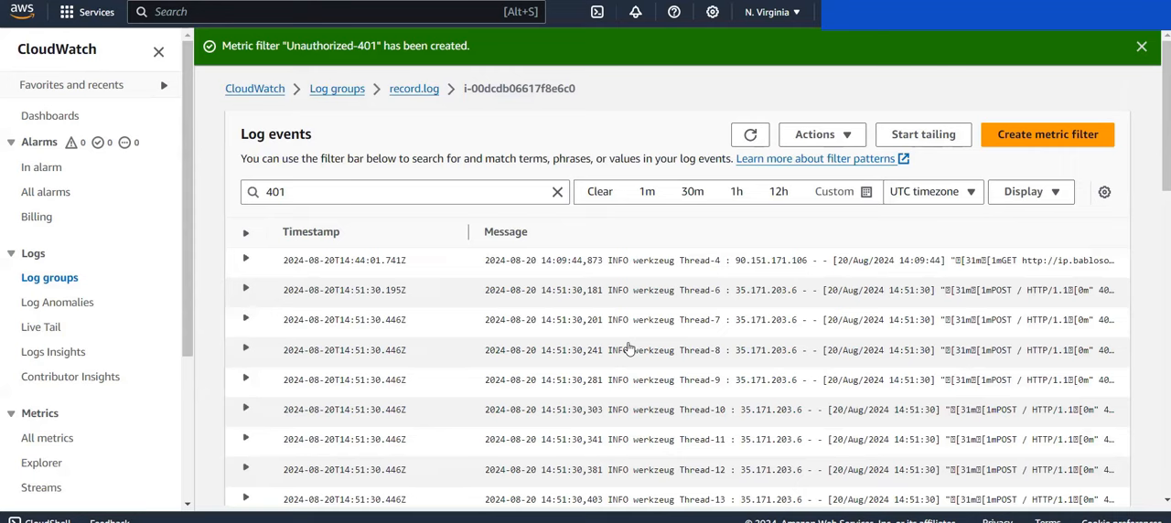
Step: Switch to the architecture diagram of the EC2 security automation to review the workflow
click(785, 2)
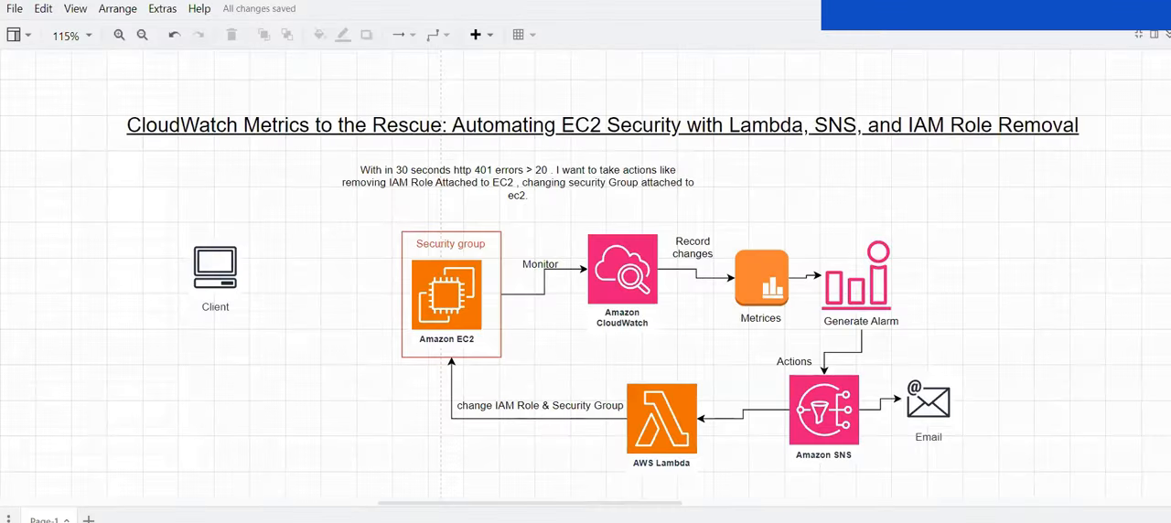
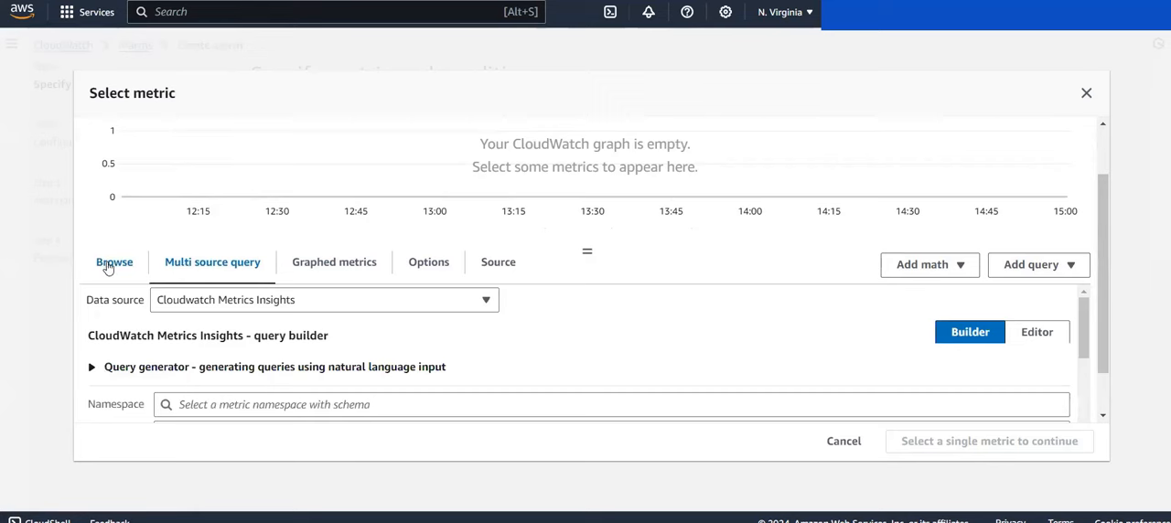
Step: Check the custom namespaces in the alarm's metric selection, cancel it, and check them again in the list of all CloudWatch metrics
scroll(245, 373, down, 1)
scroll(245, 373, up, 1)
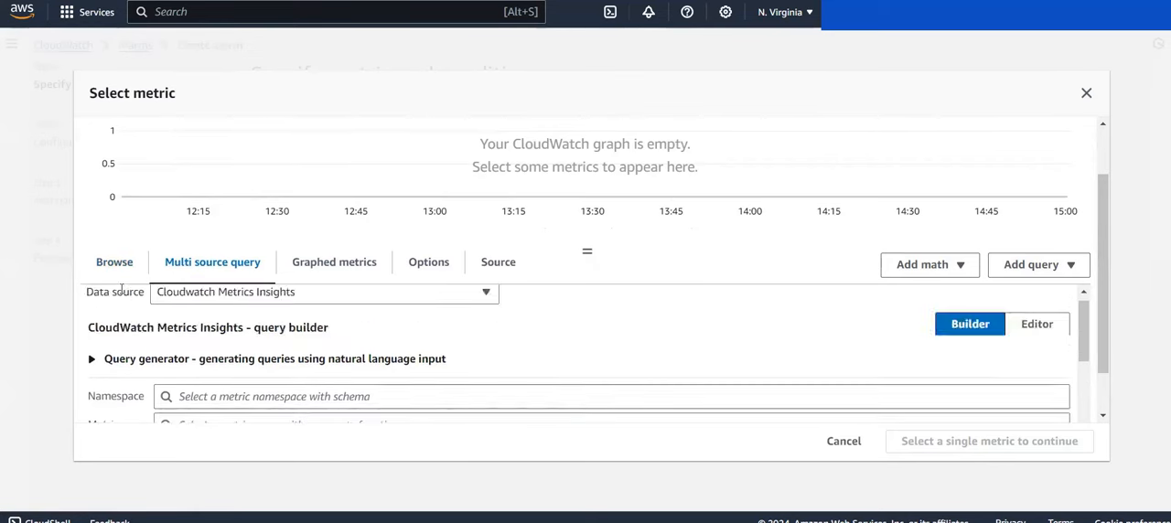
scroll(165, 329, down, 1)
click(101, 268)
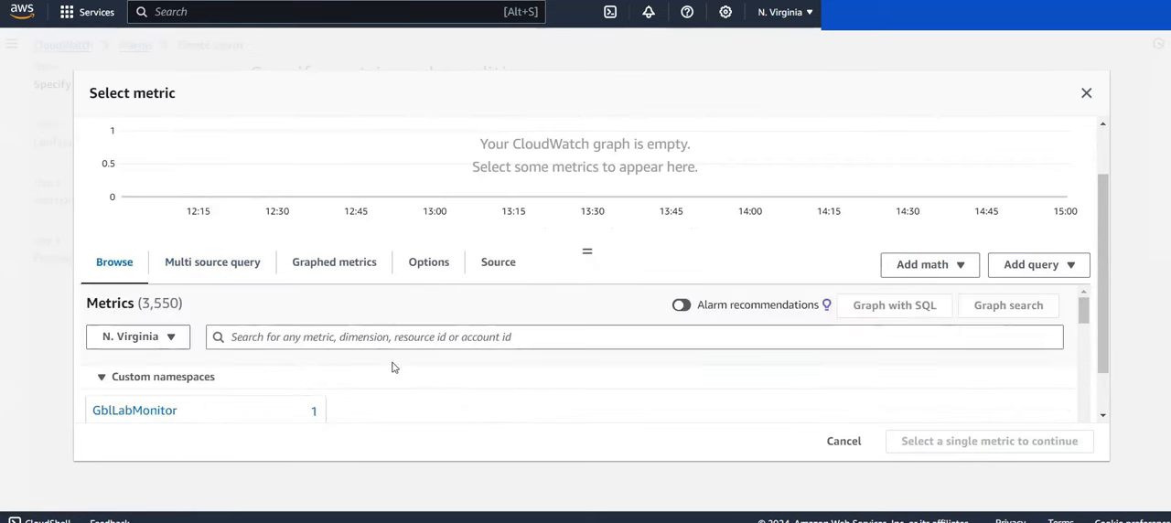
scroll(393, 366, down, 2)
scroll(393, 368, up, 1)
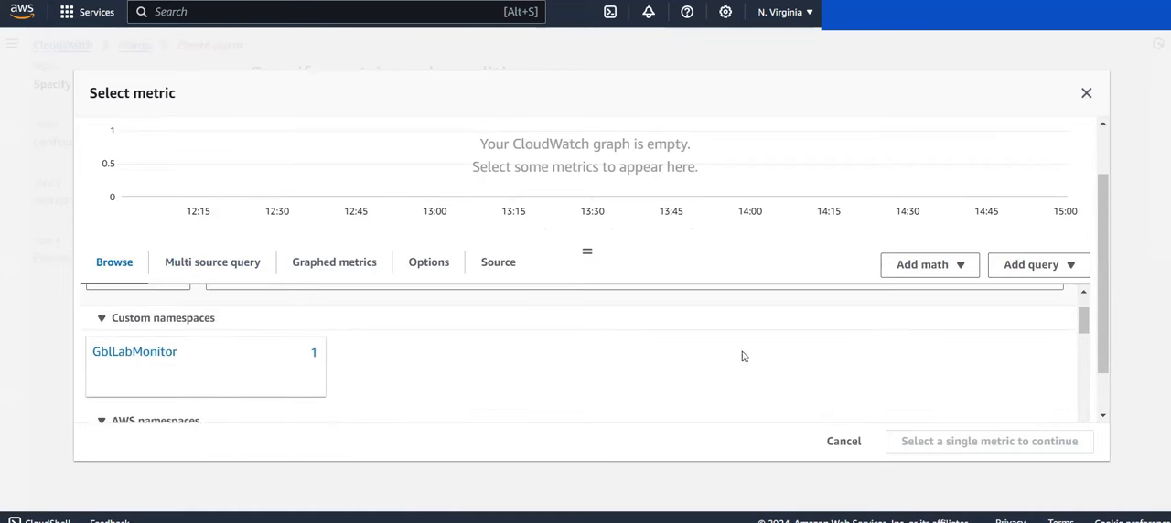
click(844, 442)
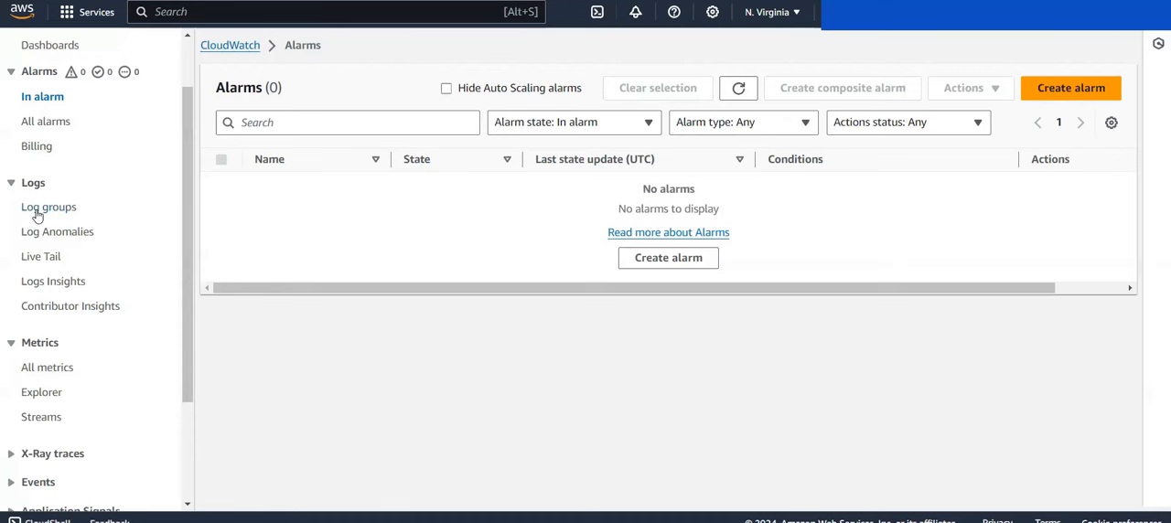
click(41, 368)
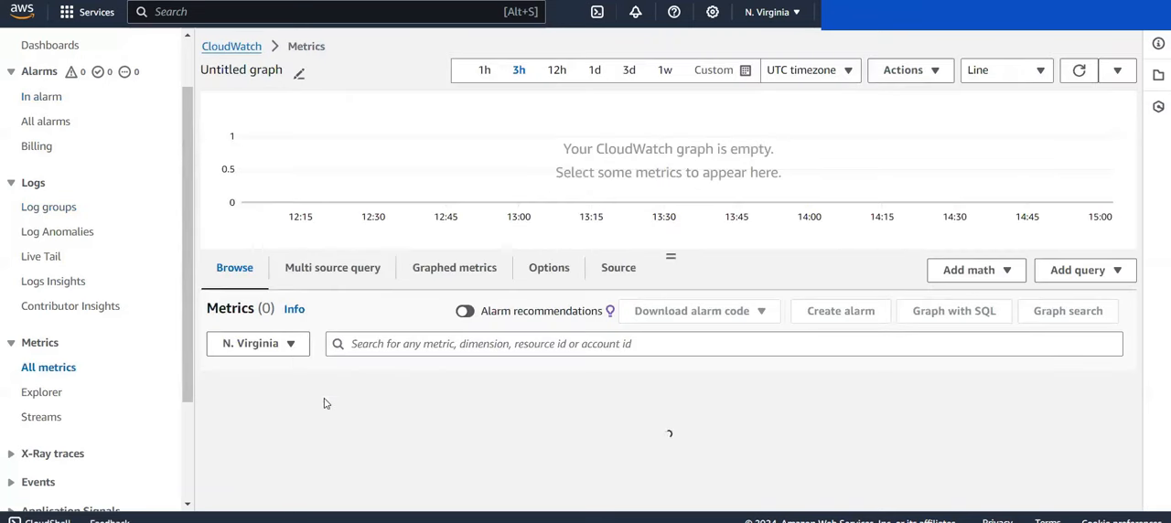
scroll(326, 403, down, 1)
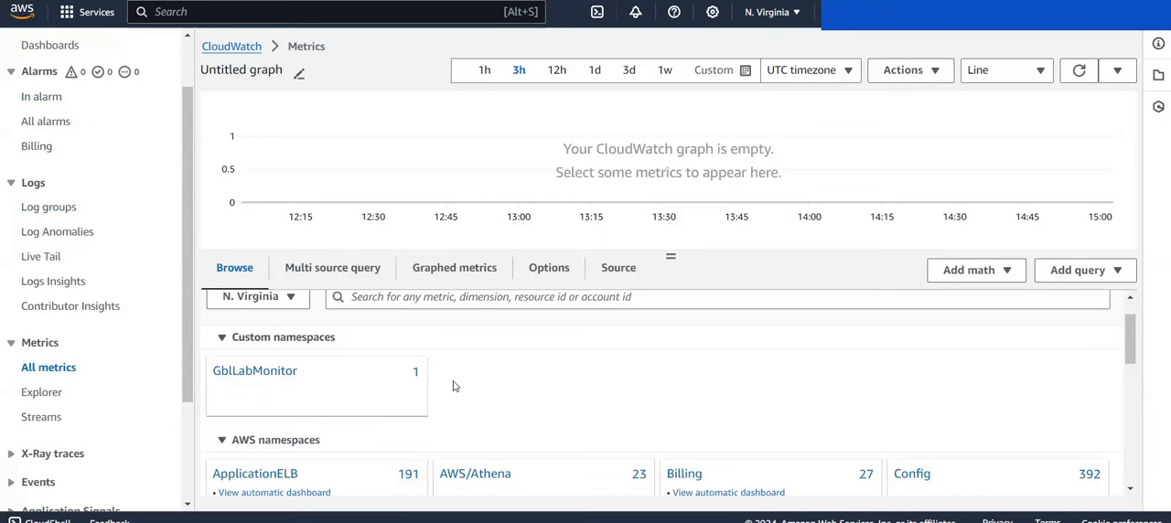
Step: Open the log stream i-00dcdb06617f8e6c0 in the record.log log group
click(37, 212)
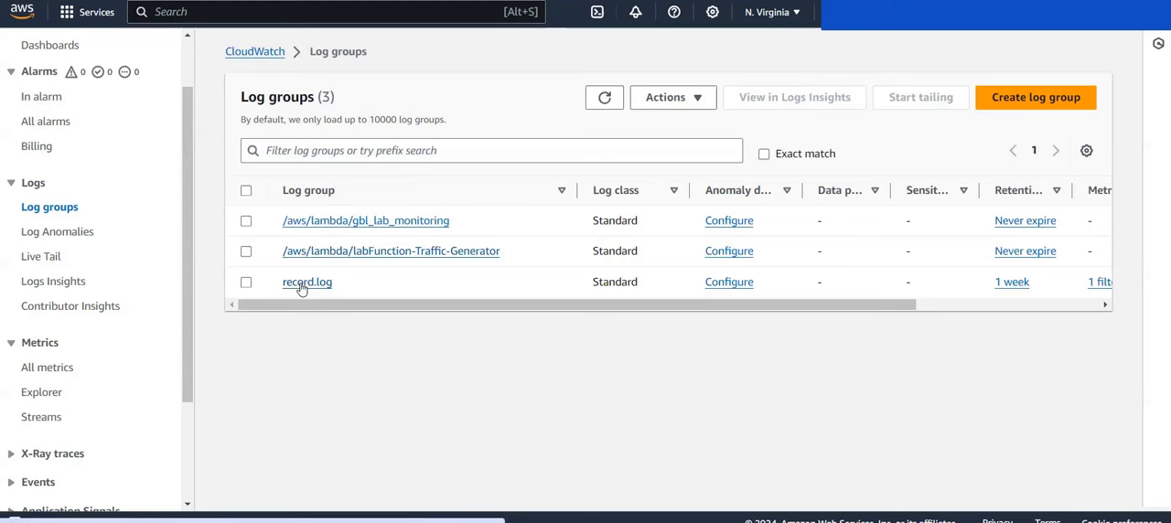
click(302, 286)
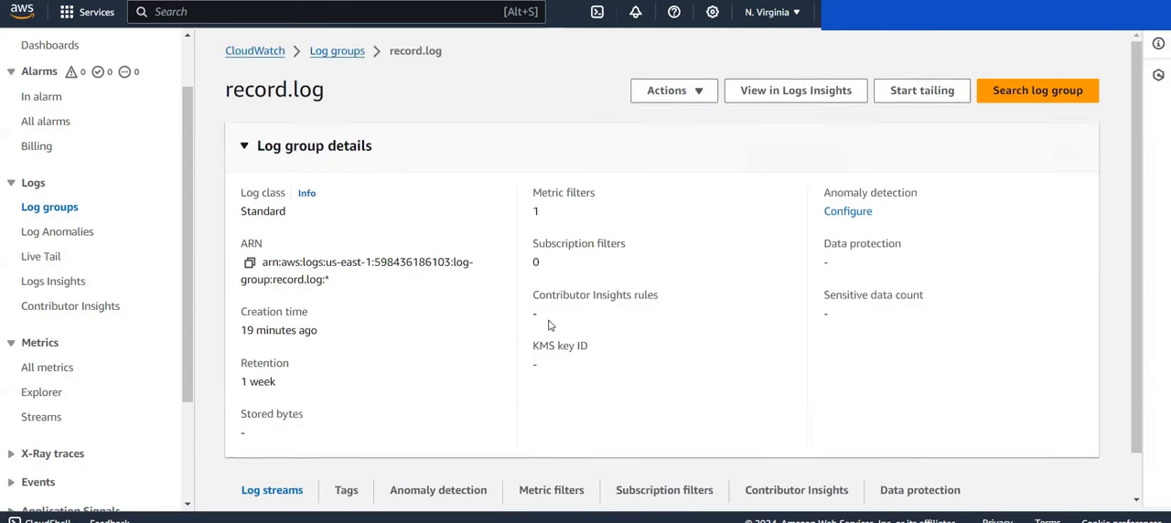
scroll(336, 402, down, 1)
scroll(334, 425, down, 3)
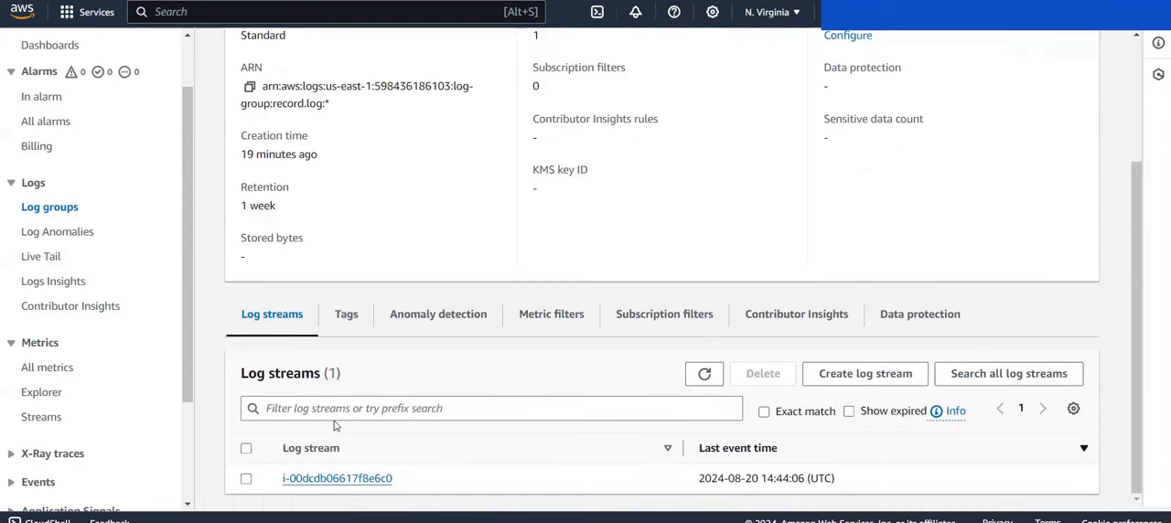
click(327, 478)
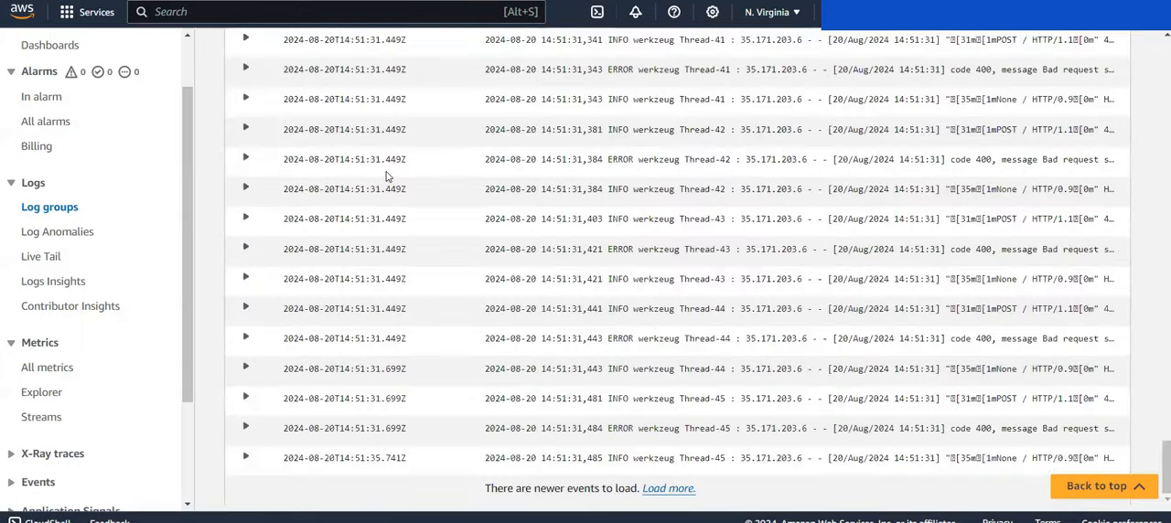
Step: Filter the stream's log events by the pattern 401
scroll(385, 176, up, 20)
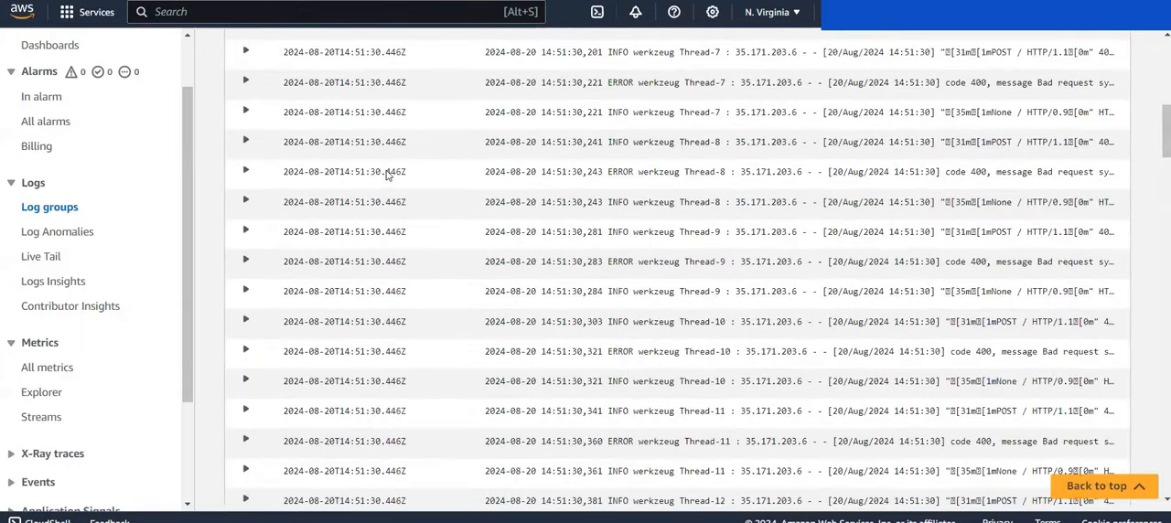
scroll(385, 176, up, 5)
click(383, 158)
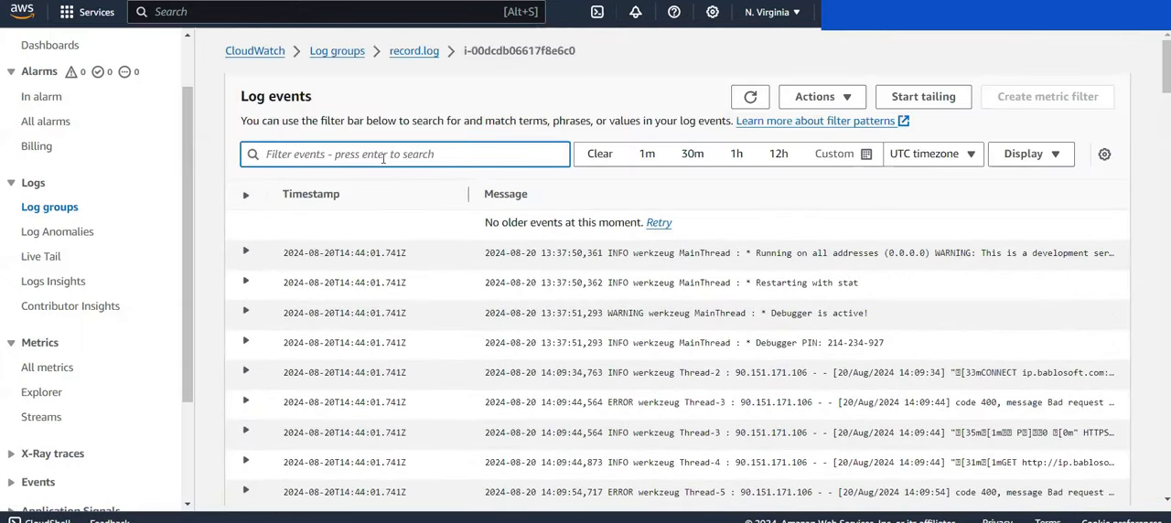
text(401)
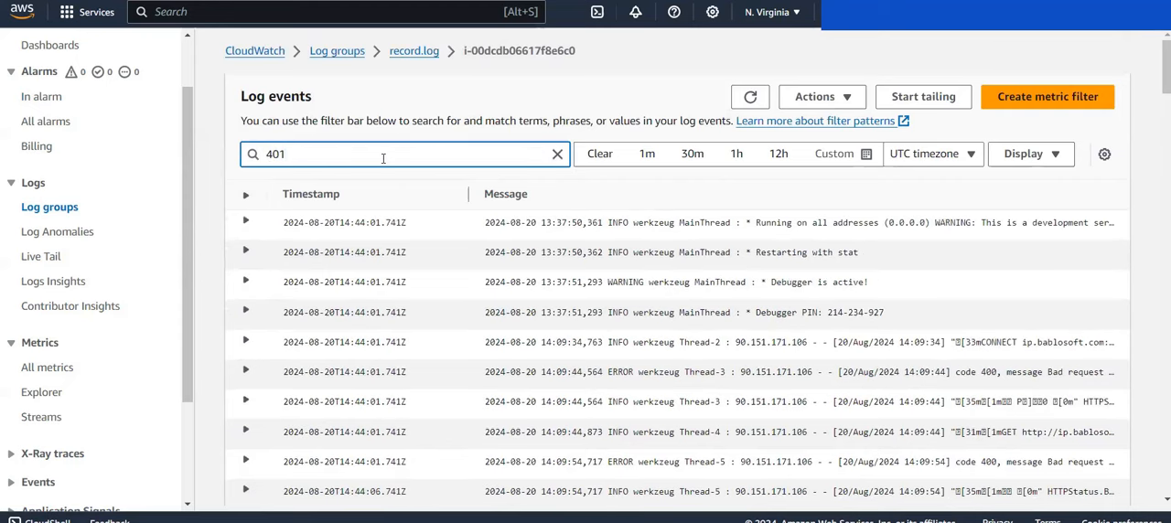
key(Return)
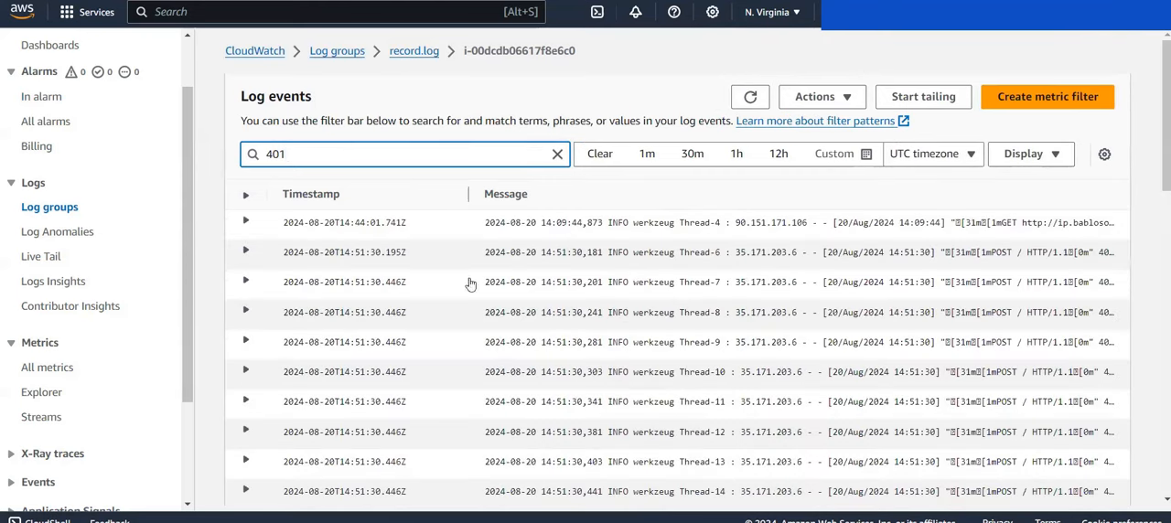
Step: Start a metric filter from the 401 pattern and name it customfilter1
click(1030, 105)
click(574, 141)
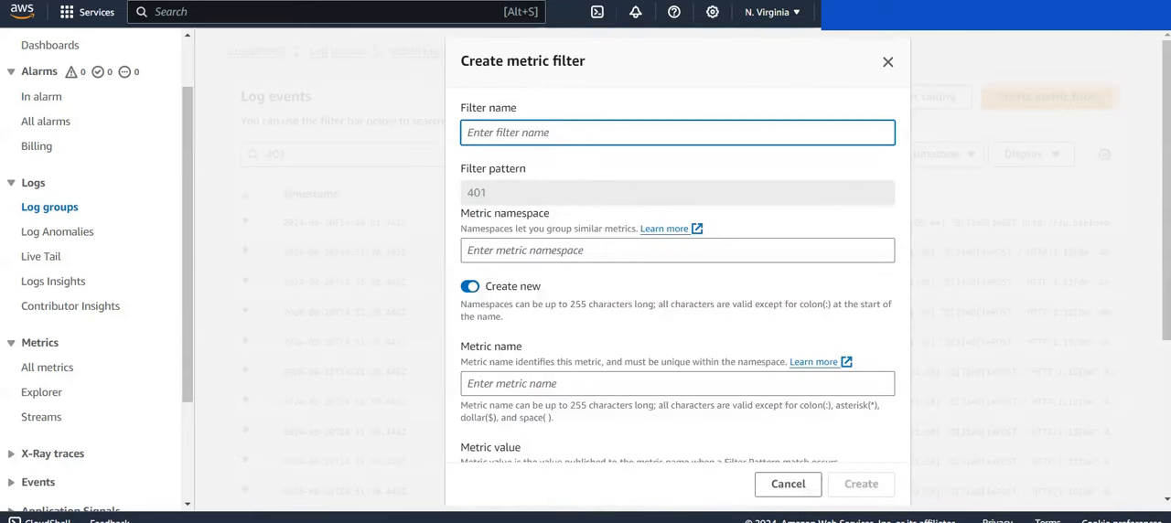
key(alt+Tab)
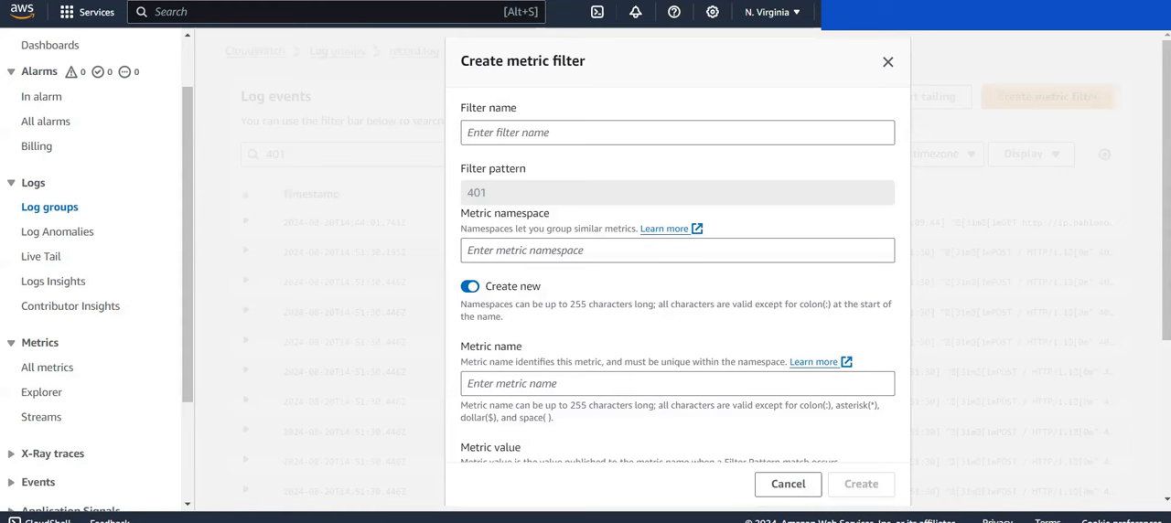
click(554, 132)
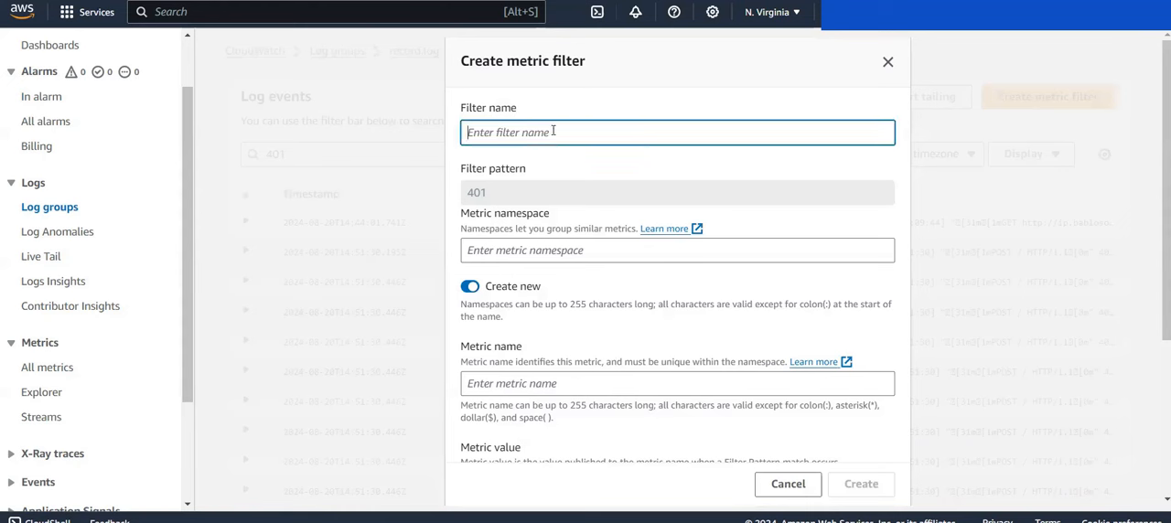
text(customfil)
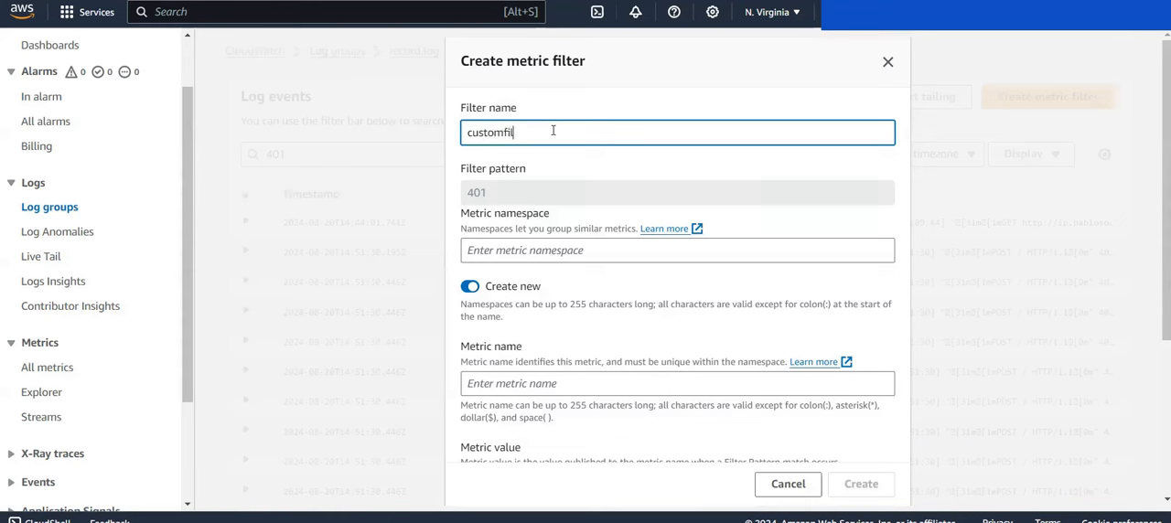
text(ter2)
text(1)
Step: Enter errortraffic-metrics as the new metric namespace
click(510, 251)
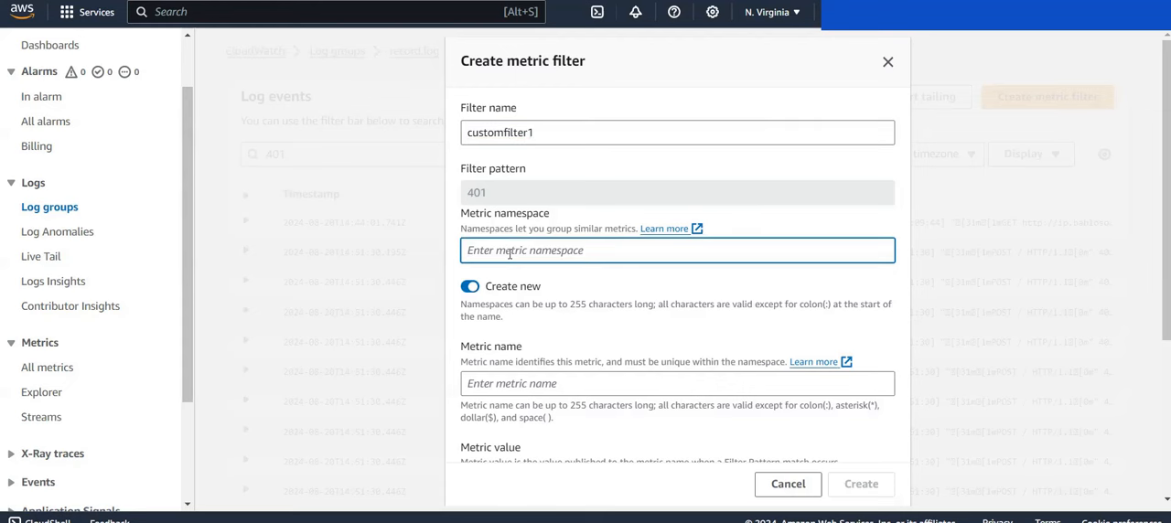
text(m)
key(BackSpace)
text(error)
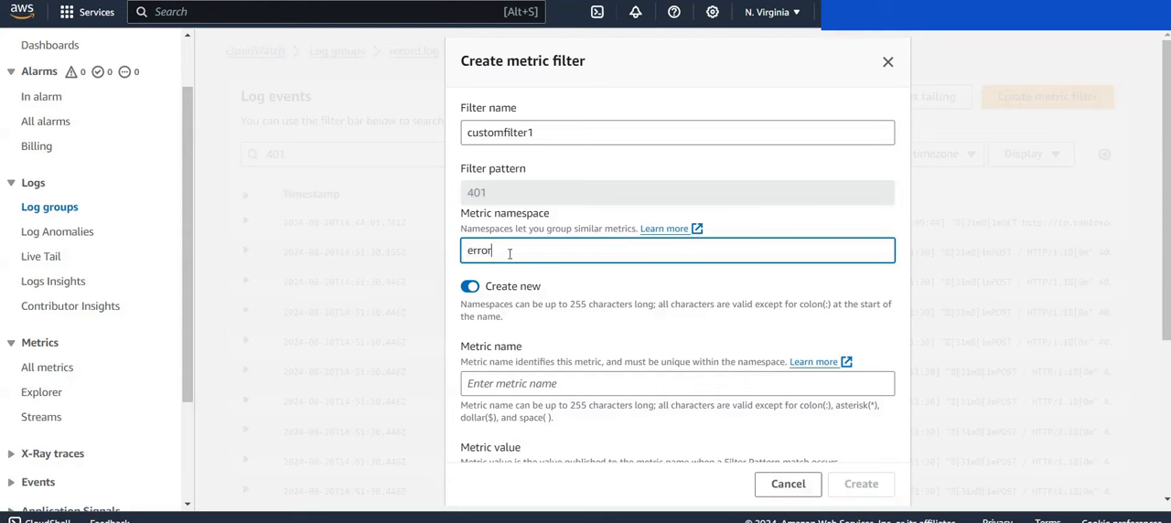
text(traffic-metrics)
Step: Copy App-Server's instance ID from the EC2 instances list and use it as the metric name, i-00dcdb06617f8e6c0
scroll(509, 256, down, 3)
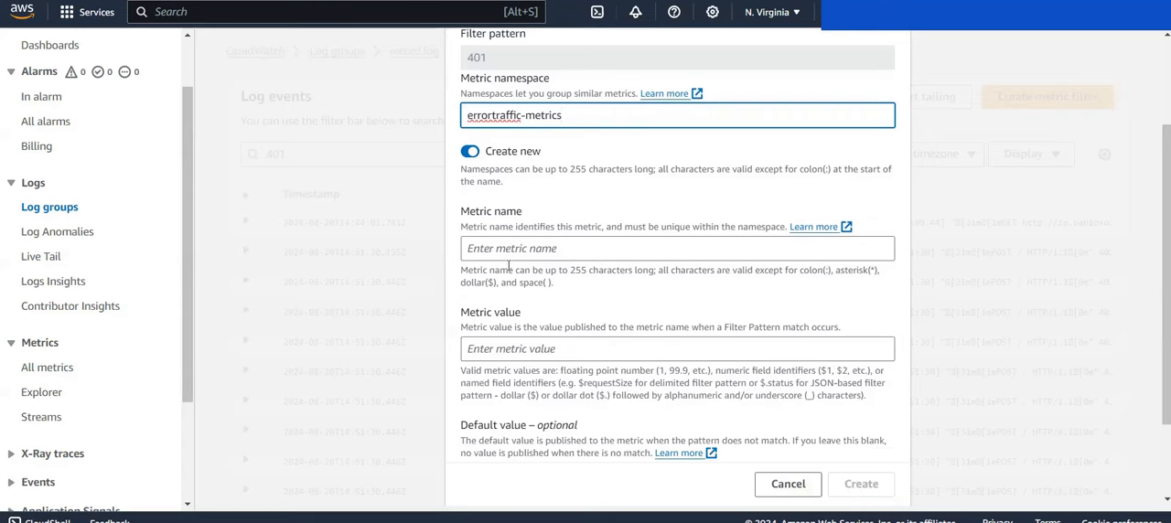
click(510, 250)
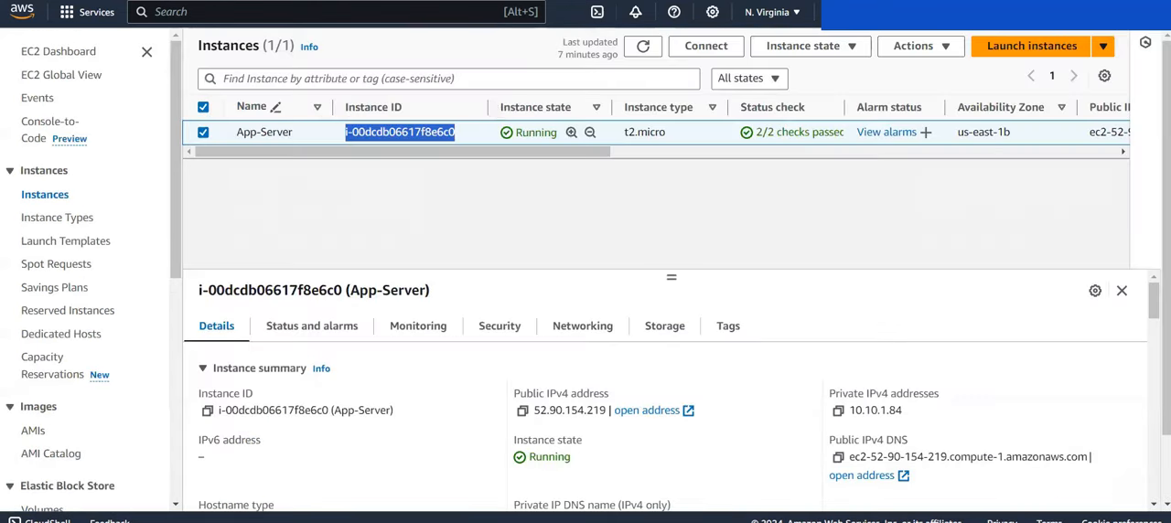
click(467, 133)
drag(466, 132, 339, 135)
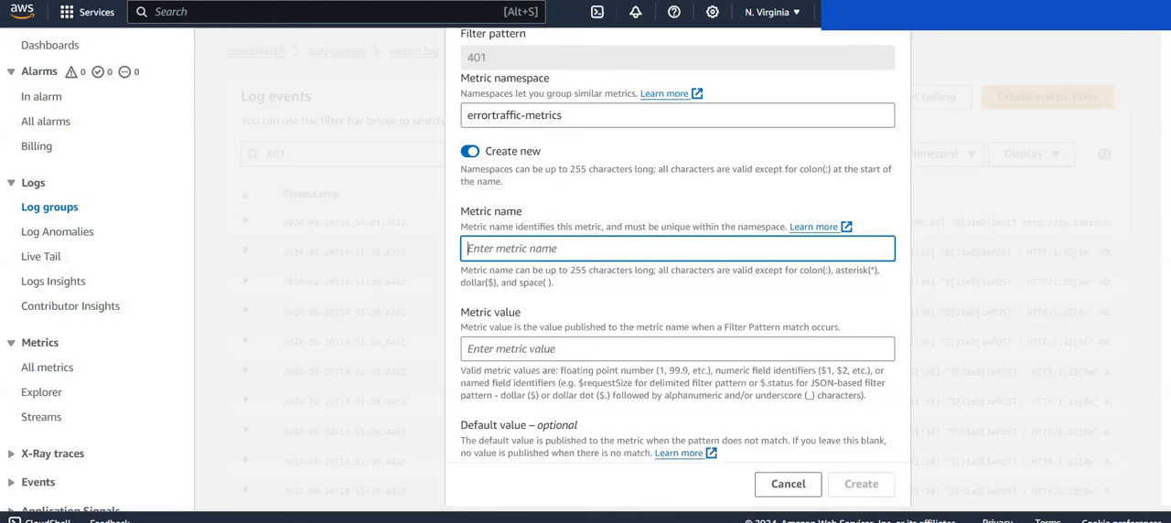
text(i-00dcdb06617f8e6c0)
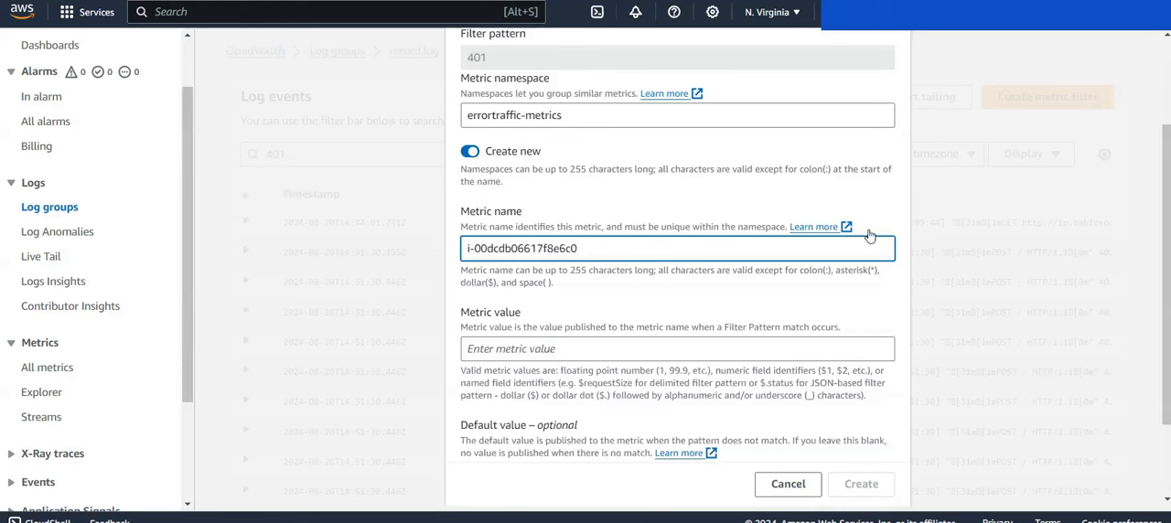
Step: Set the metric value to 1 and the unit to Count, and create the metric filter
click(677, 348)
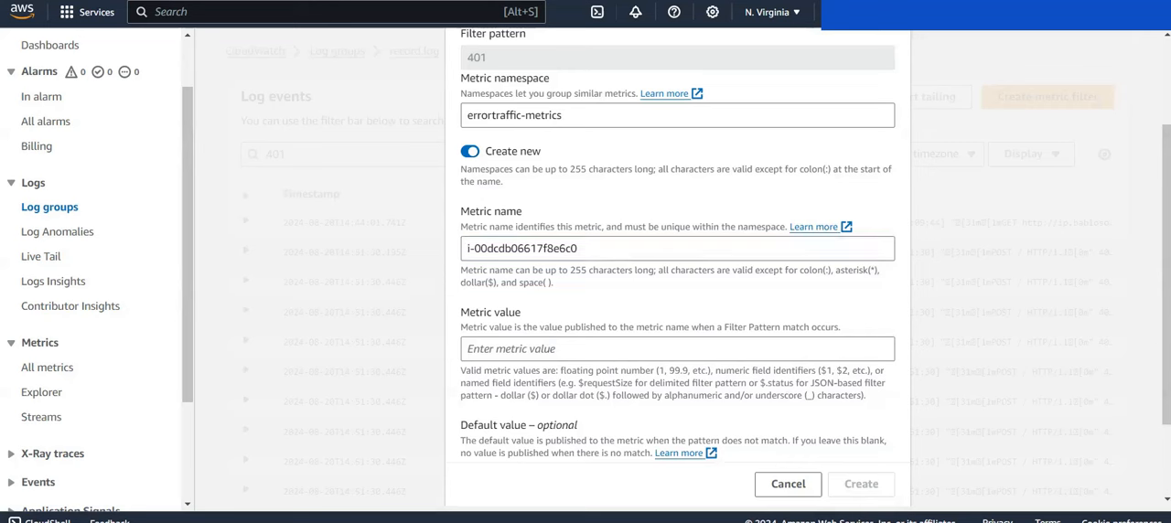
click(518, 349)
text(1)
scroll(518, 348, down, 2)
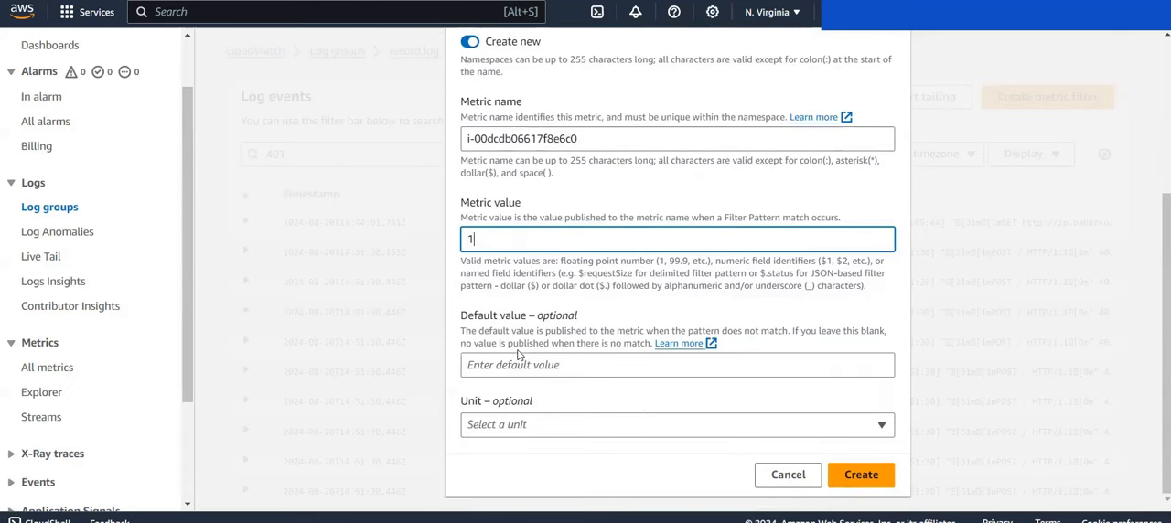
click(536, 426)
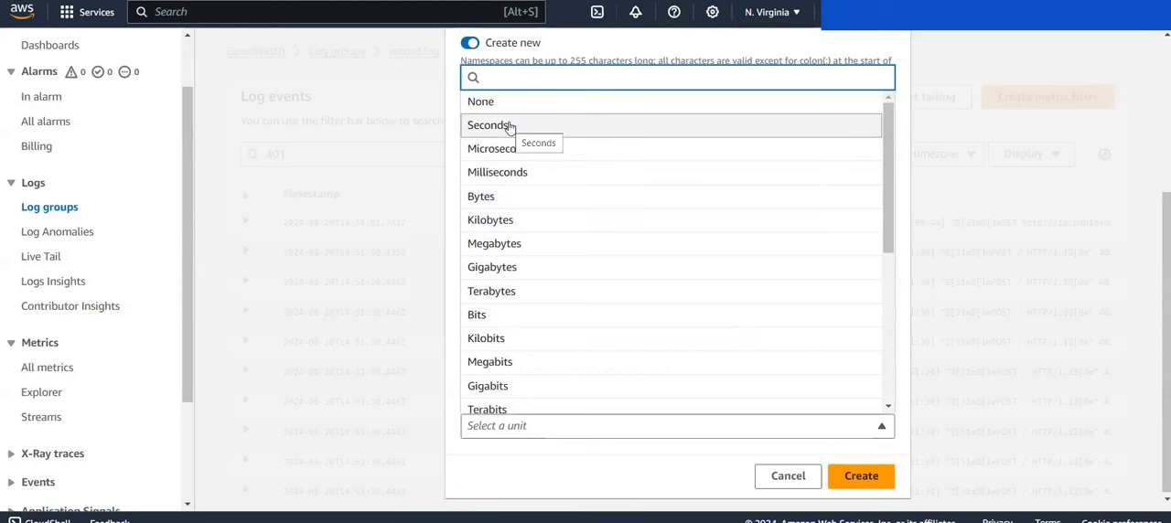
text(cou)
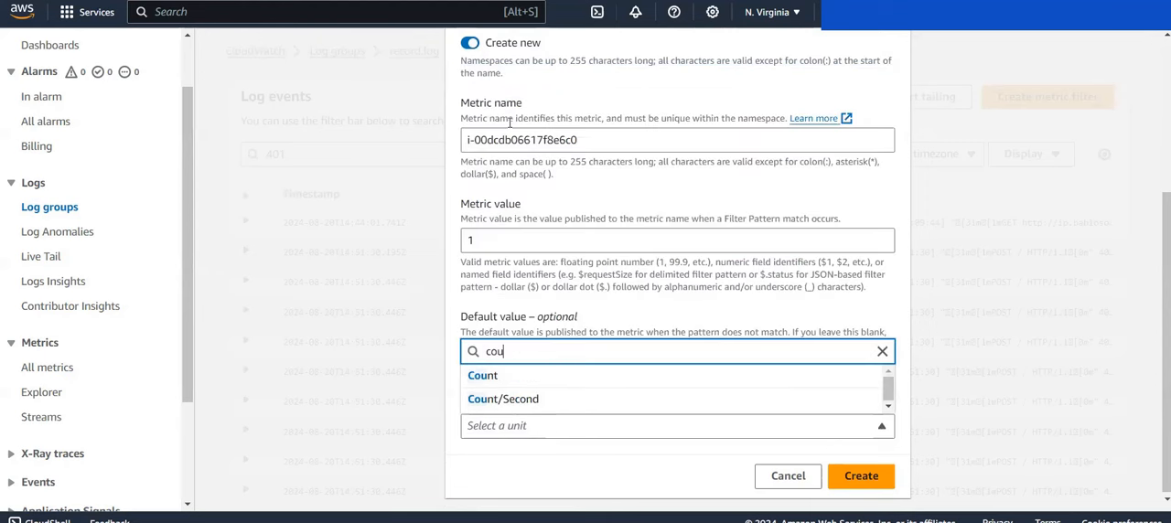
click(538, 374)
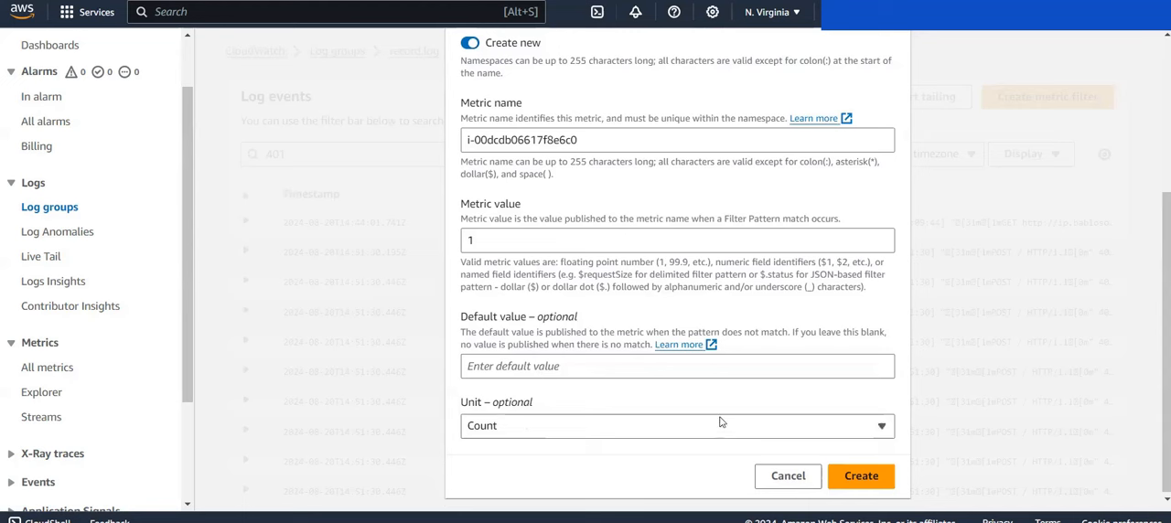
click(873, 479)
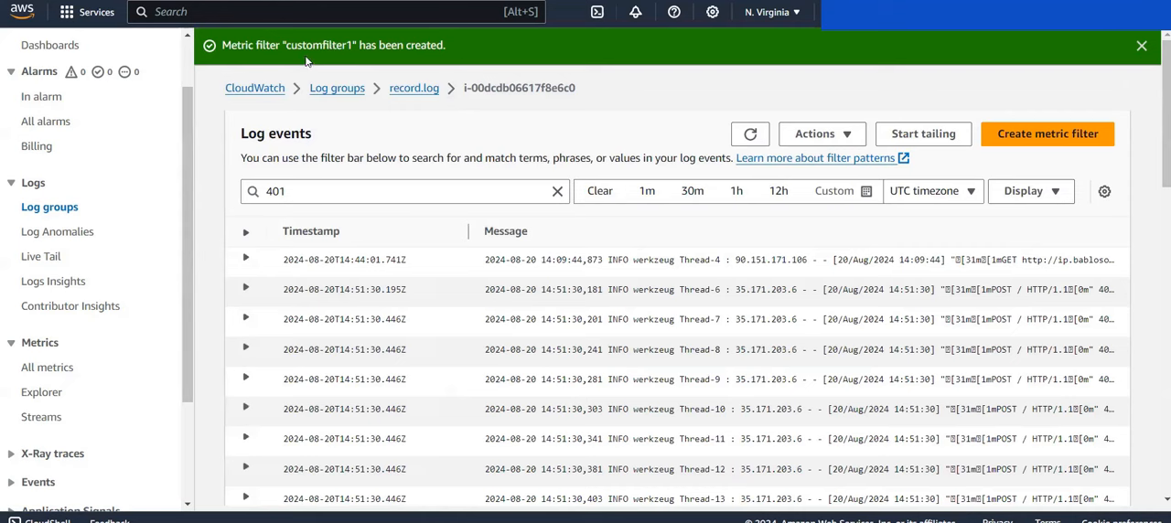
scroll(48, 230, up, 1)
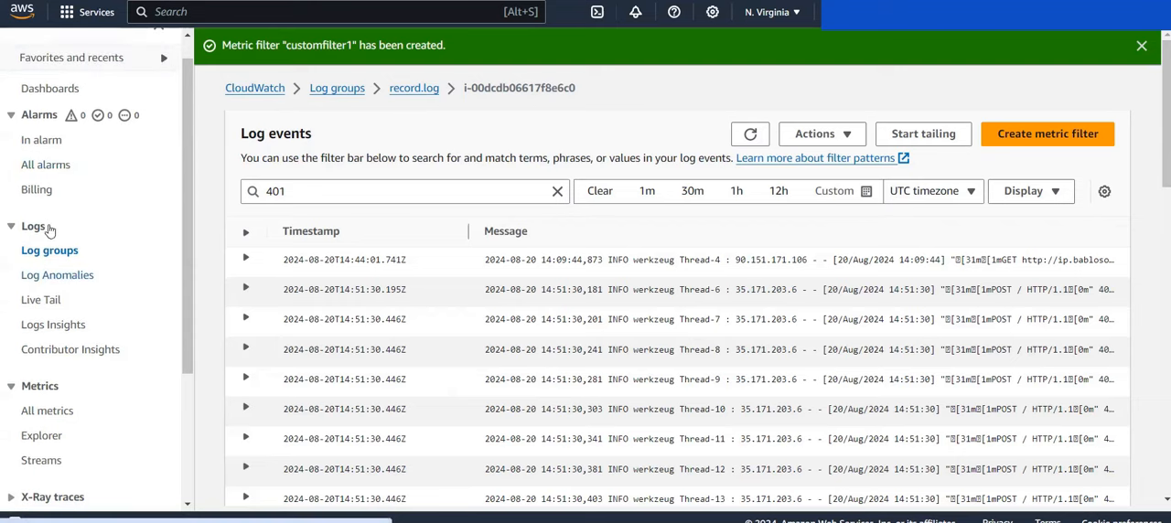
click(38, 143)
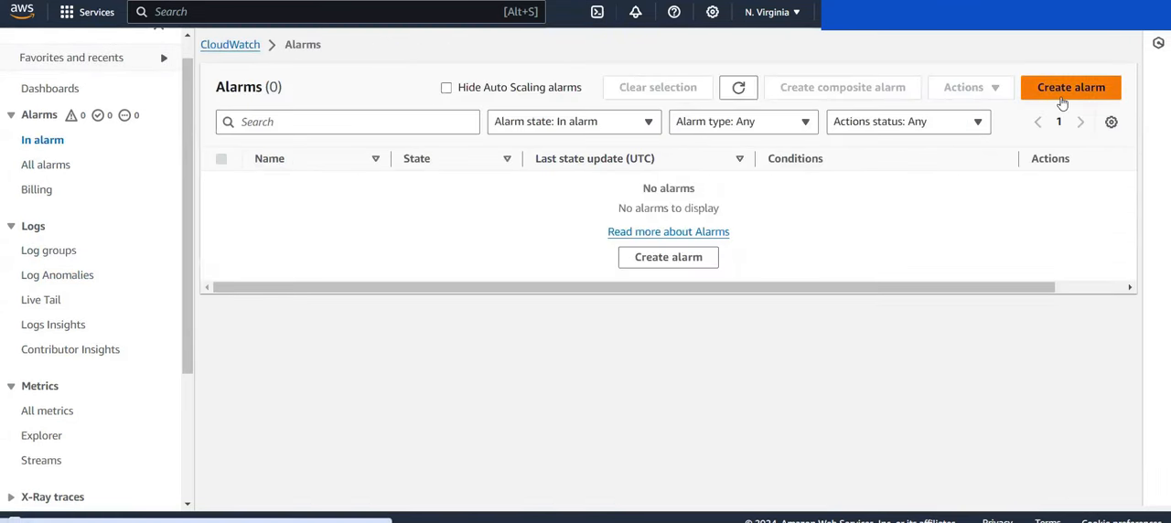
click(1061, 103)
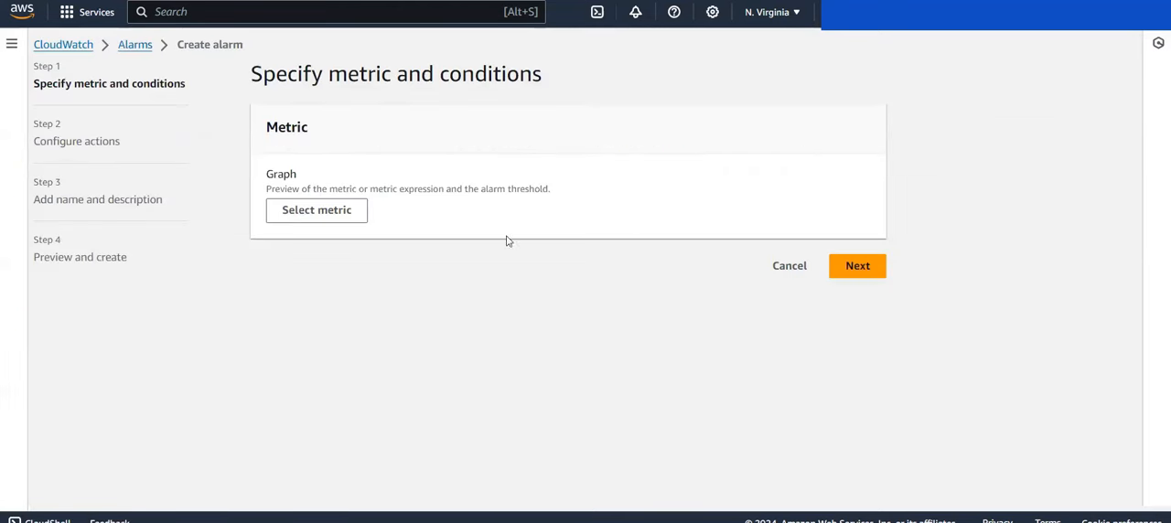
click(303, 213)
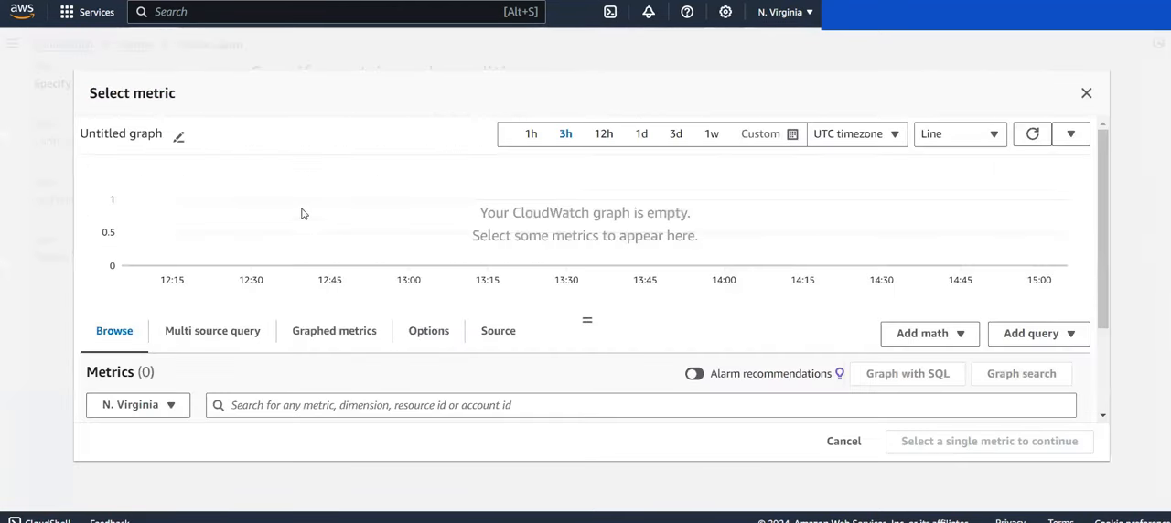
scroll(342, 278, down, 5)
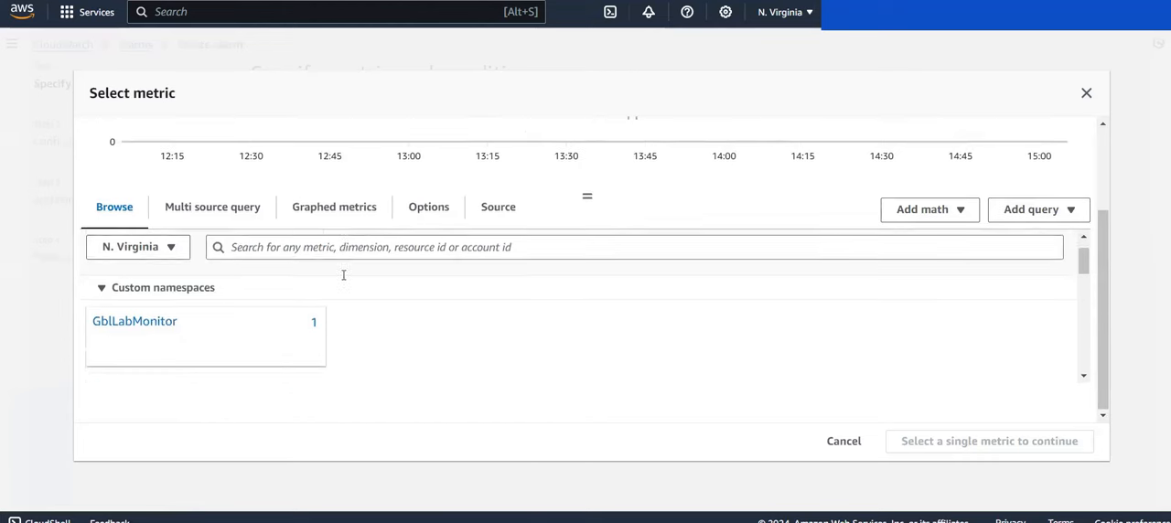
scroll(343, 274, up, 2)
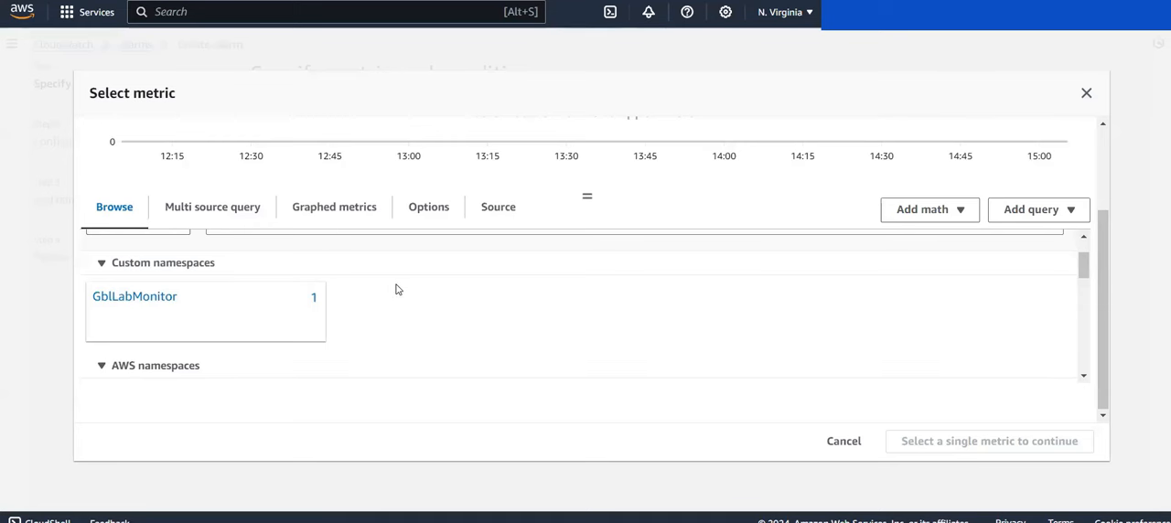
scroll(396, 289, up, 1)
scroll(396, 289, down, 1)
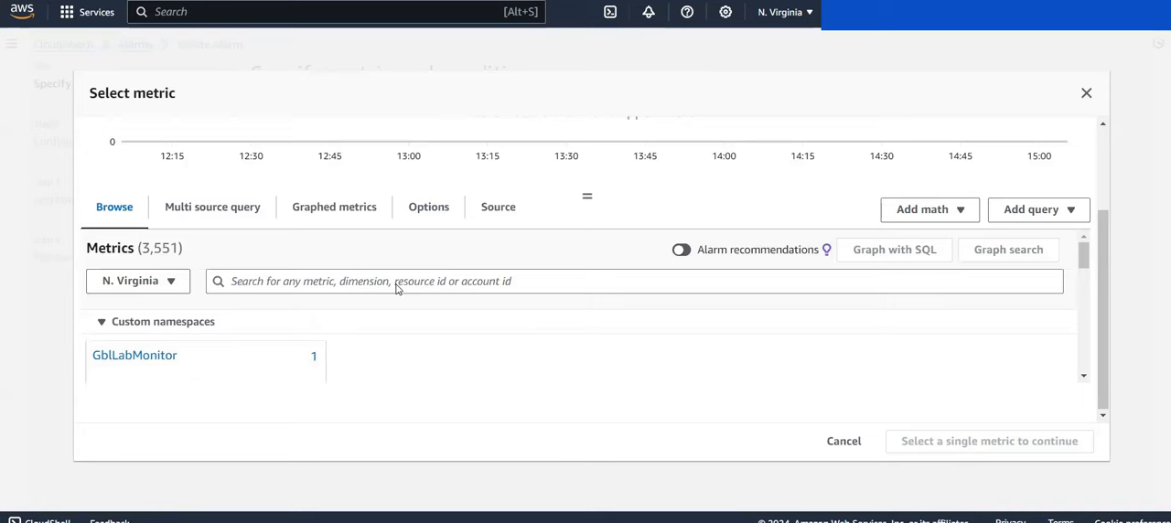
scroll(525, 333, down, 5)
scroll(522, 332, up, 1)
scroll(523, 332, down, 4)
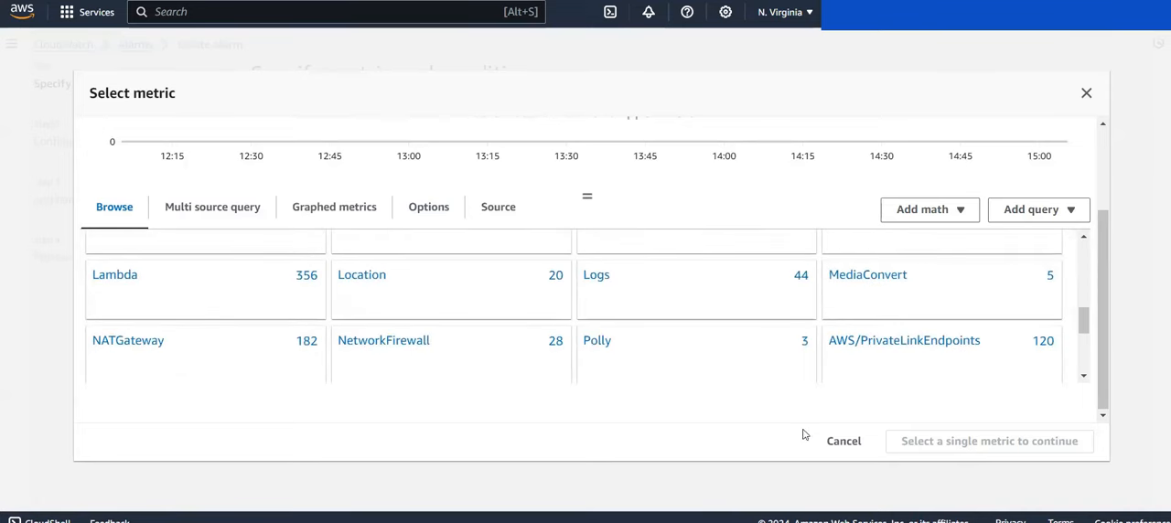
click(822, 443)
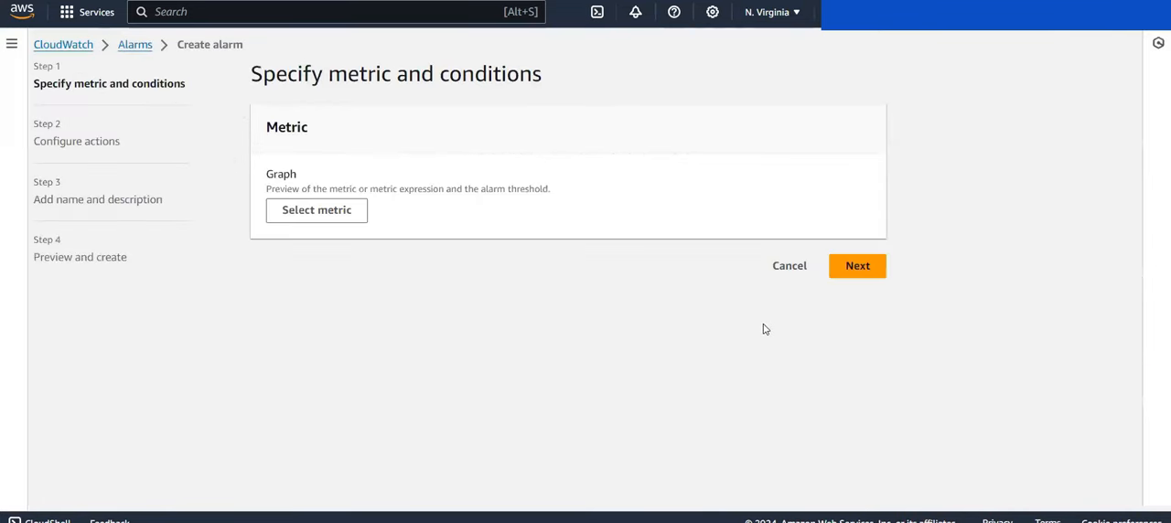
click(789, 267)
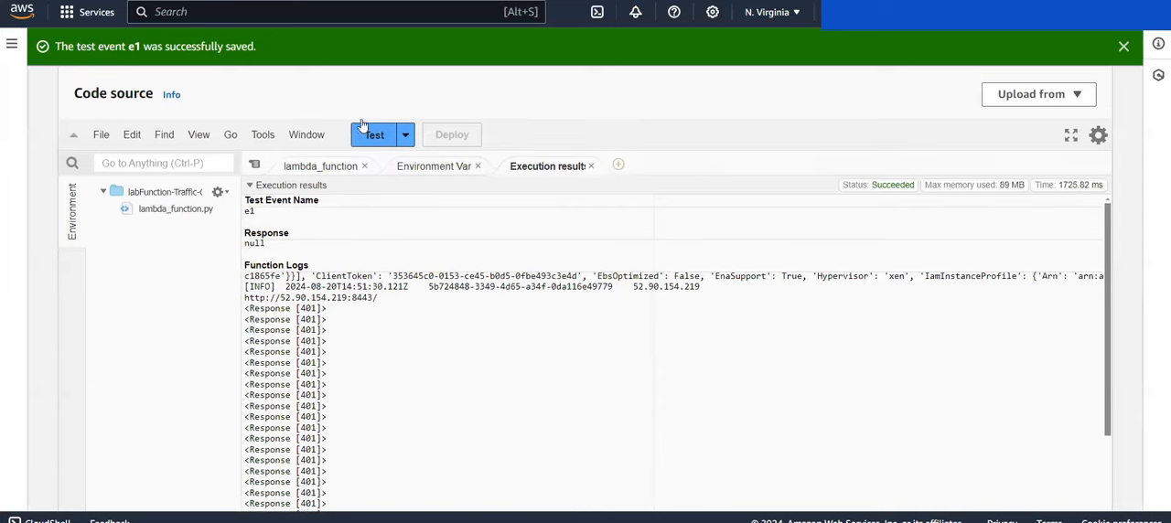
Step: Run test event e1 again on the labFunction-Traffic-Generator Lambda function and review its execution results
scroll(362, 128, up, 6)
scroll(358, 337, down, 10)
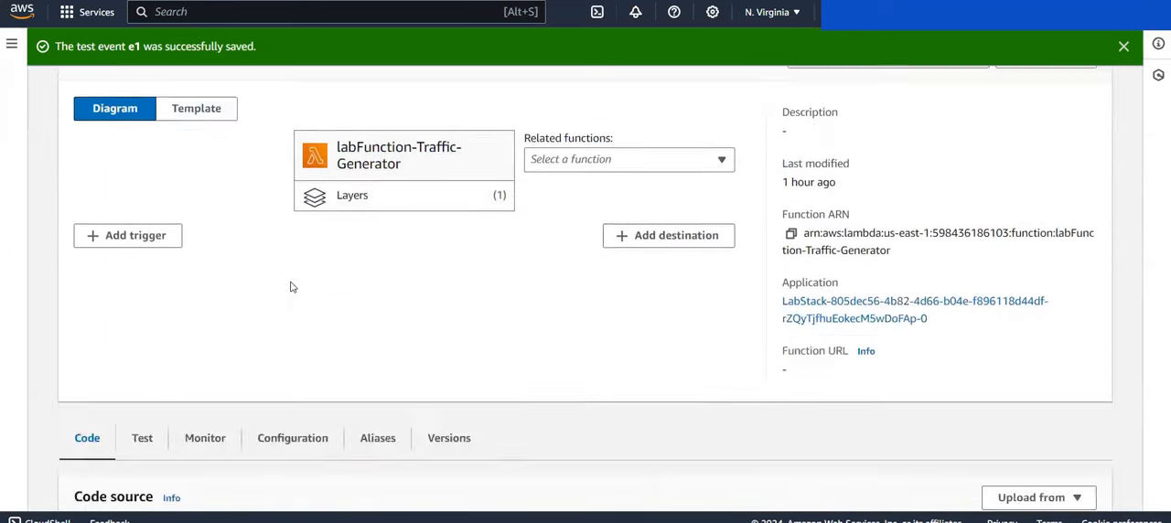
scroll(323, 257, up, 3)
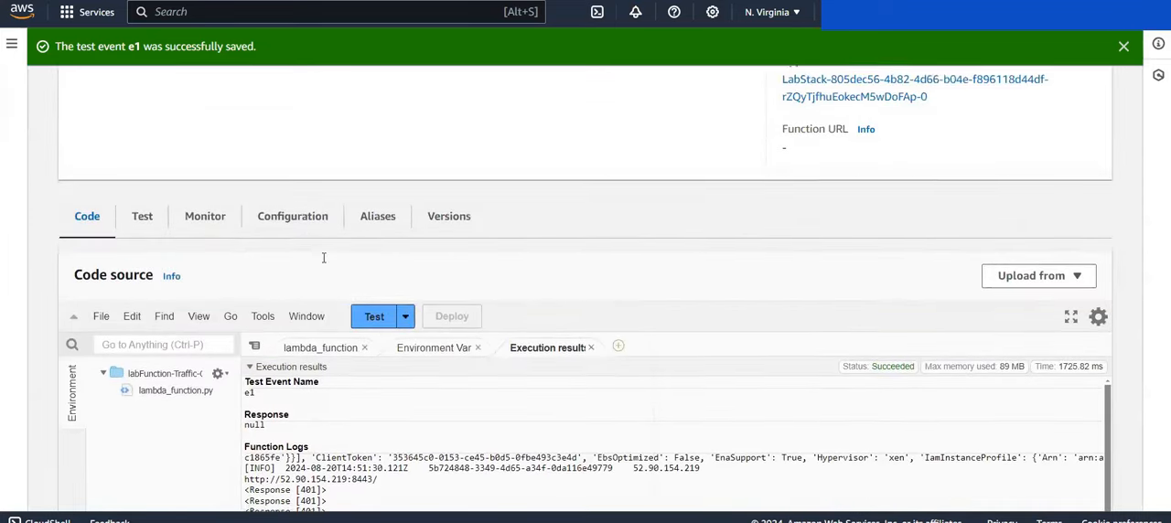
click(373, 319)
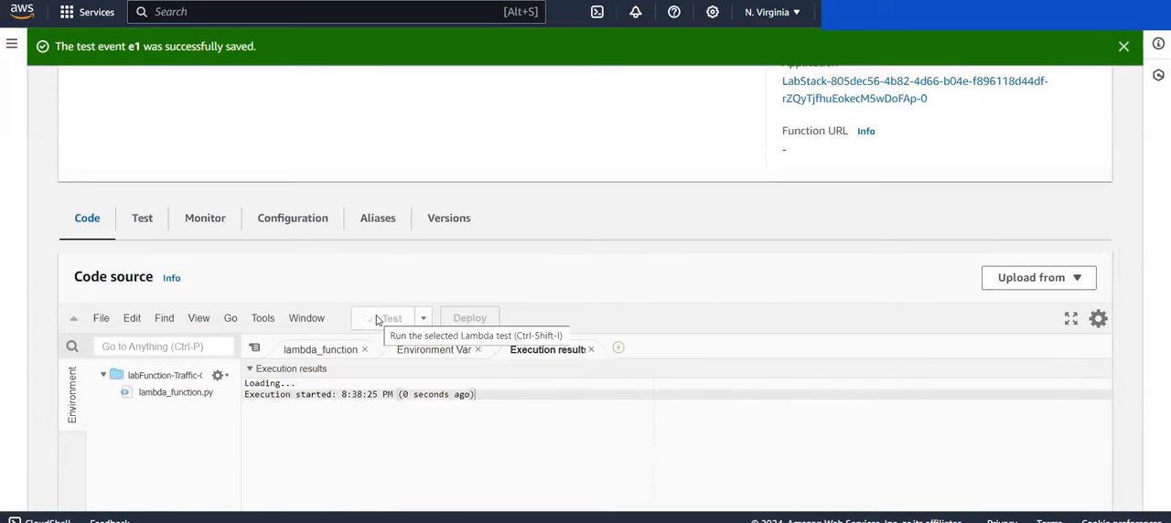
scroll(375, 320, down, 2)
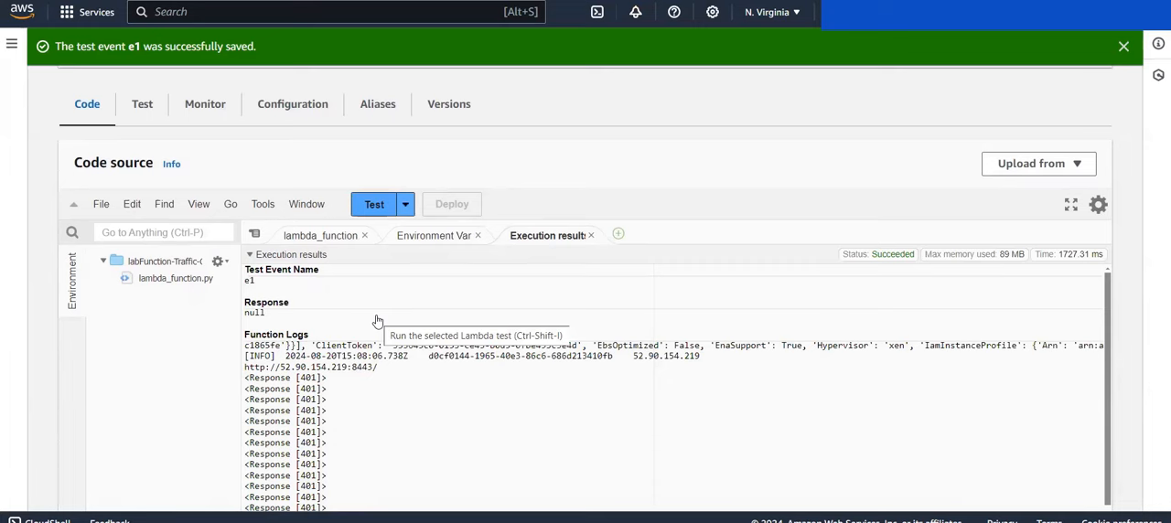
scroll(376, 321, down, 2)
scroll(214, 390, down, 3)
scroll(214, 390, up, 3)
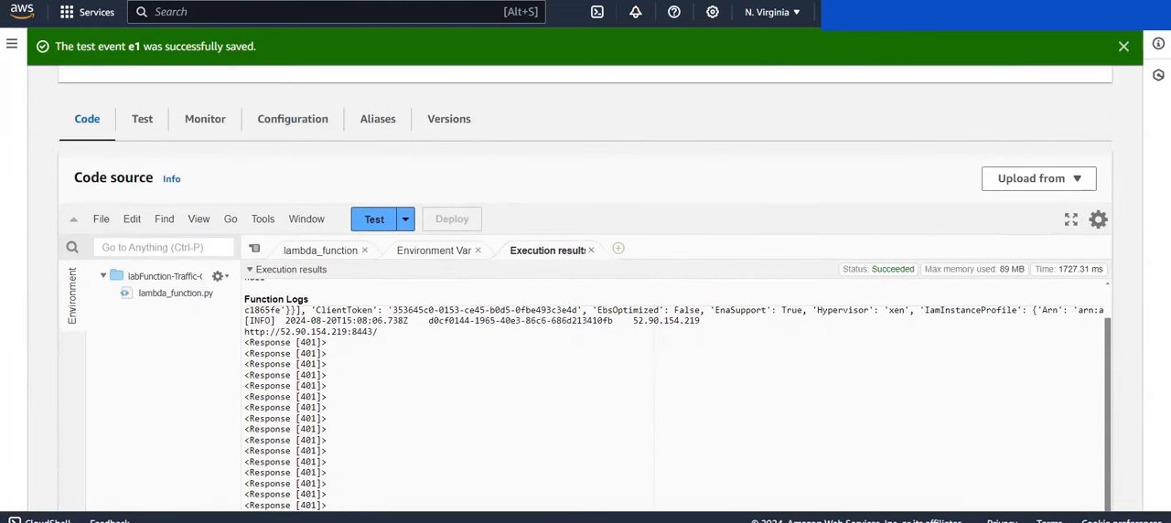
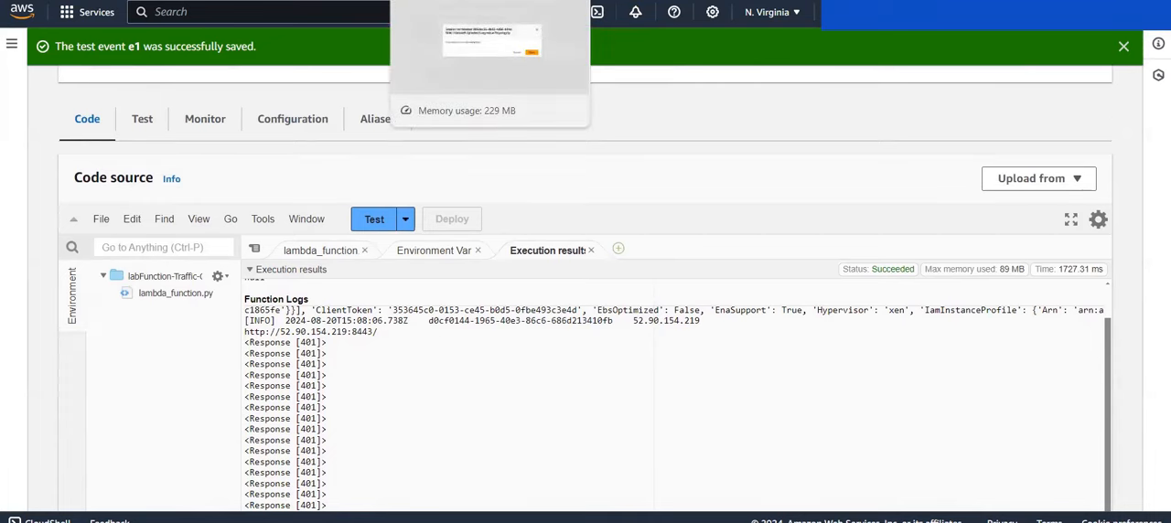
Step: Switch to CloudWatch and view all metrics to check the custom namespaces
click(457, 1)
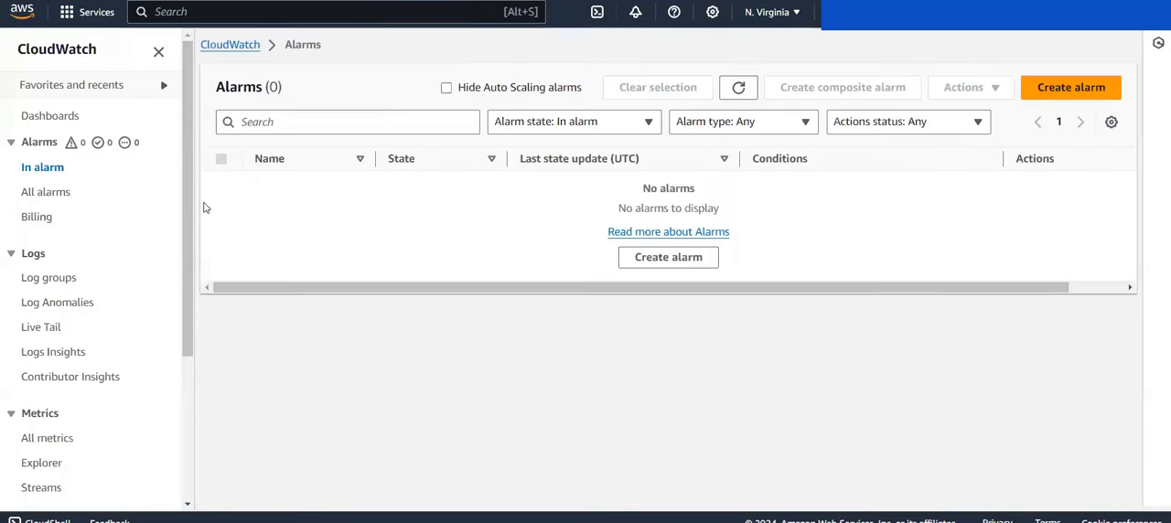
scroll(37, 317, down, 2)
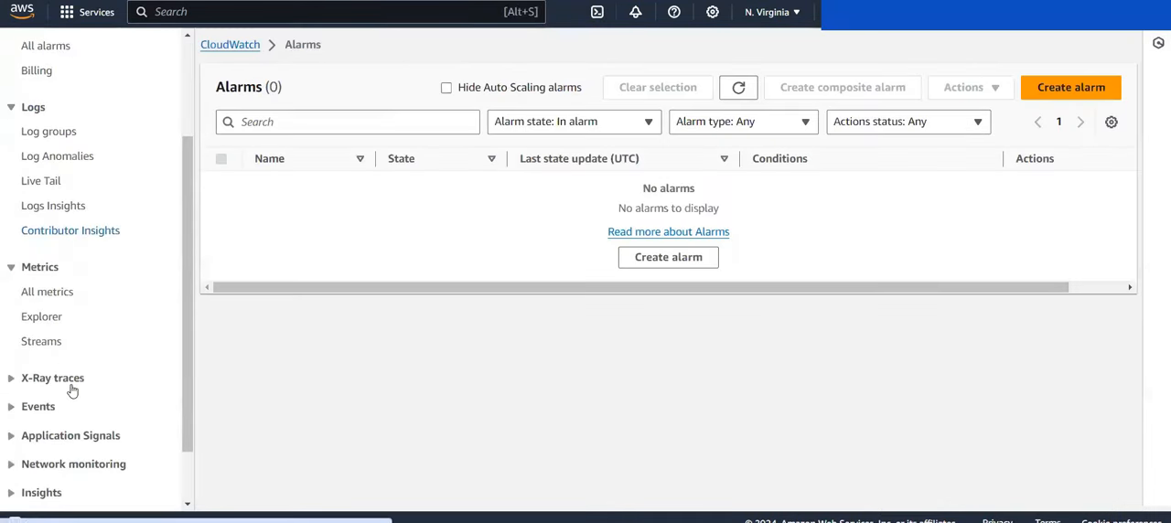
click(55, 291)
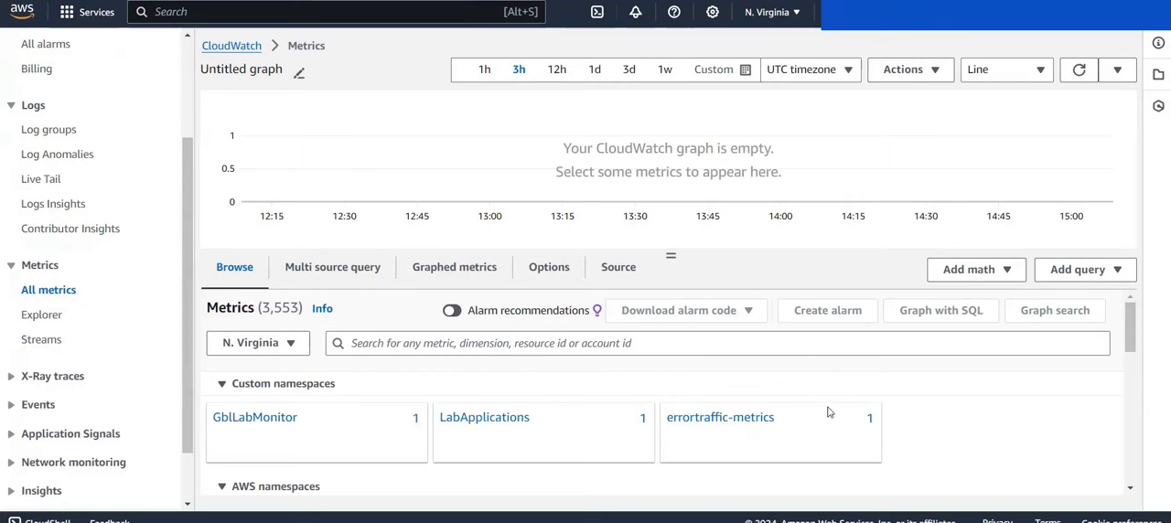
Step: Start a new CloudWatch alarm on the metric i-00dcdb06617f8e6c0 from the LabApplications namespace, under metrics with no dimensions
scroll(66, 71, up, 3)
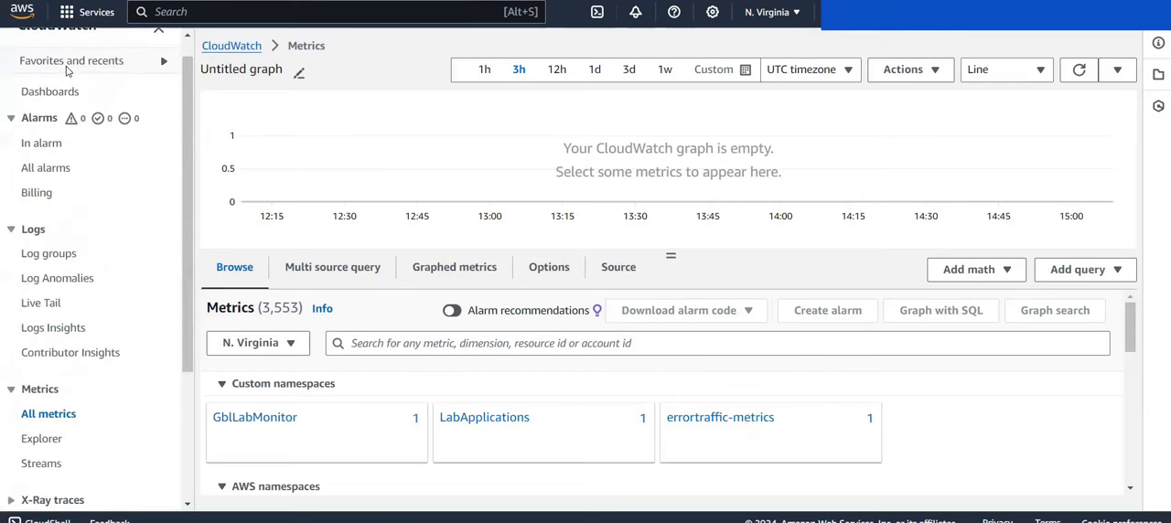
click(42, 143)
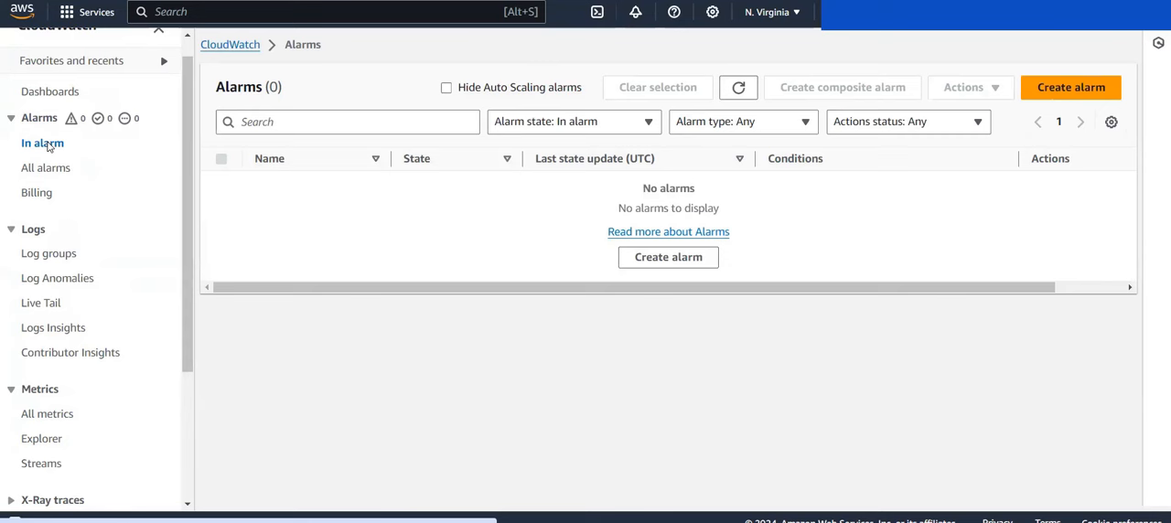
click(1065, 89)
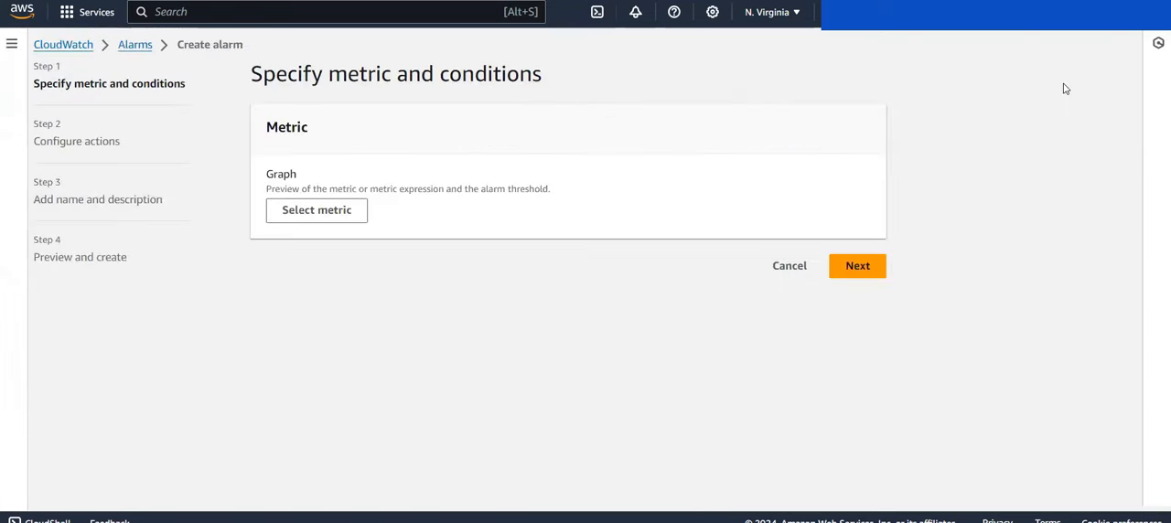
click(344, 208)
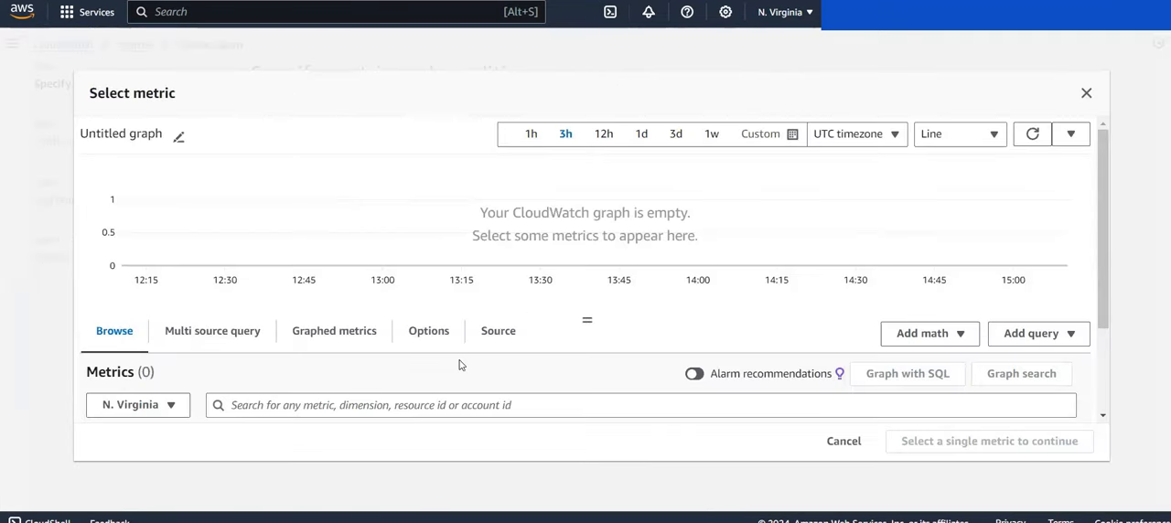
scroll(460, 365, down, 3)
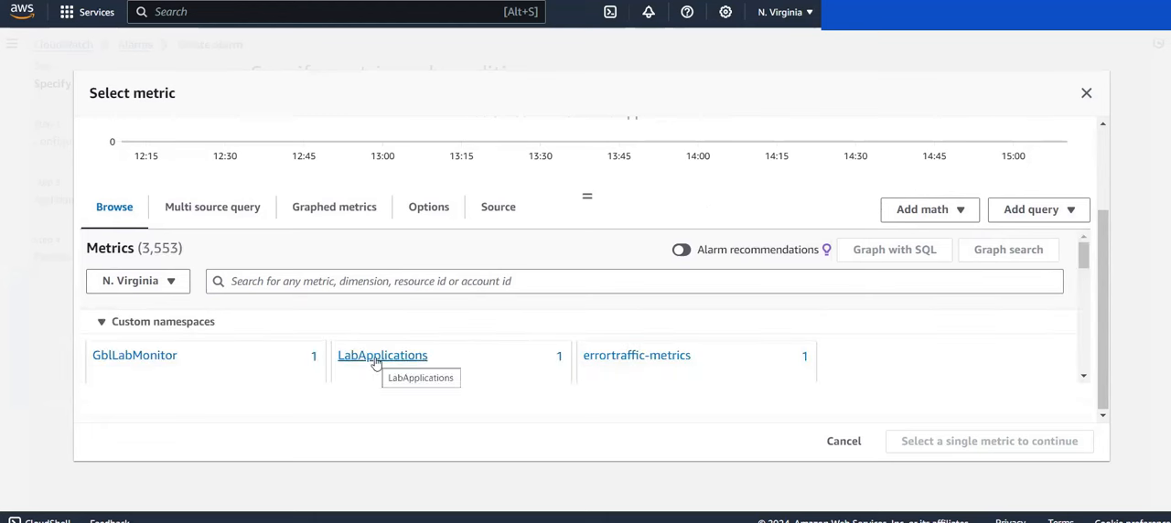
click(375, 362)
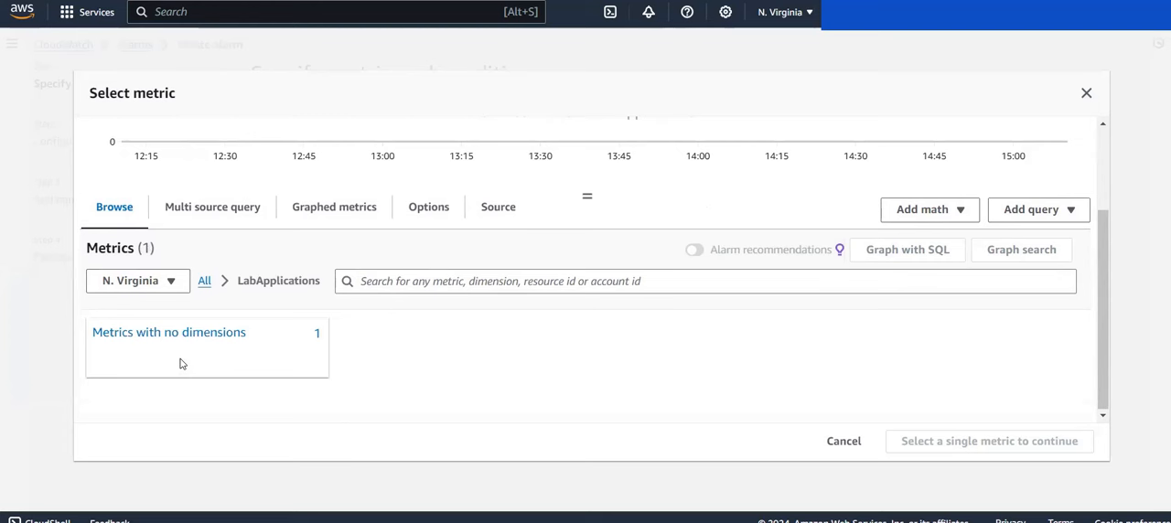
click(139, 337)
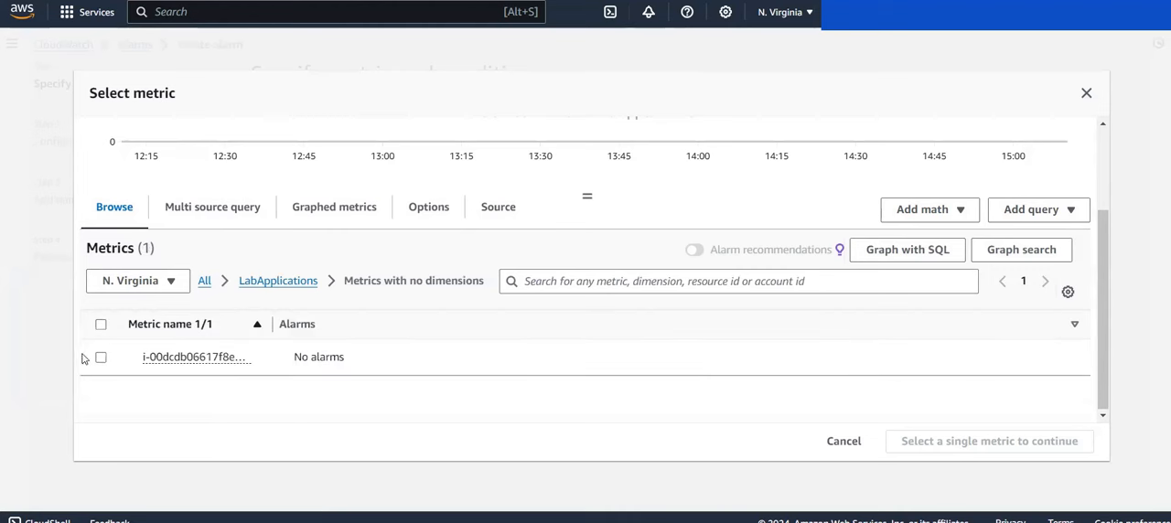
click(102, 358)
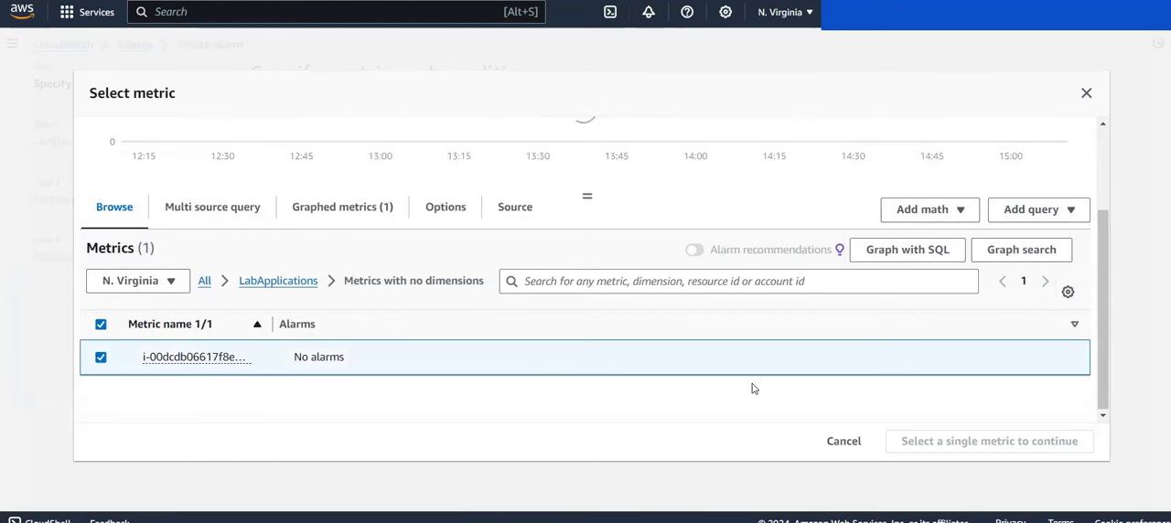
scroll(641, 362, up, 1)
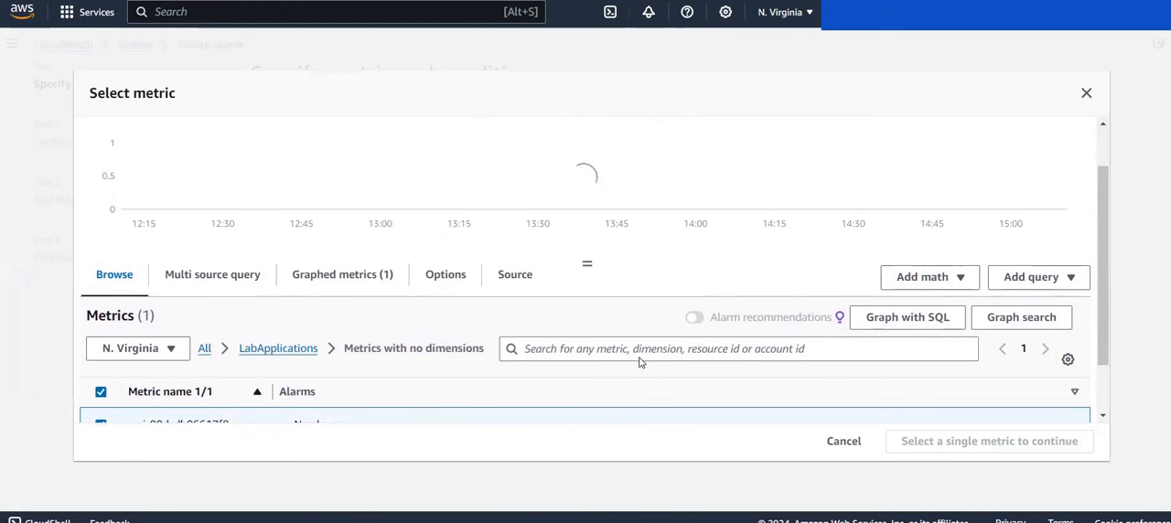
scroll(640, 363, down, 1)
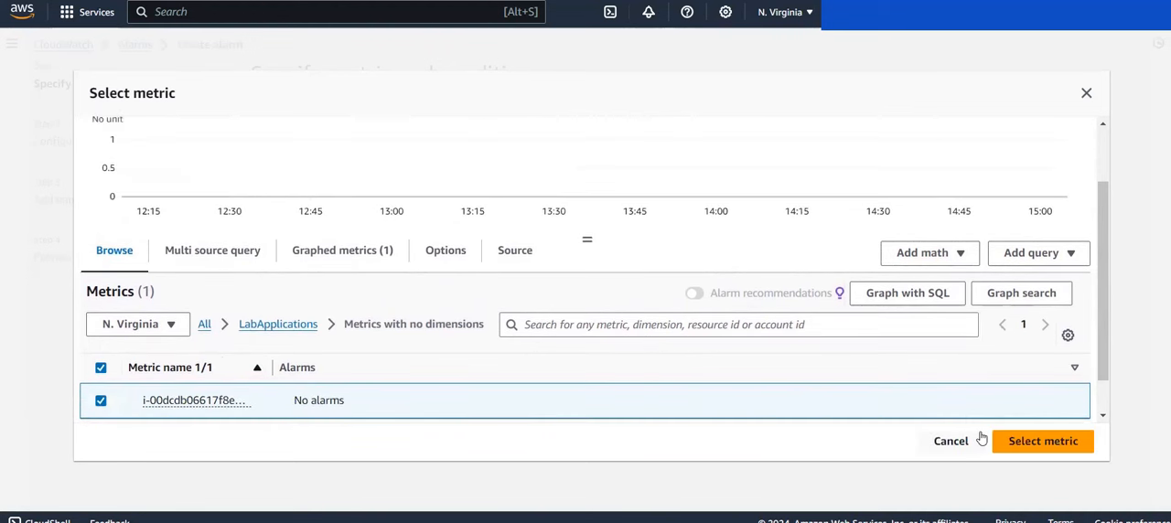
click(1029, 443)
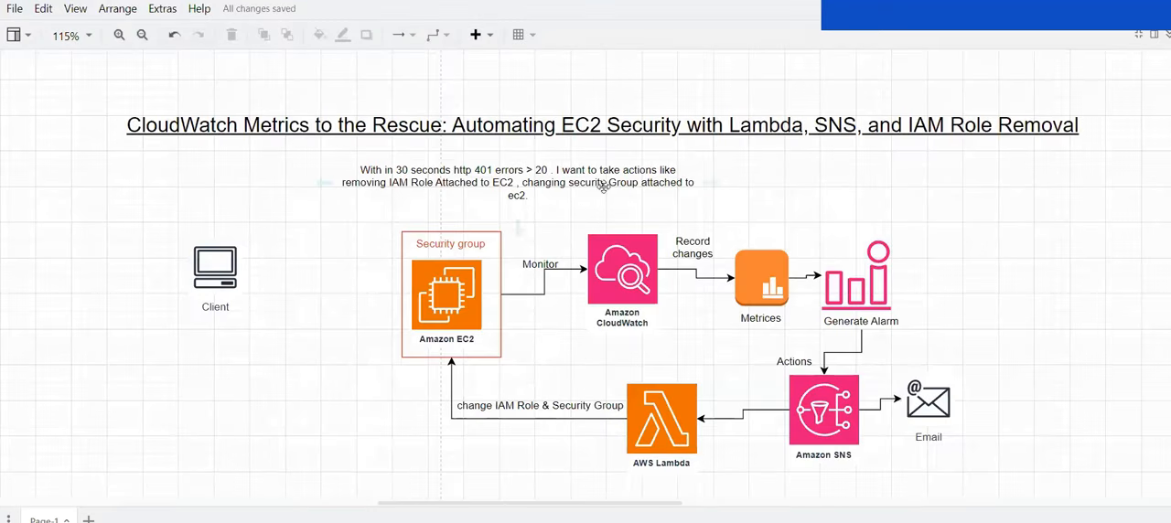
Step: Check the 401 error criterion in the architecture diagram and set the alarm metric's period to 30 seconds
click(365, 188)
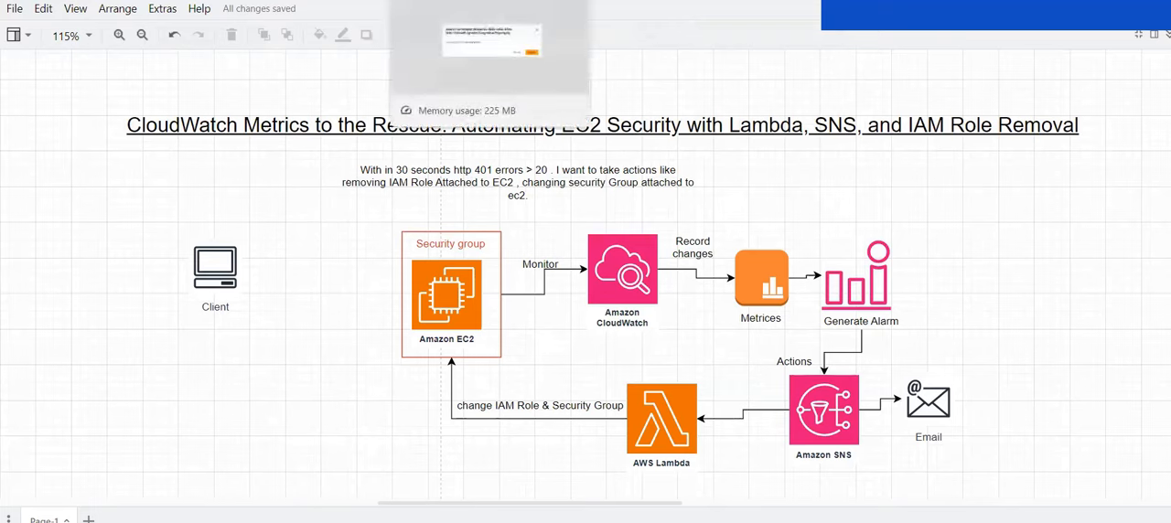
click(316, 1)
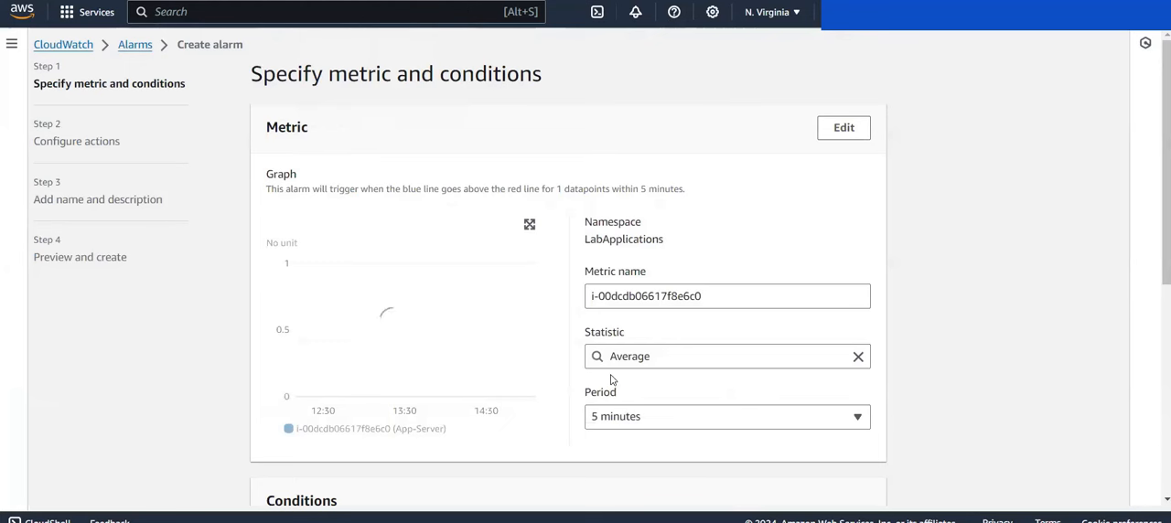
click(630, 417)
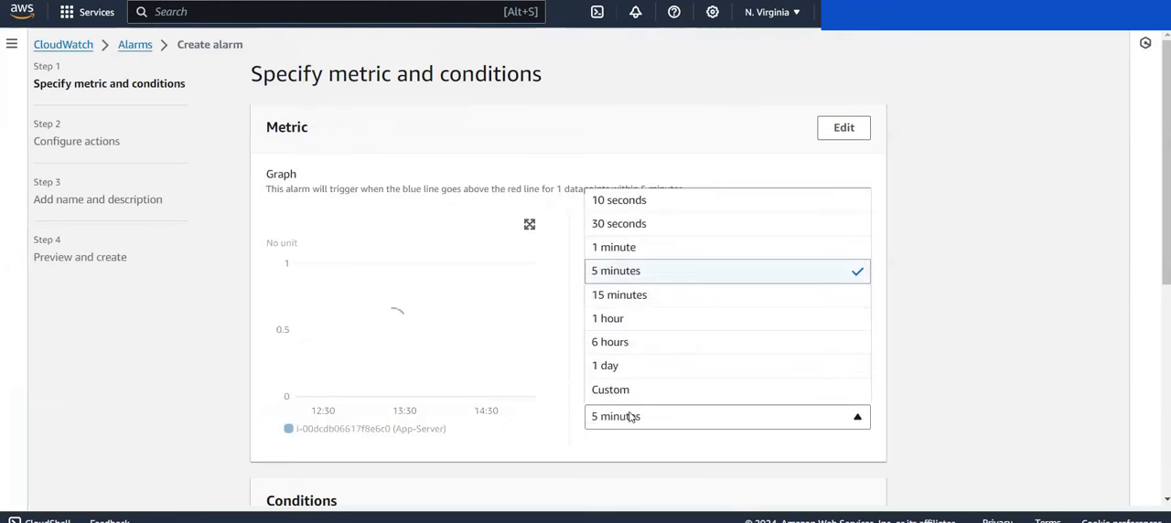
click(638, 227)
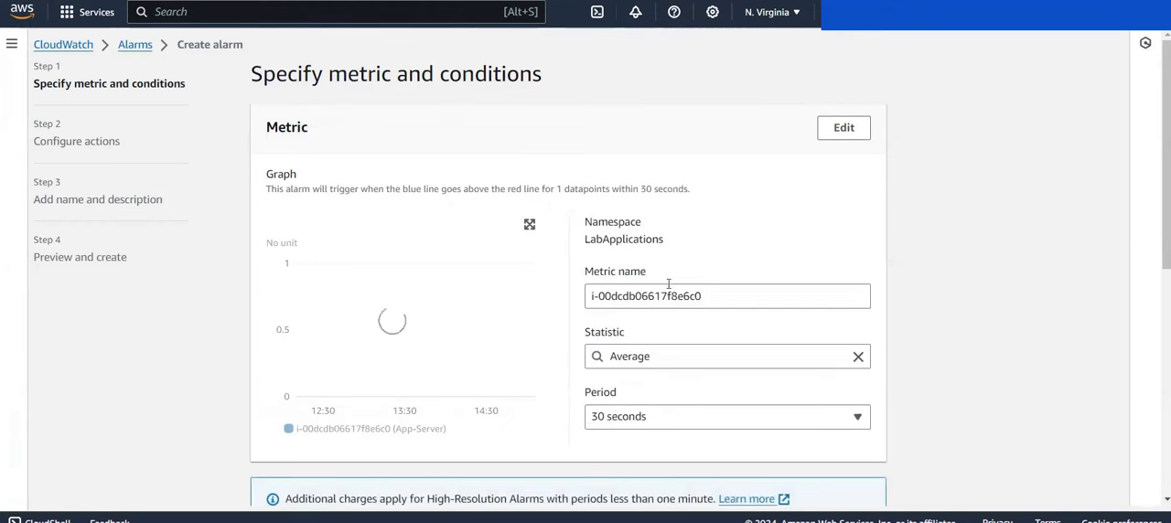
Step: Set the static alarm condition to trigger when the metric is greater than 20
scroll(668, 283, down, 1)
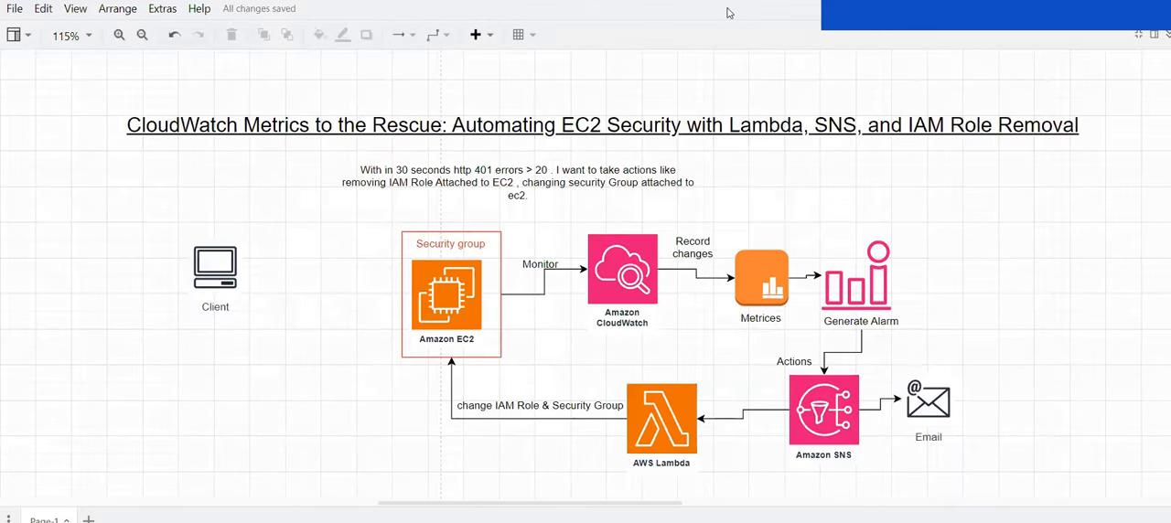
click(523, 175)
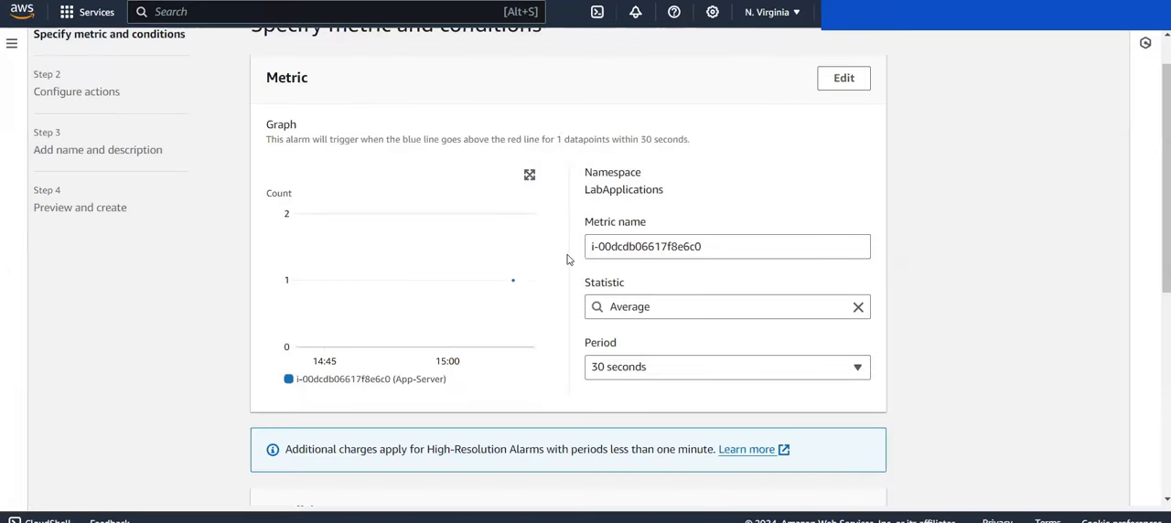
scroll(569, 259, down, 3)
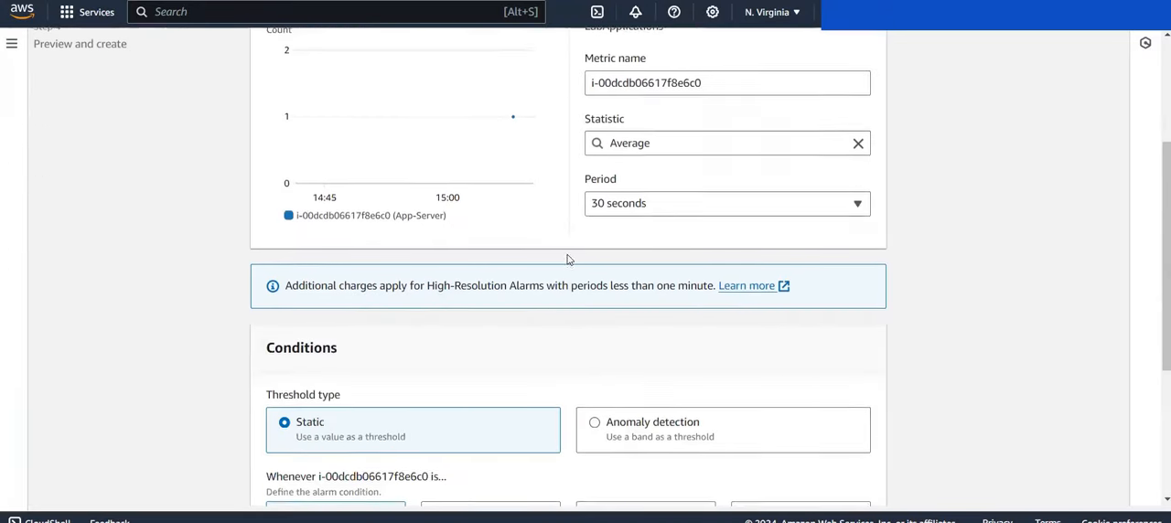
scroll(567, 260, down, 2)
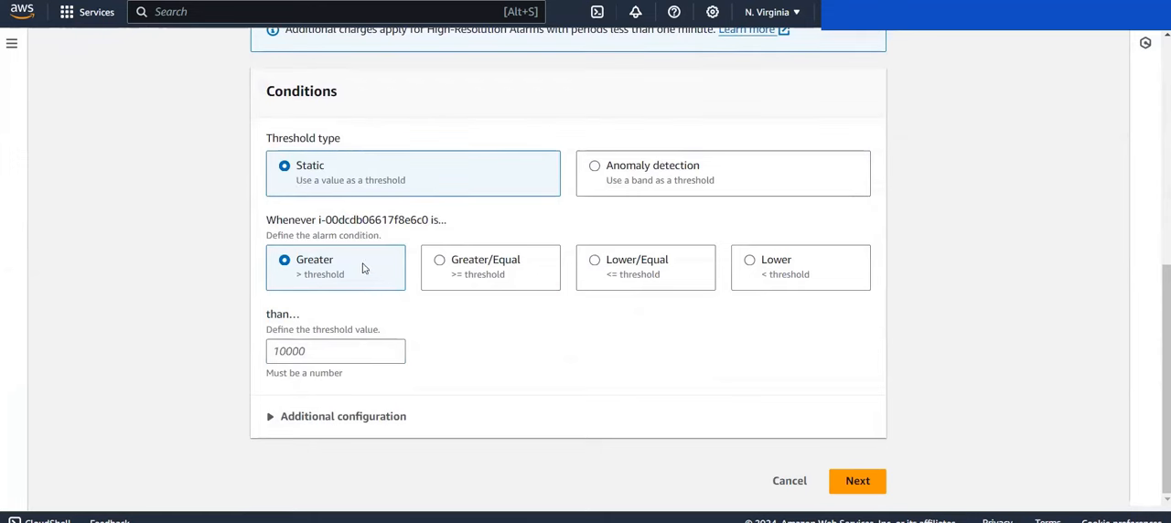
scroll(452, 186, up, 3)
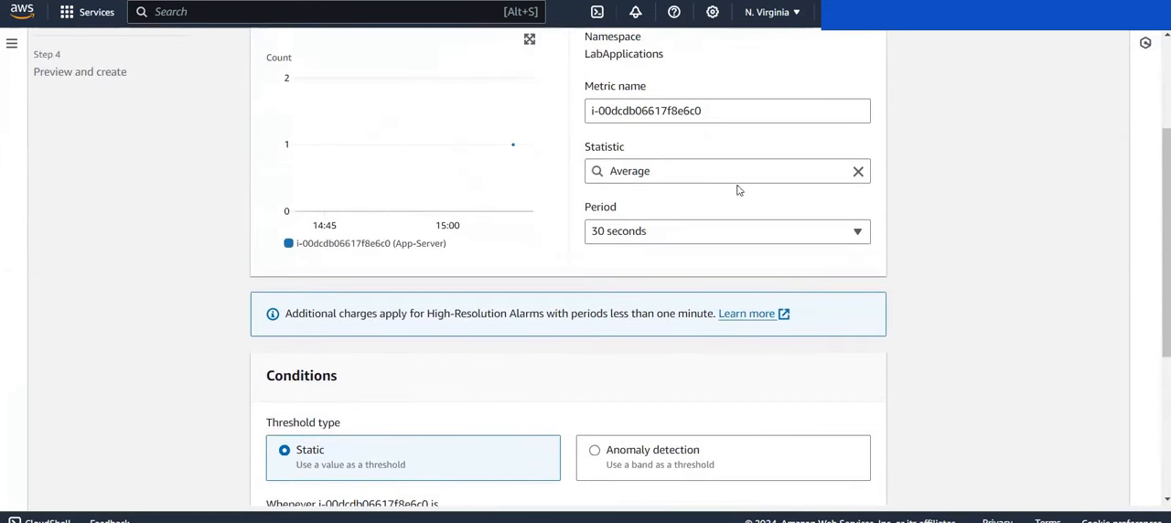
scroll(496, 309, down, 3)
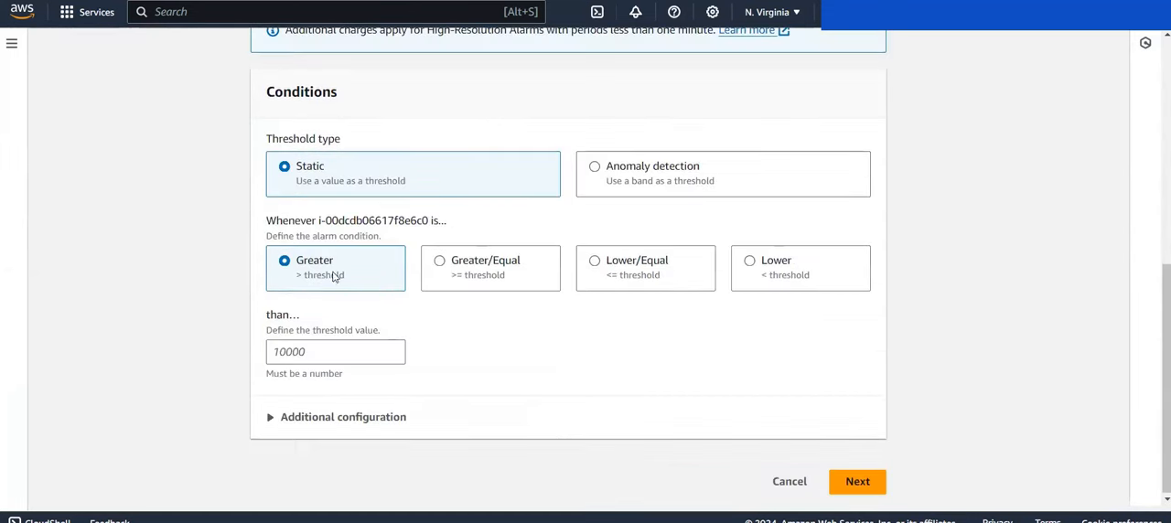
click(301, 351)
text(20)
Step: Set missing data to be treated as good (not breaching threshold) and continue to configuring the alarm actions
click(293, 418)
scroll(294, 421, down, 2)
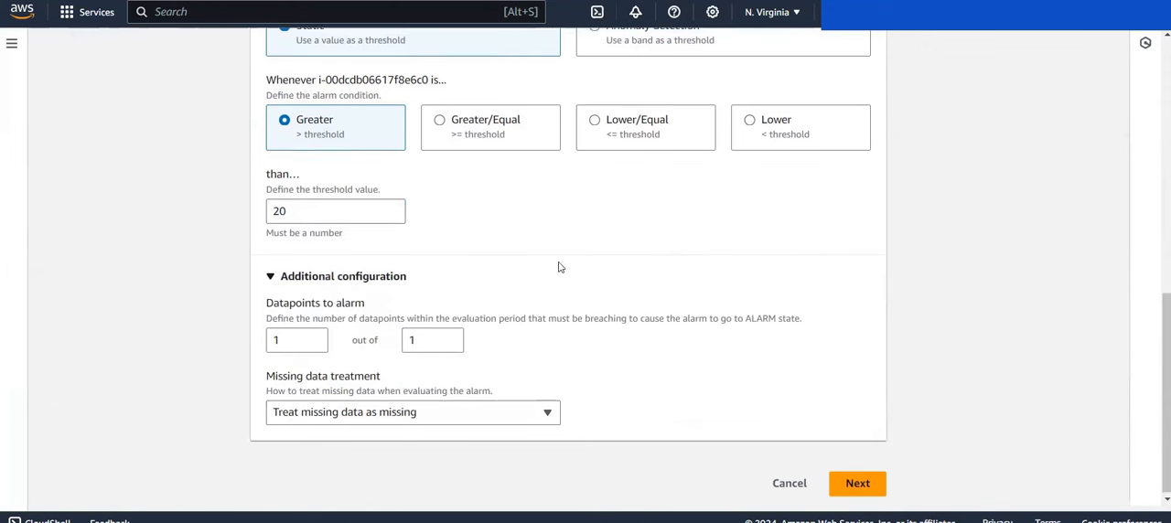
click(474, 414)
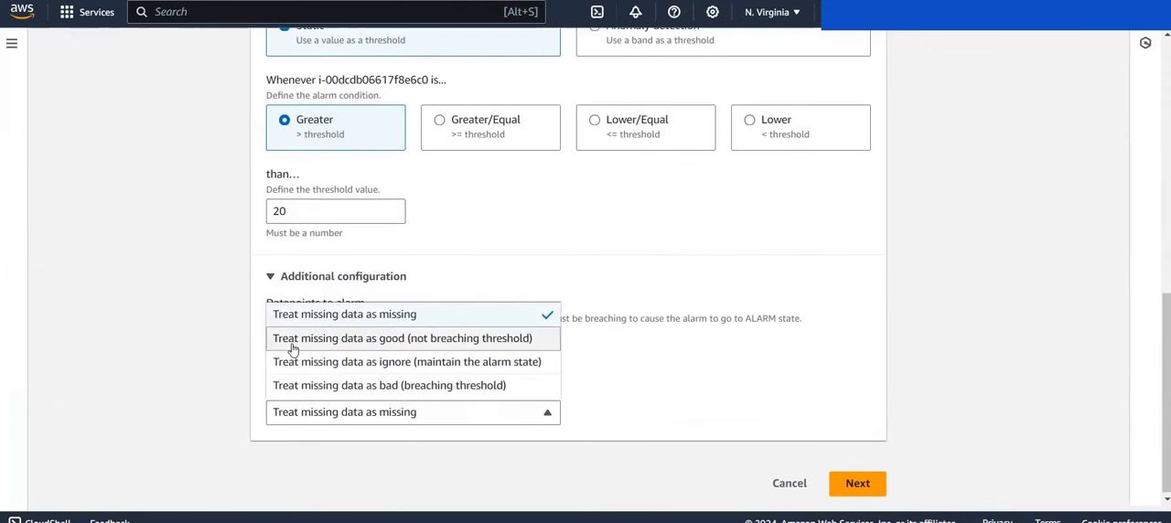
click(391, 340)
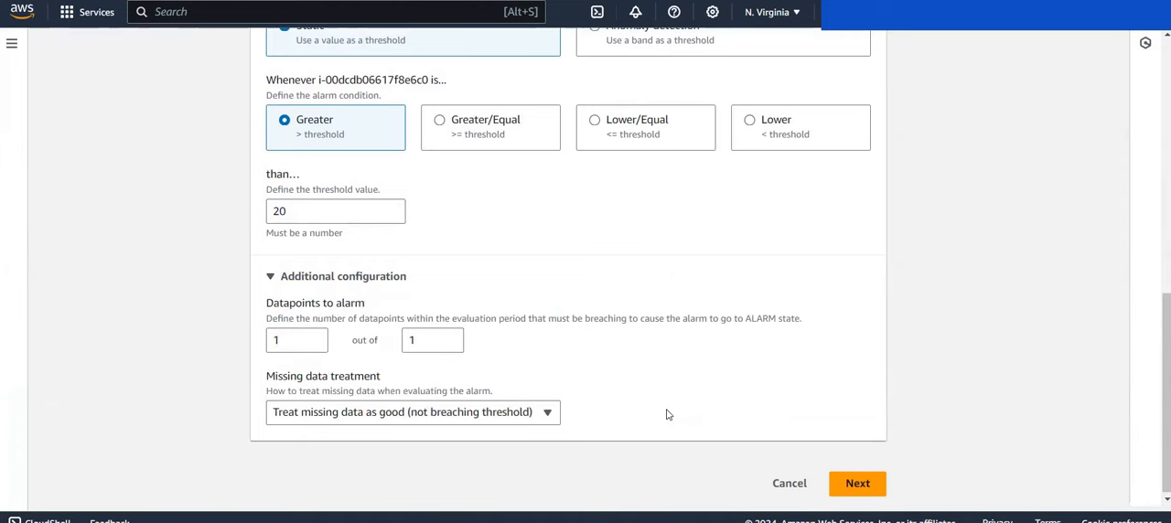
scroll(667, 411, up, 10)
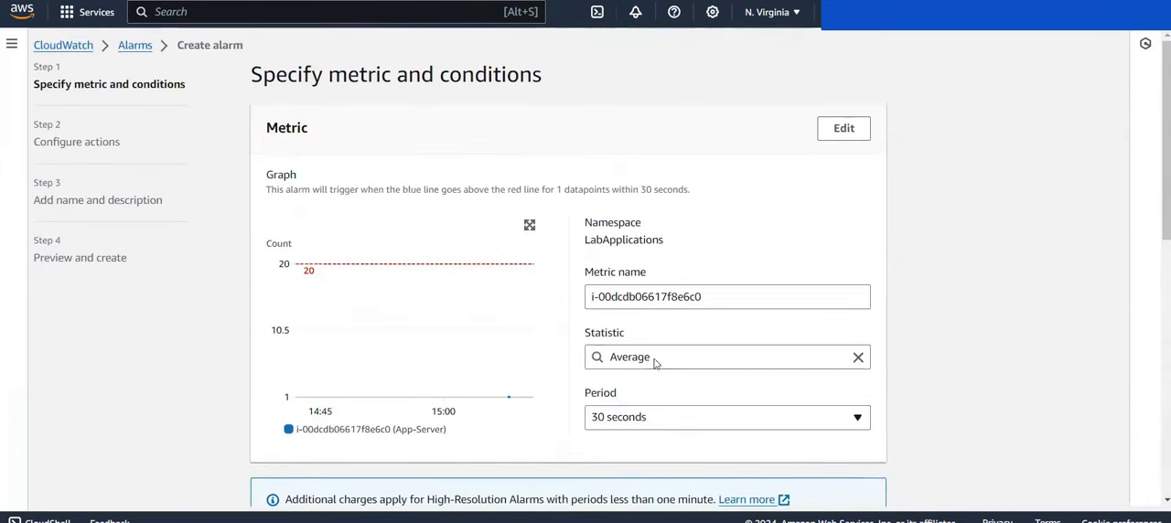
scroll(797, 199, down, 10)
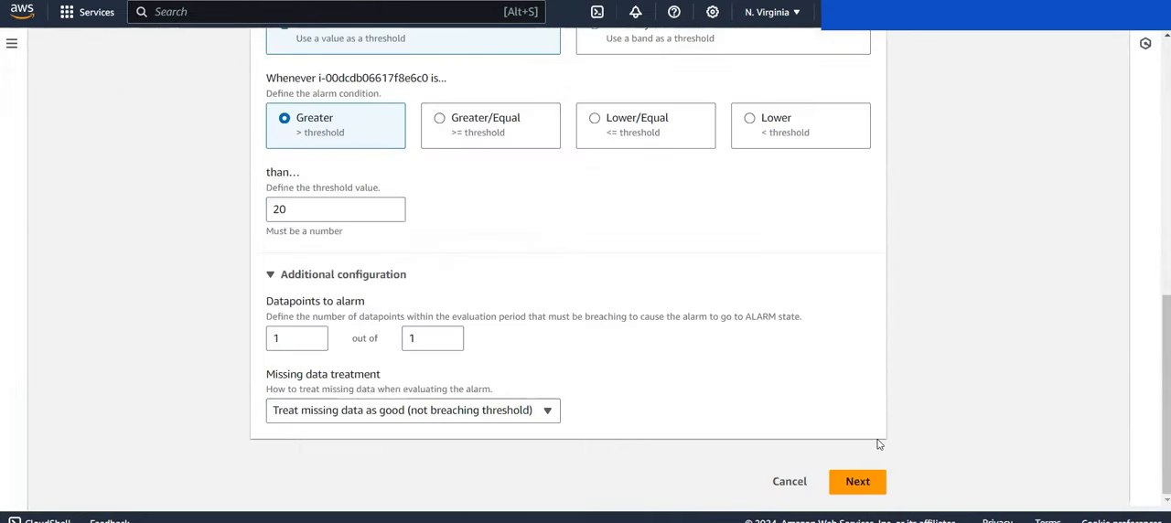
click(859, 482)
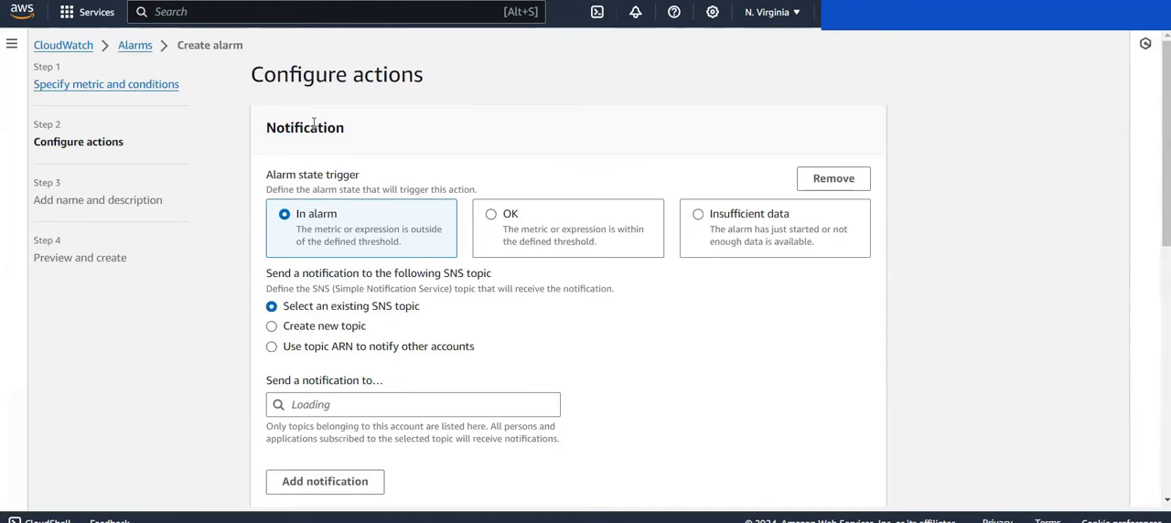
Step: Check for an existing SNS topic for the In alarm notification and set up a new topic named UnauthorizedExceptionNotification
scroll(348, 220, down, 1)
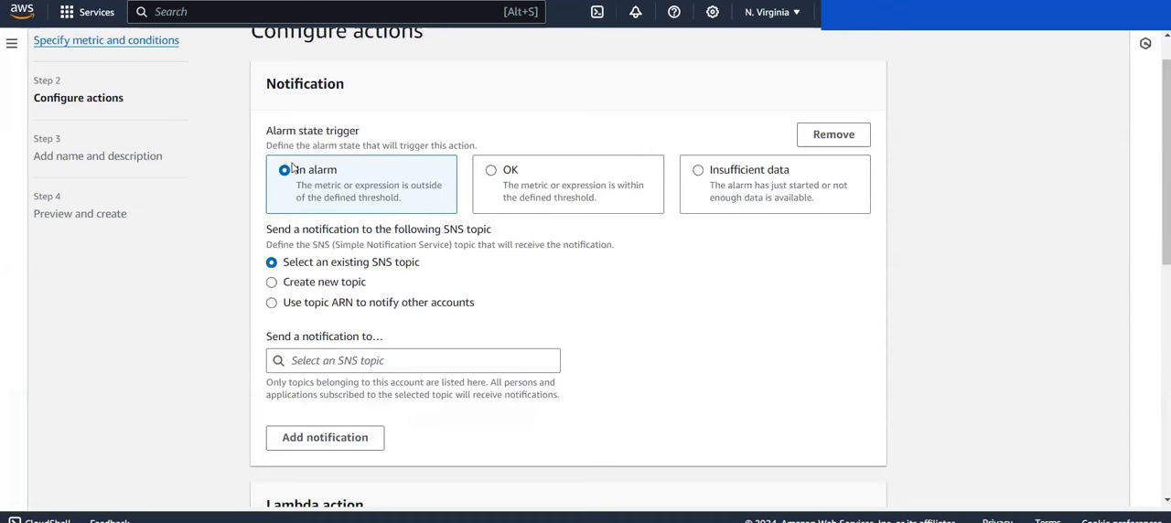
scroll(345, 193, down, 1)
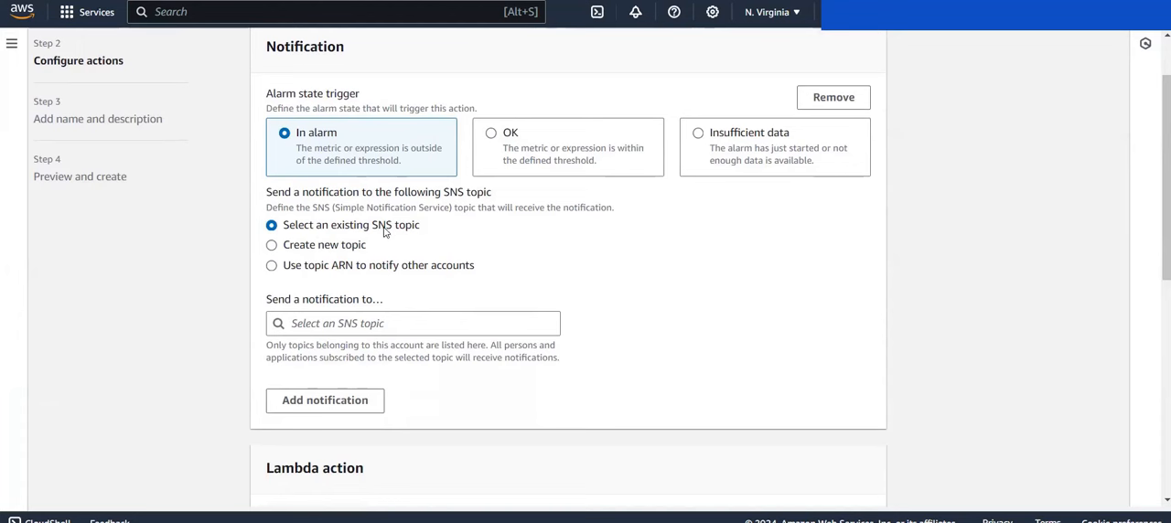
click(392, 322)
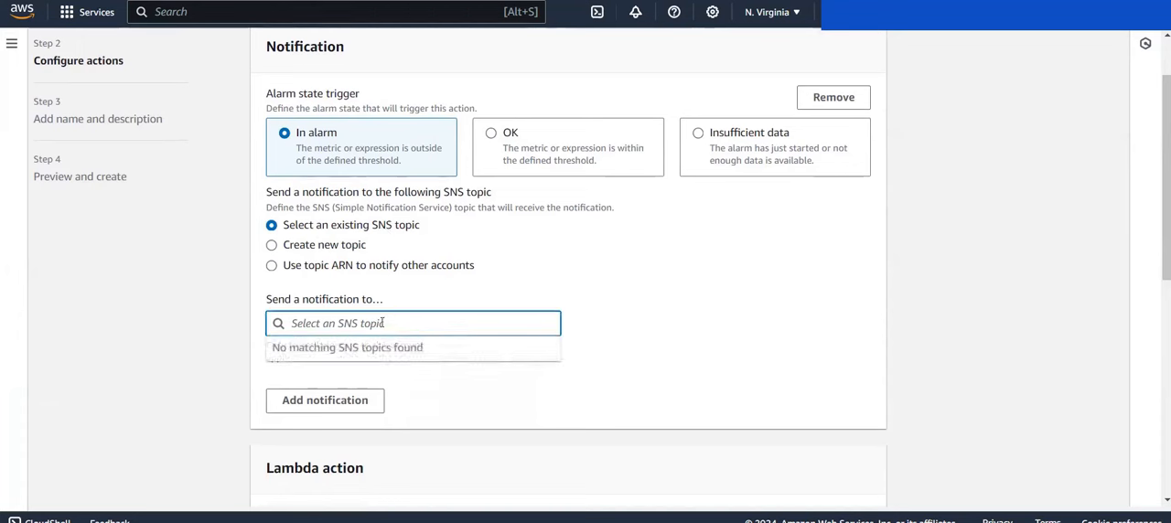
click(436, 297)
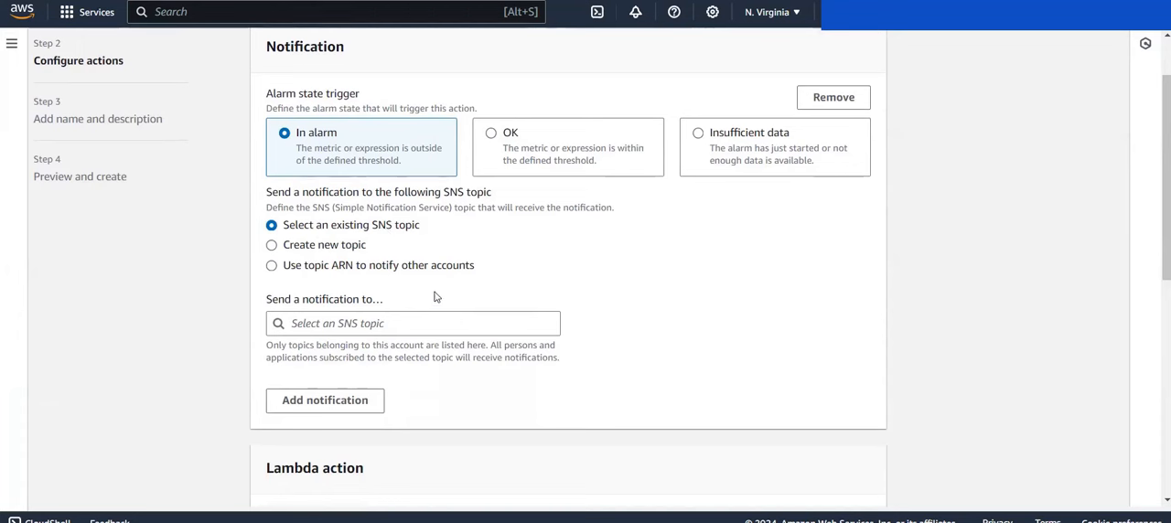
click(334, 253)
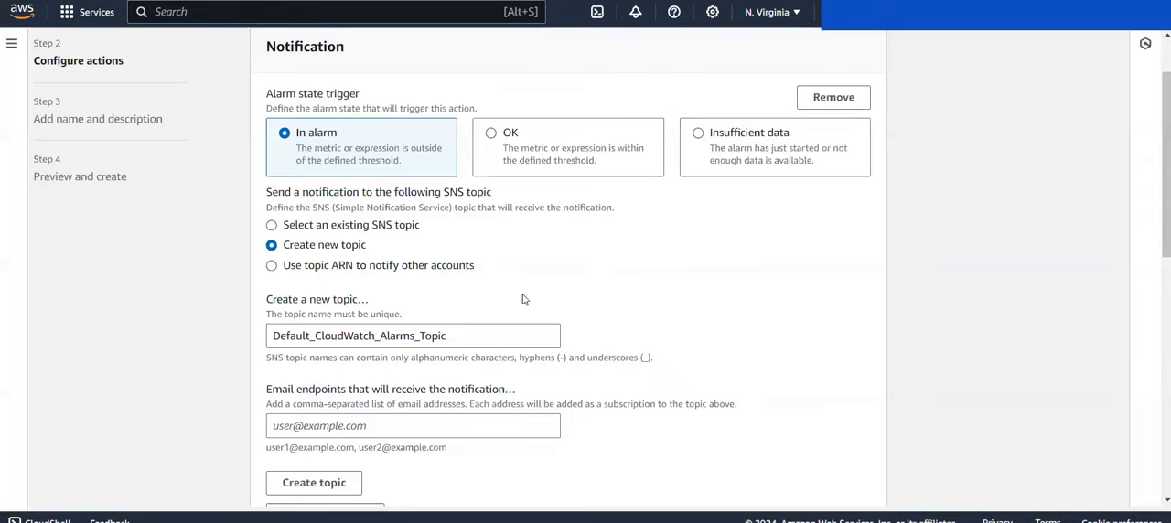
click(456, 336)
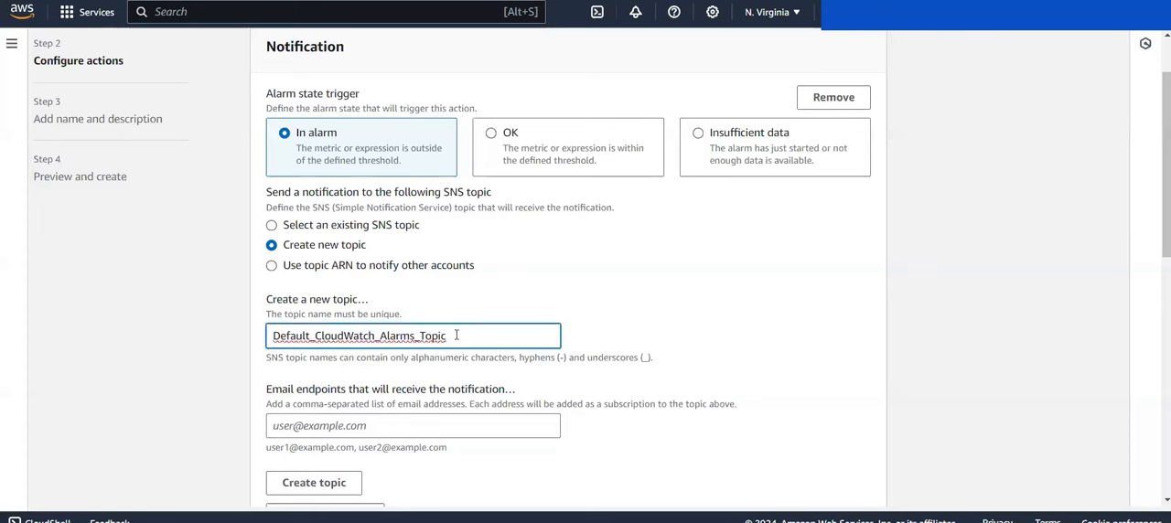
key(ctrl+a)
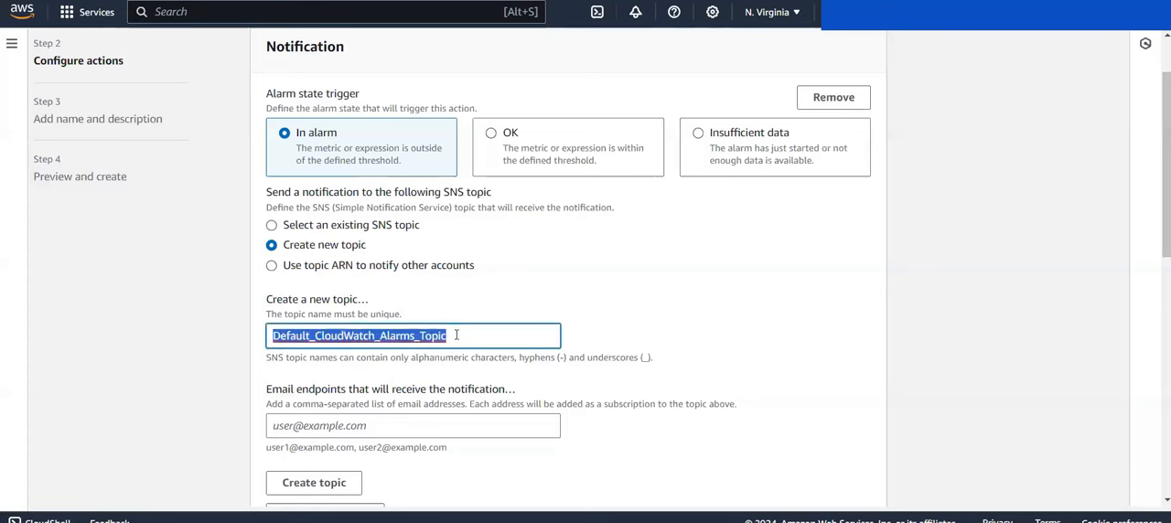
text(UnauthorizedExceptionNotification)
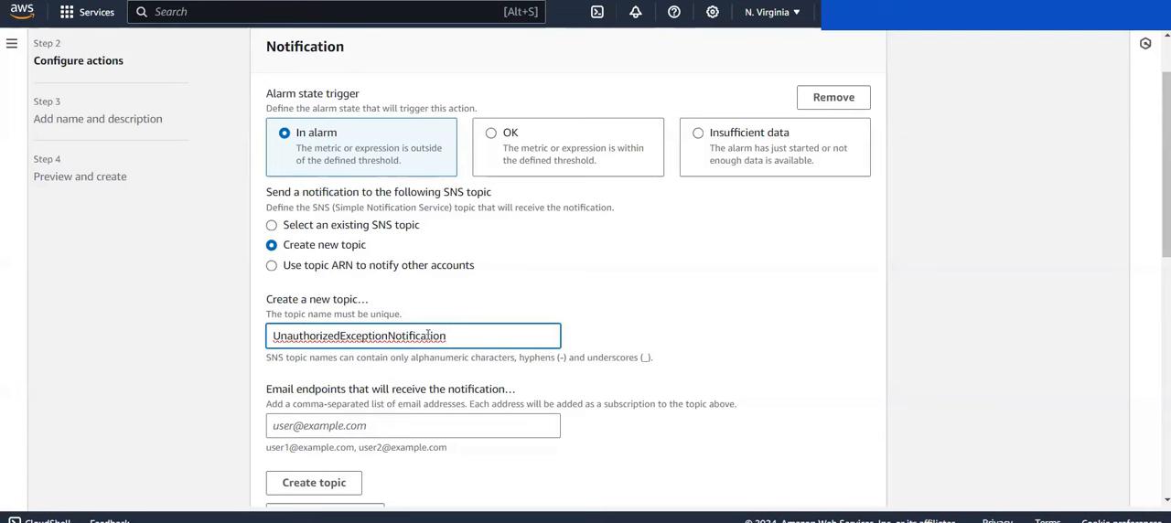
Step: Copy the temporary email address from Temp Mail into the topic's email endpoints and create the SNS topic
scroll(428, 336, down, 1)
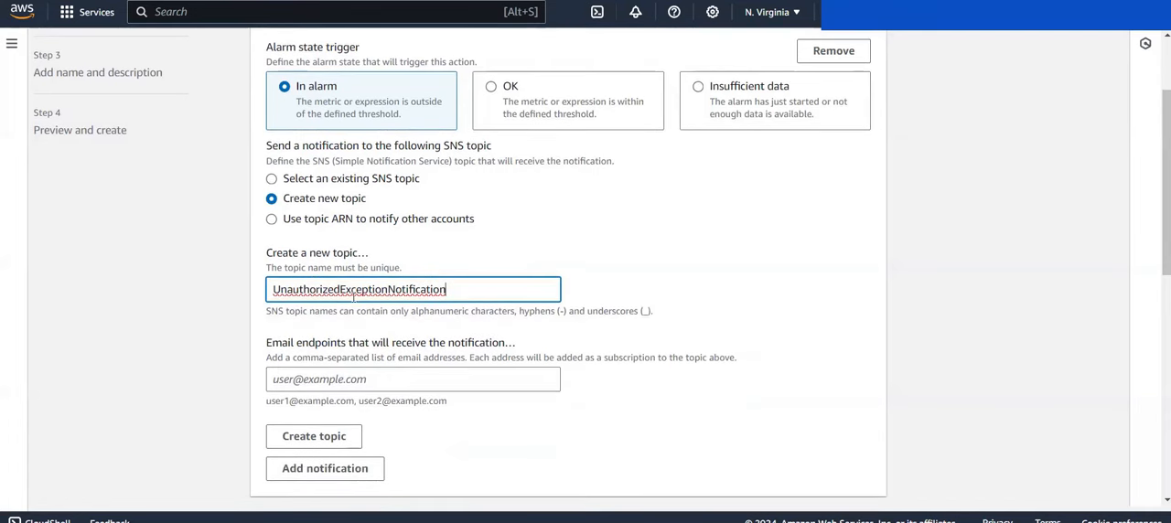
scroll(385, 291, down, 2)
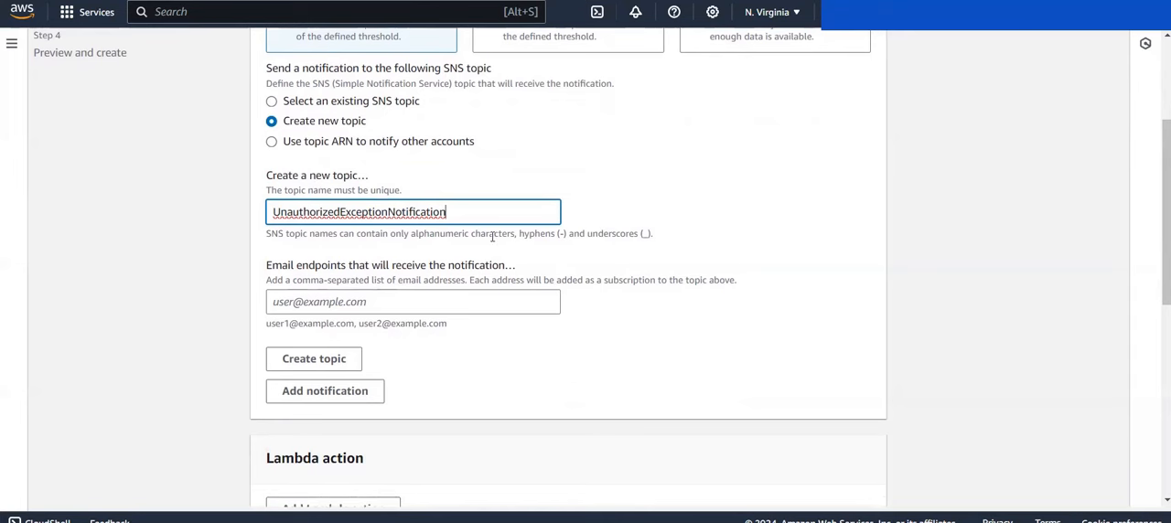
scroll(492, 236, down, 1)
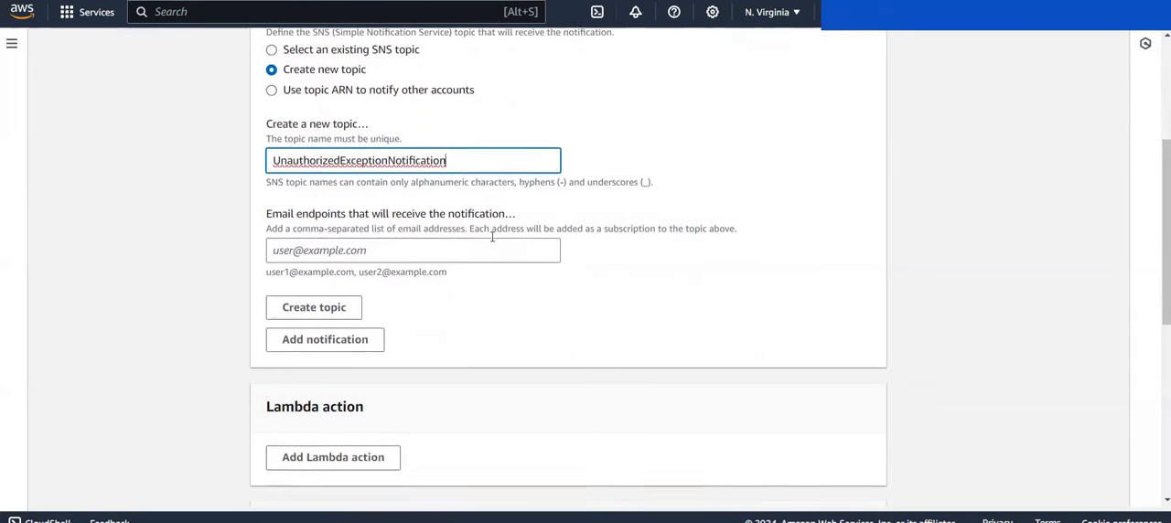
click(302, 250)
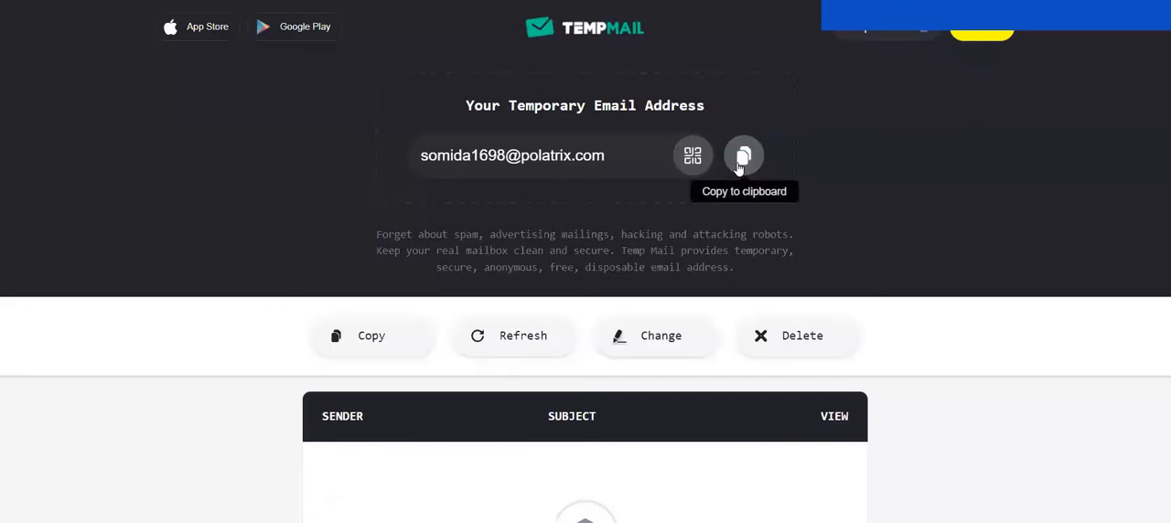
click(740, 162)
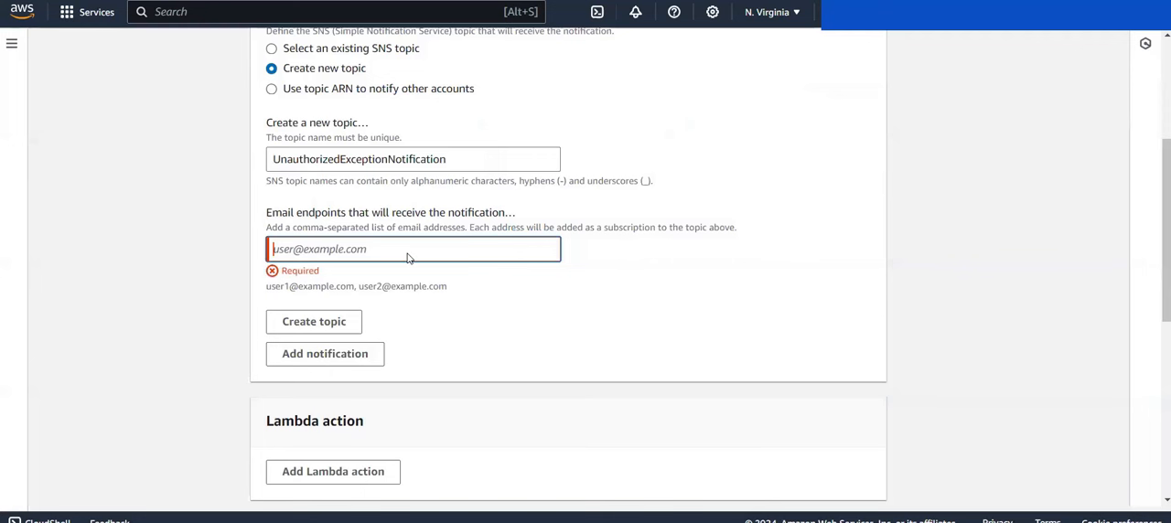
key(ctrl+v)
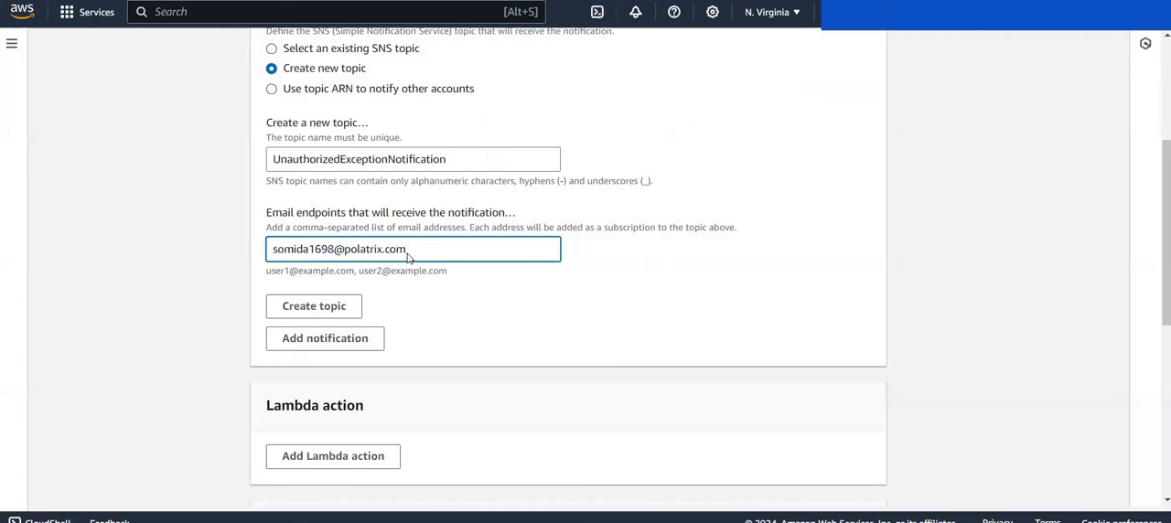
click(347, 306)
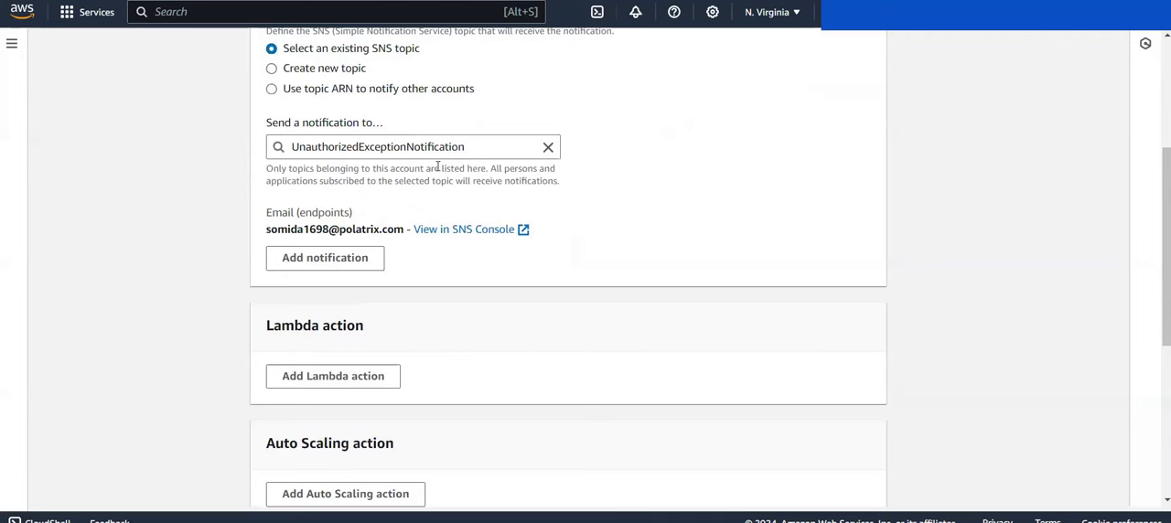
Step: Switch to Temp Mail, open the AWS Notifications subscription email in a separate tab, confirm the subscription and close the confirmation page
click(771, 0)
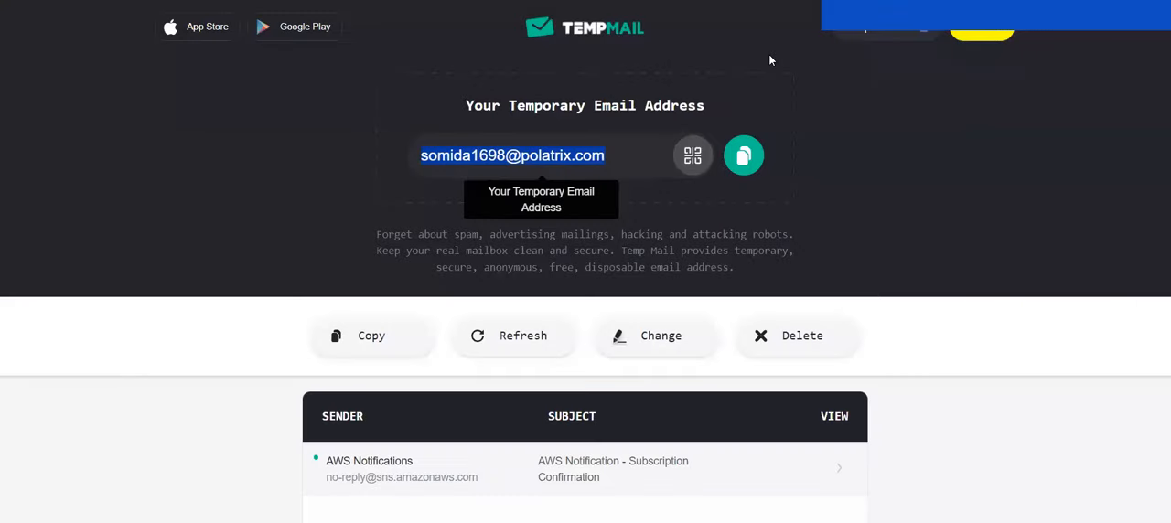
scroll(411, 275, down, 2)
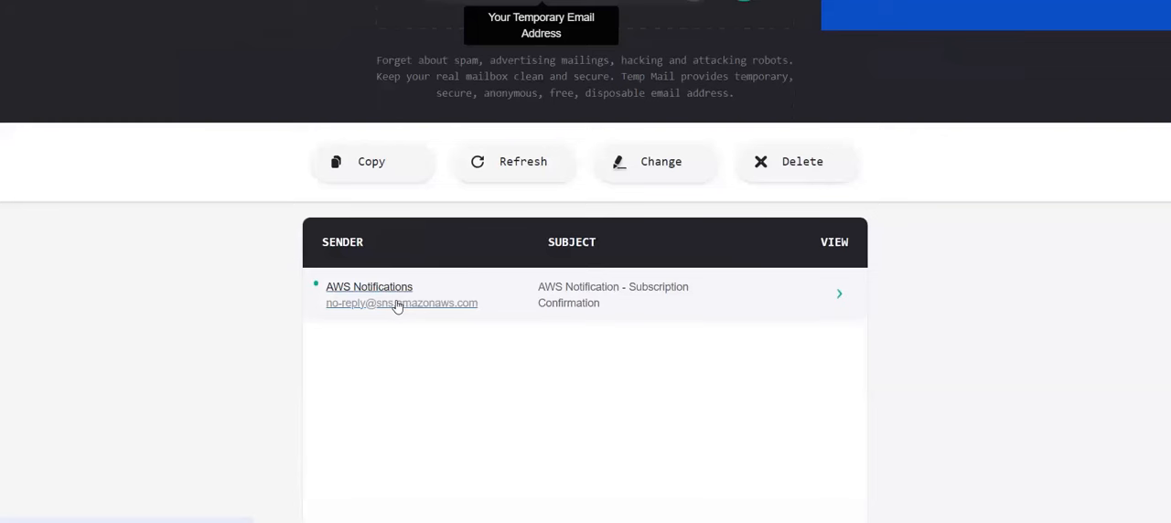
right_click(396, 305)
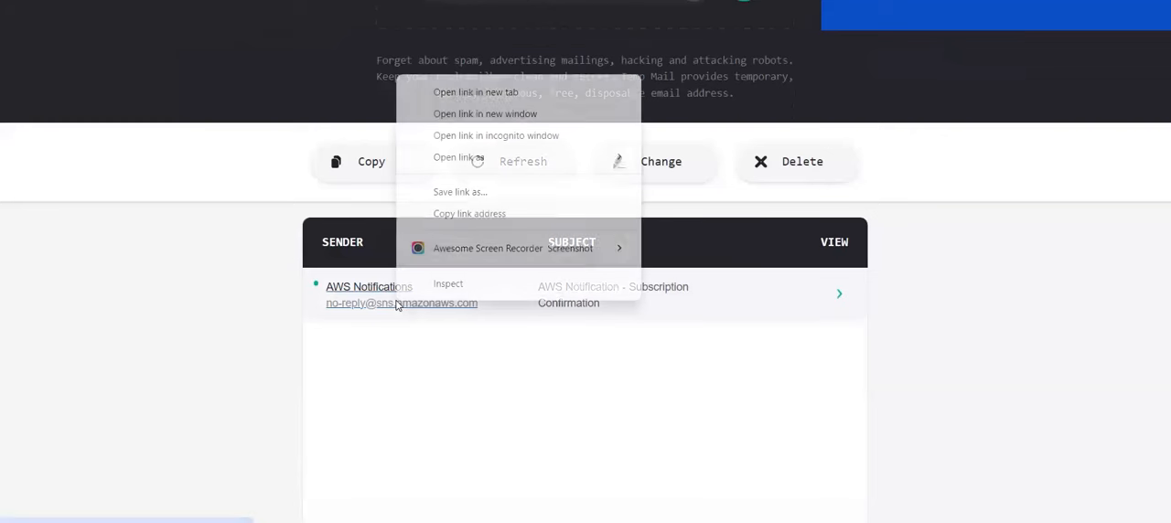
click(491, 98)
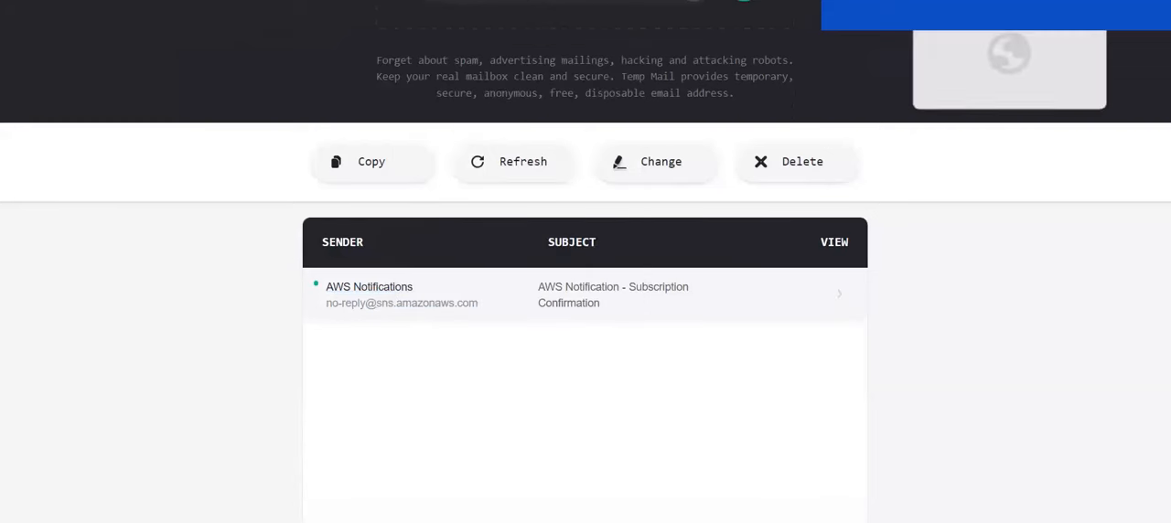
click(979, 2)
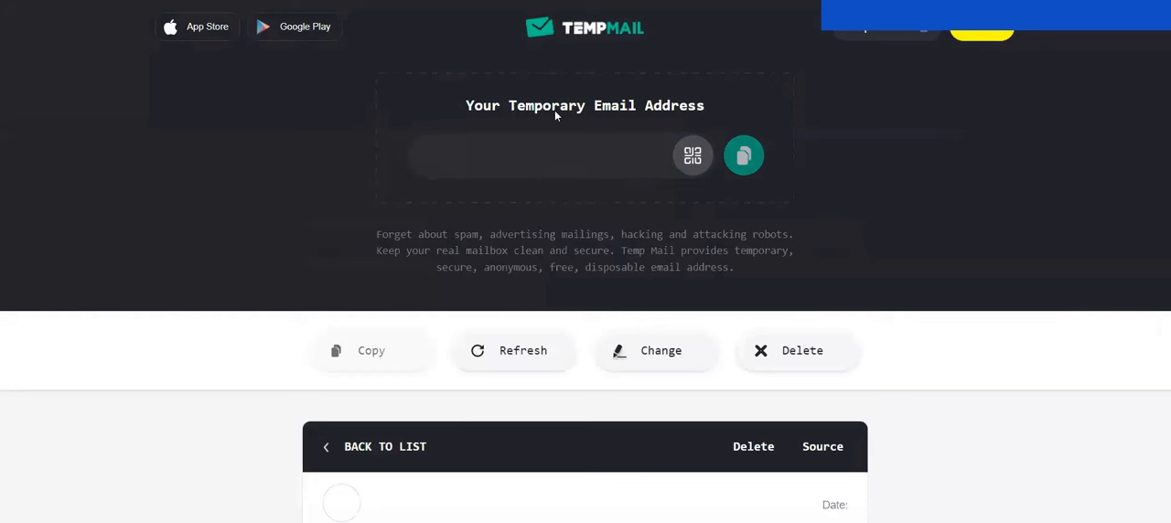
scroll(556, 253, down, 2)
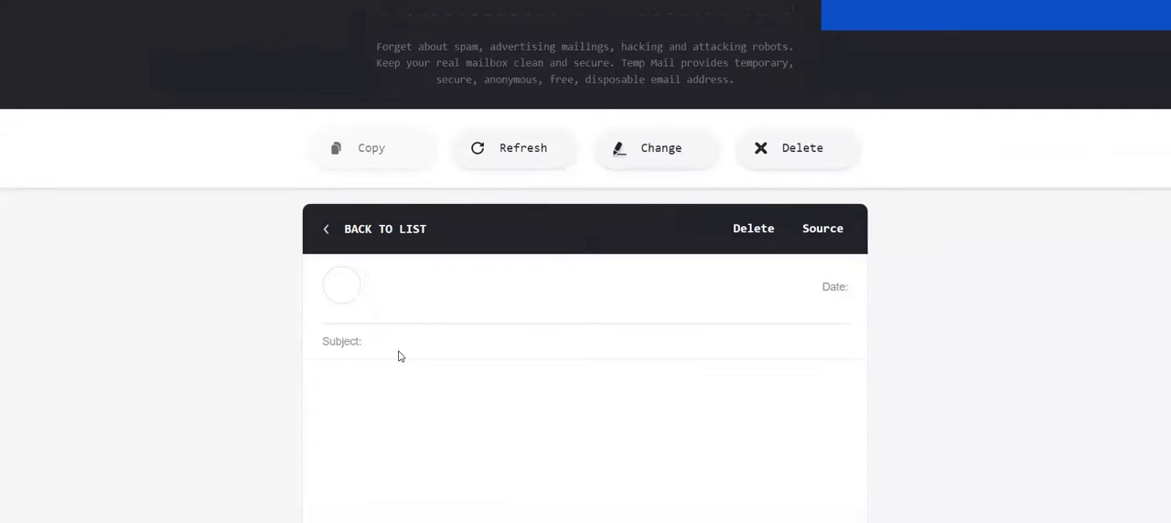
scroll(400, 355, down, 1)
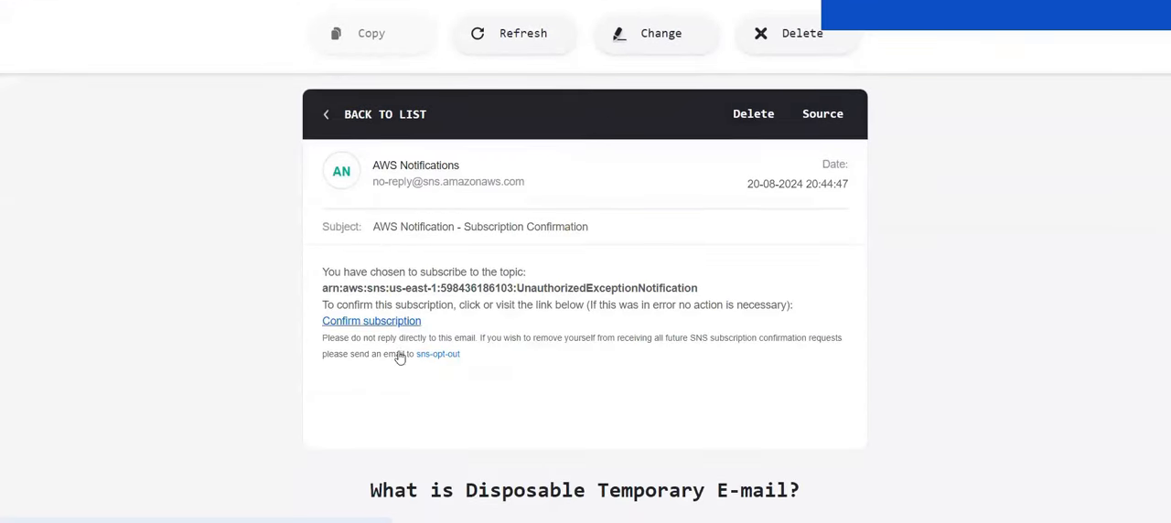
click(356, 326)
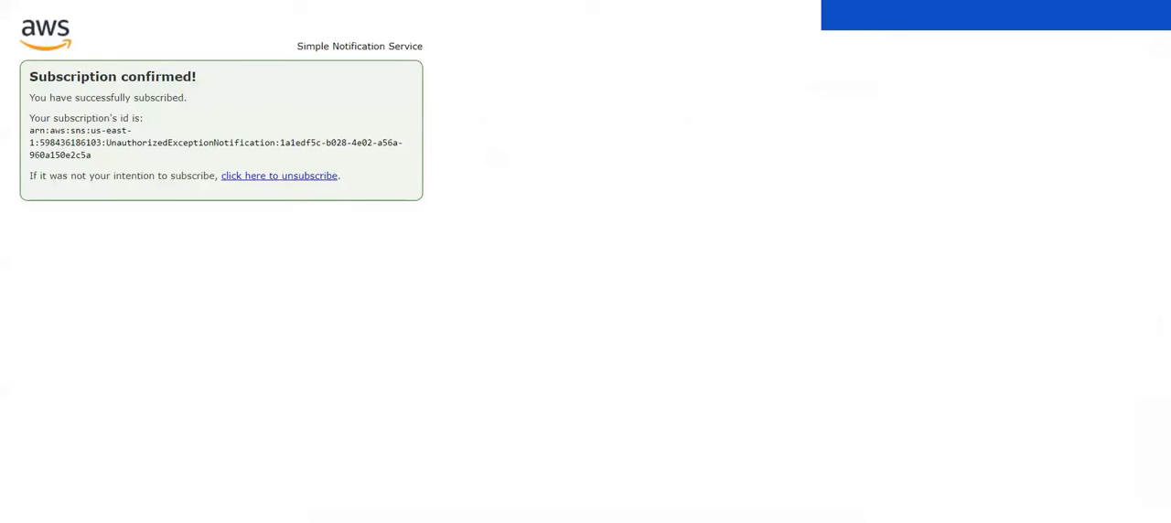
key(ctrl+w)
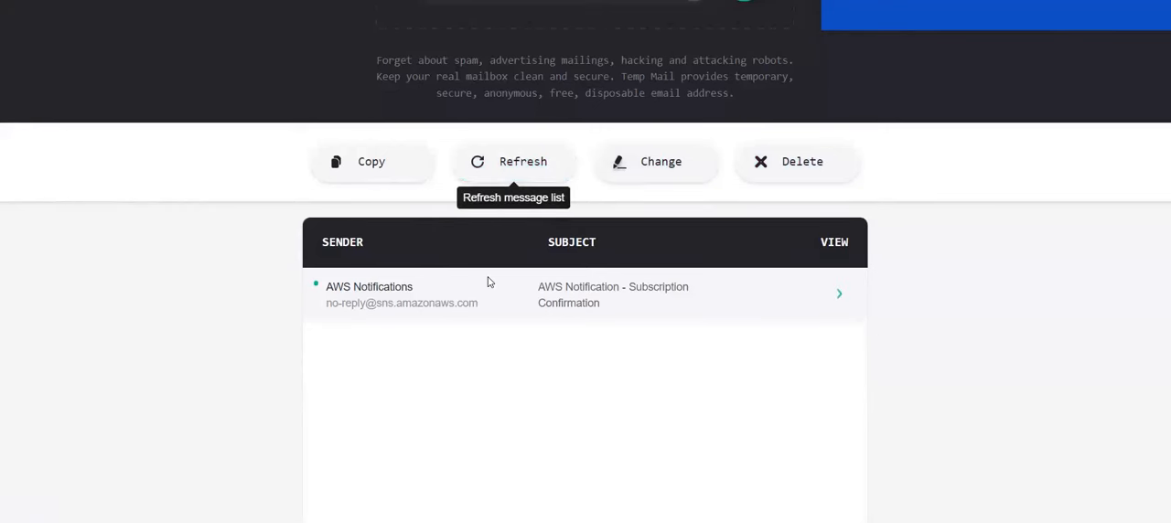
Step: Check the Temp Mail inbox for messages from AWS Notifications
scroll(488, 282, down, 3)
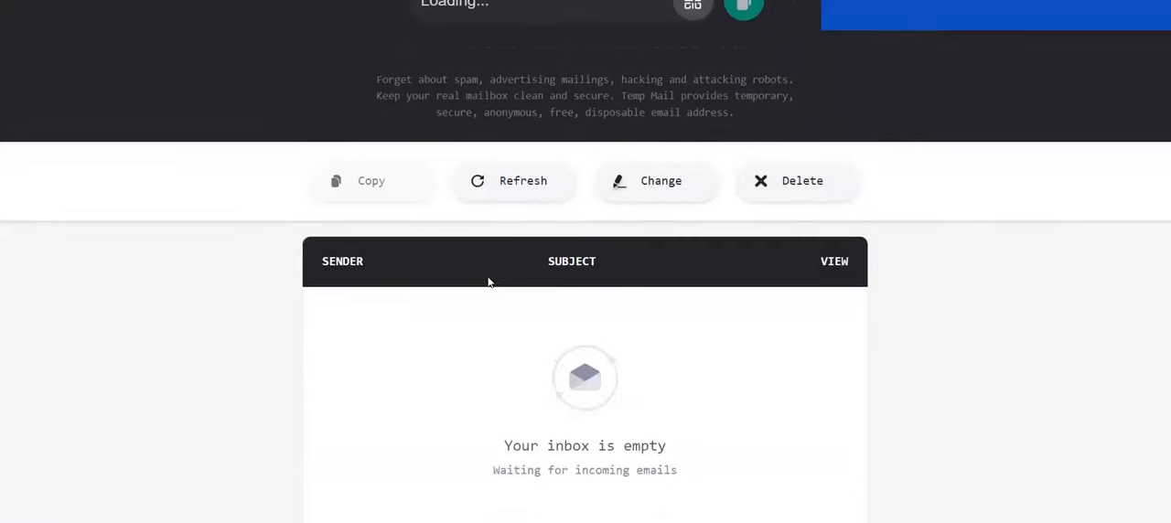
scroll(488, 283, down, 1)
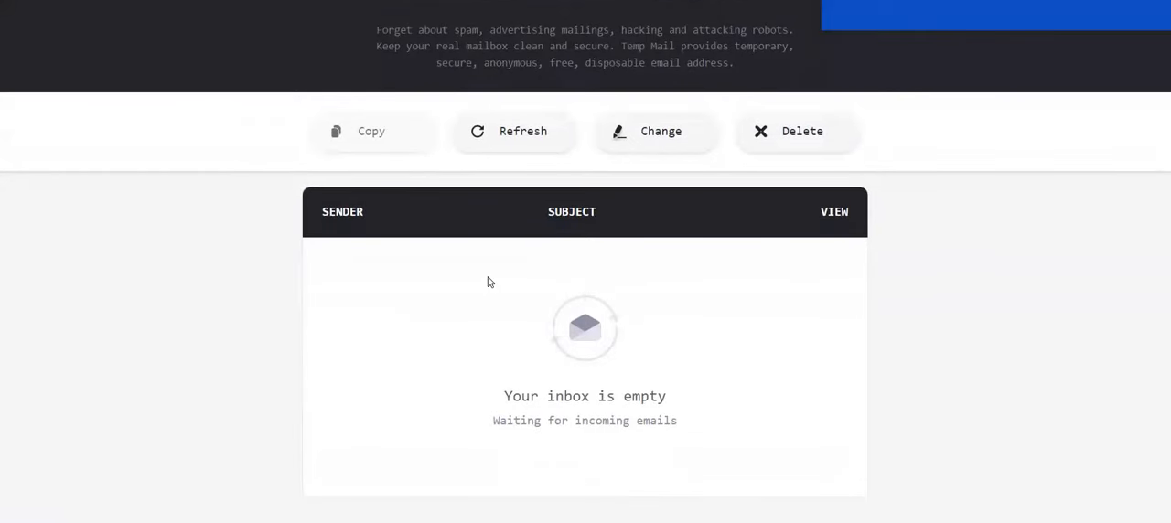
scroll(488, 283, up, 2)
scroll(487, 283, down, 2)
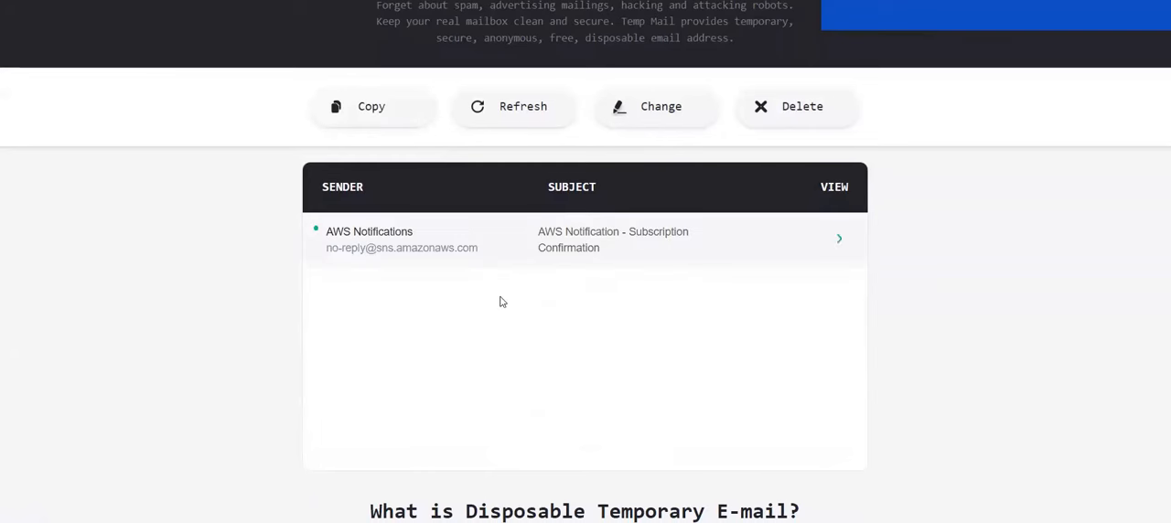
scroll(594, 311, up, 2)
scroll(594, 313, down, 1)
scroll(595, 313, up, 1)
scroll(594, 313, down, 1)
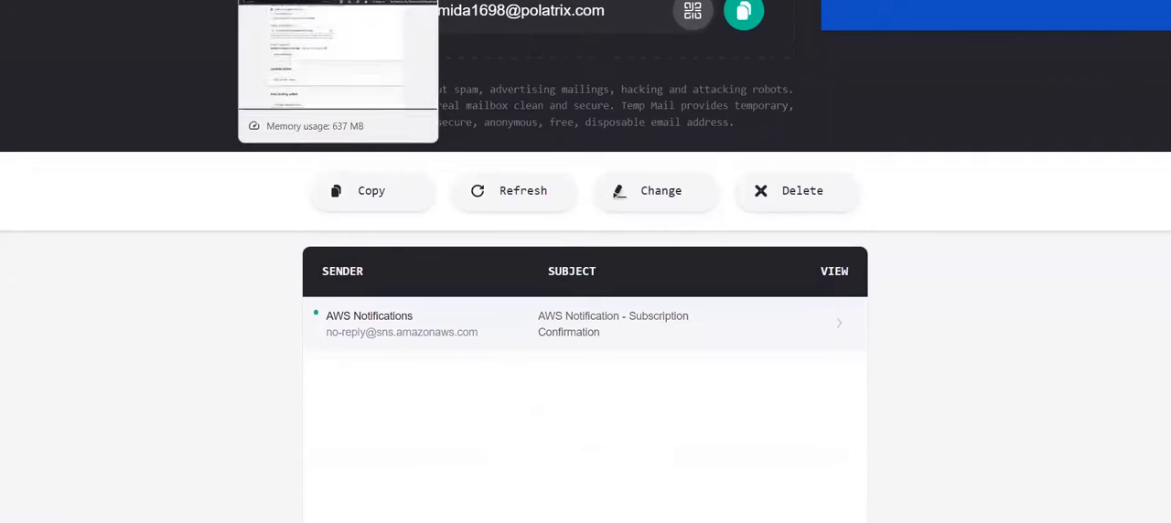
Step: Return to the CloudWatch alarm setup and compare its available actions with the SNS and Lambda flow in the architecture diagram
click(293, 0)
scroll(394, 214, down, 1)
scroll(394, 214, up, 1)
scroll(395, 214, down, 3)
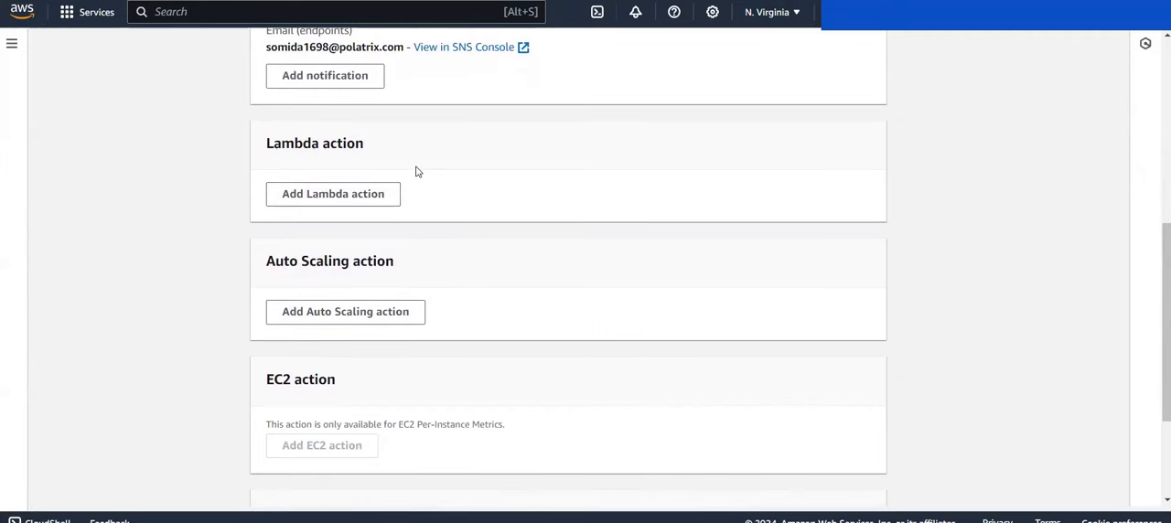
scroll(416, 172, up, 5)
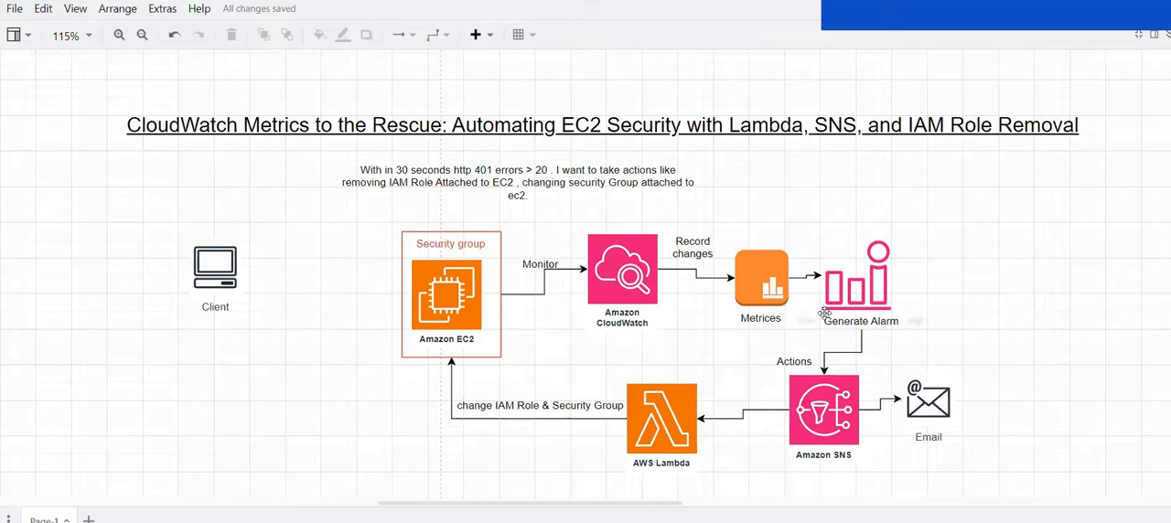
click(805, 372)
click(810, 380)
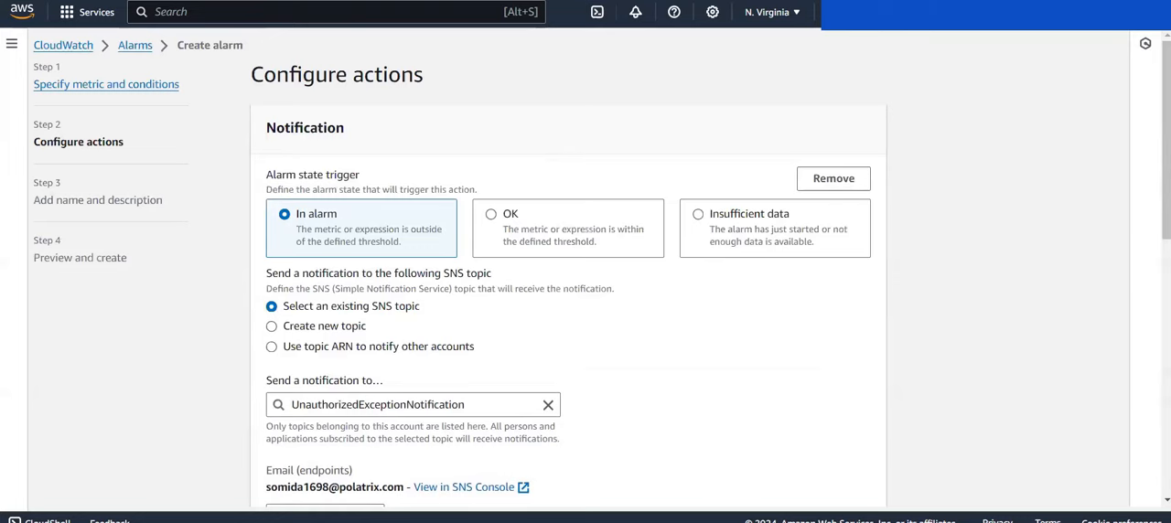
Step: Add a Lambda action for the In alarm state that invokes labFunction-isolator, and proceed to the alarm's name and description
scroll(469, 246, down, 6)
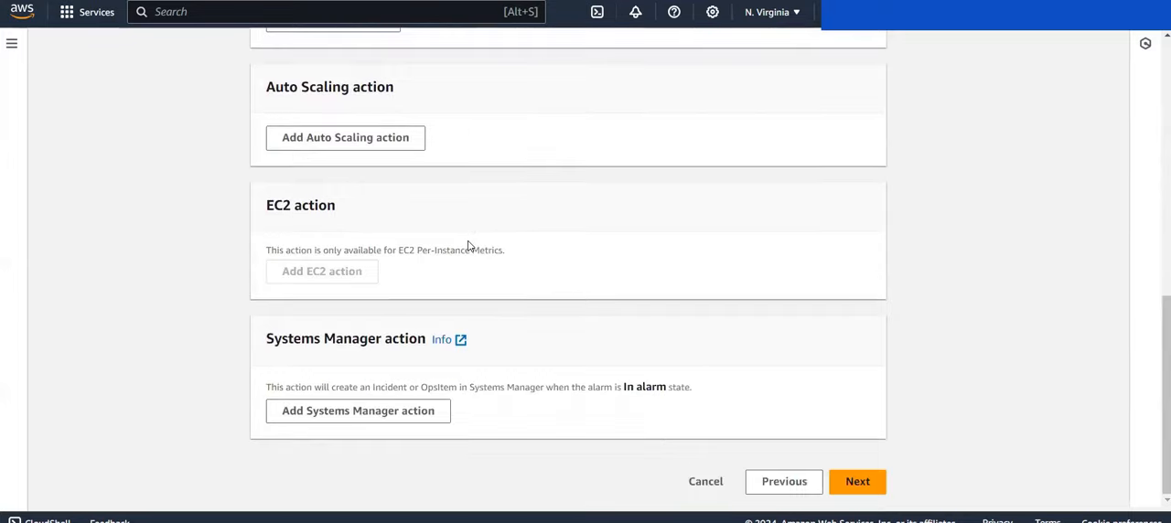
scroll(467, 244, up, 4)
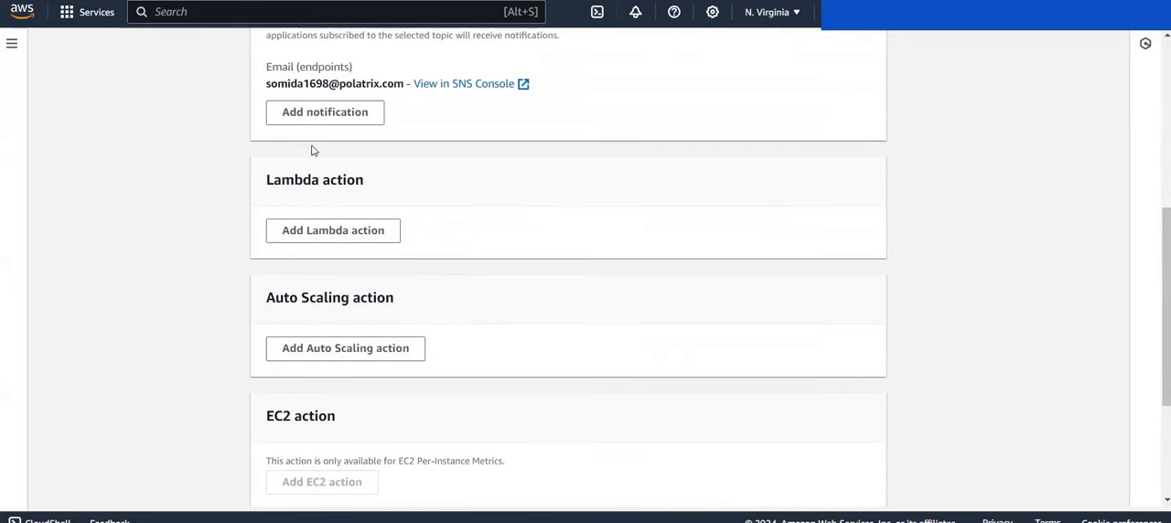
click(331, 230)
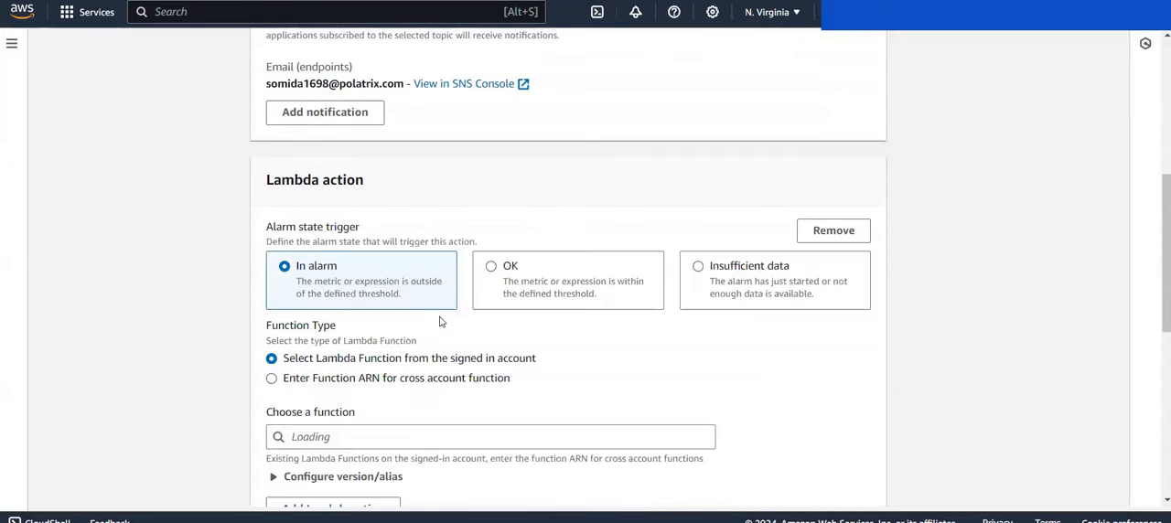
scroll(450, 334, down, 2)
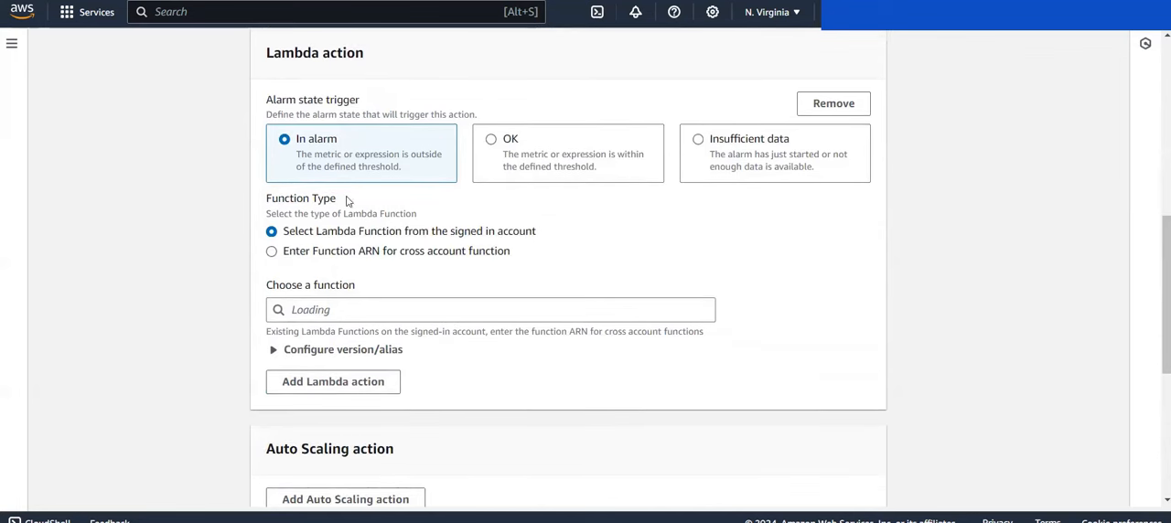
click(361, 309)
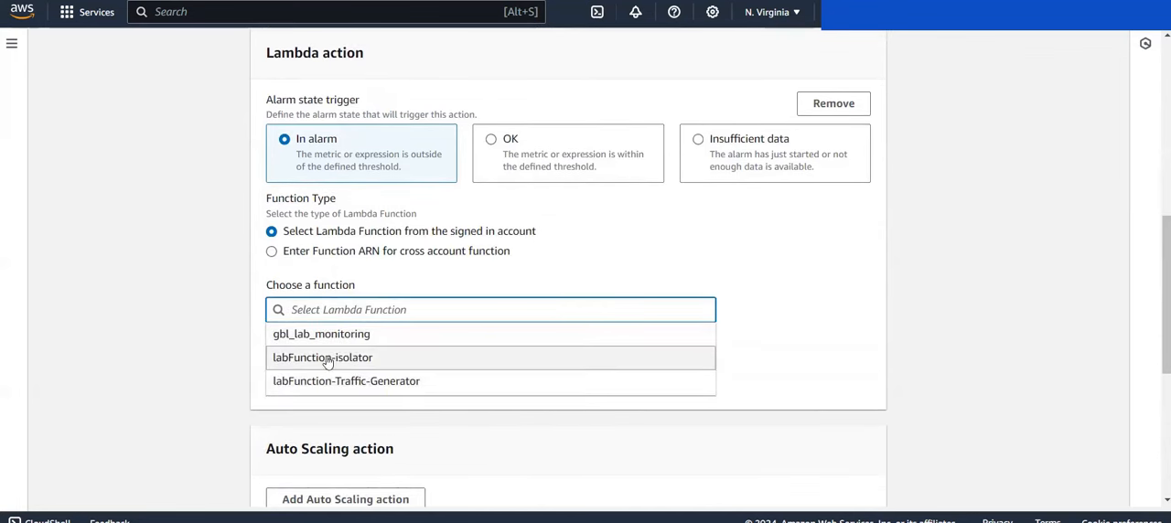
click(289, 362)
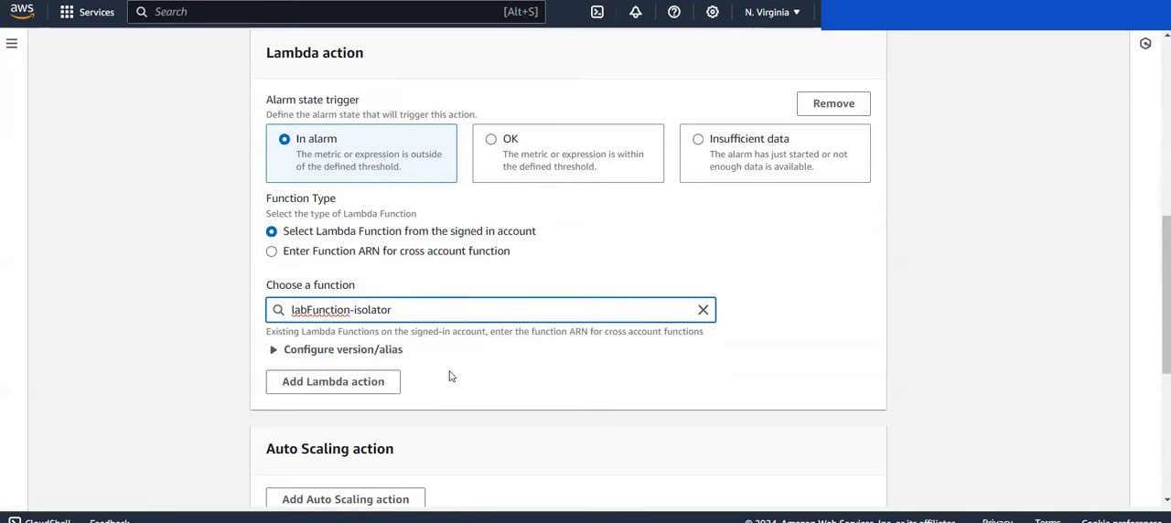
scroll(450, 375, down, 1)
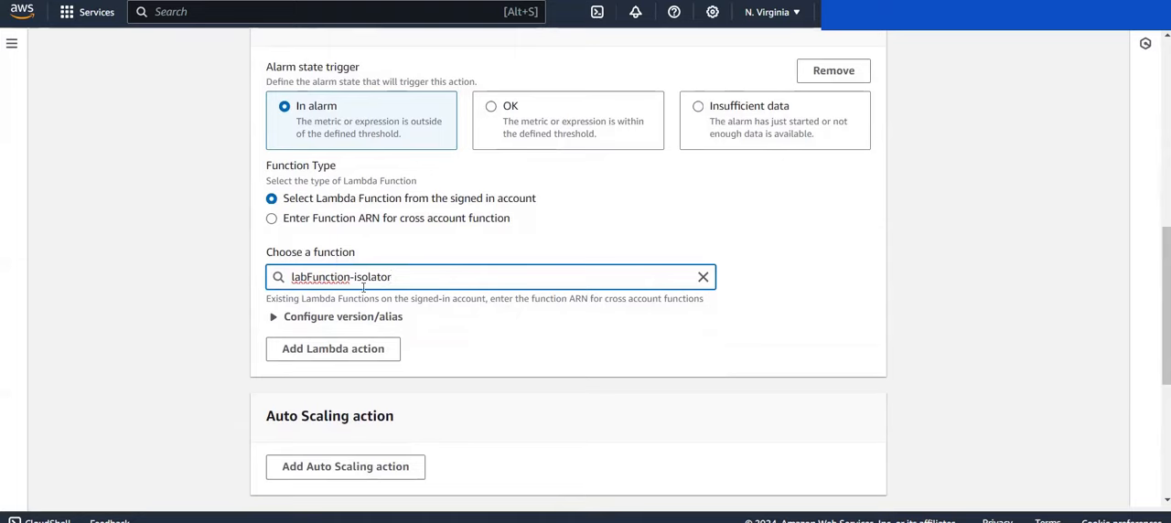
scroll(457, 316, down, 4)
click(847, 483)
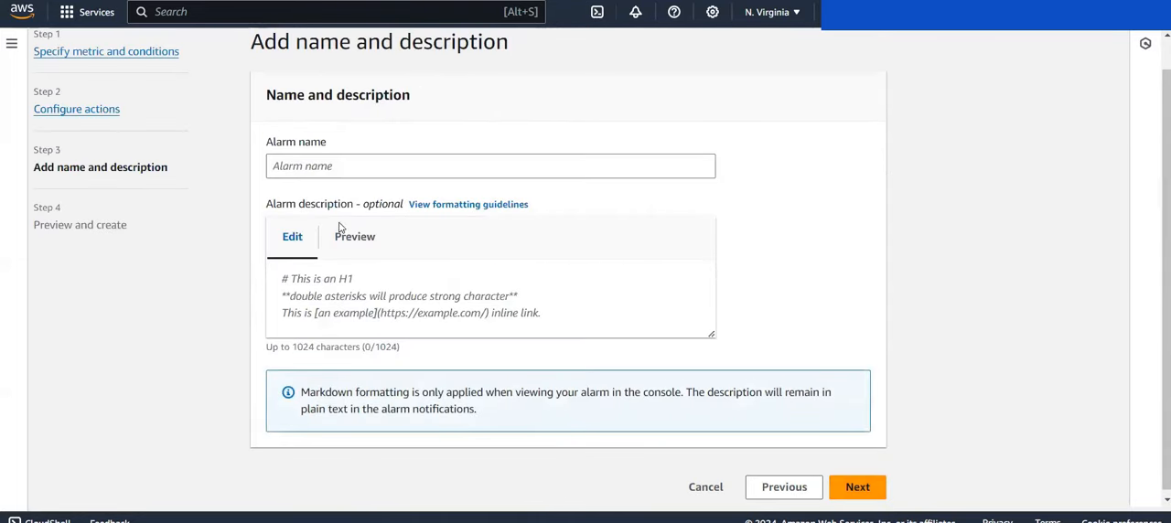
Step: Name the alarm alarm1
click(289, 167)
text(alarm)
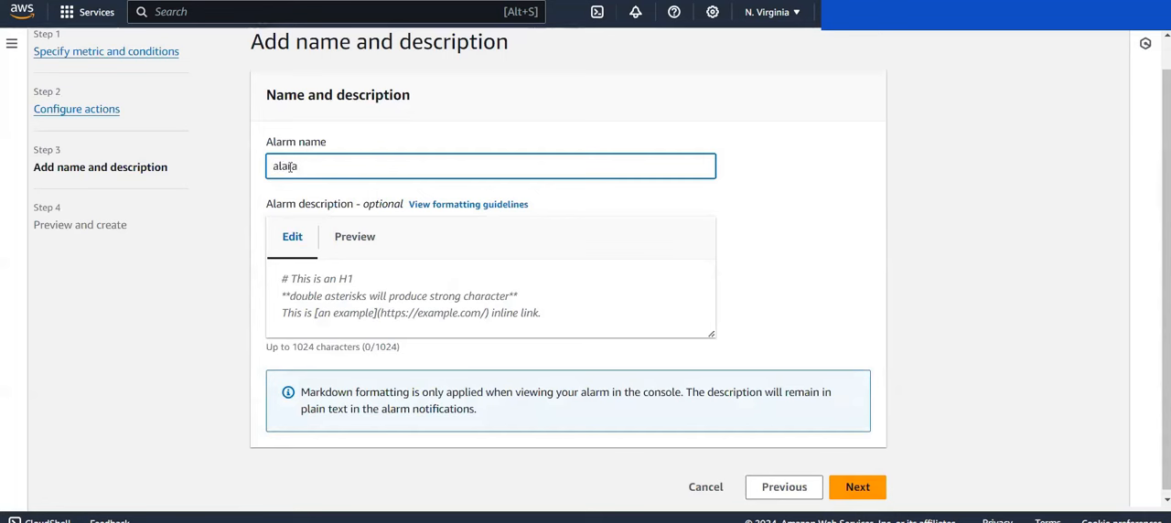
key(BackSpace)
text(m1)
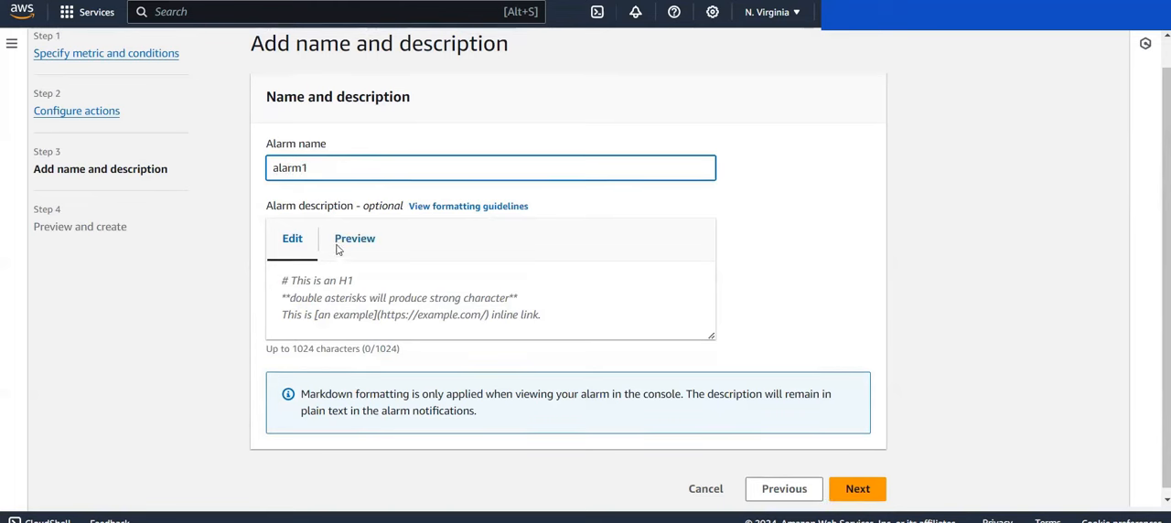
Step: Paste the alarm description about http 401 errors > 20 within 30 seconds, removing the EC2 IAM role and changing its security group, and proceed
click(349, 278)
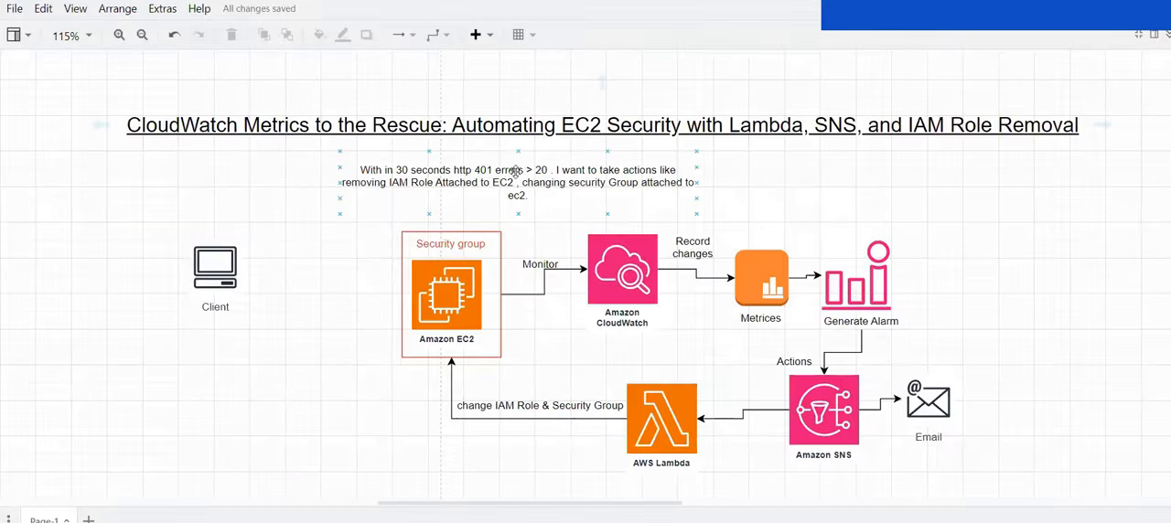
click(517, 176)
double_click(516, 177)
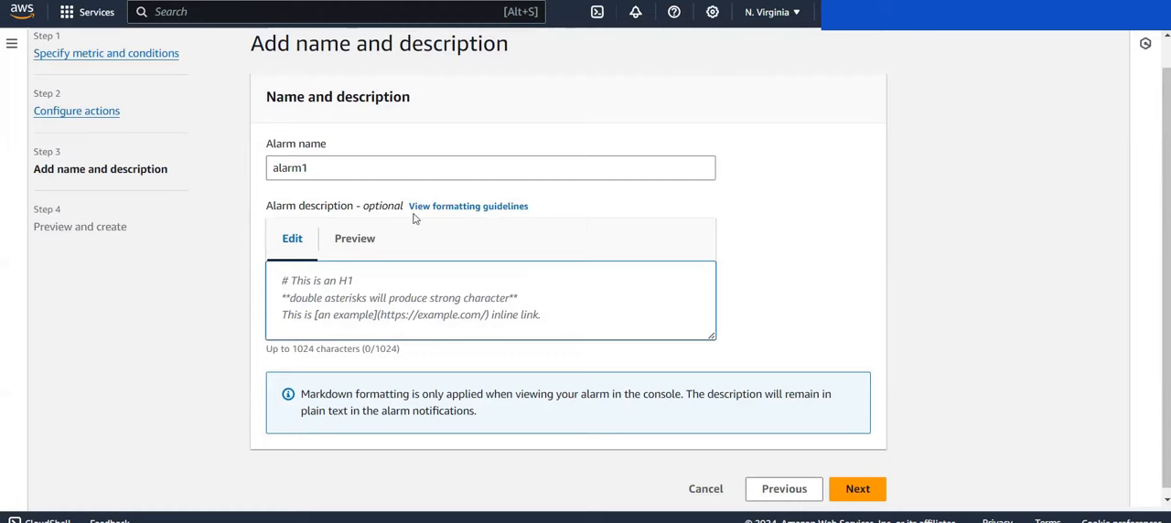
text(With in 30 seconds http 401 errors > 20 . I want to take actions like removing IAM Role Attached to EC2 , changing security Group attached to ec2.)
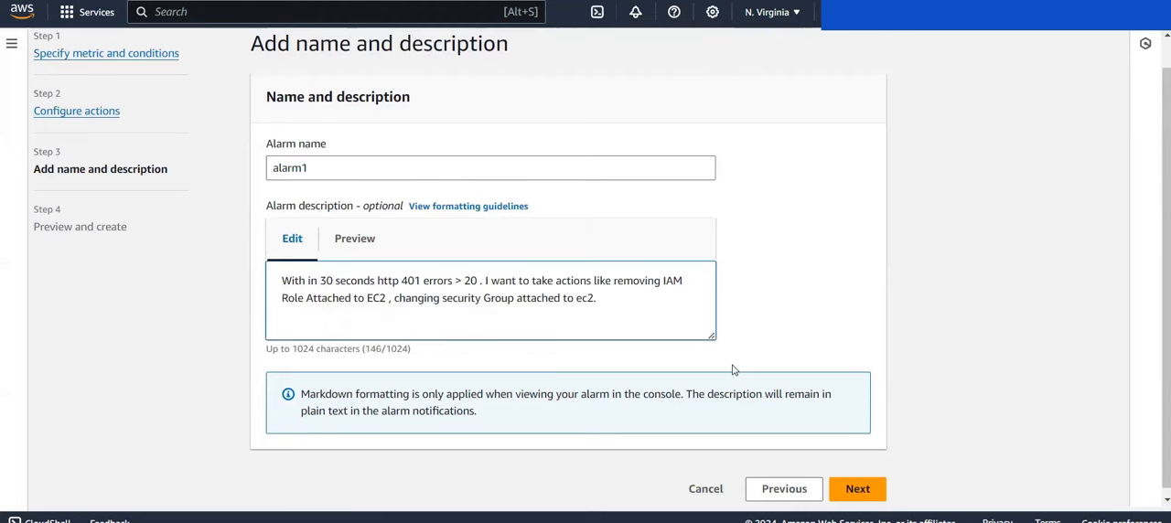
click(850, 492)
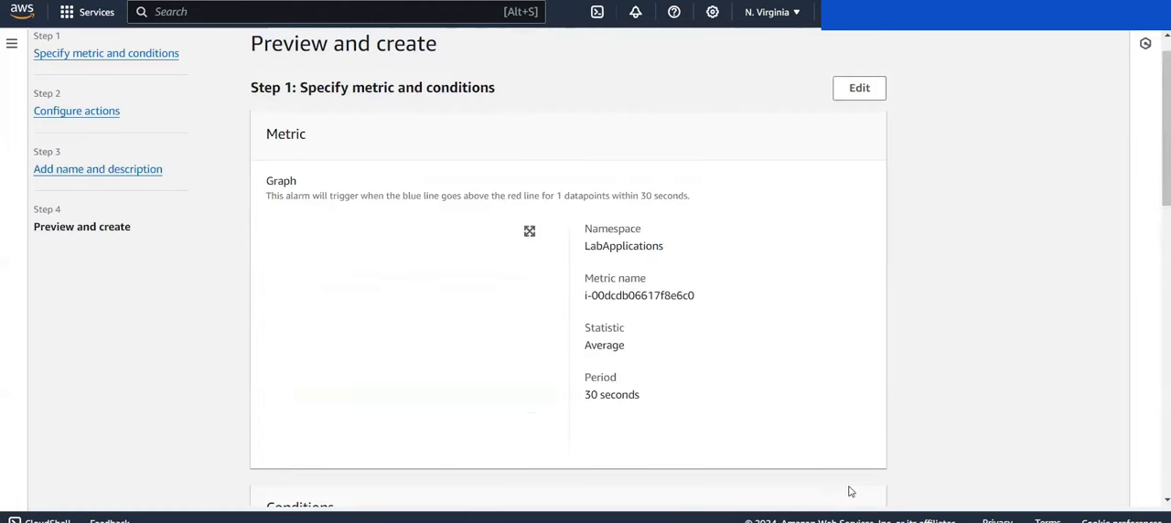
Step: Review the alarm preview, checking the metric graph, threshold conditions, SNS notification and Lambda action, and description
scroll(606, 384, down, 4)
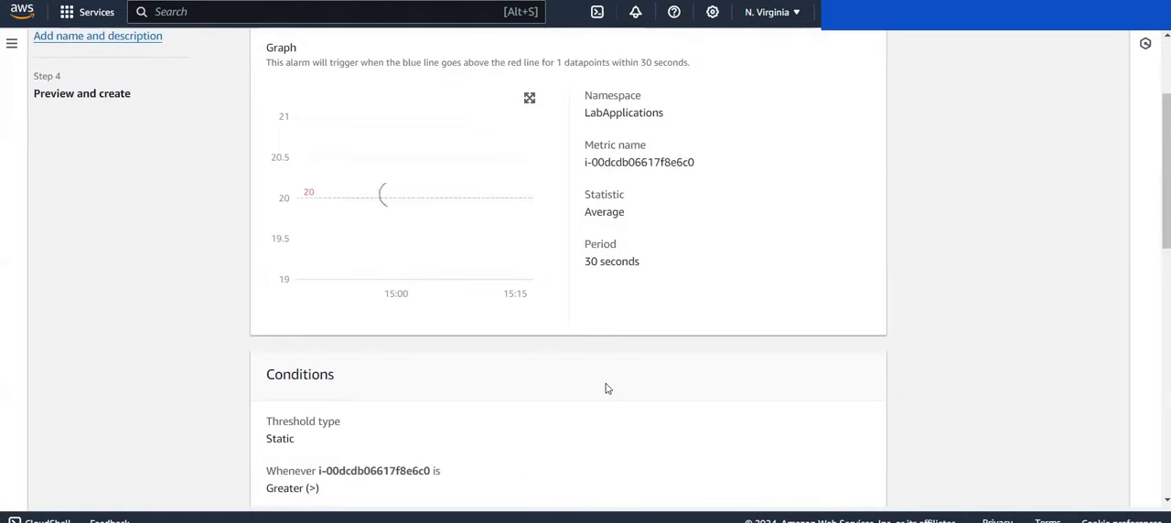
scroll(607, 386, up, 3)
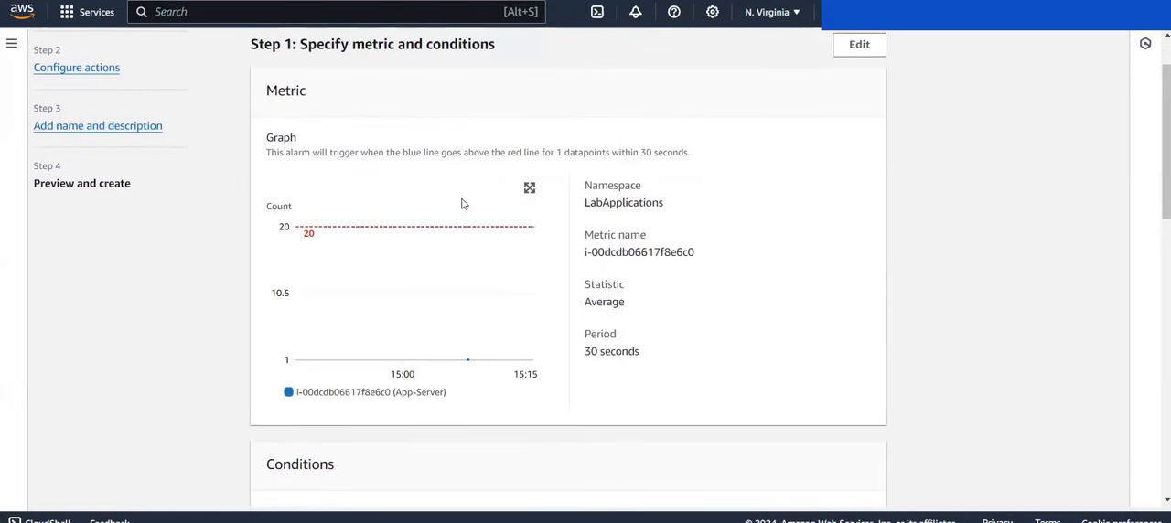
scroll(242, 375, down, 1)
scroll(242, 375, down, 3)
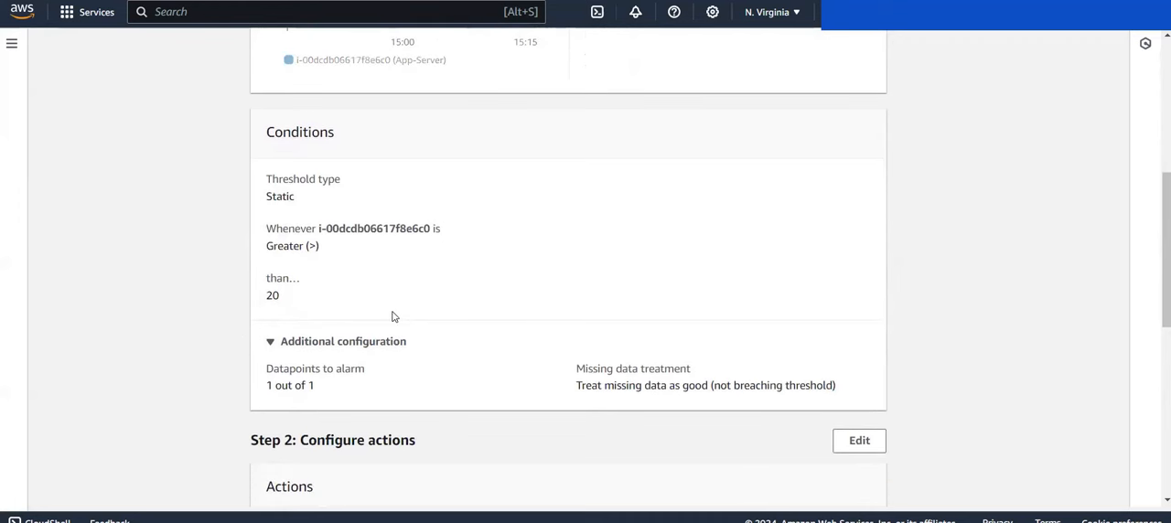
scroll(392, 315, down, 1)
scroll(392, 316, down, 3)
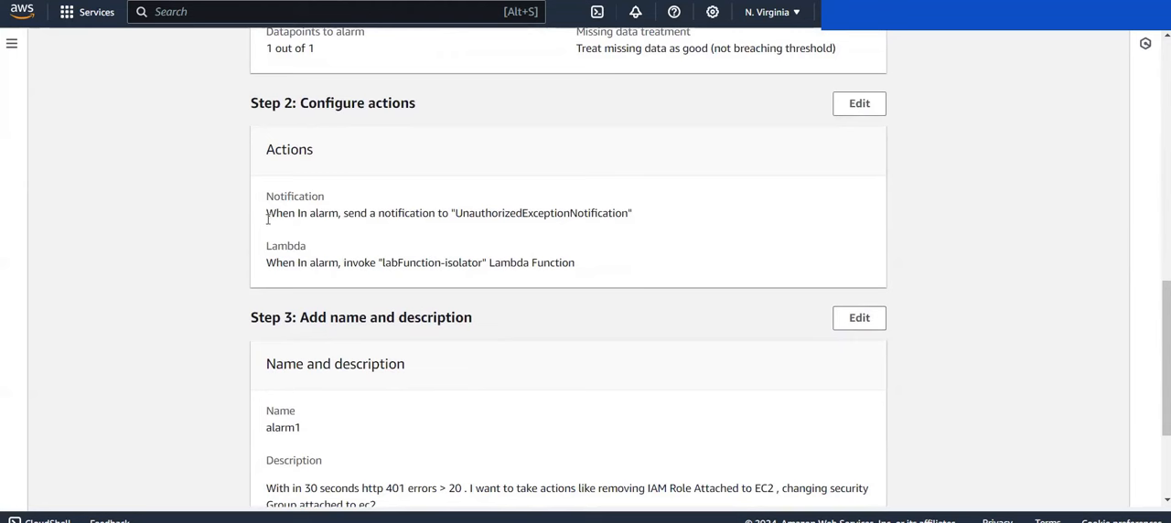
drag(268, 218, 641, 211)
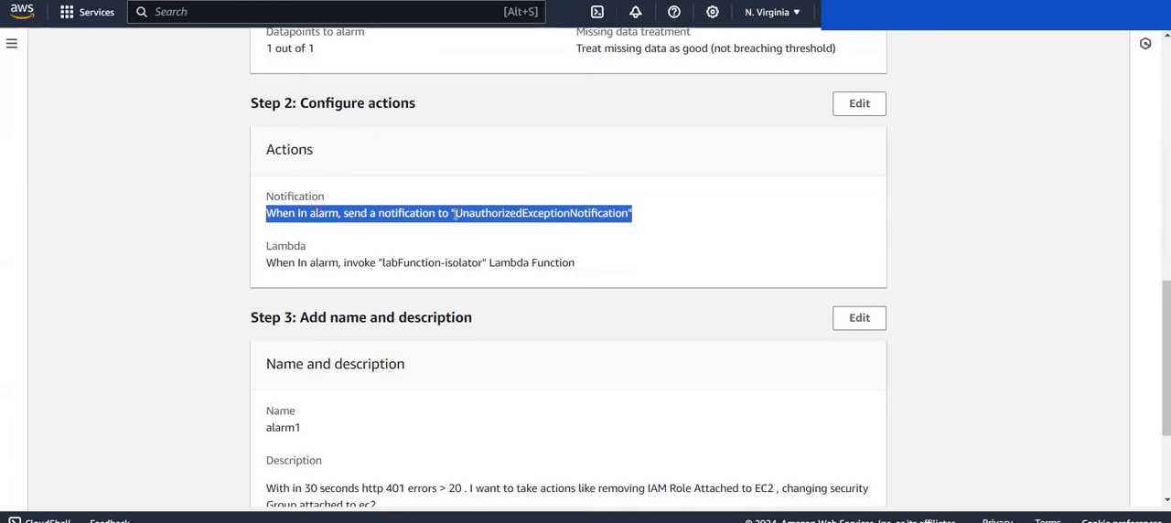
click(657, 221)
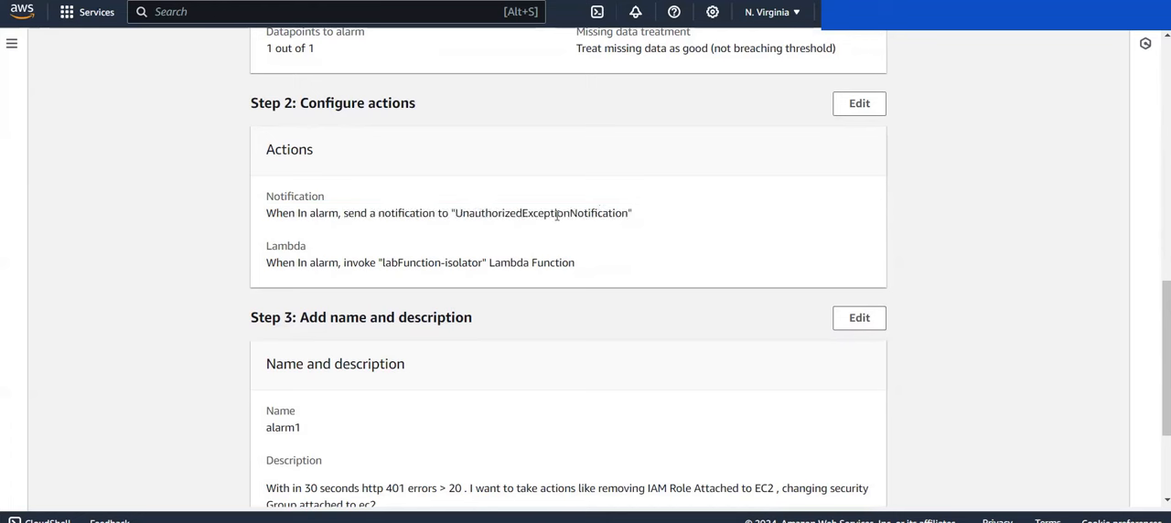
drag(267, 262, 355, 265)
click(305, 243)
drag(267, 262, 511, 258)
click(511, 257)
scroll(511, 257, down, 2)
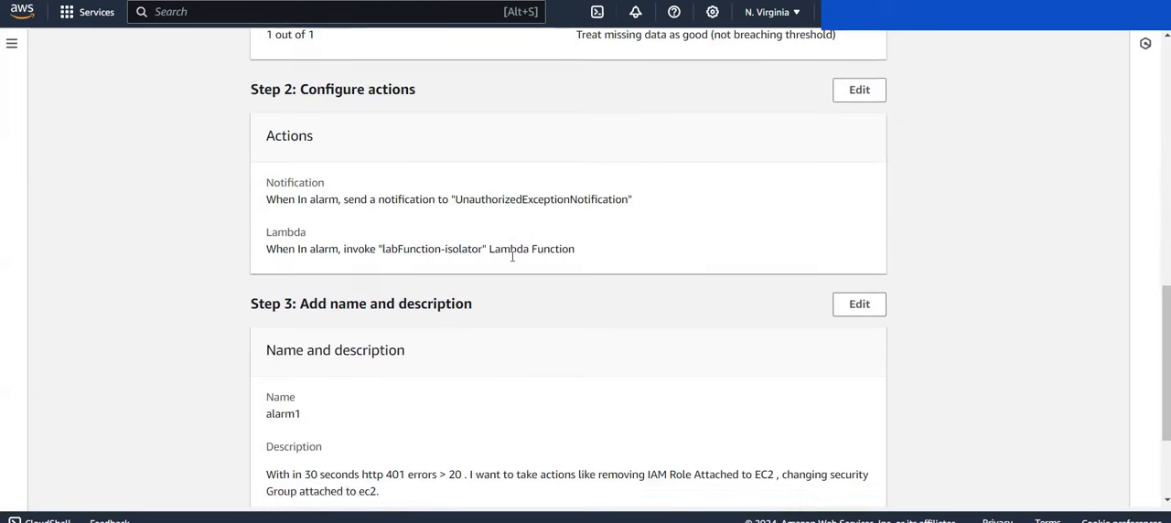
Step: Create the alarm, list alarms in any state and check the state of alarm1
click(832, 482)
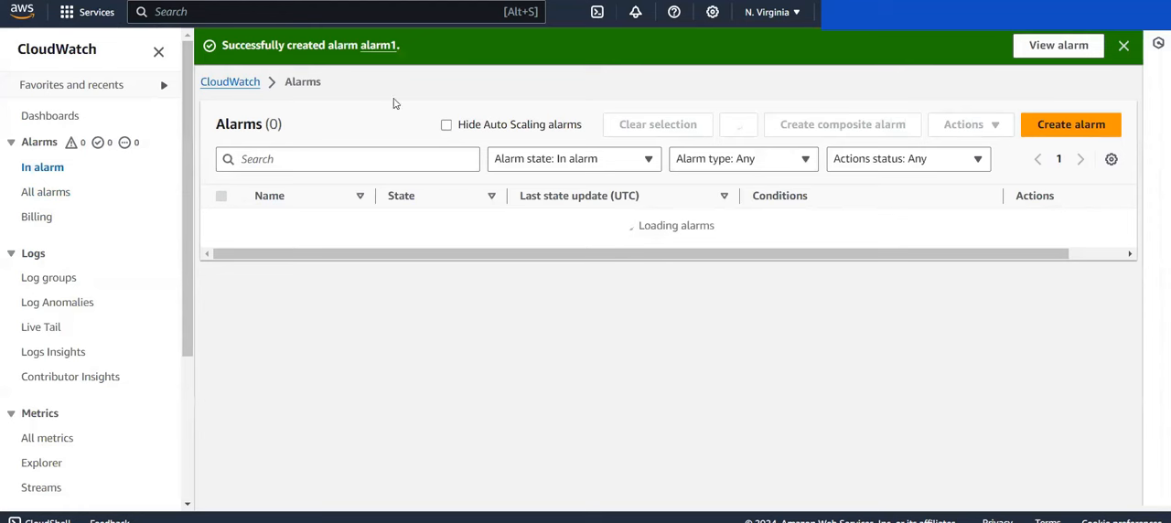
click(601, 168)
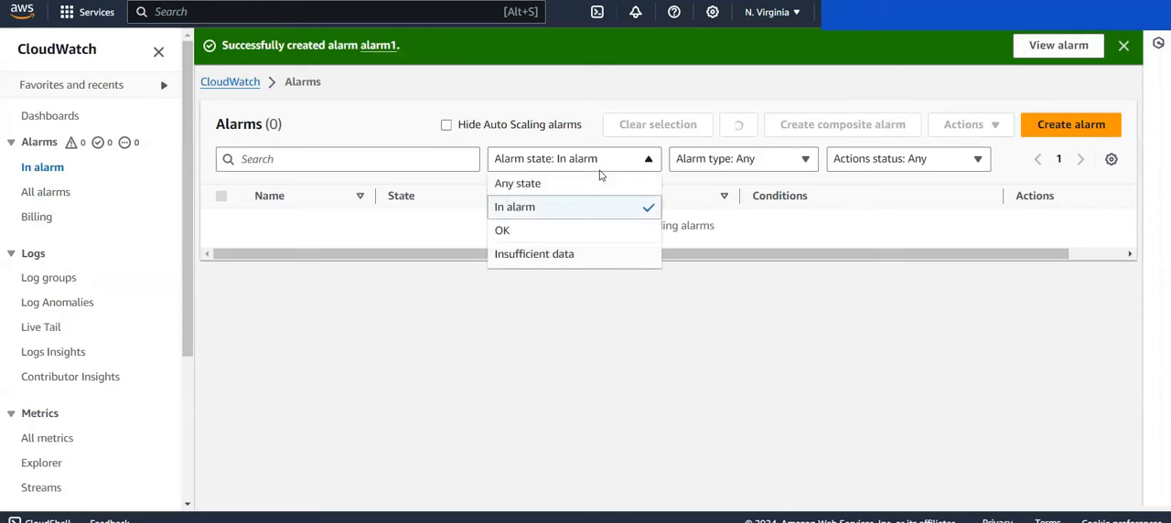
click(583, 185)
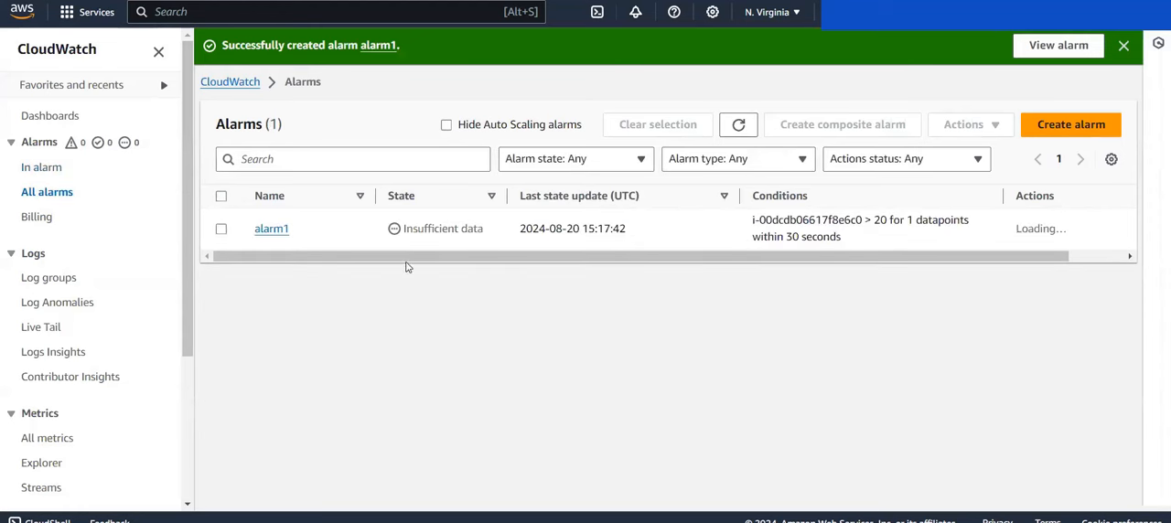
drag(404, 229, 484, 228)
click(484, 228)
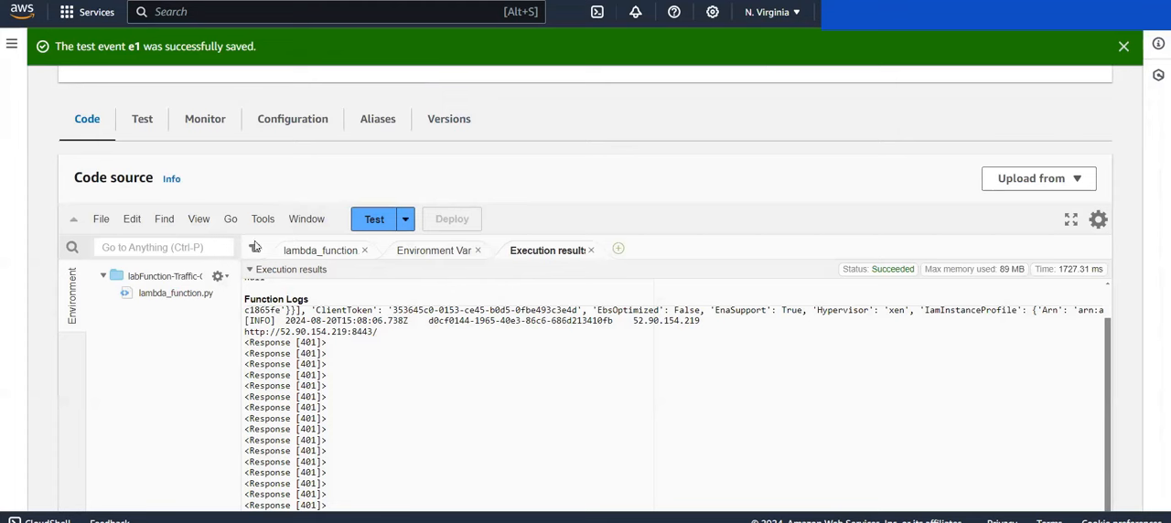
Step: Check the traffic generator's lambda_function code, and open the labFunction-isolator function to inspect its overview and code source
click(337, 252)
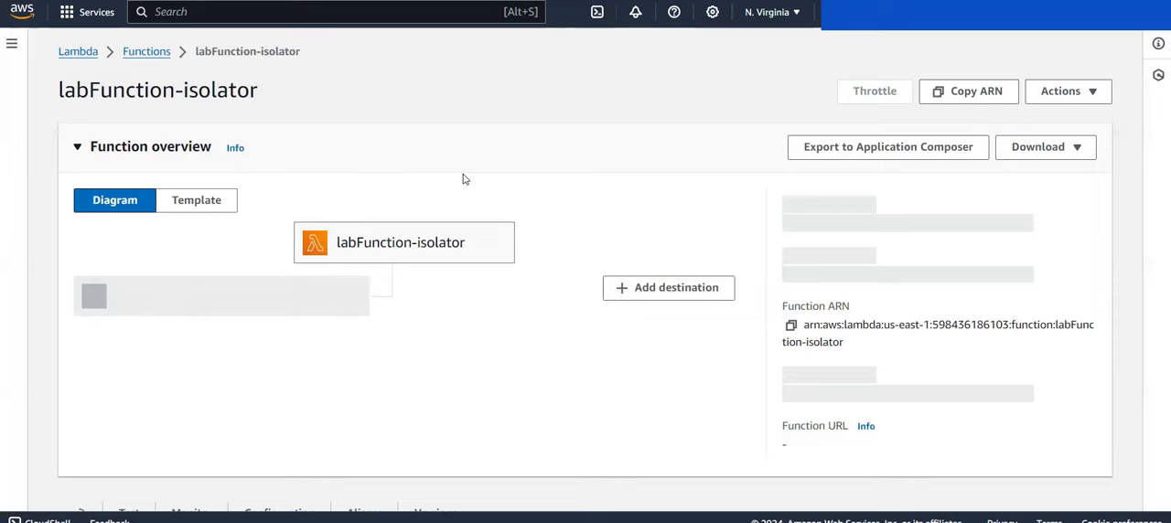
scroll(463, 179, down, 1)
scroll(463, 179, down, 1)
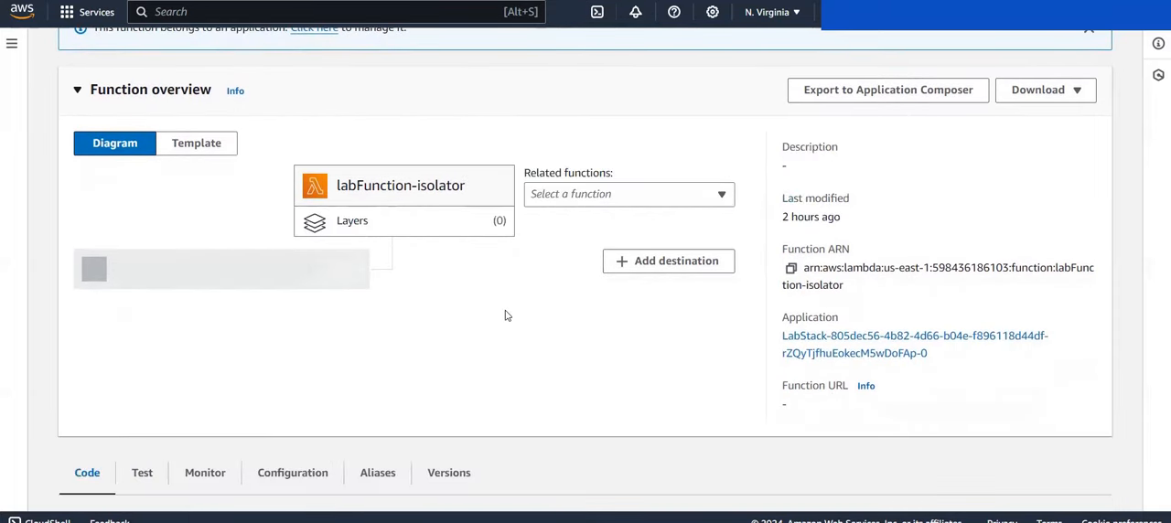
scroll(506, 315, down, 5)
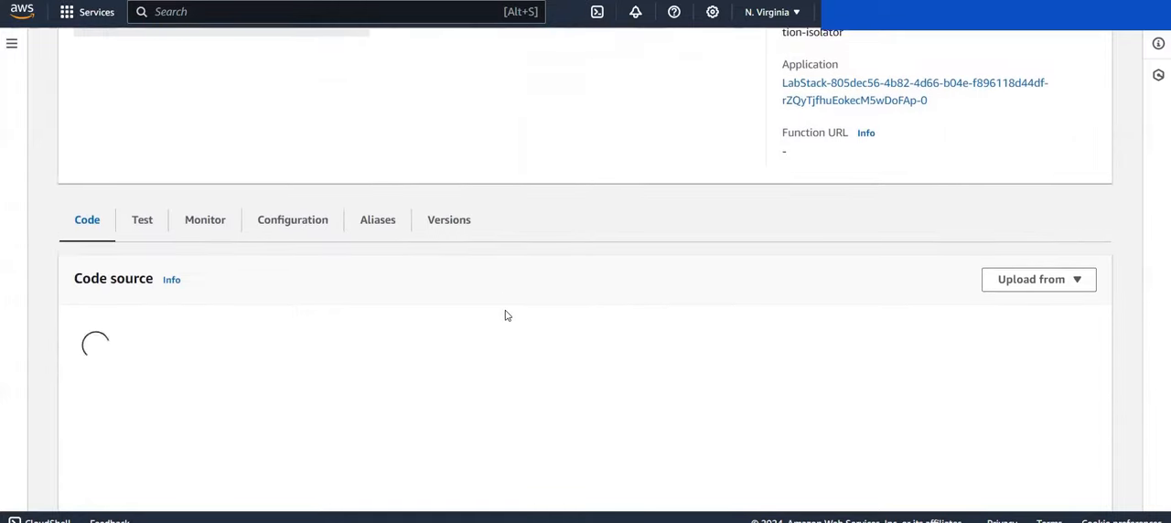
scroll(507, 316, down, 2)
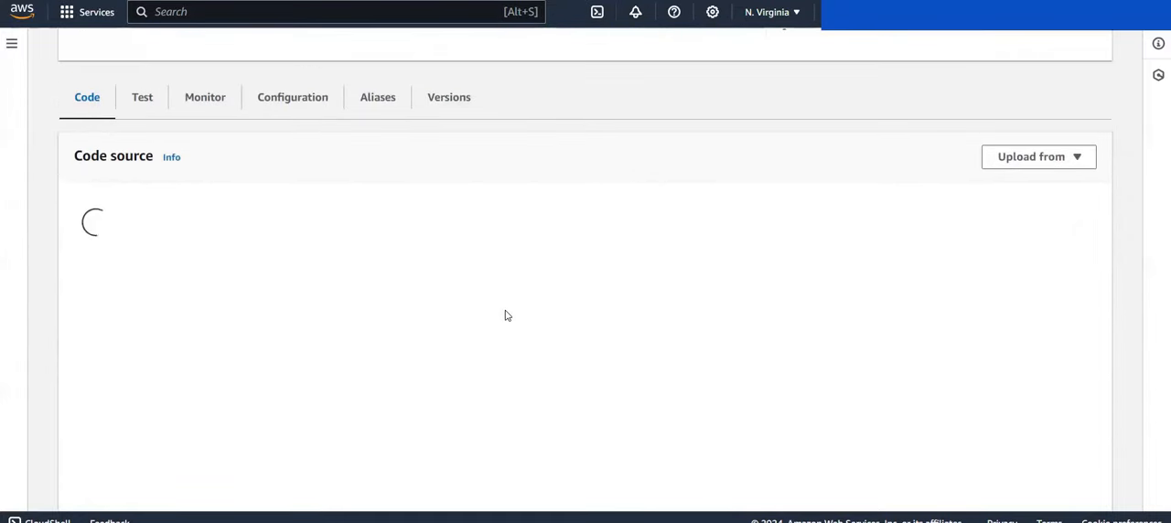
scroll(484, 250, down, 1)
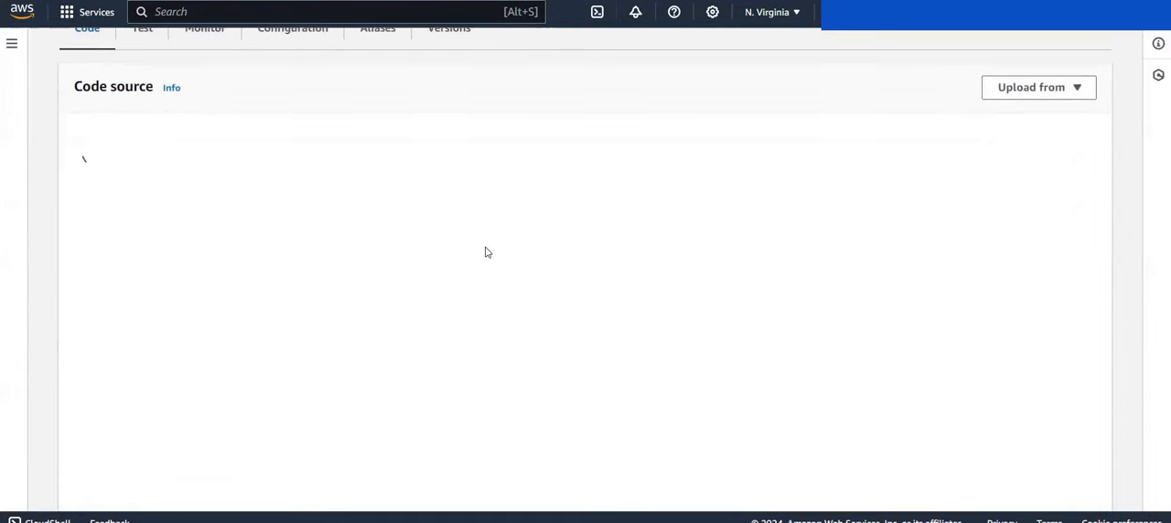
scroll(486, 253, up, 7)
scroll(485, 253, down, 2)
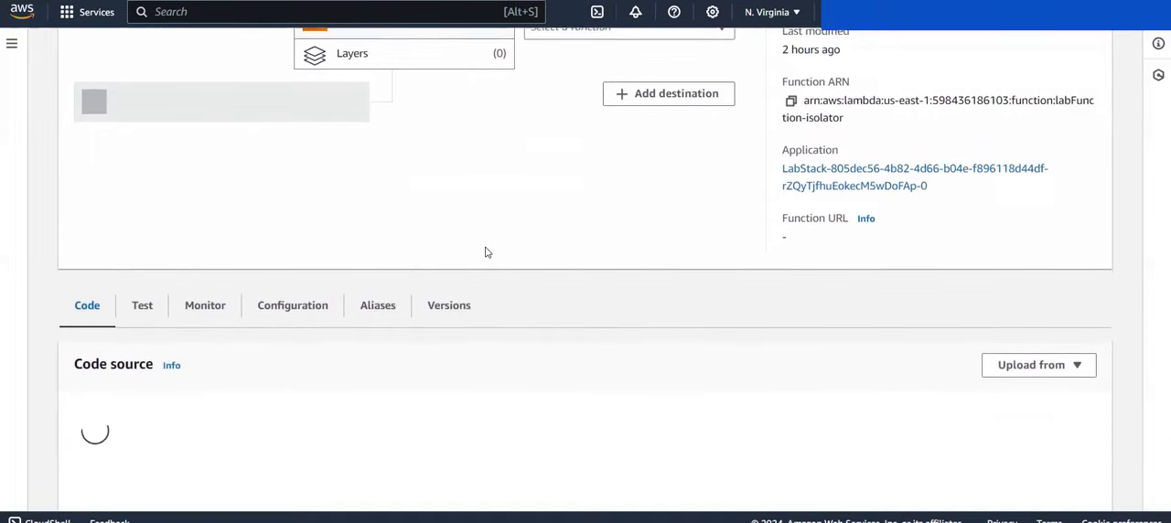
scroll(486, 252, up, 2)
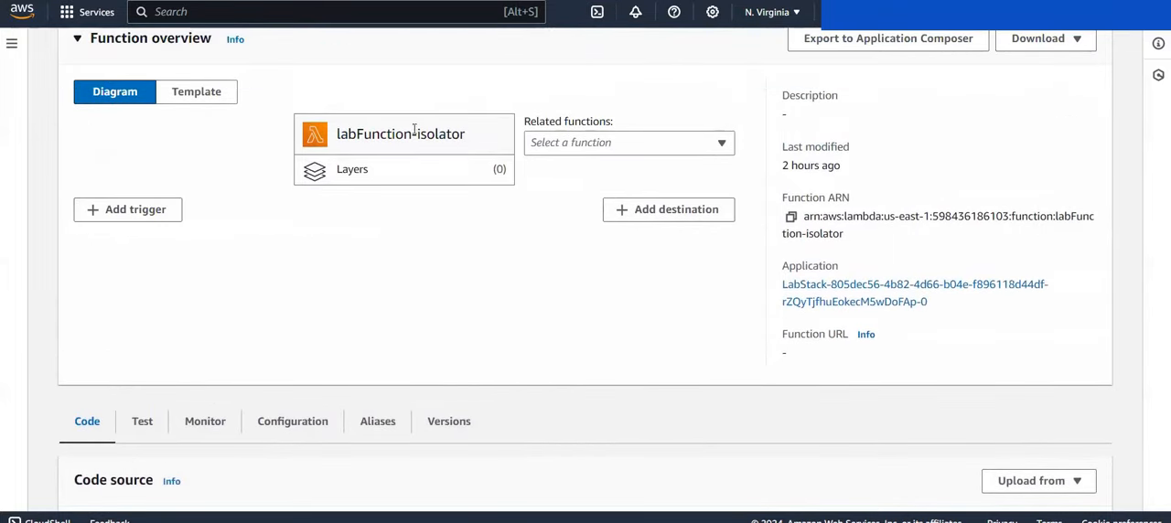
Step: Start adding a trigger to the labFunction-isolator function and choose SNS as its source
click(137, 218)
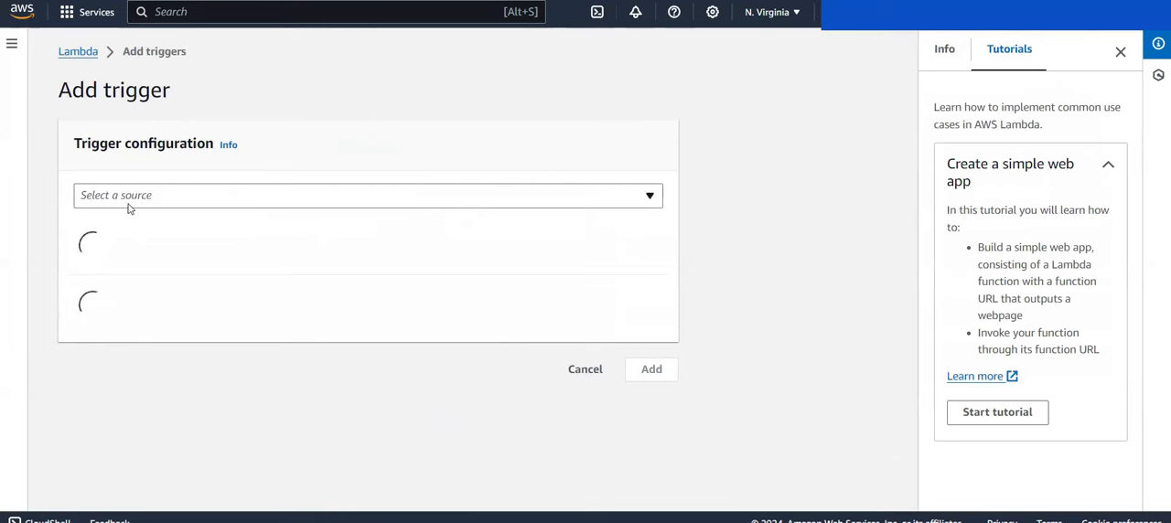
click(590, 369)
click(133, 327)
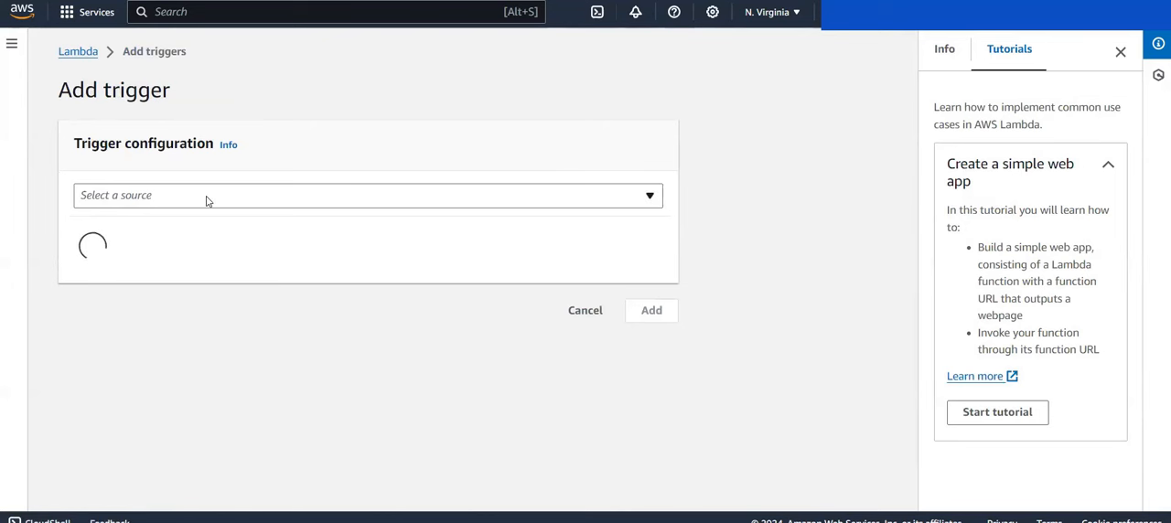
click(207, 199)
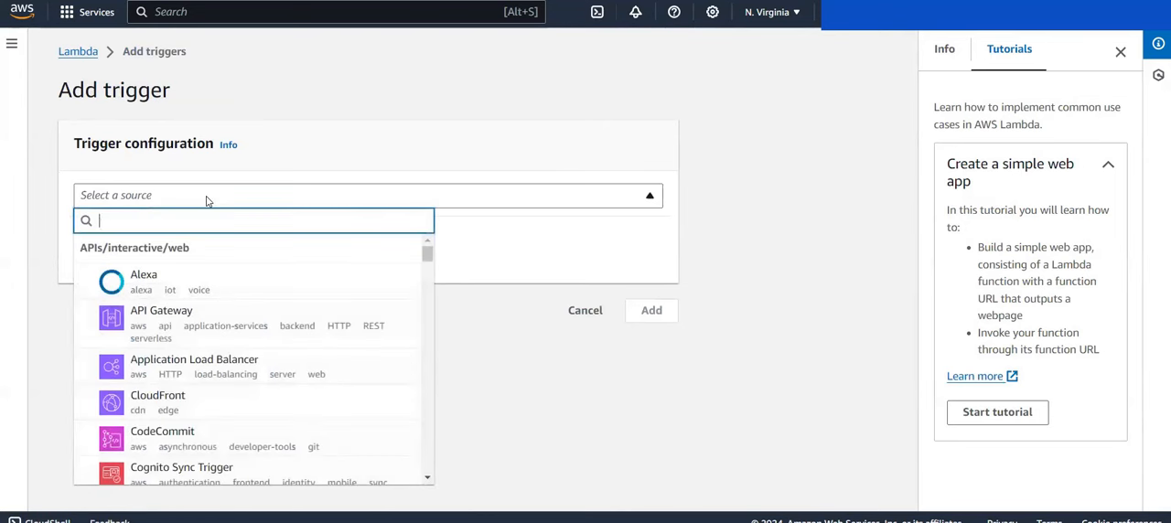
text(sns)
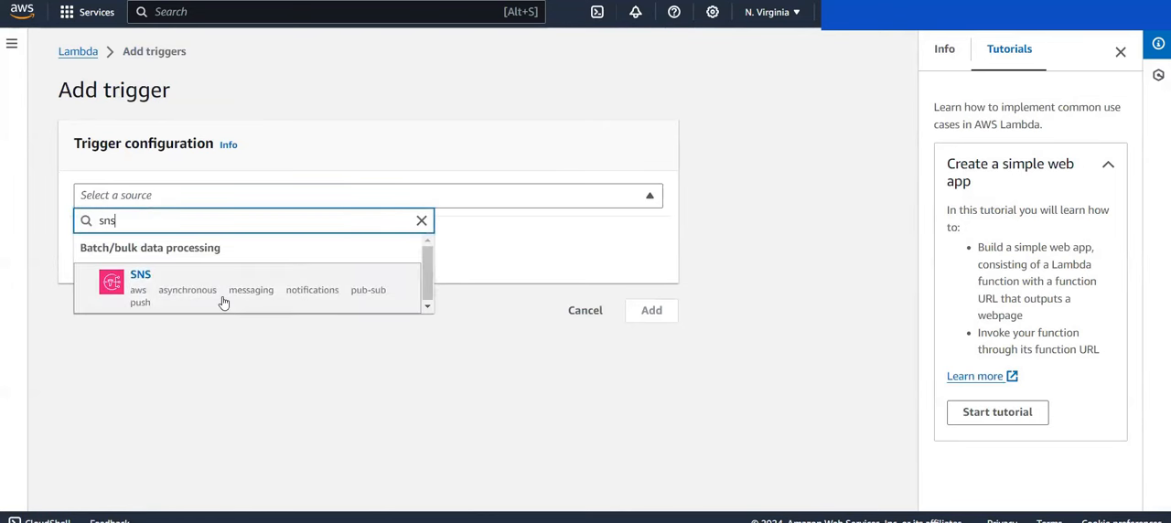
click(224, 303)
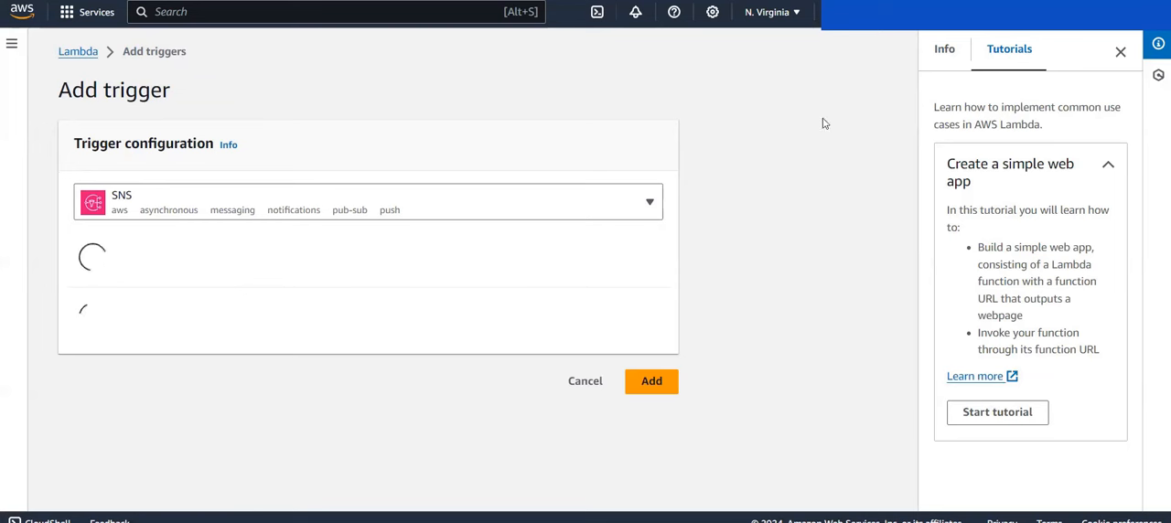
Step: Select the UnauthorizedExceptionNotification SNS topic for the trigger and add it to the function
click(1120, 53)
click(1121, 53)
click(278, 283)
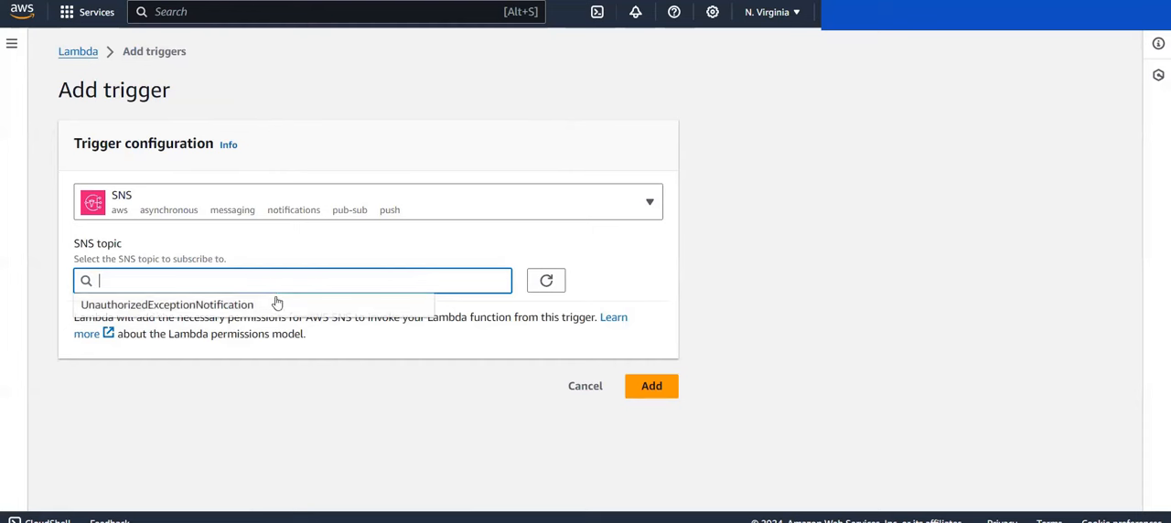
click(274, 306)
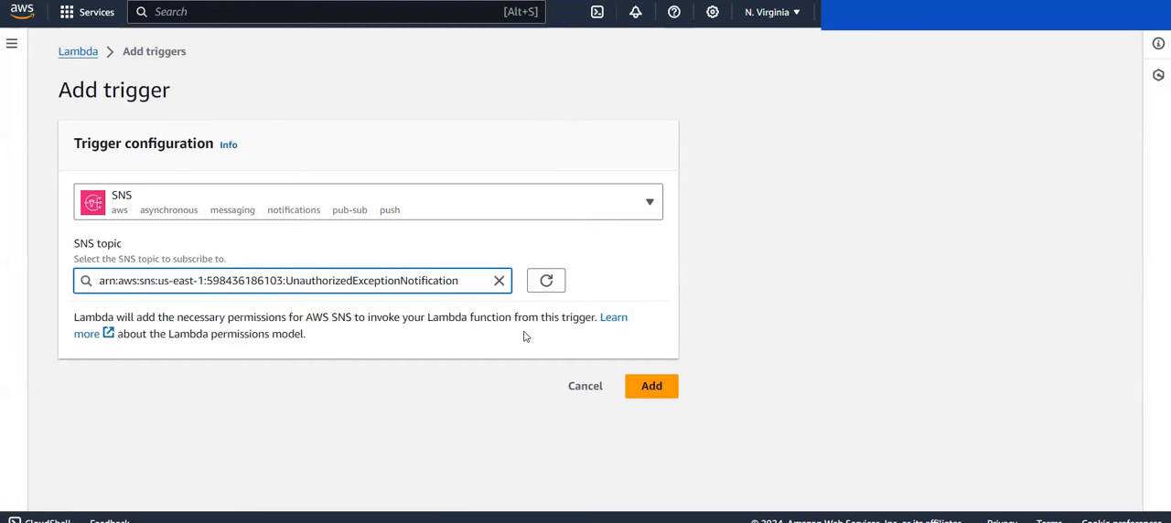
click(637, 385)
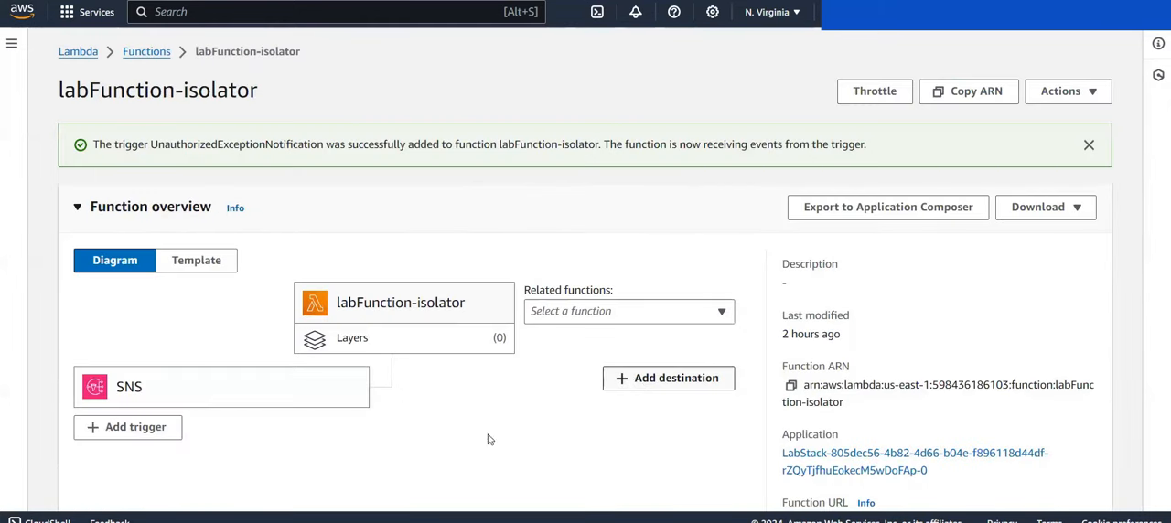
Step: Open the isolator function's code and examine lambda_handler from the instance ID lookup to the remove_role call
scroll(356, 462, down, 5)
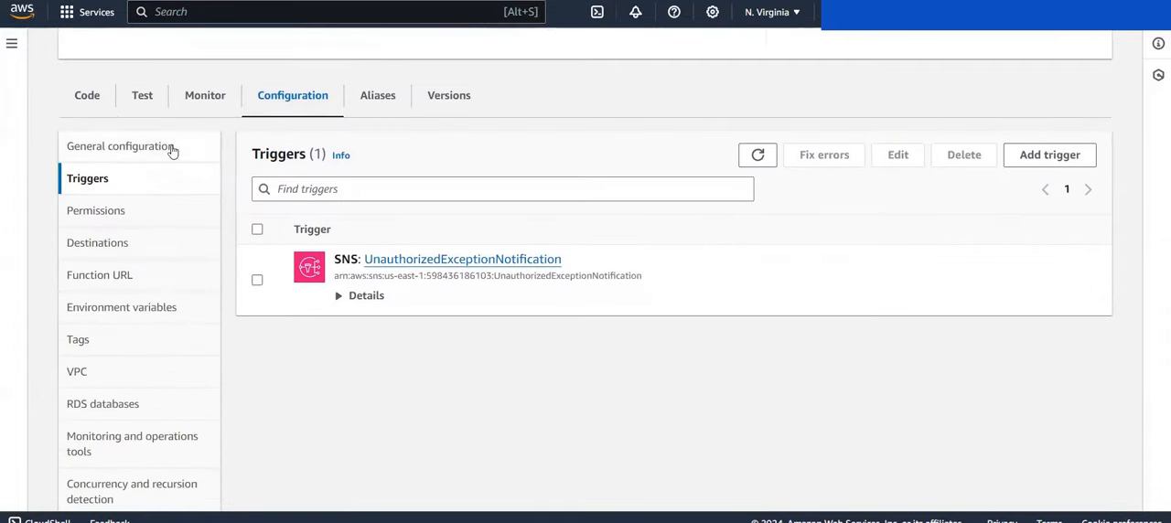
click(99, 106)
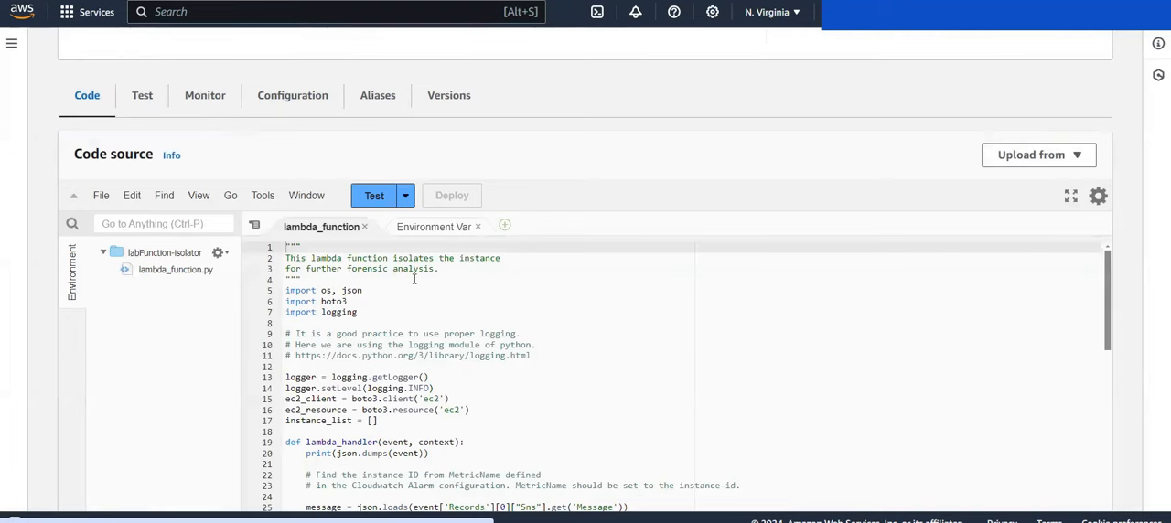
scroll(221, 375, down, 1)
scroll(221, 375, down, 1)
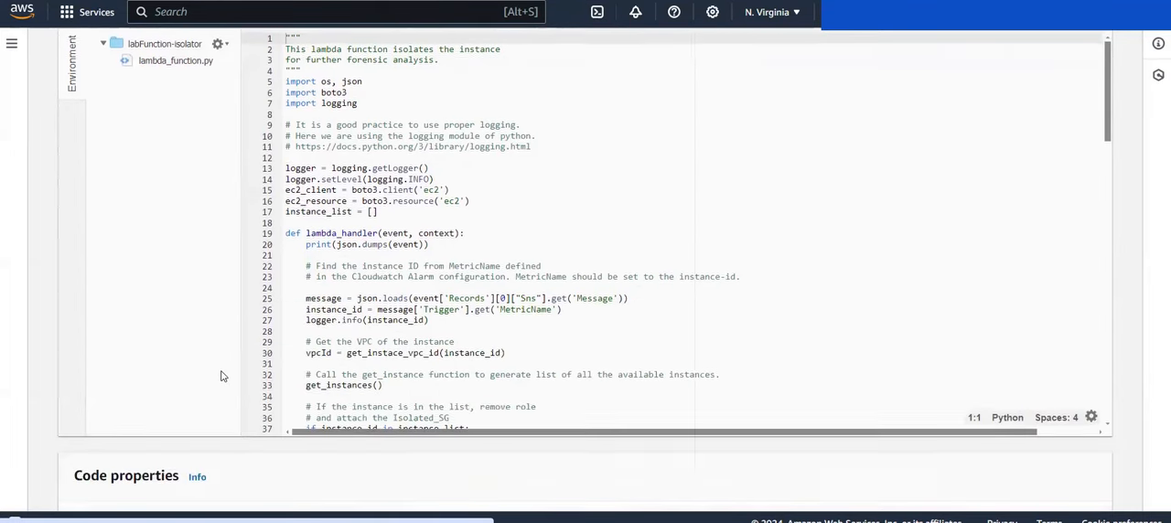
scroll(412, 309, down, 2)
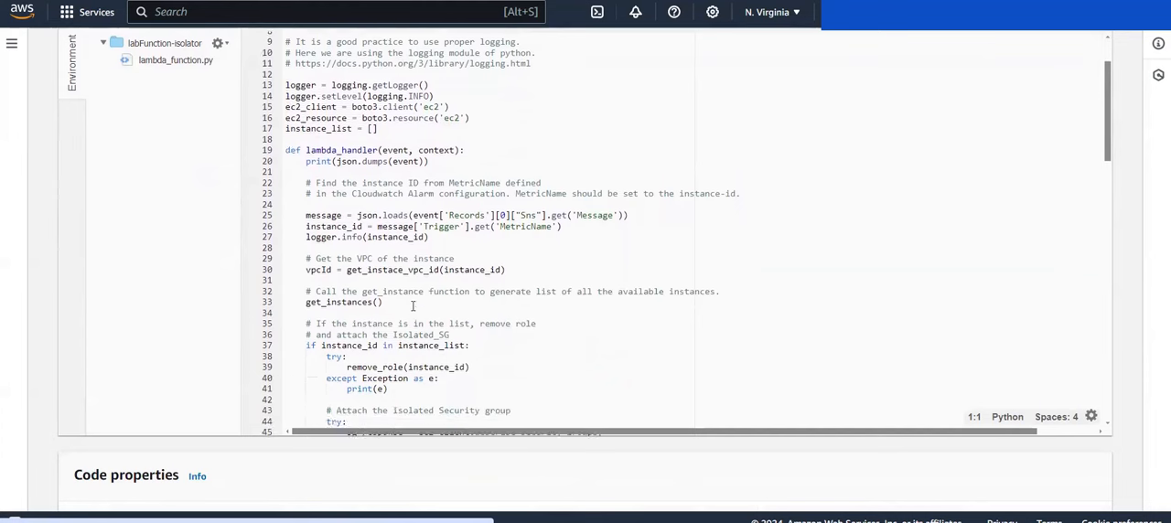
scroll(413, 308, down, 1)
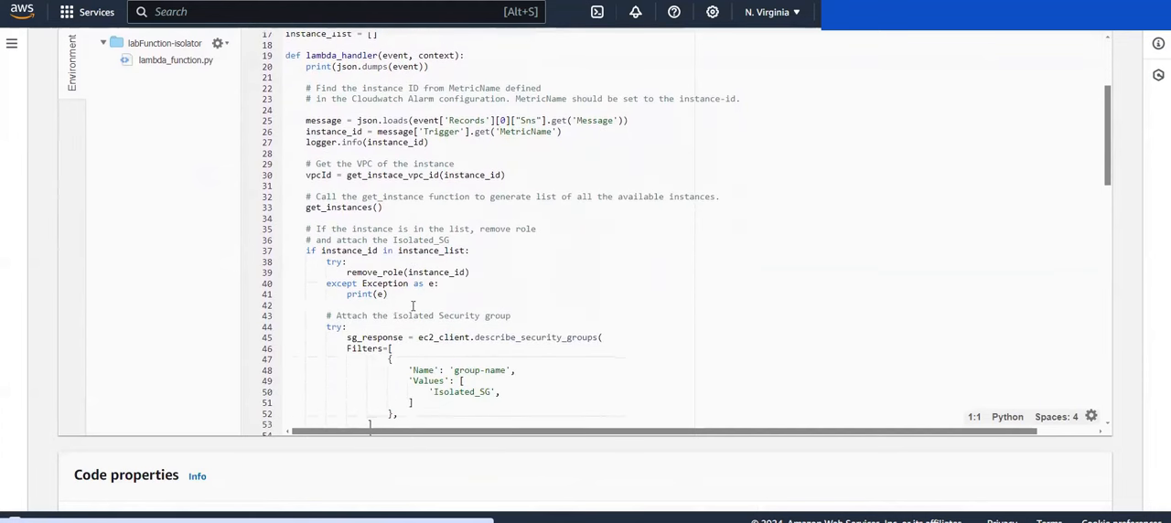
drag(345, 272, 471, 272)
click(471, 272)
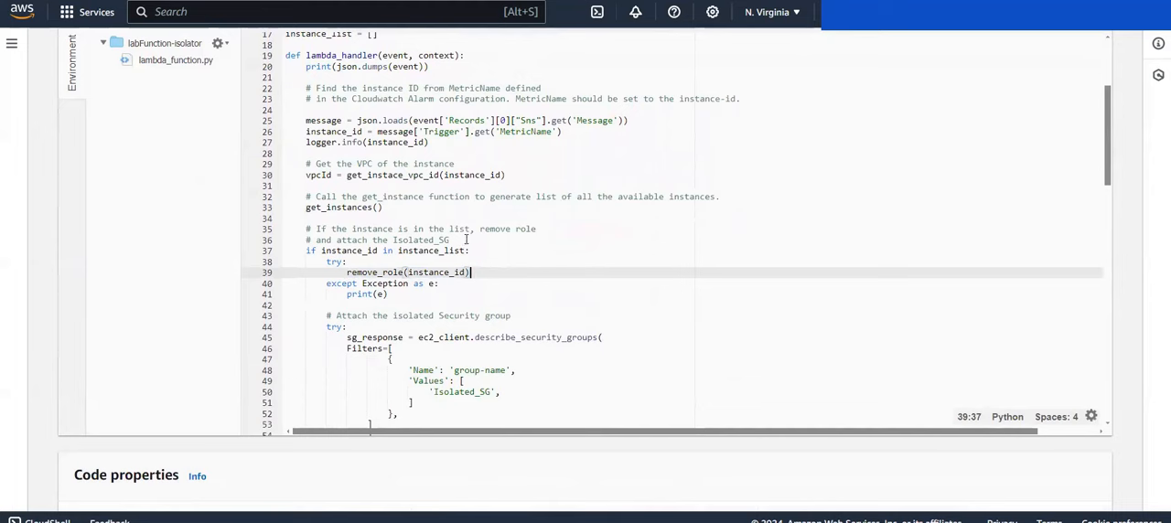
Step: Examine the remove_role function, including its instance profile association filter and the disassociate_iam_instance_profile call
scroll(467, 294, down, 1)
scroll(468, 294, down, 12)
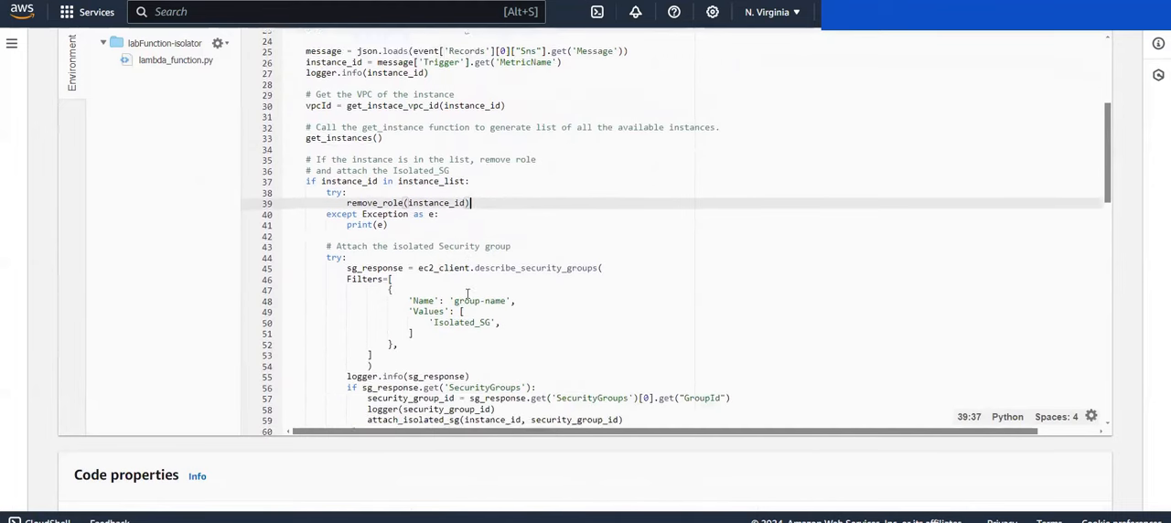
scroll(468, 294, down, 2)
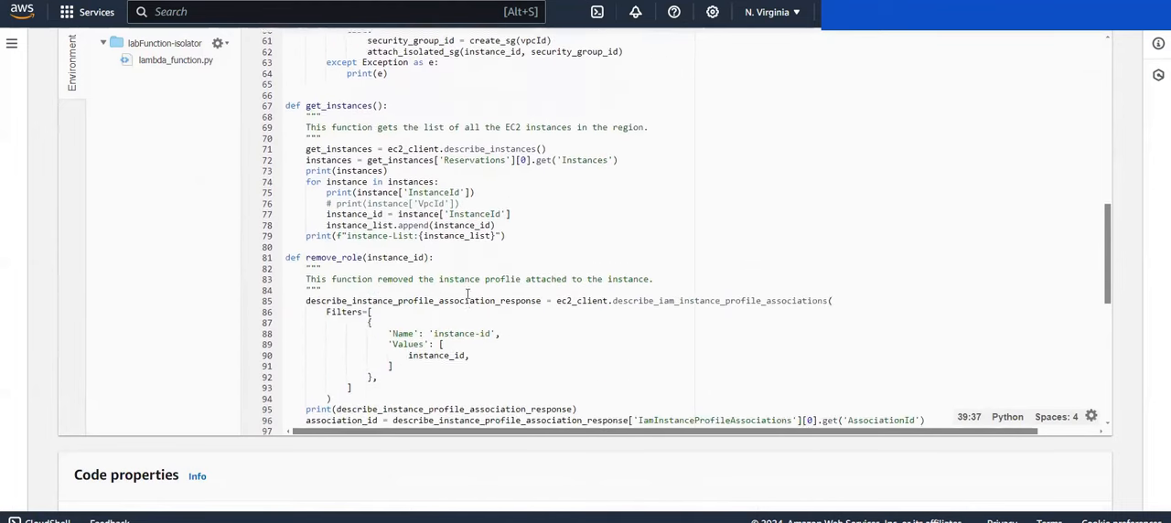
drag(300, 258, 513, 369)
click(512, 368)
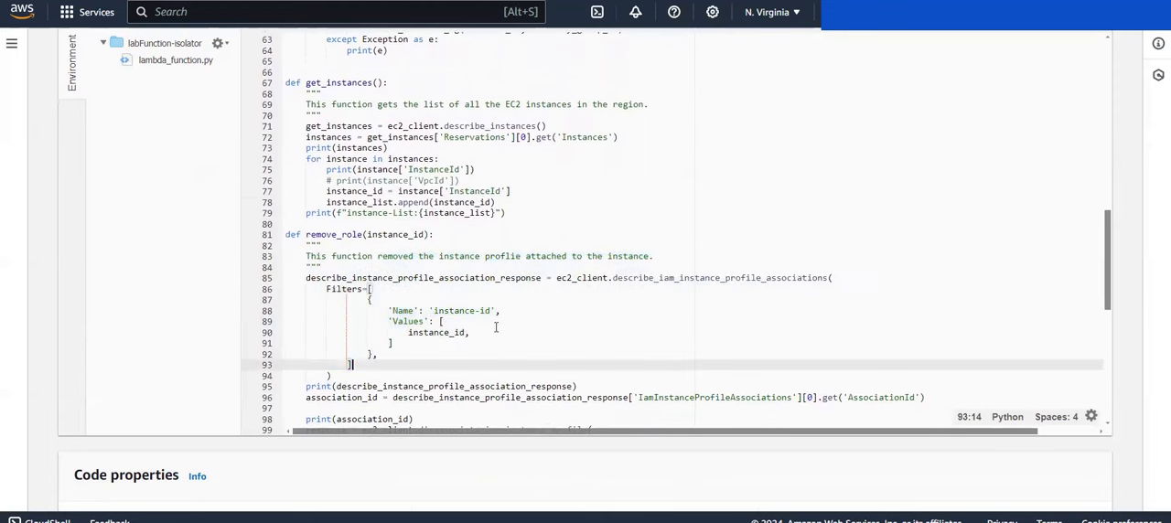
scroll(488, 334, down, 3)
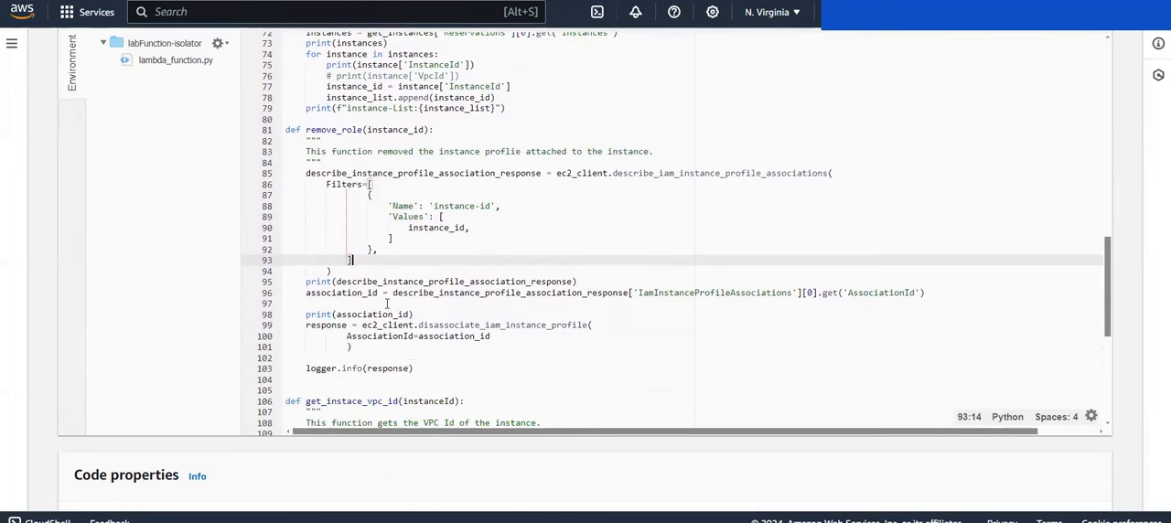
scroll(419, 363, down, 1)
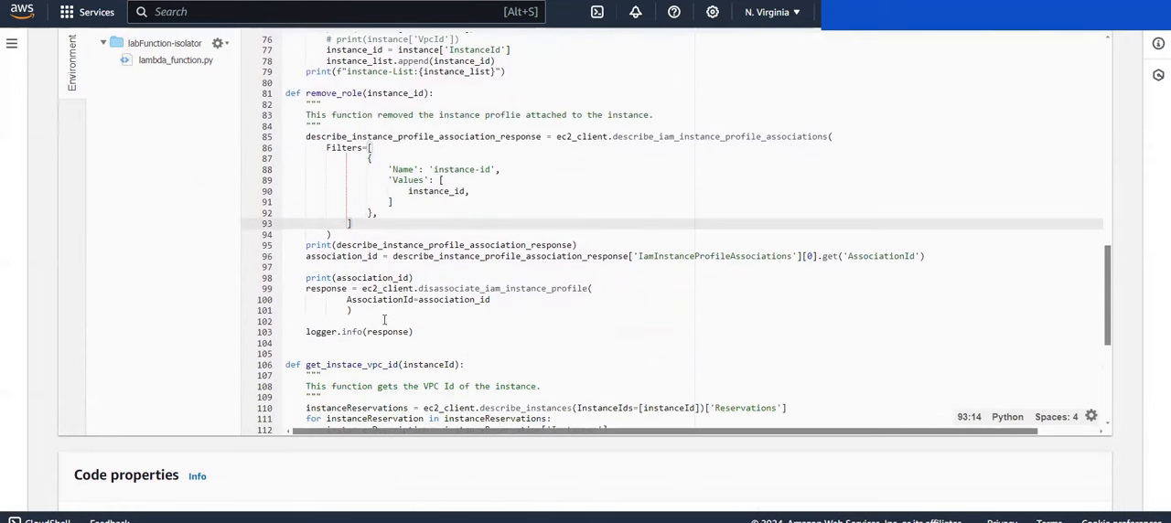
drag(382, 319, 309, 289)
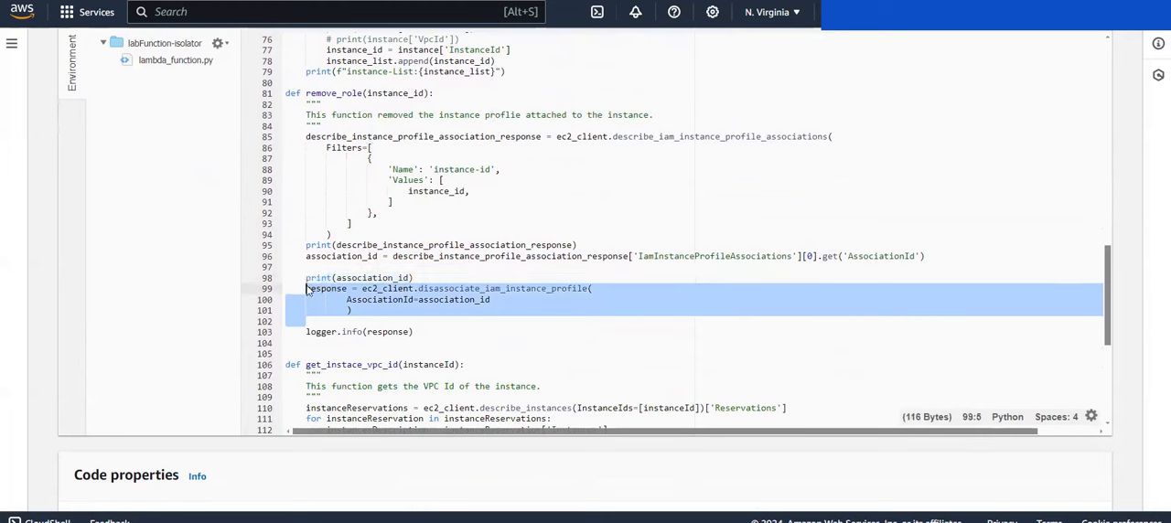
click(472, 292)
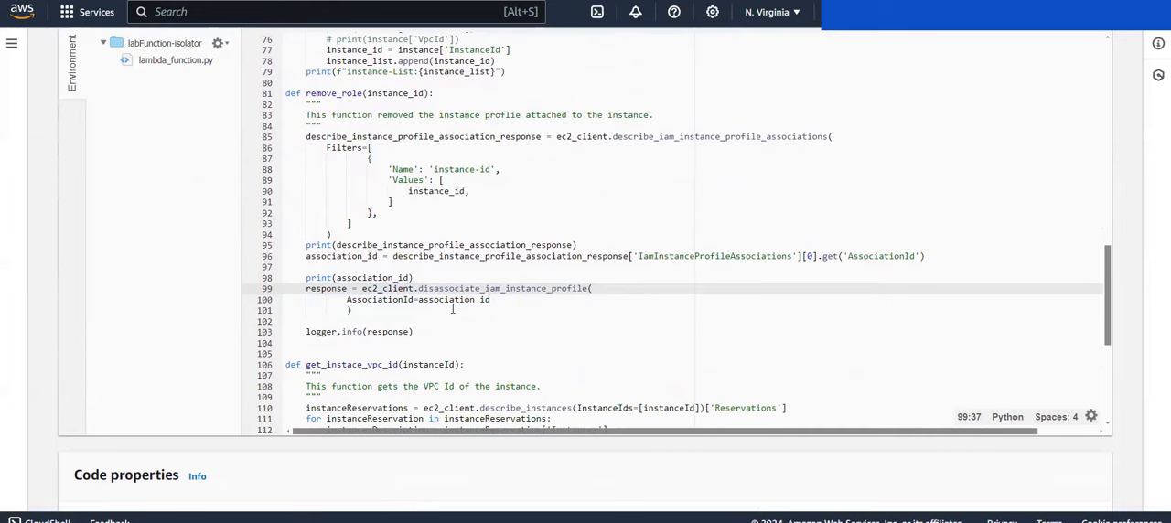
Step: Review how lambda_handler looks up the Isolated_SG security group and calls attach_isolated_sg in both the if and else branches
scroll(452, 309, up, 15)
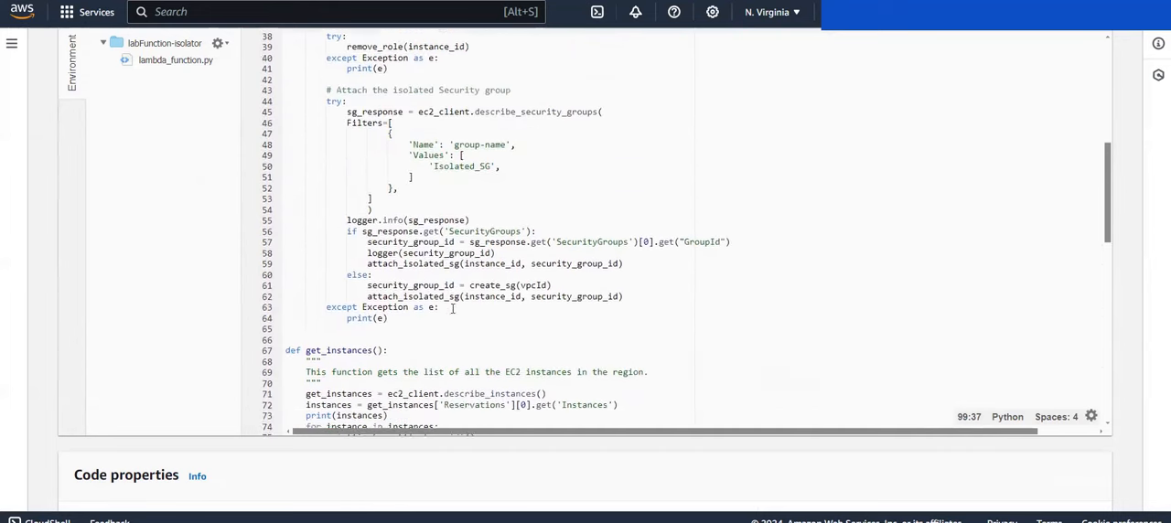
scroll(427, 232, up, 3)
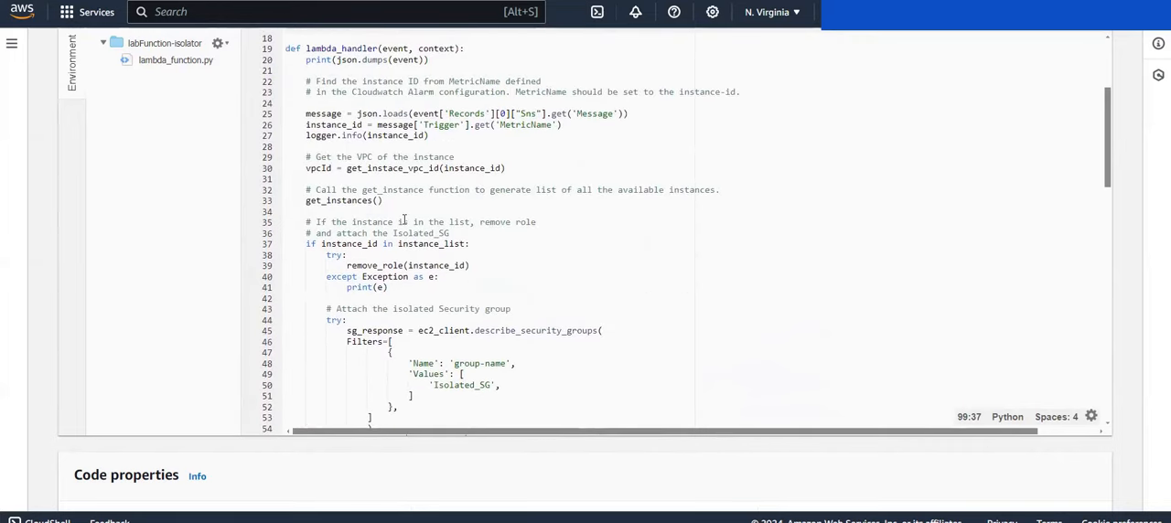
scroll(404, 220, down, 4)
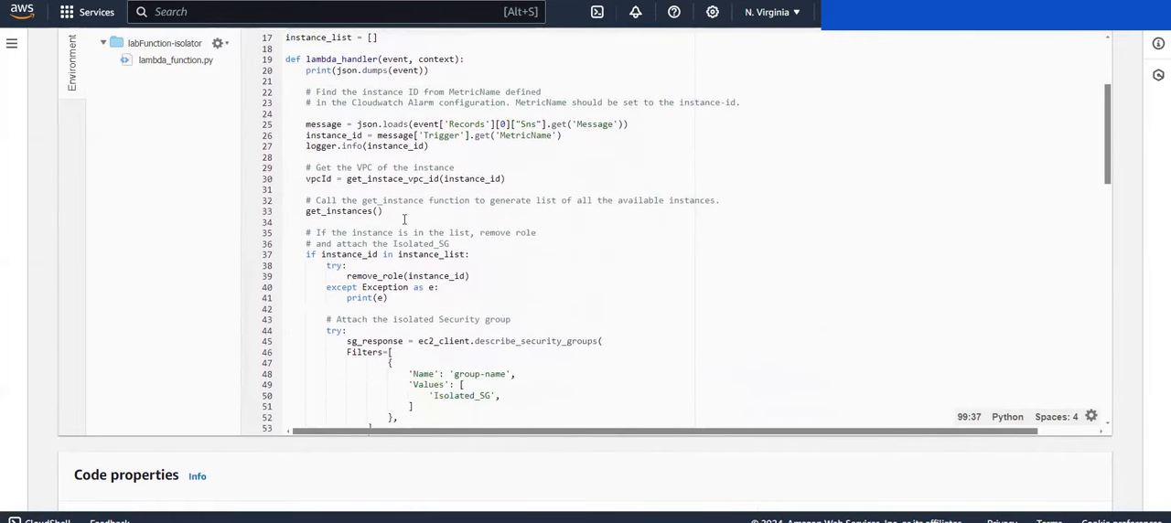
scroll(406, 219, down, 2)
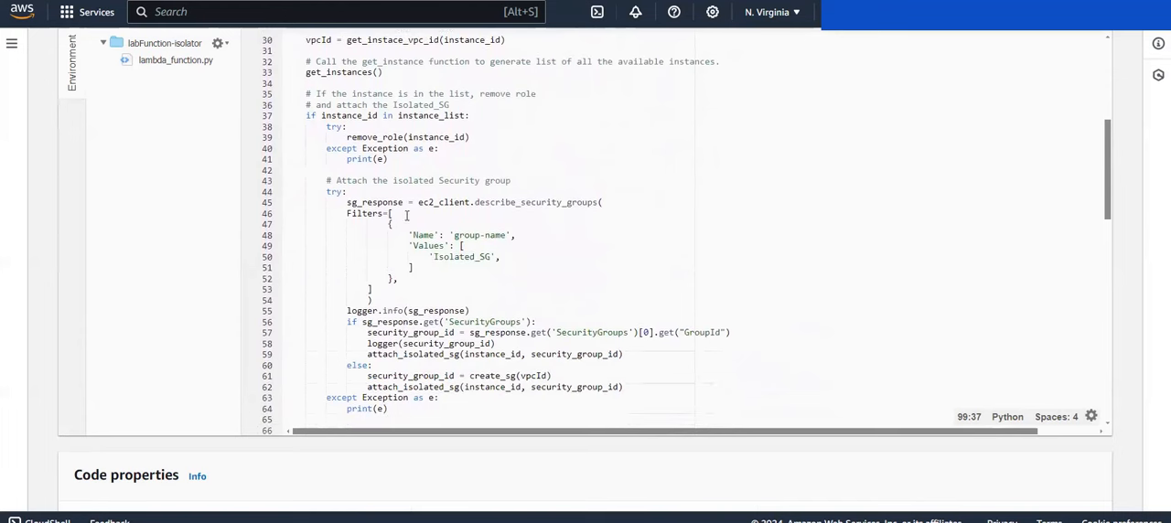
scroll(412, 220, down, 1)
scroll(412, 218, down, 1)
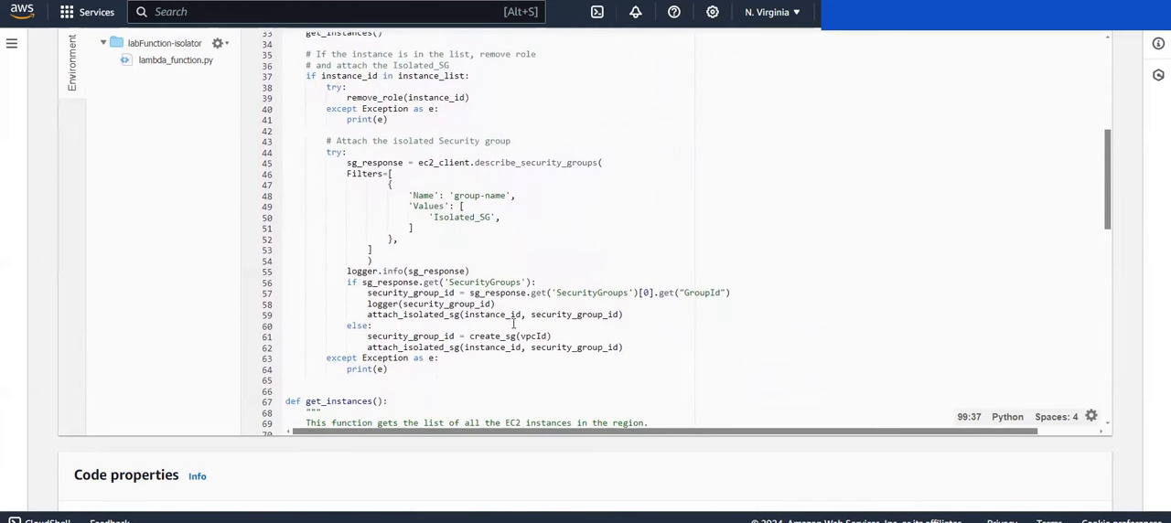
drag(369, 354, 457, 355)
click(457, 354)
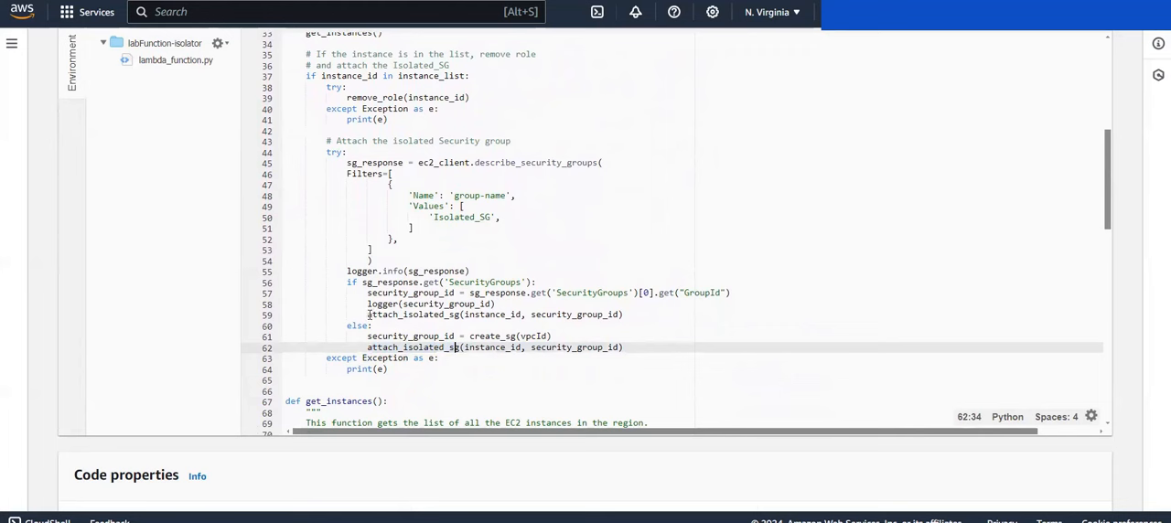
drag(372, 314, 462, 321)
click(462, 320)
Step: Examine the attach_isolated_sg definition, checking the modify_instance_attribute call and its Groups and InstanceId arguments
scroll(461, 317, down, 7)
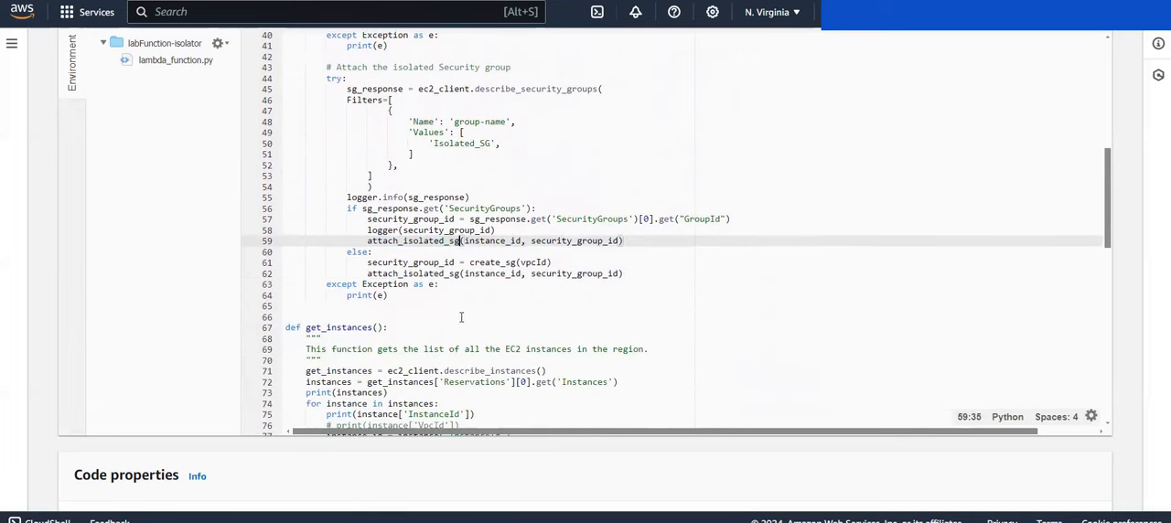
scroll(461, 317, down, 8)
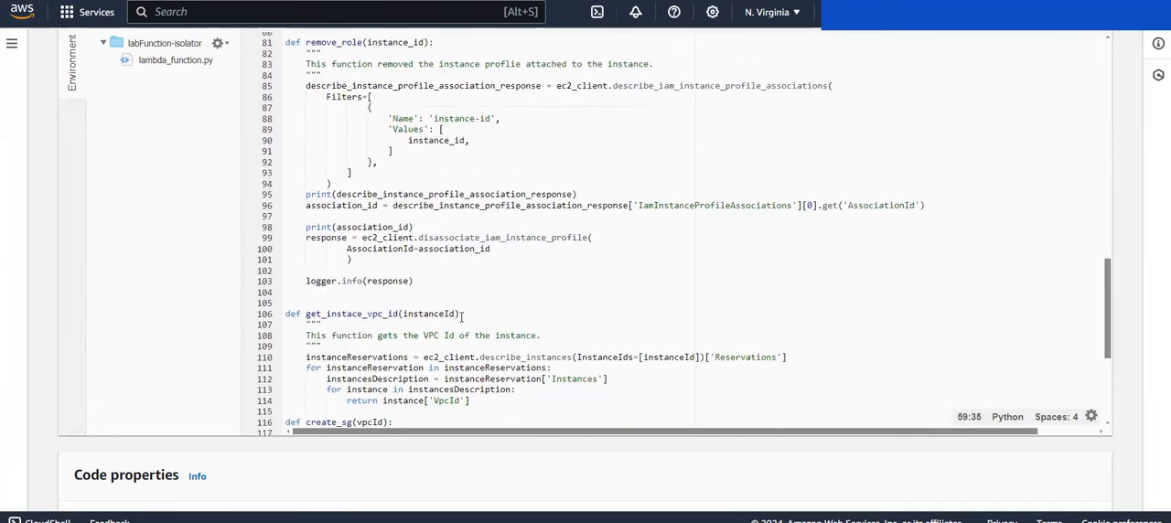
scroll(461, 317, down, 4)
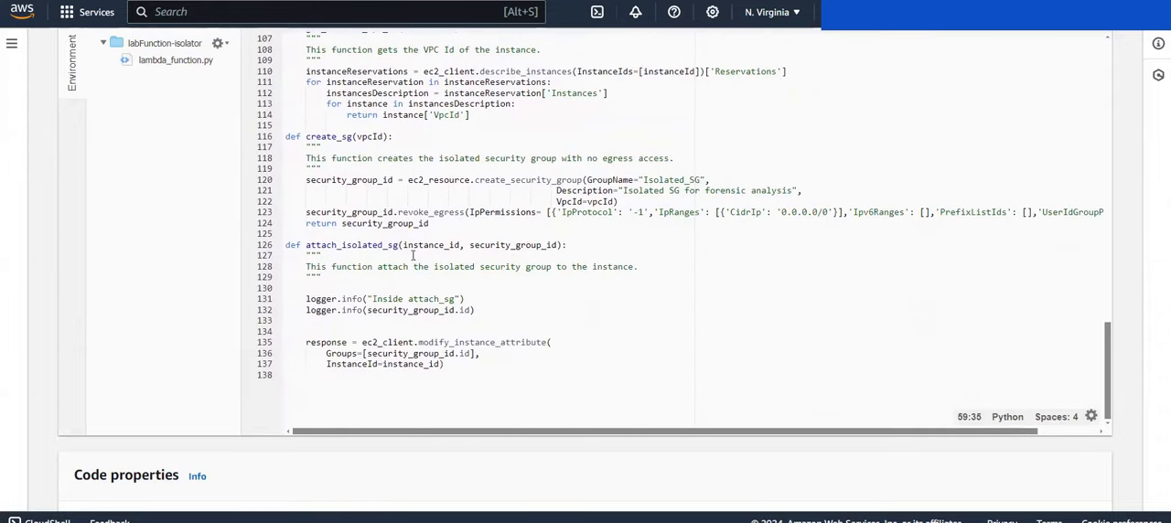
drag(318, 255, 386, 246)
click(386, 245)
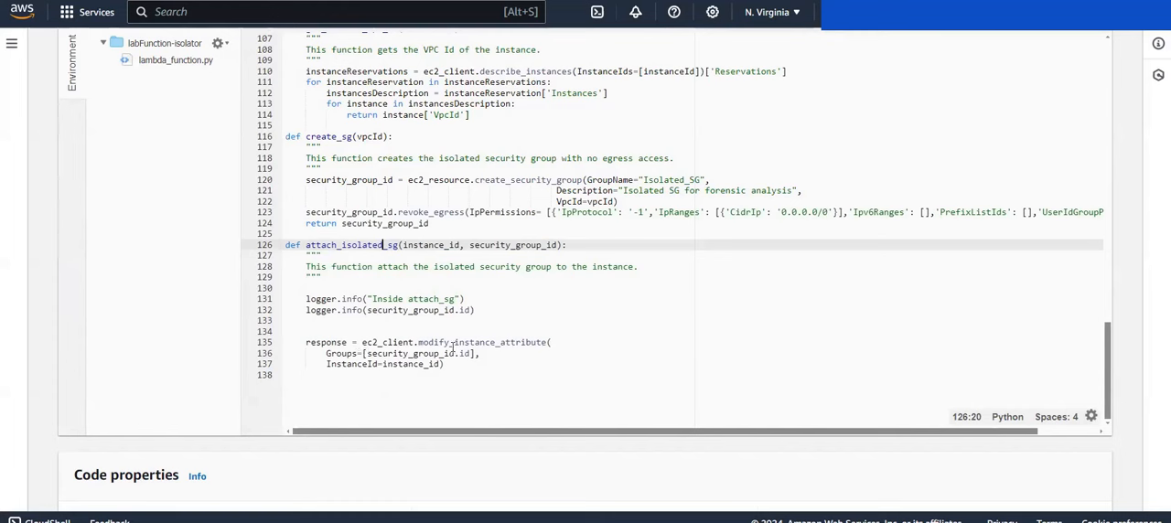
drag(423, 343, 527, 343)
click(527, 343)
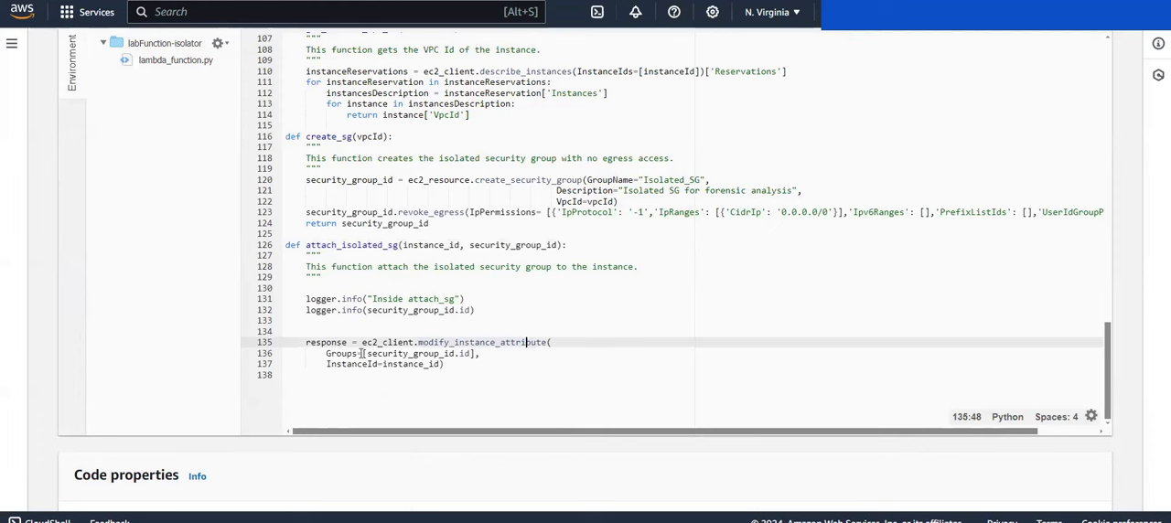
drag(363, 354, 475, 354)
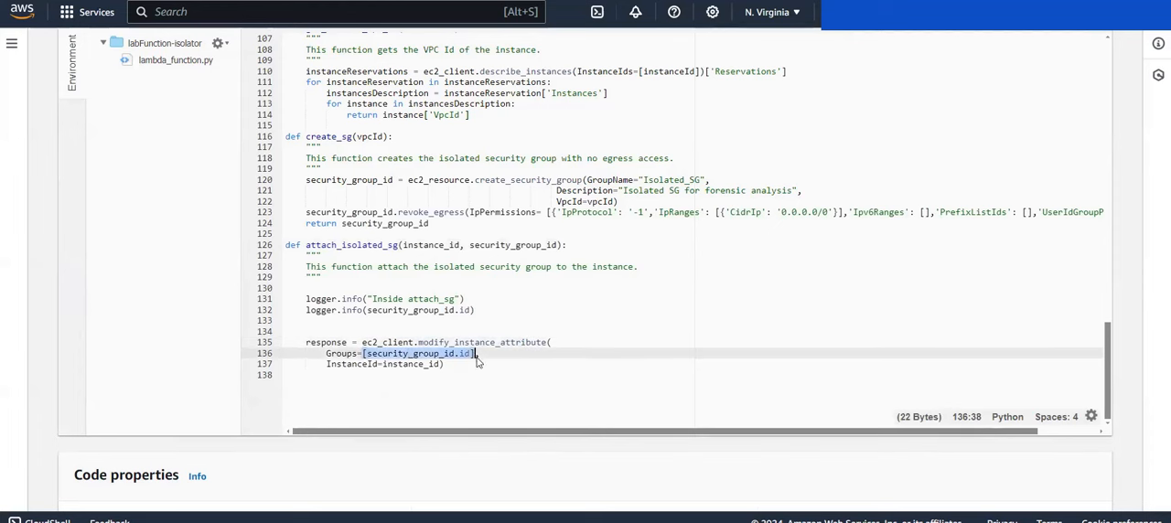
click(467, 385)
click(460, 368)
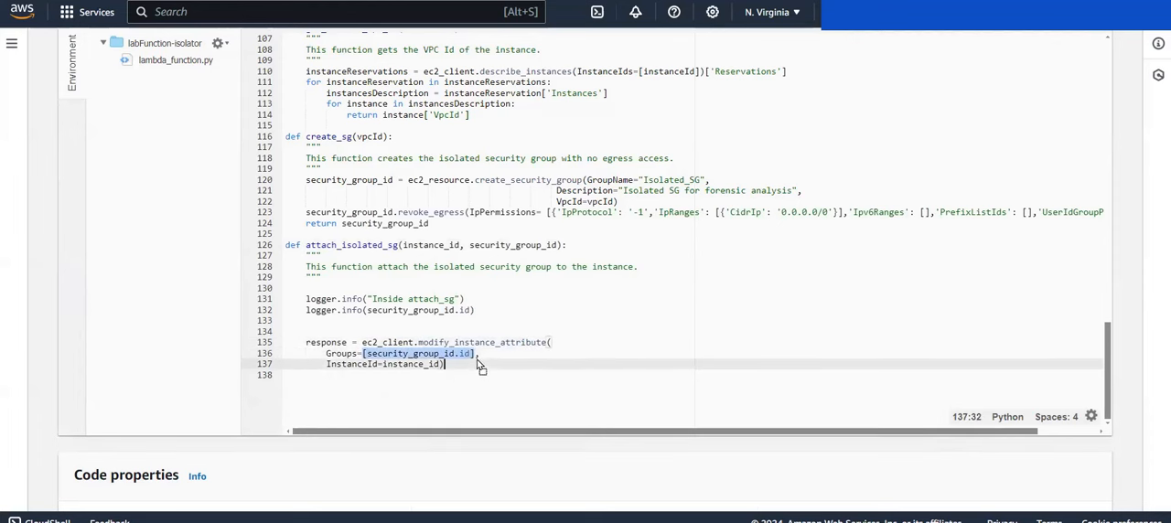
Step: Recheck the Groups and InstanceId arguments passed to modify_instance_attribute, and look back over the remove_role function
click(475, 358)
click(474, 353)
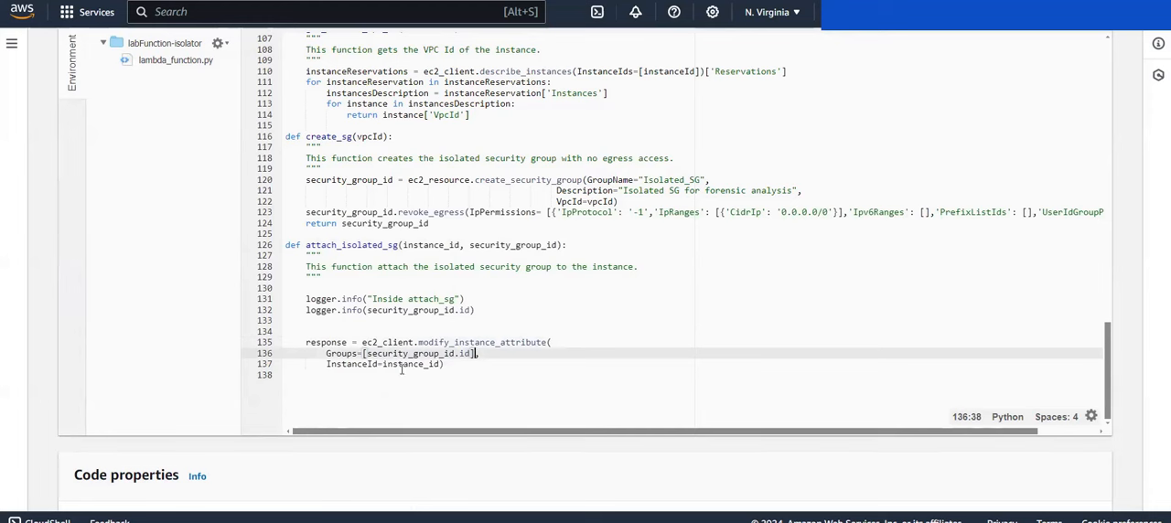
text(,)
click(403, 369)
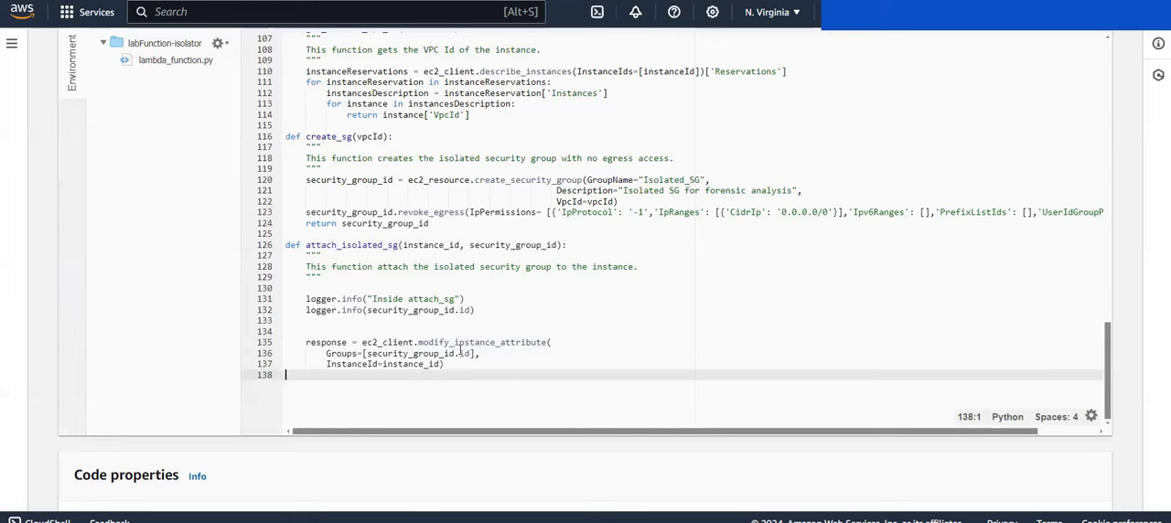
scroll(656, 180, up, 15)
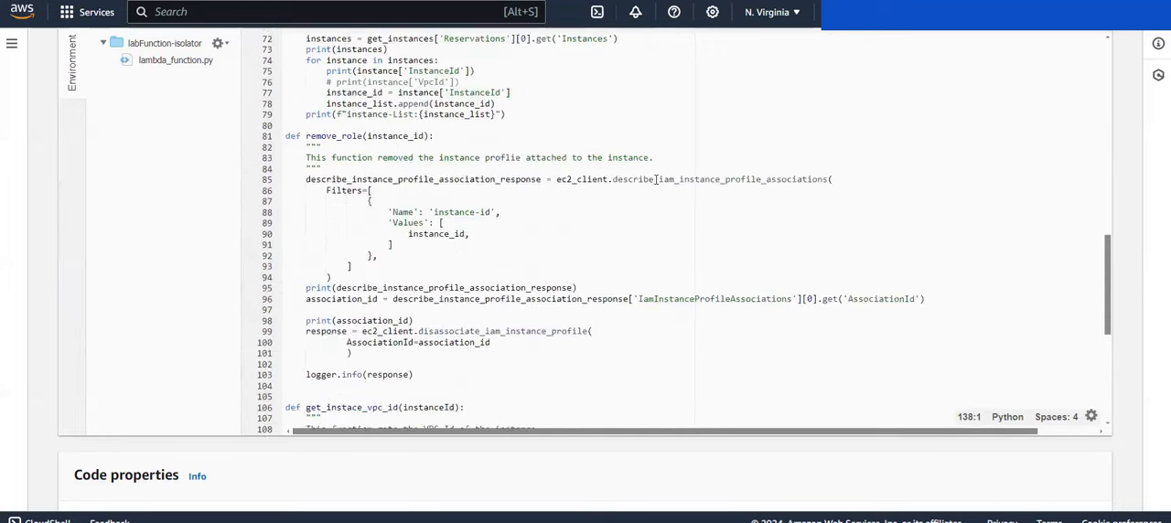
scroll(656, 180, up, 3)
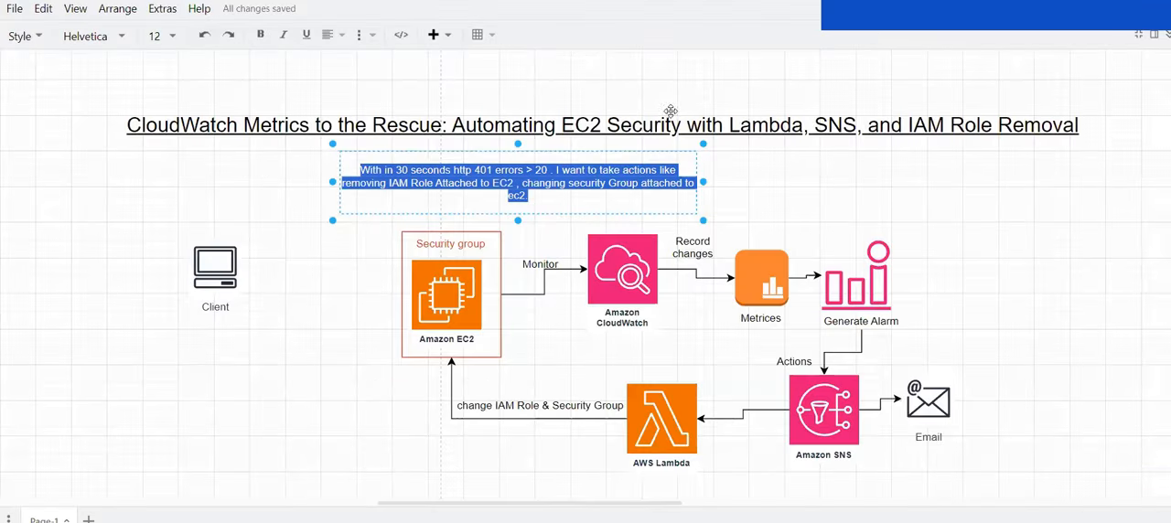
Step: Switch to the draw.io architecture diagram, leave the requirement note's text and examine the Security group around Amazon EC2
click(615, 81)
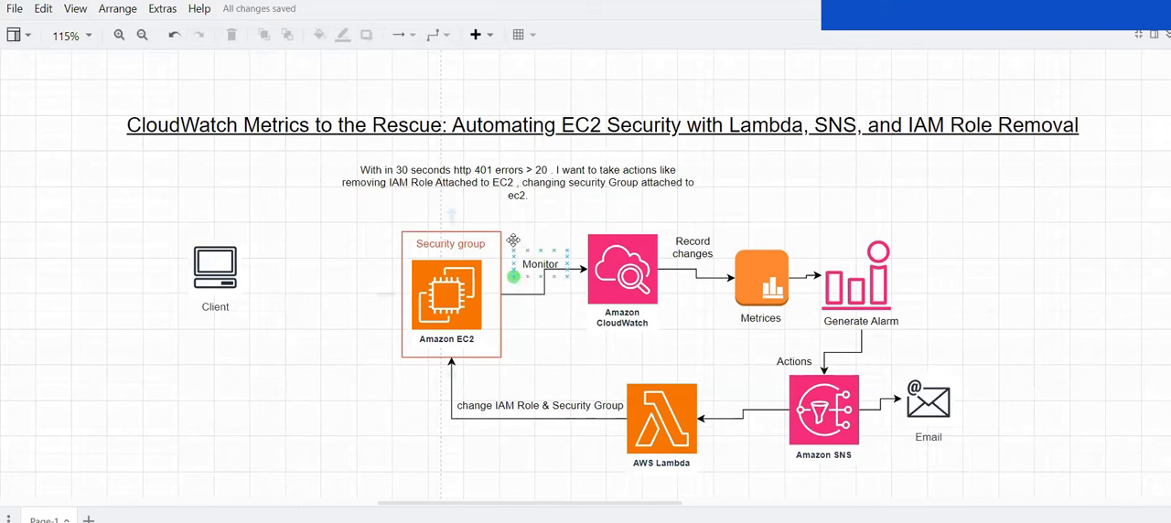
click(466, 236)
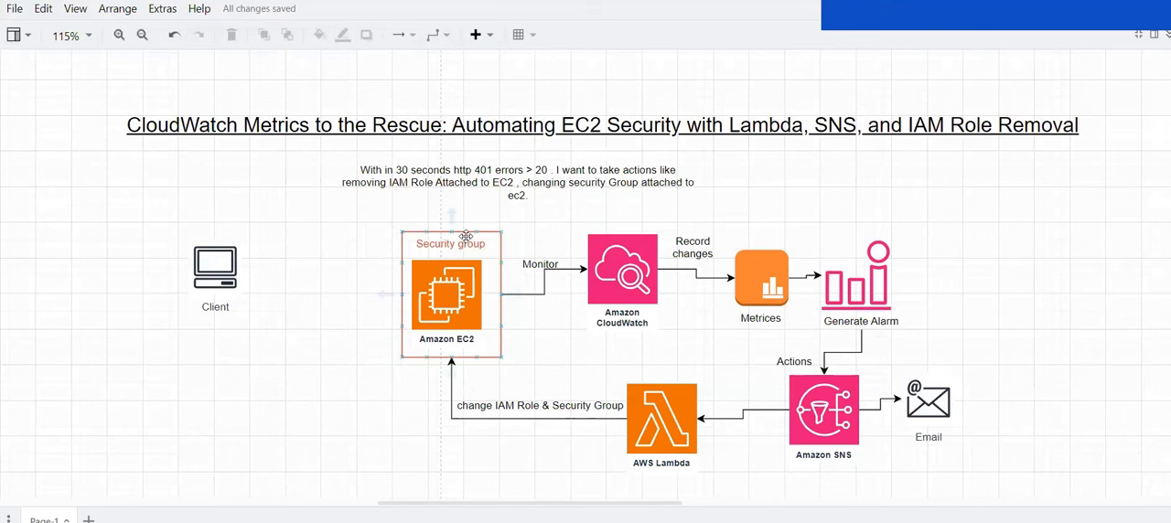
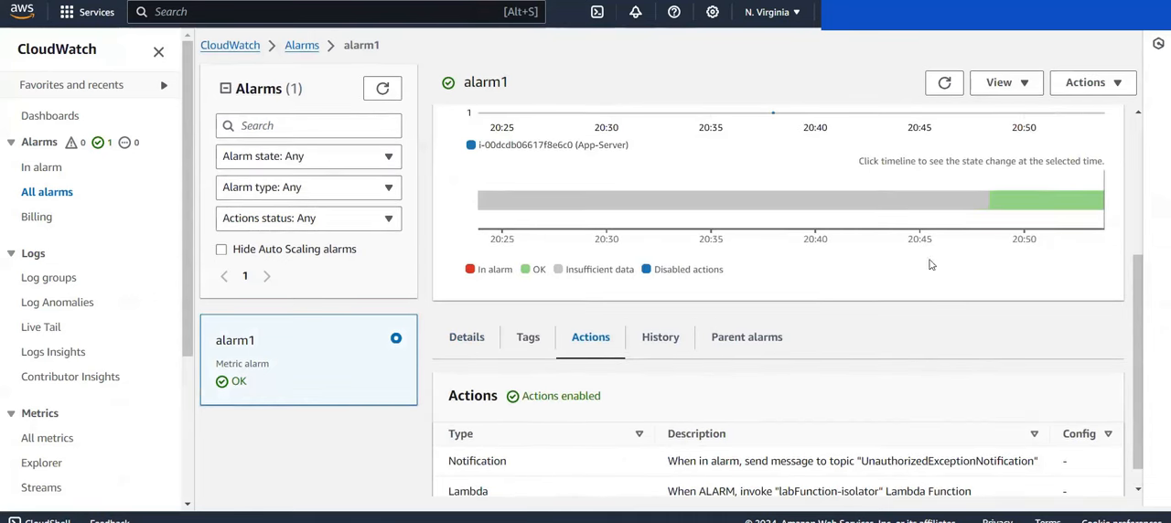
Step: Edit alarm1 and remove the labFunction-isolator Lambda action from its configured actions, keeping the UnauthorizedExceptionNotification notification
click(1072, 85)
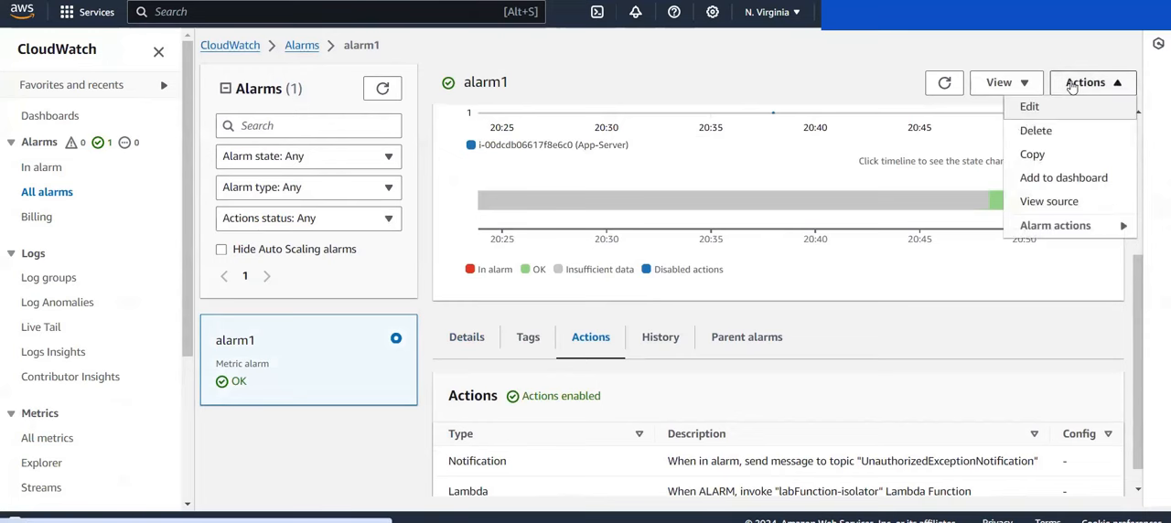
click(1031, 108)
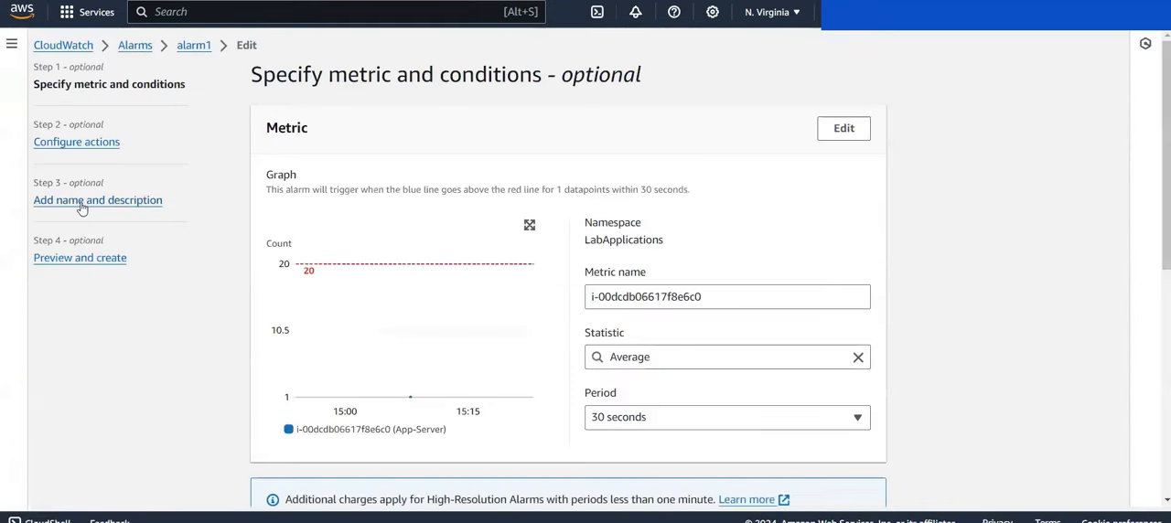
scroll(378, 326, down, 3)
scroll(378, 327, up, 3)
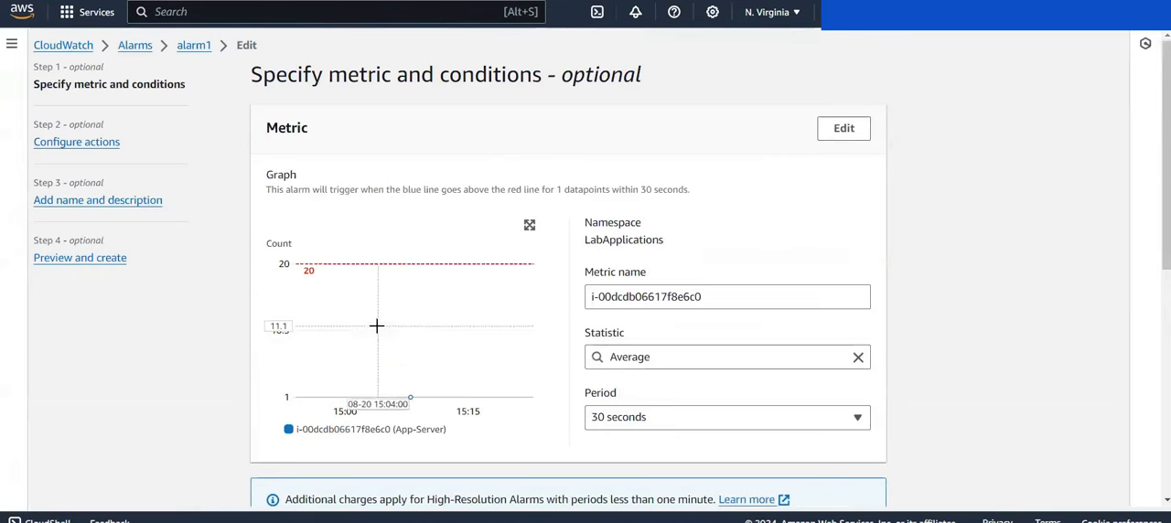
click(81, 143)
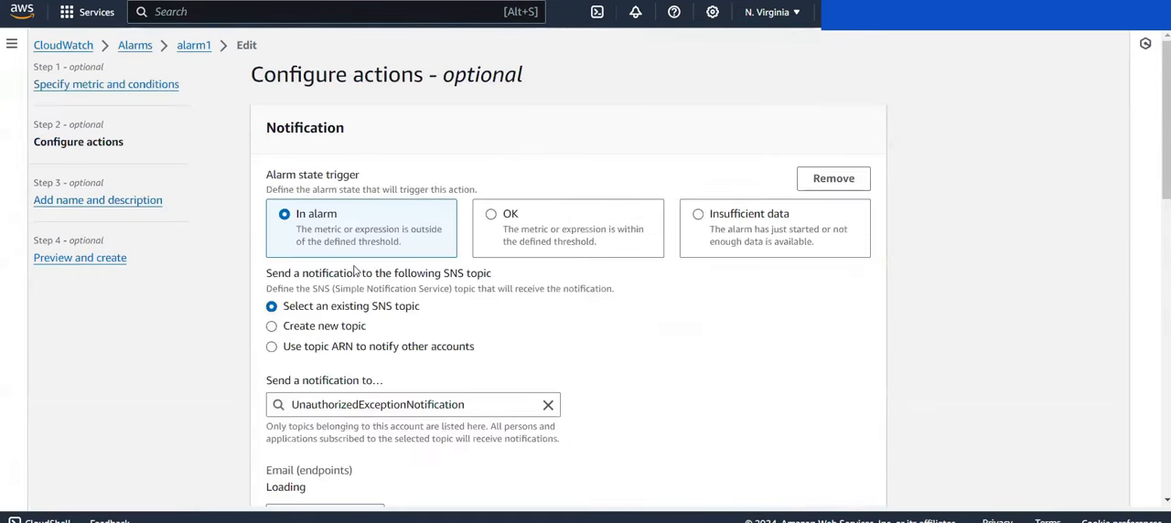
scroll(359, 279, down, 1)
scroll(359, 279, down, 6)
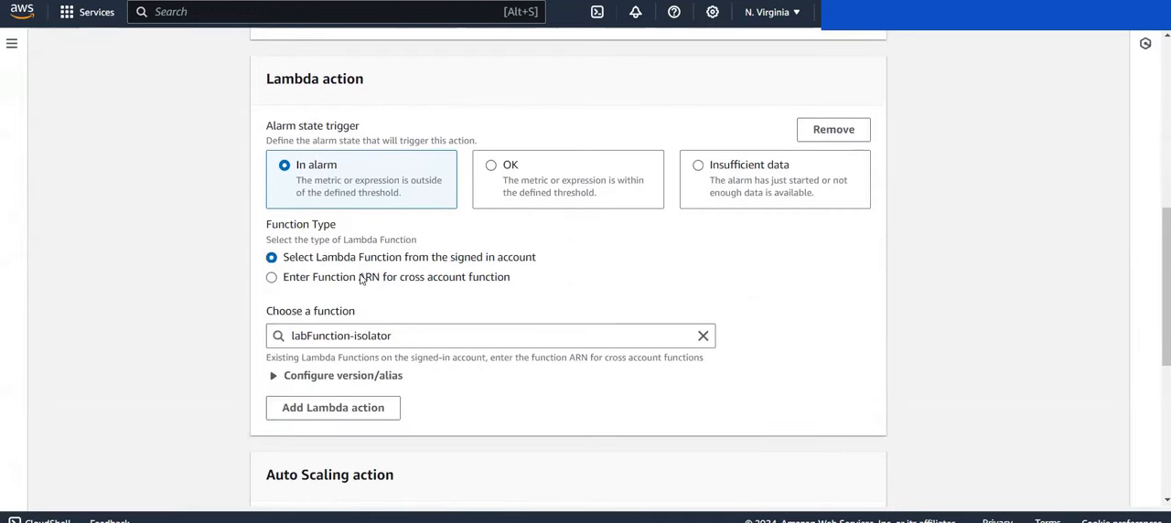
click(819, 136)
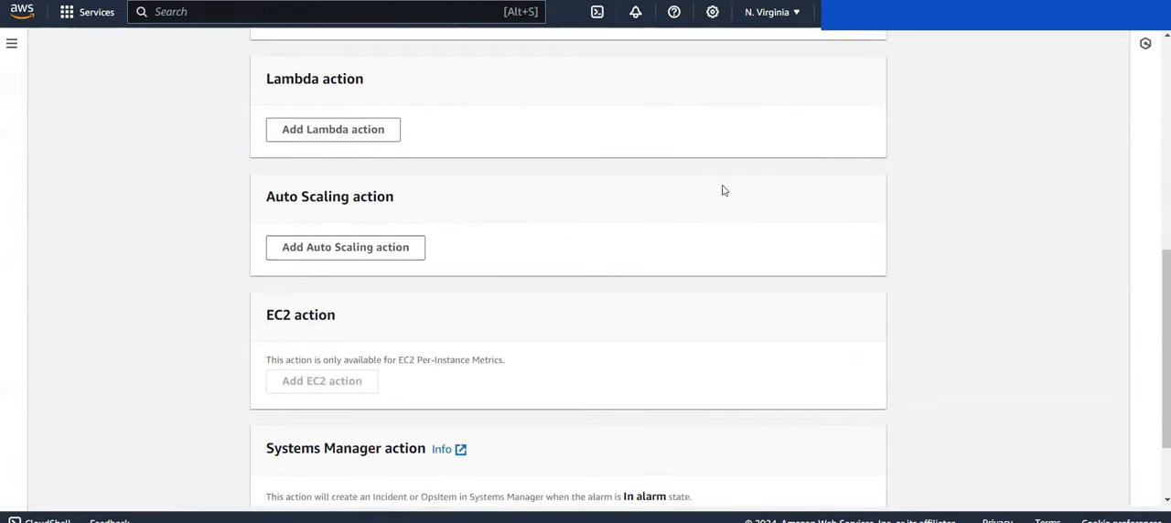
Step: Keep the existing name and description, proceed through the remaining alarm settings and save the update to alarm1
scroll(468, 261, down, 3)
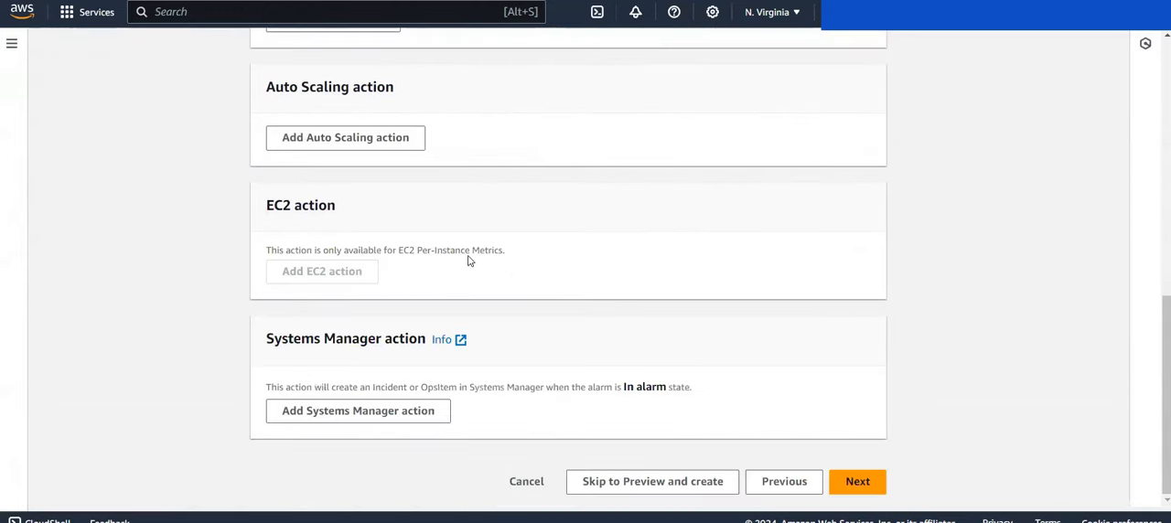
click(856, 485)
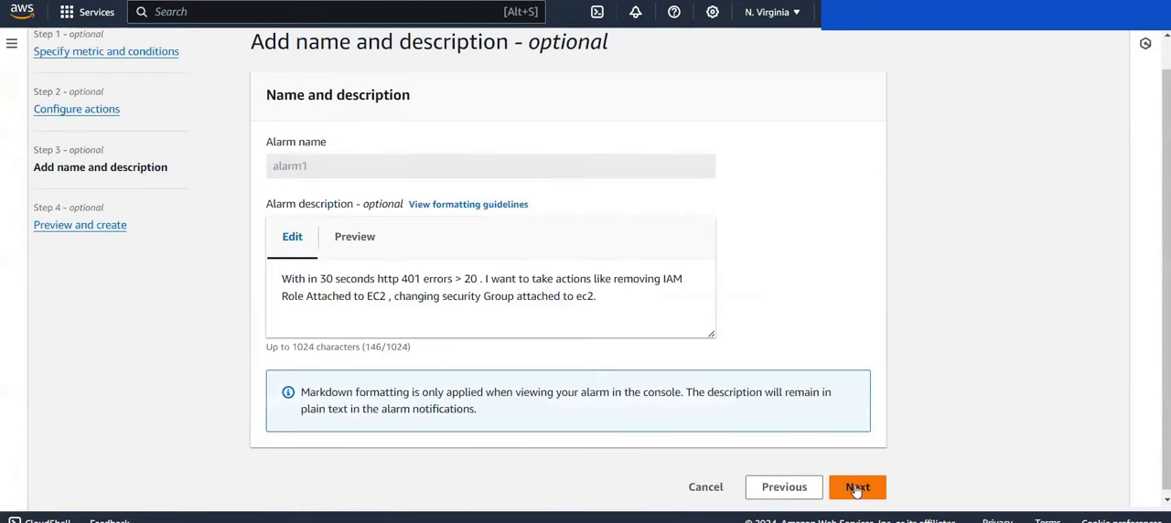
click(856, 487)
scroll(854, 486, down, 10)
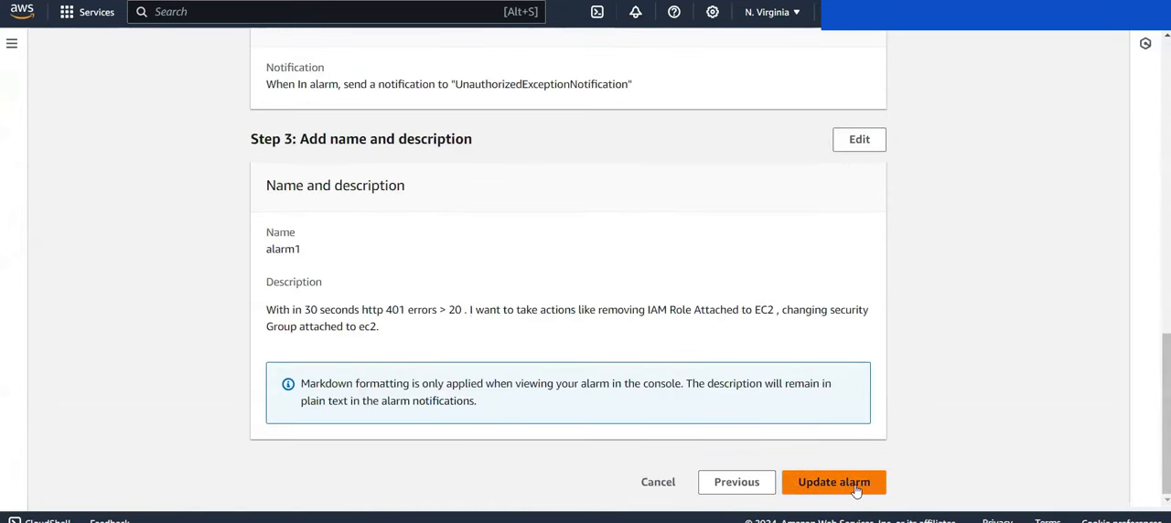
click(856, 489)
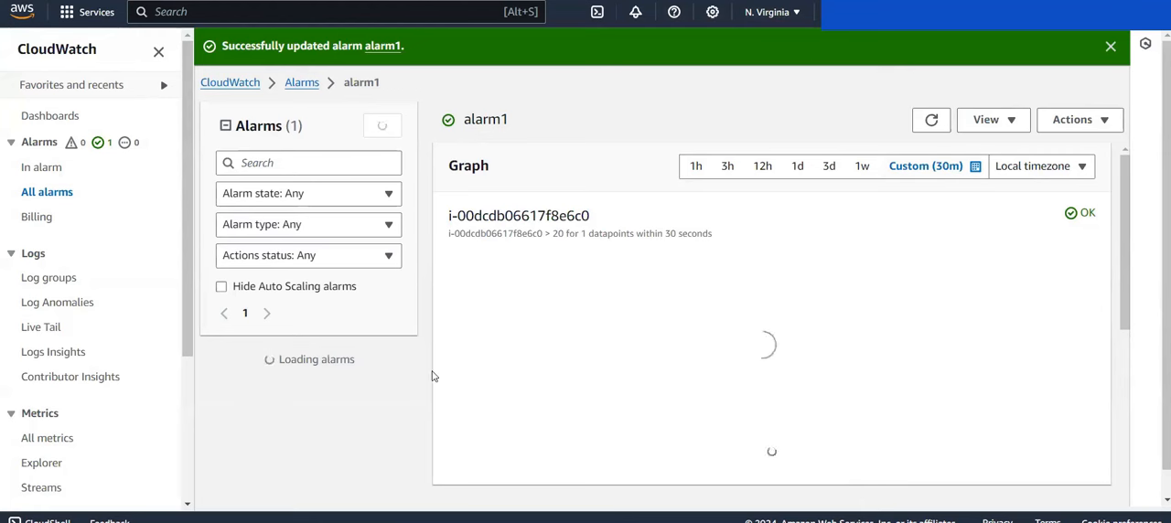
Step: Check the history of alarm1 for configuration and state updates, and look over its graph
scroll(433, 375, down, 3)
scroll(434, 375, down, 1)
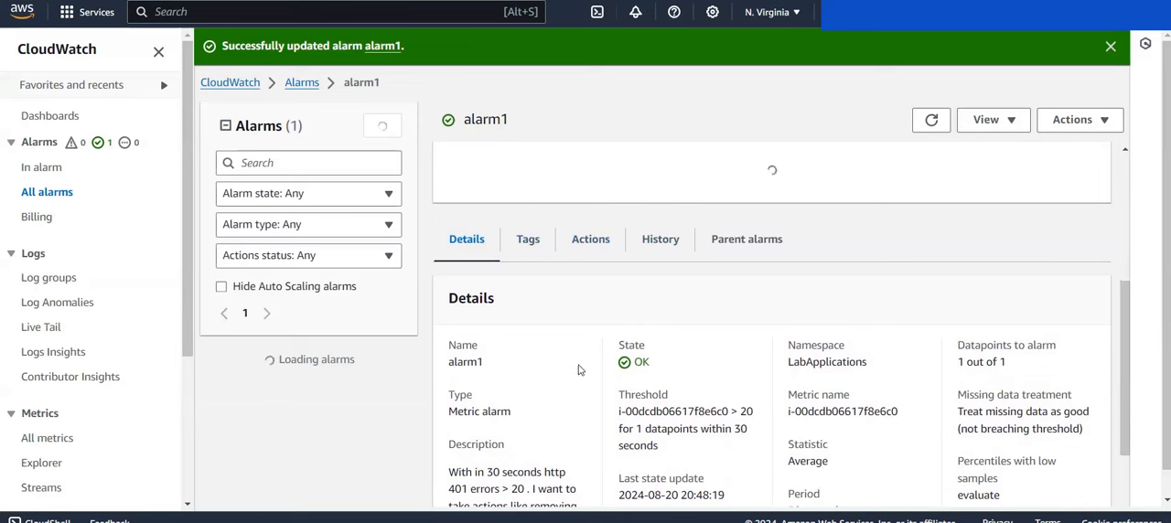
click(659, 242)
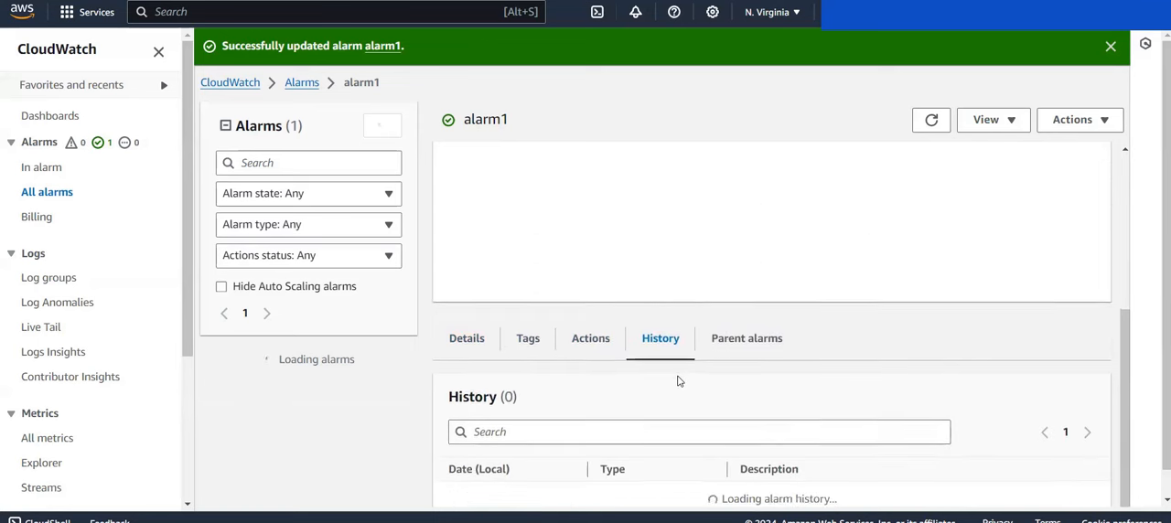
scroll(398, 435, down, 1)
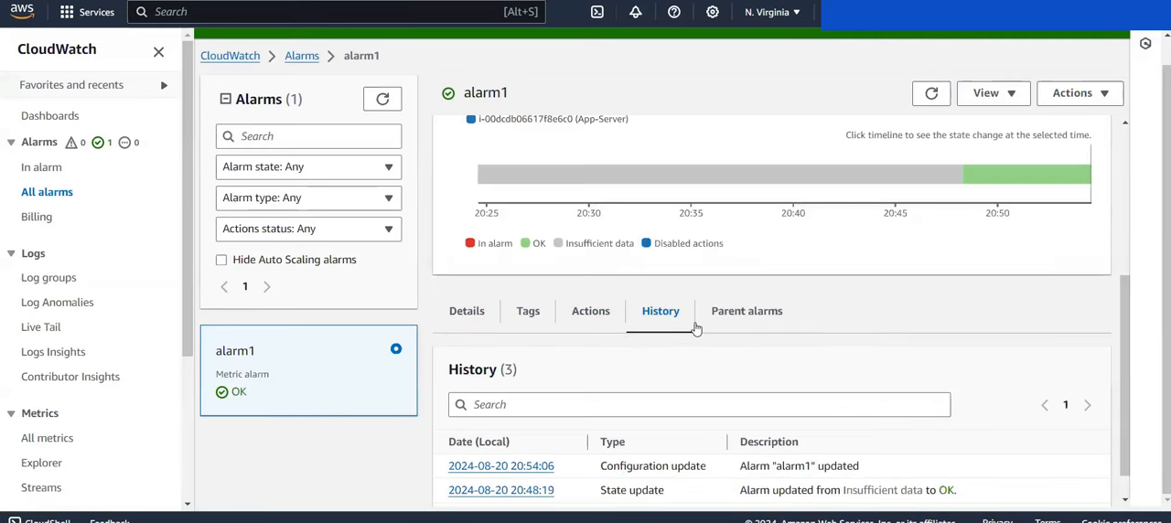
scroll(695, 329, down, 2)
scroll(695, 311, up, 5)
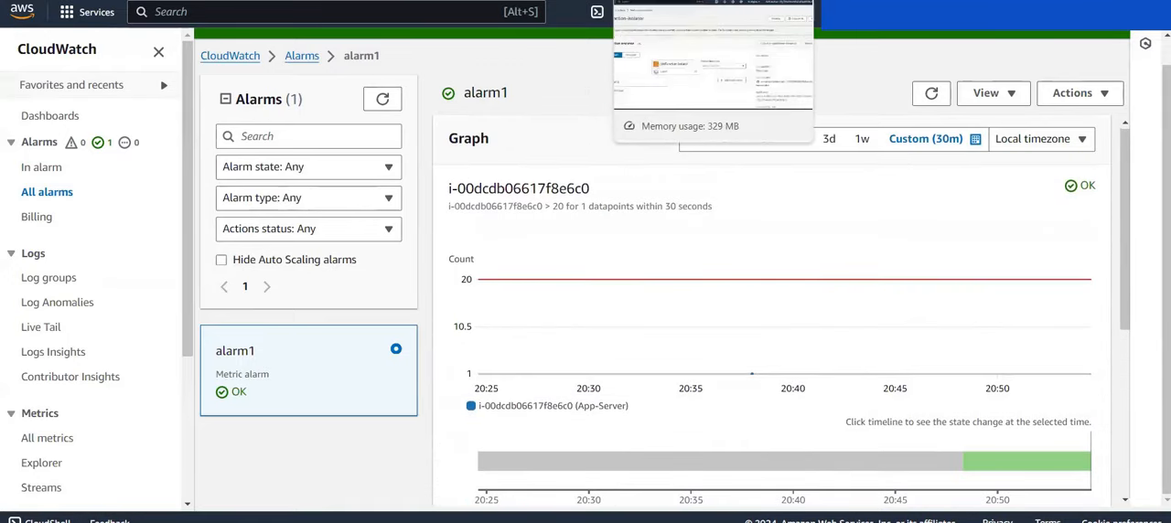
Step: Switch to labFunction-Traffic-Generator and run its saved test event e1 against the App-Server
click(557, 1)
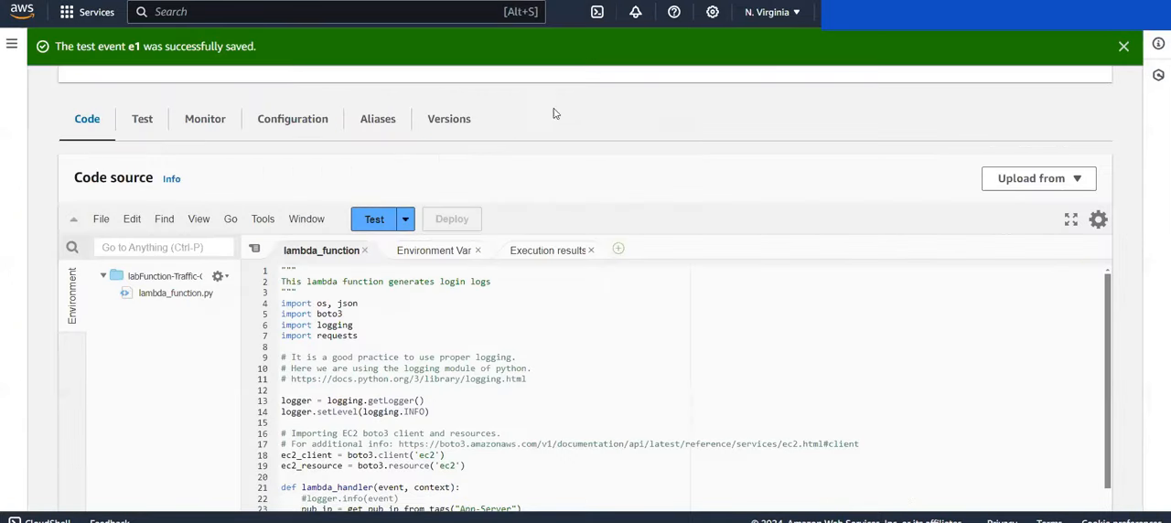
scroll(445, 119, up, 5)
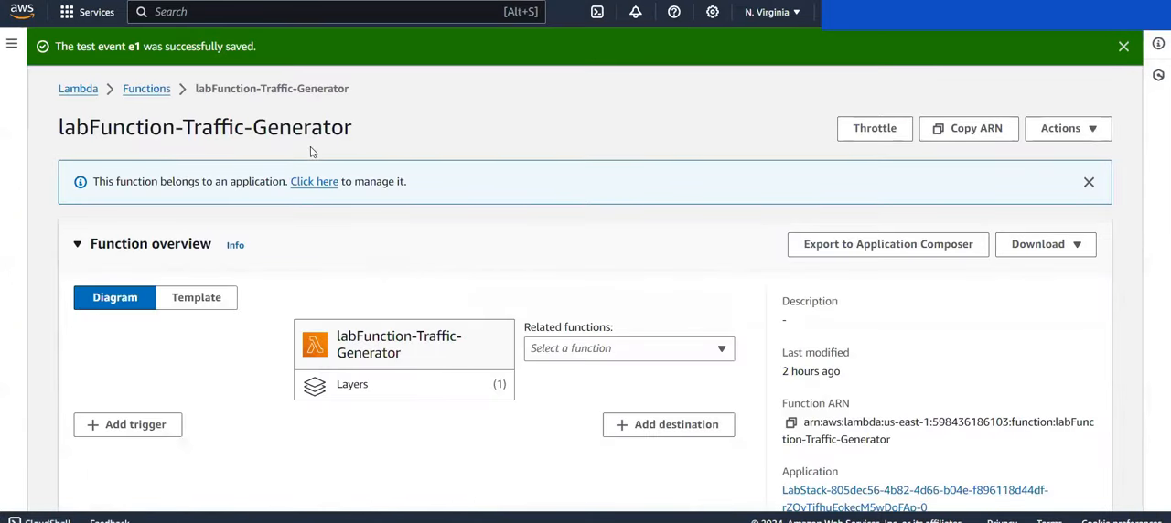
scroll(374, 184, down, 1)
scroll(374, 184, down, 3)
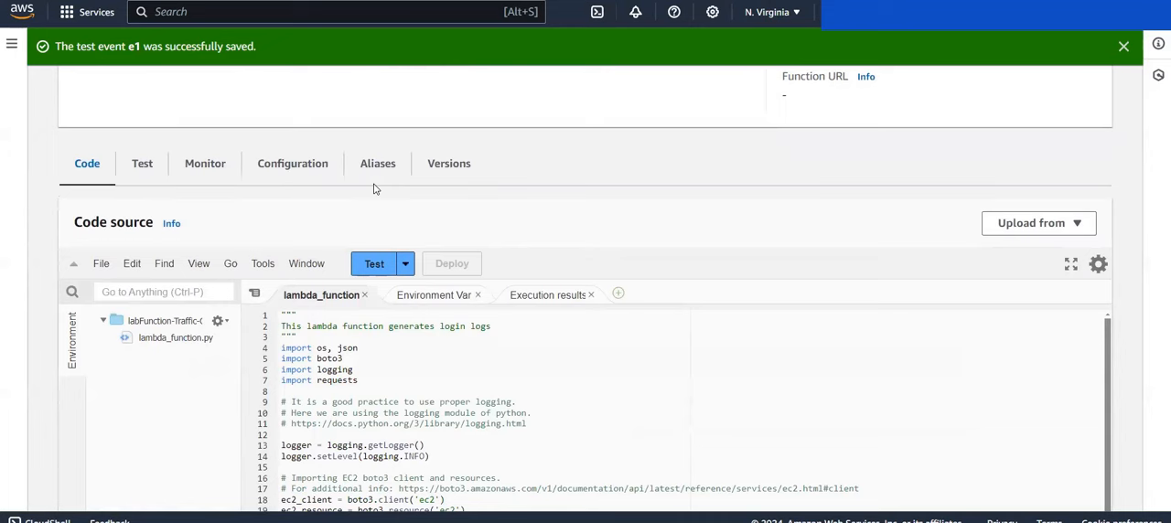
scroll(374, 189, down, 1)
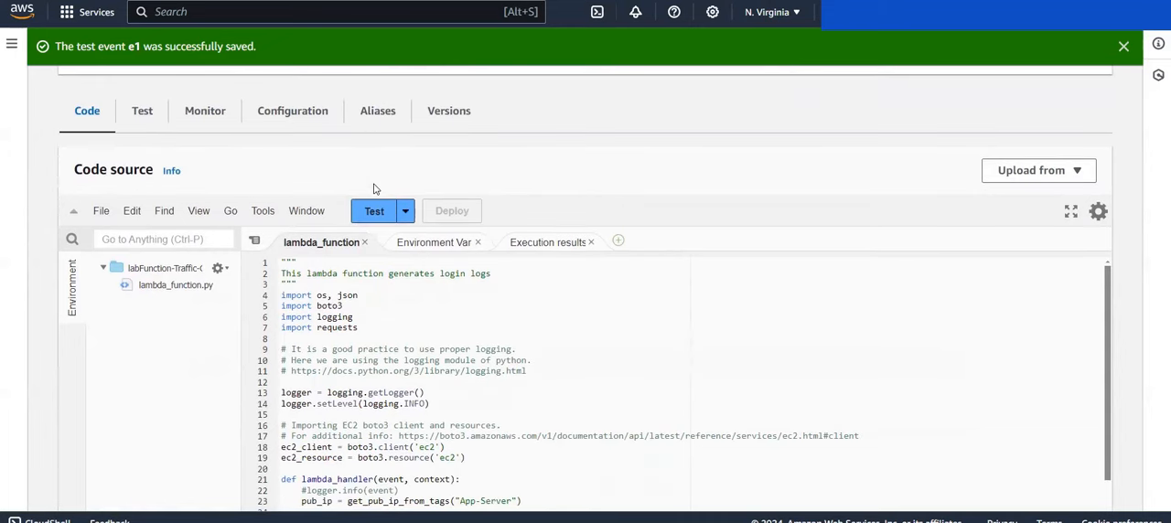
scroll(374, 189, down, 1)
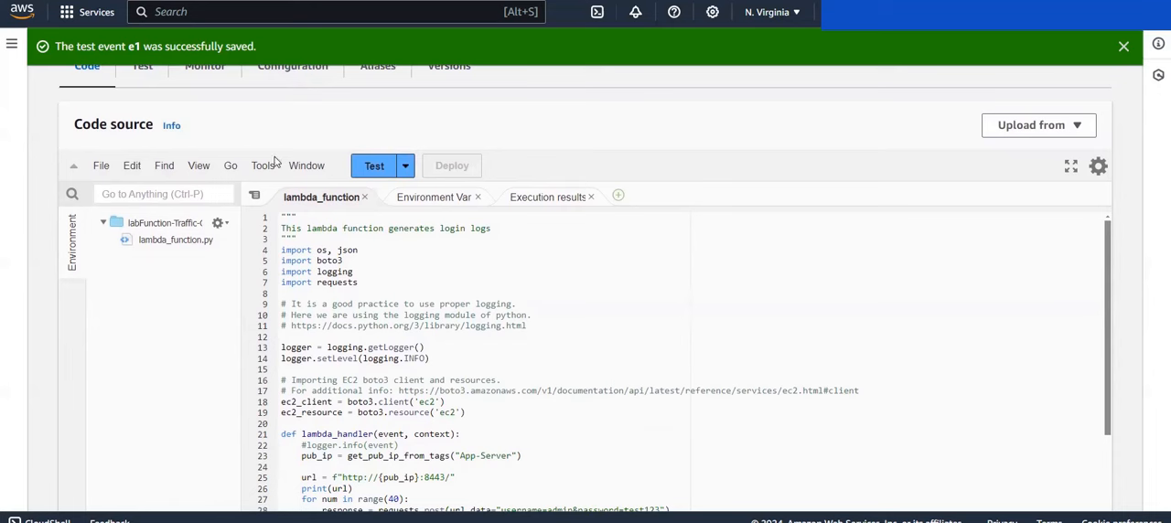
click(371, 166)
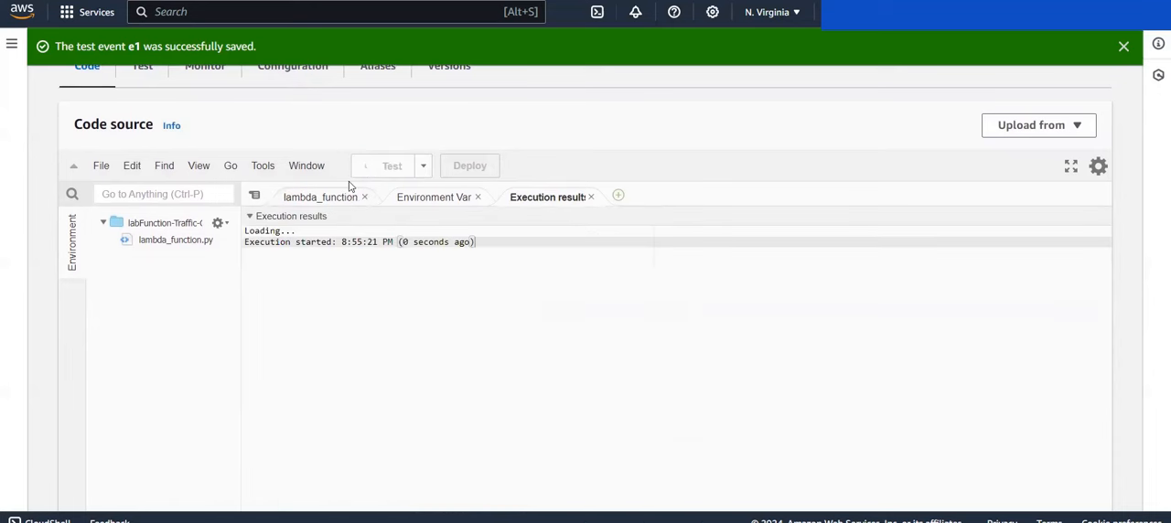
Step: Review the response codes in the test's function logs through to the end of the execution results
scroll(151, 343, down, 1)
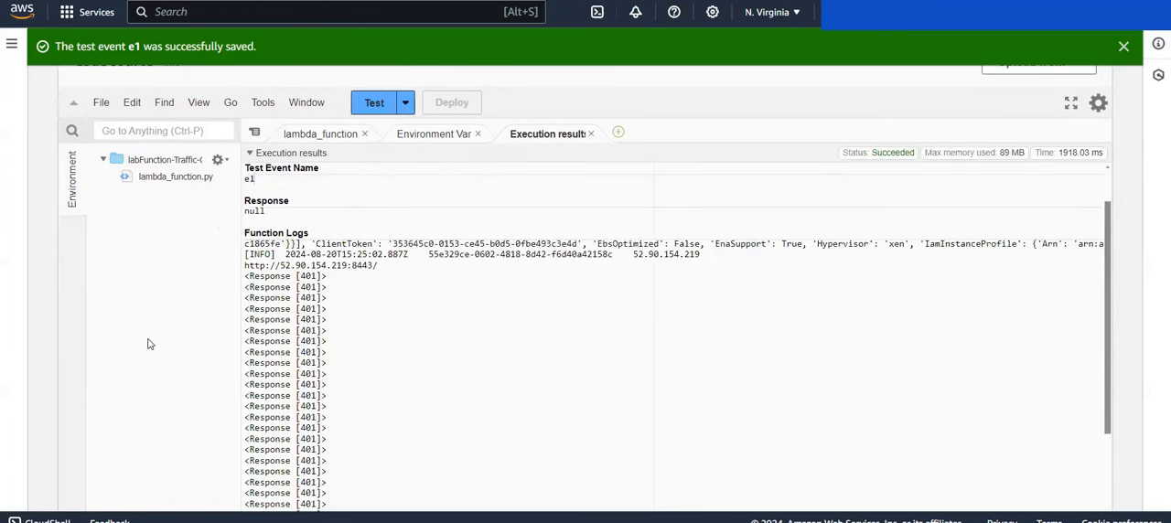
scroll(352, 295, down, 5)
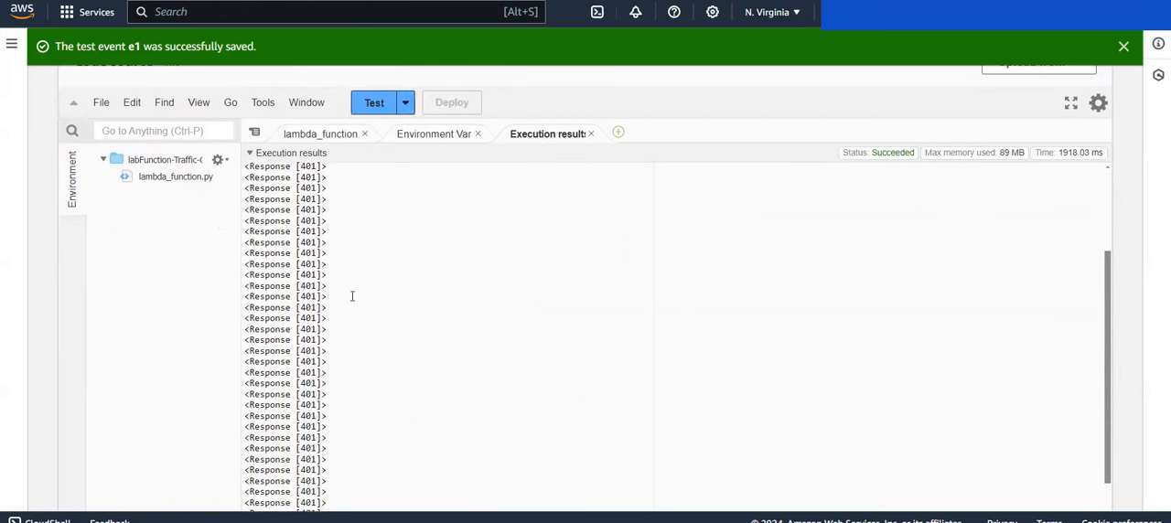
scroll(351, 296, down, 3)
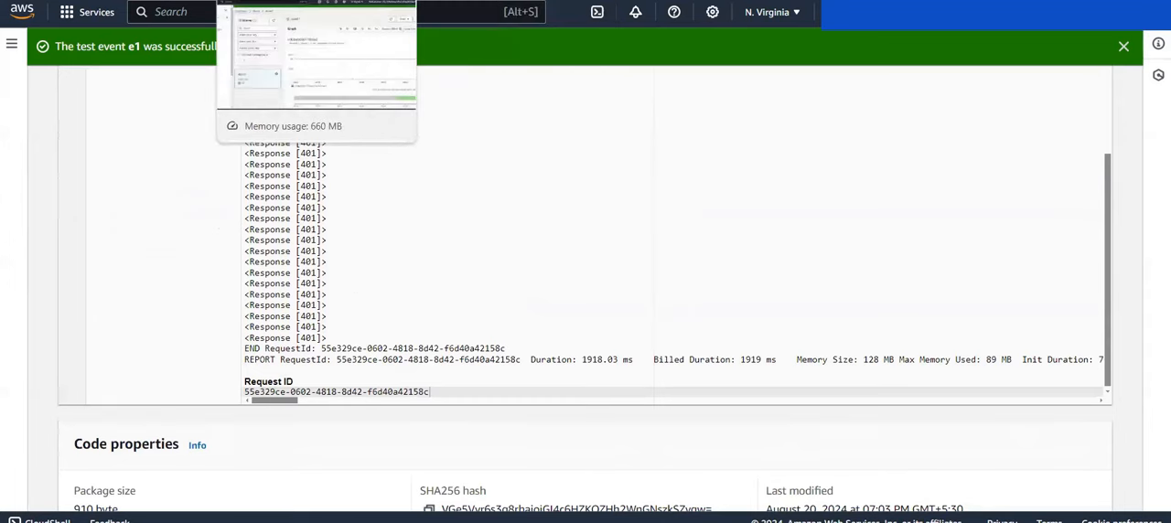
Step: Return to alarm1 in CloudWatch, refresh its data and check the graph and alarm state
click(275, 1)
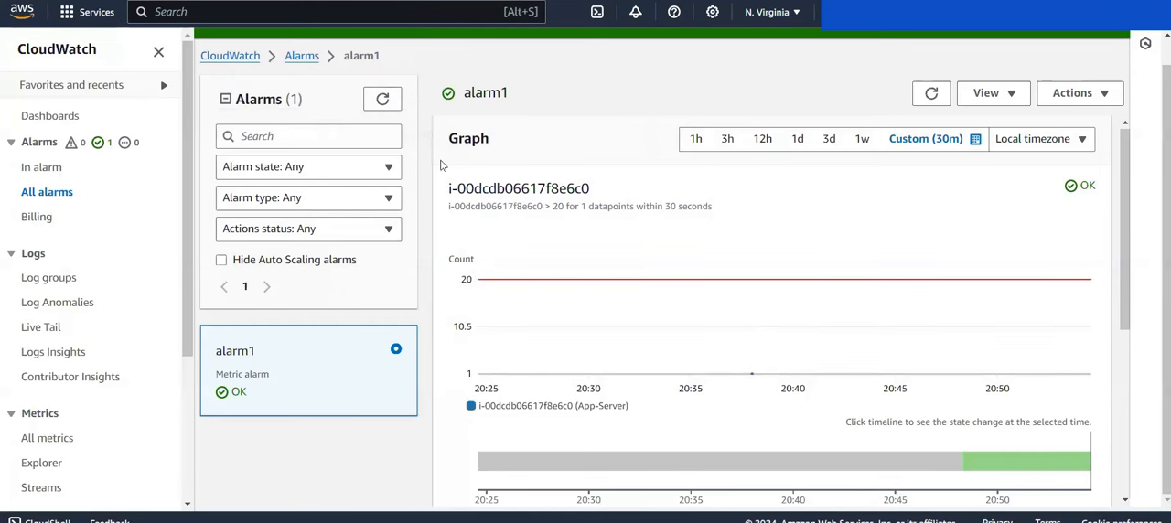
click(932, 94)
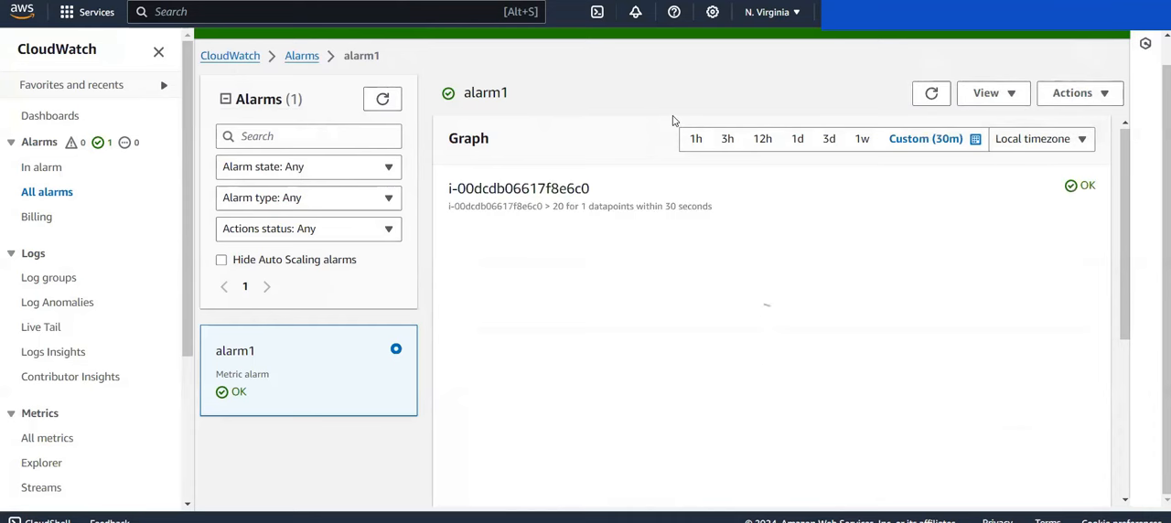
scroll(672, 120, down, 1)
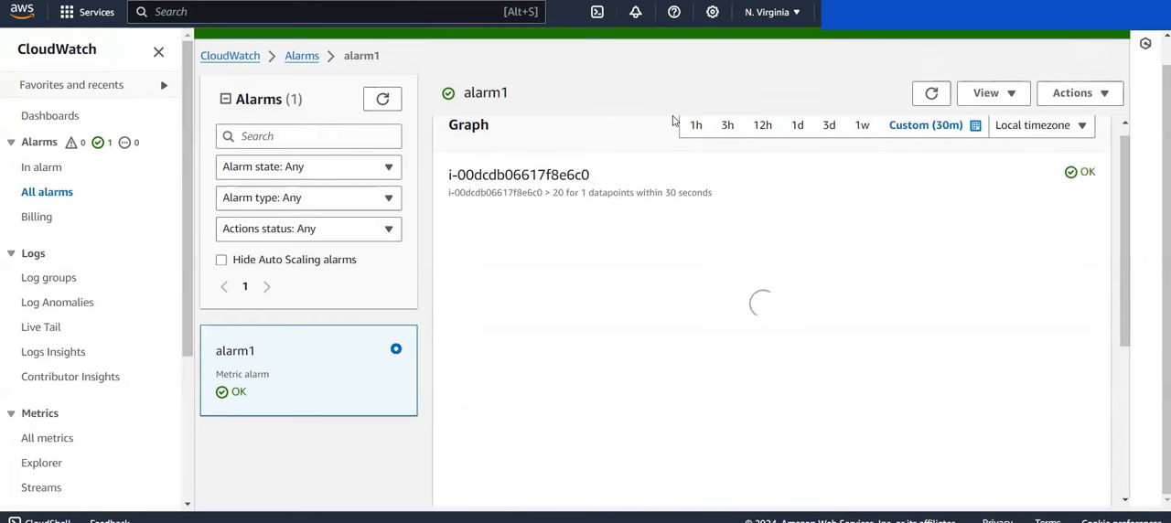
scroll(673, 120, down, 2)
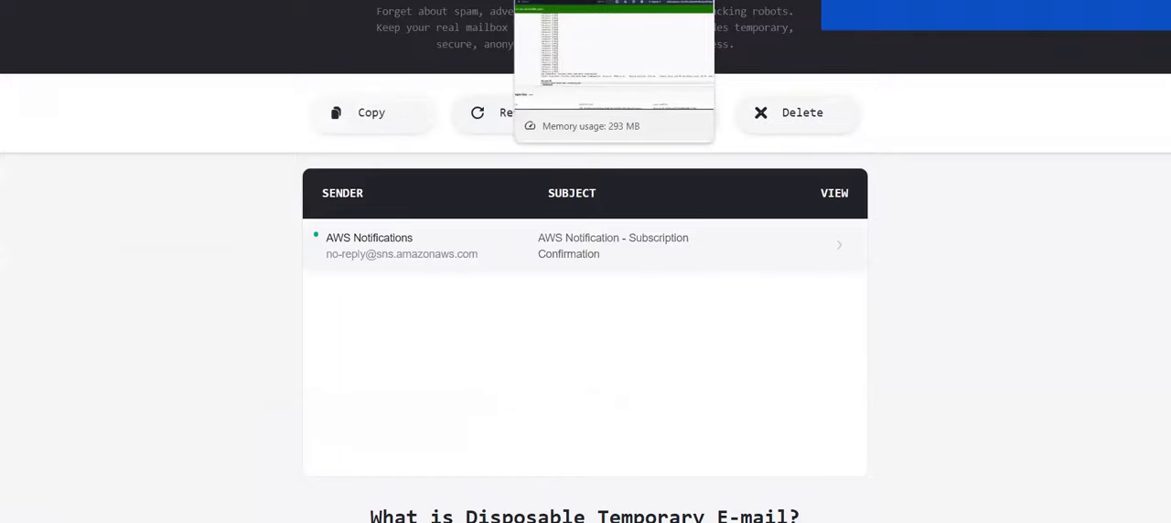
Step: Go back to labFunction-Traffic-Generator and rerun test event e1 to send more login requests to the App-Server
click(576, 0)
scroll(388, 299, up, 15)
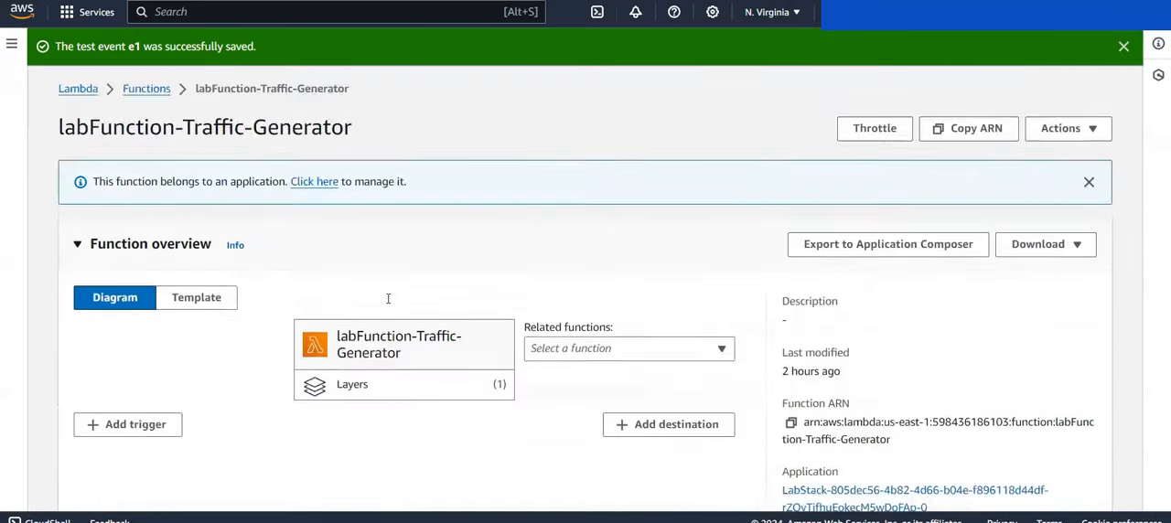
scroll(388, 298, down, 8)
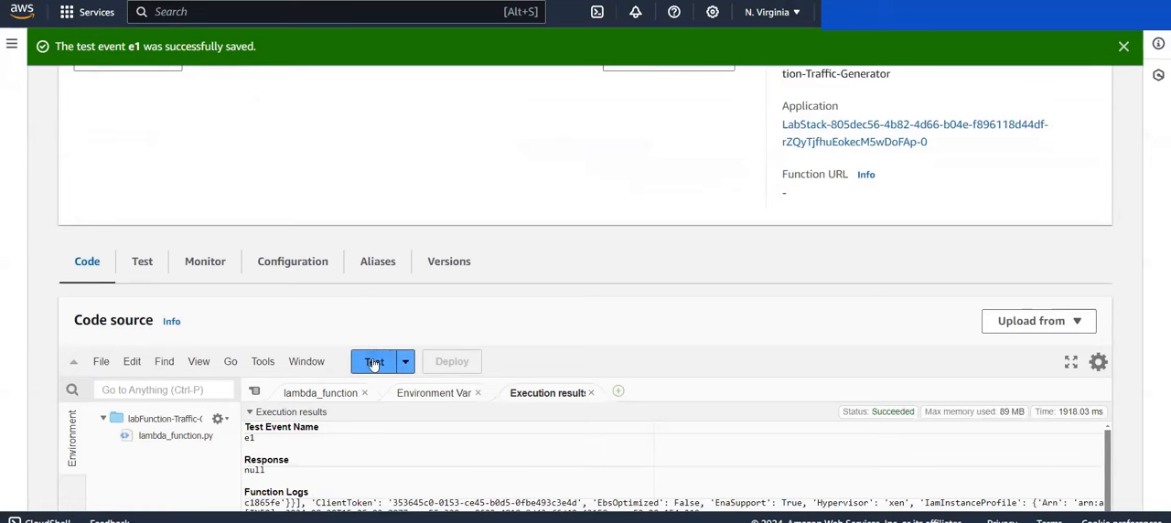
click(374, 364)
scroll(397, 325, down, 1)
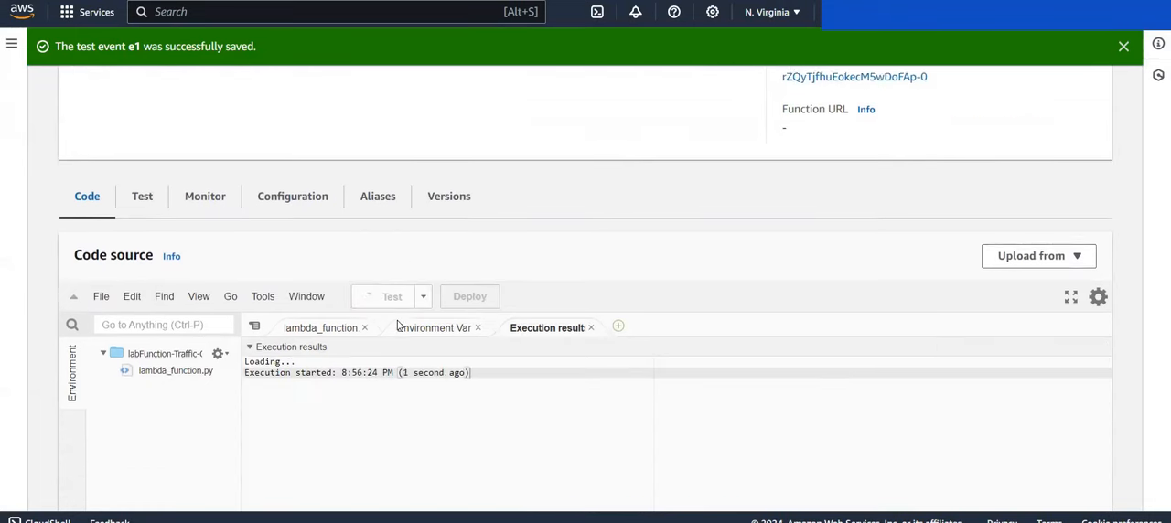
scroll(397, 325, down, 1)
click(376, 259)
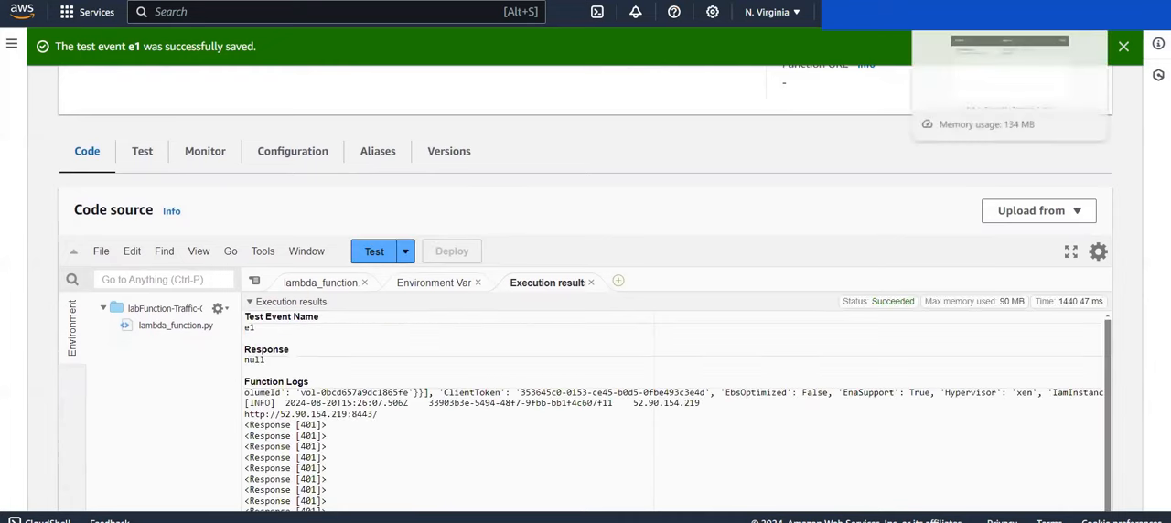
Step: Switch to the Temp Mail inbox, refresh it and check for an AWS alarm notification e-mail
click(924, 2)
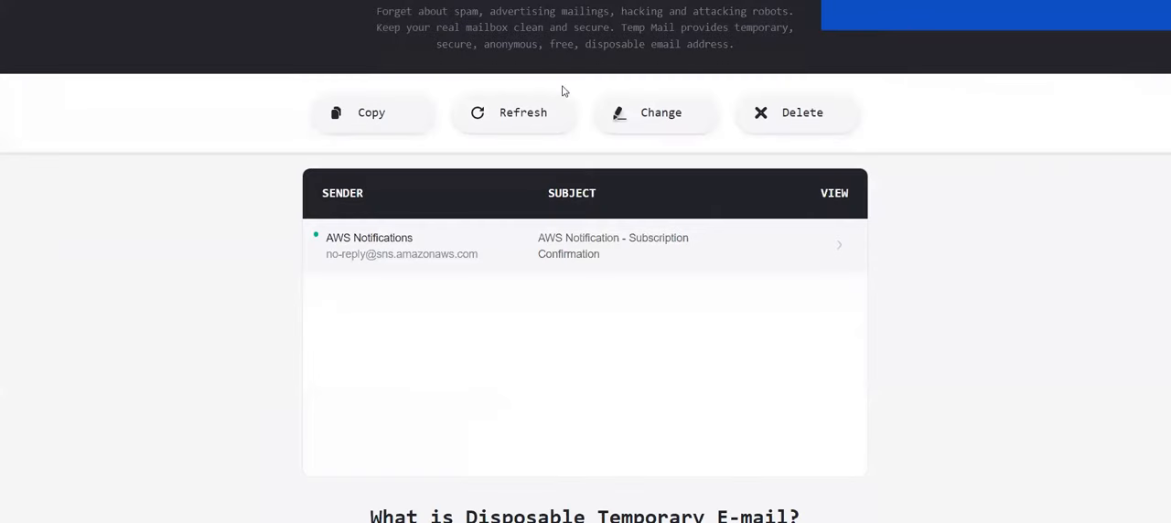
click(523, 114)
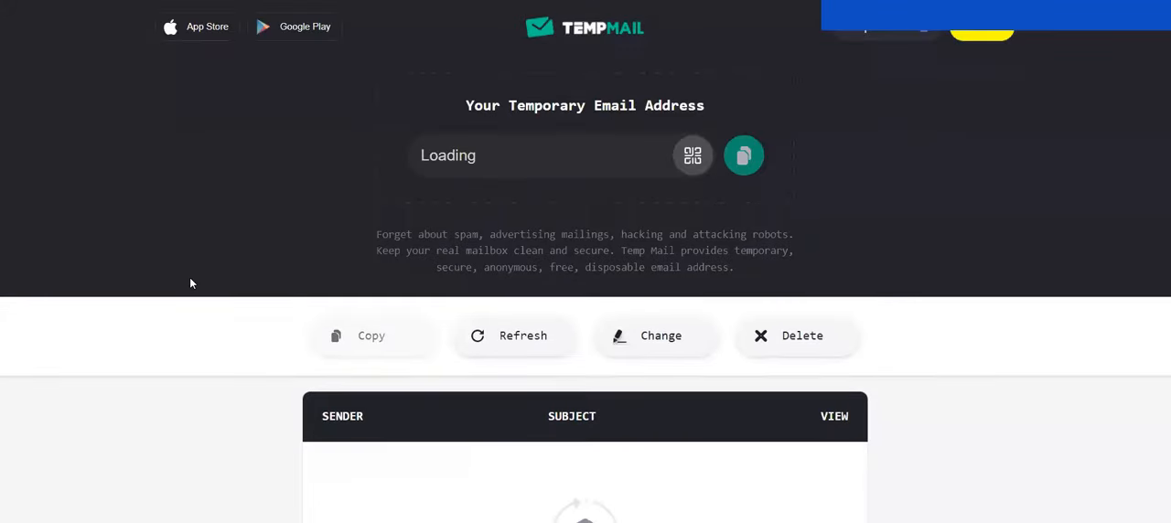
scroll(190, 282, down, 1)
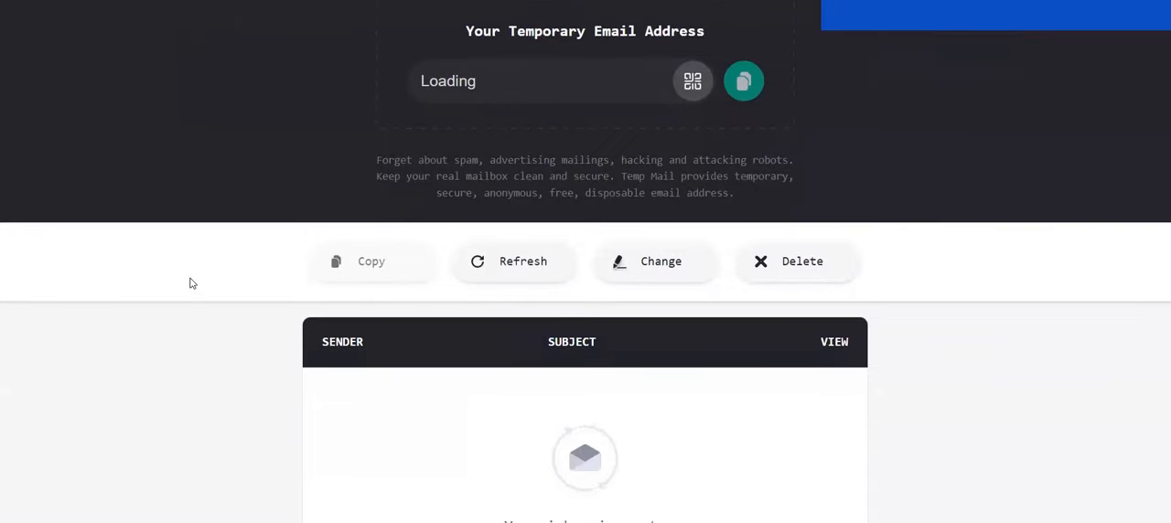
scroll(191, 282, down, 1)
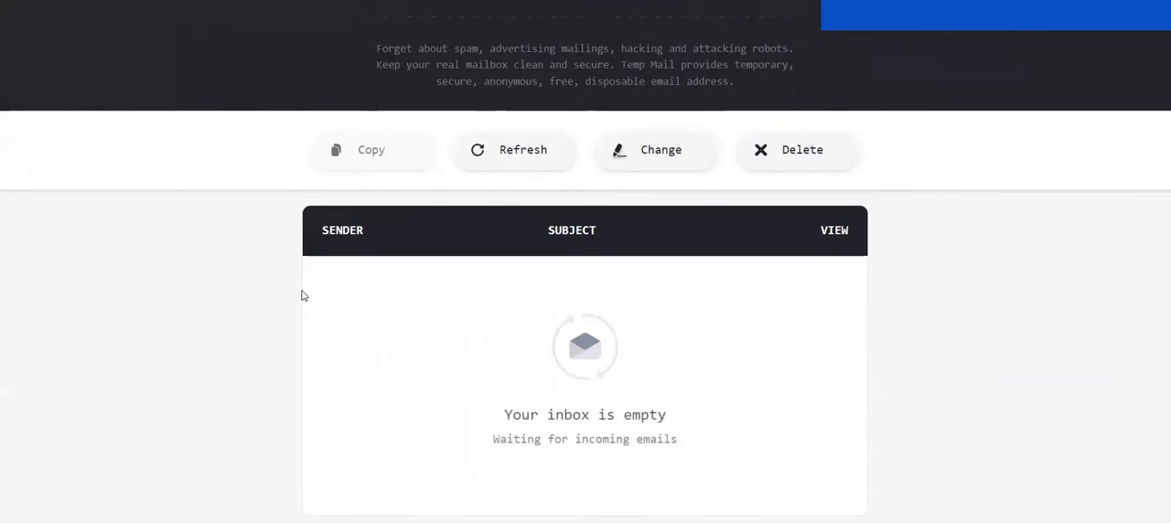
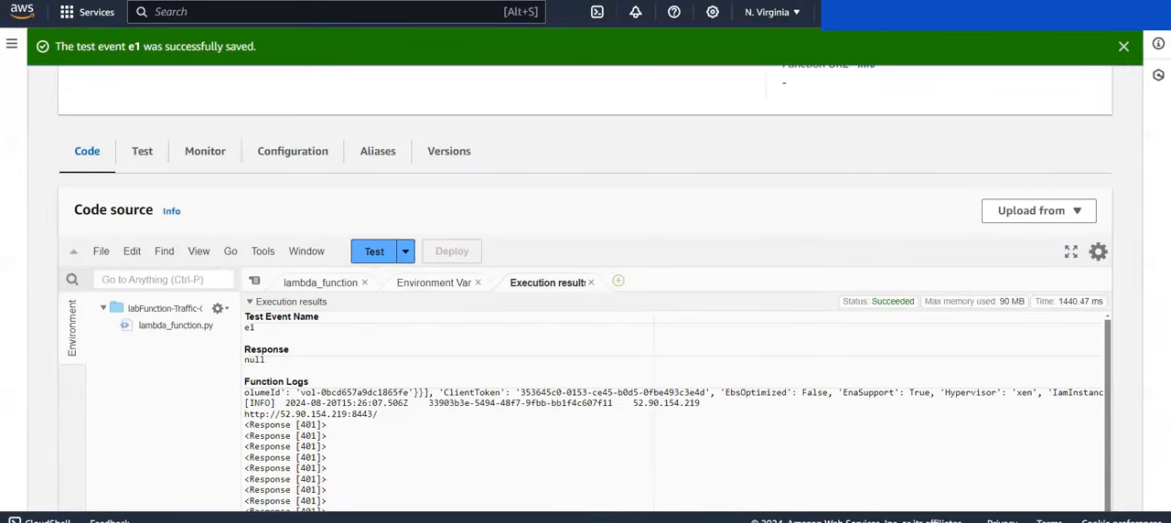
Step: Switch to the EC2 Instances page and view the App-Server instance's security details, including its IAM role and security group
click(449, 1)
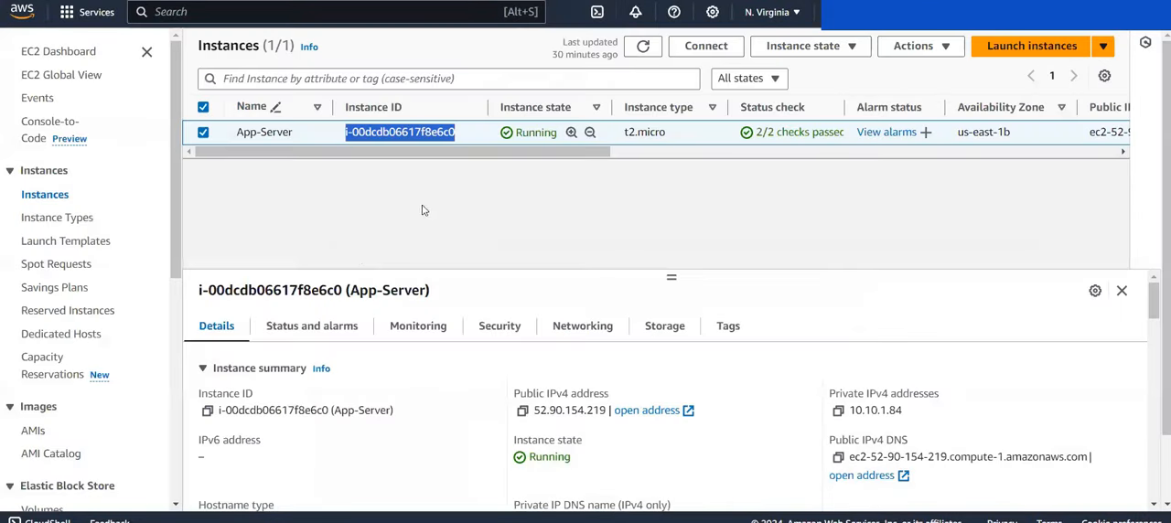
scroll(362, 258, down, 1)
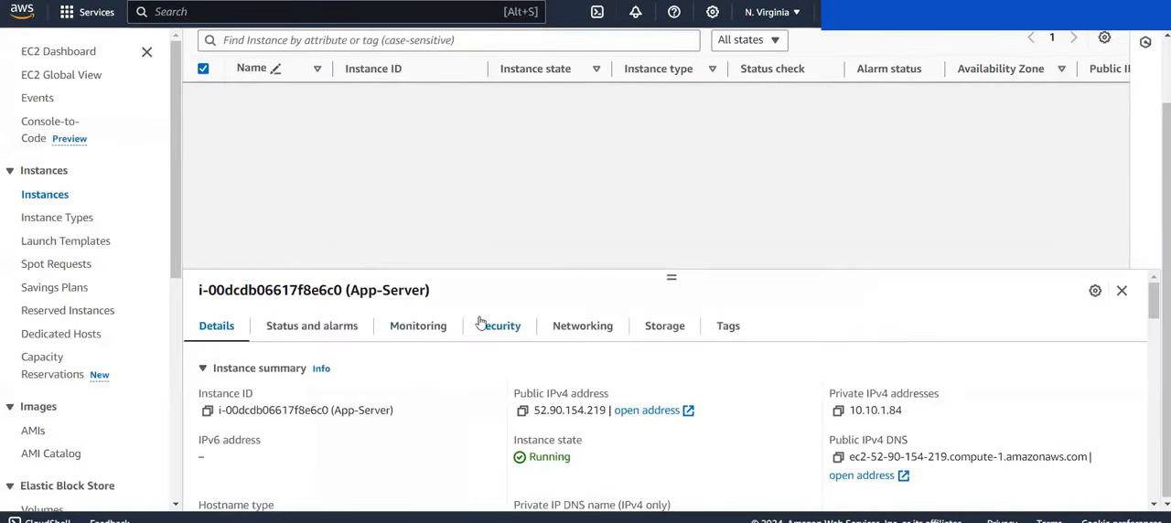
scroll(417, 192, up, 1)
click(505, 335)
scroll(426, 380, down, 3)
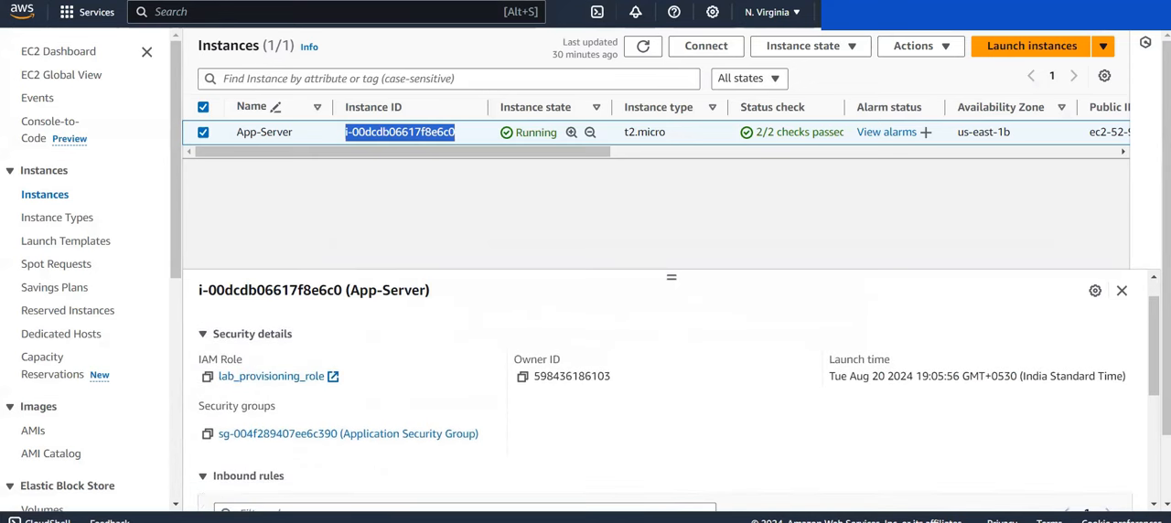
Step: Return to alarm1 in CloudWatch and review its configuration details, including the statistic, and its metric graph
key(alt+Tab)
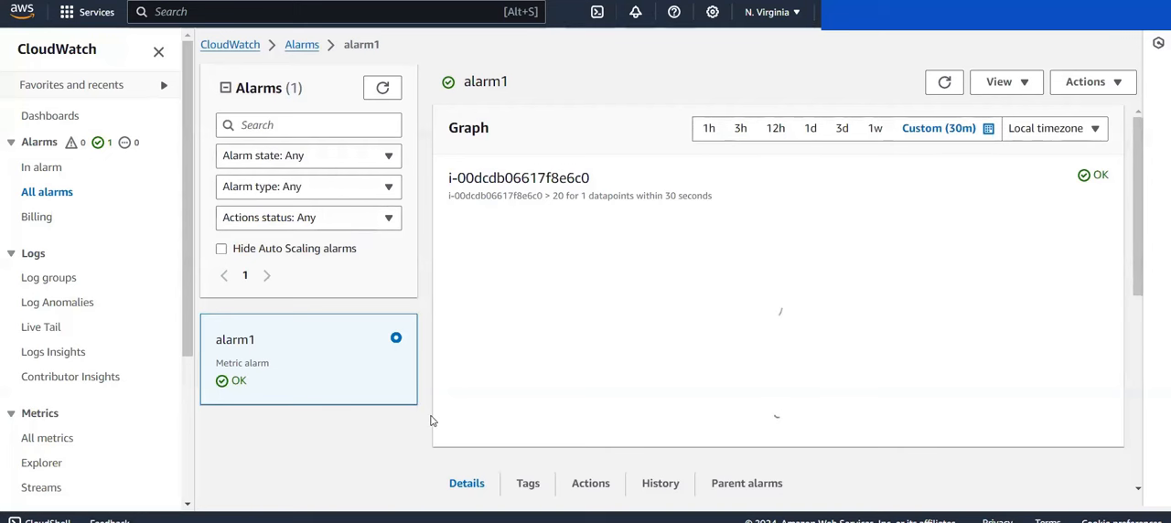
scroll(430, 420, down, 3)
scroll(432, 421, down, 1)
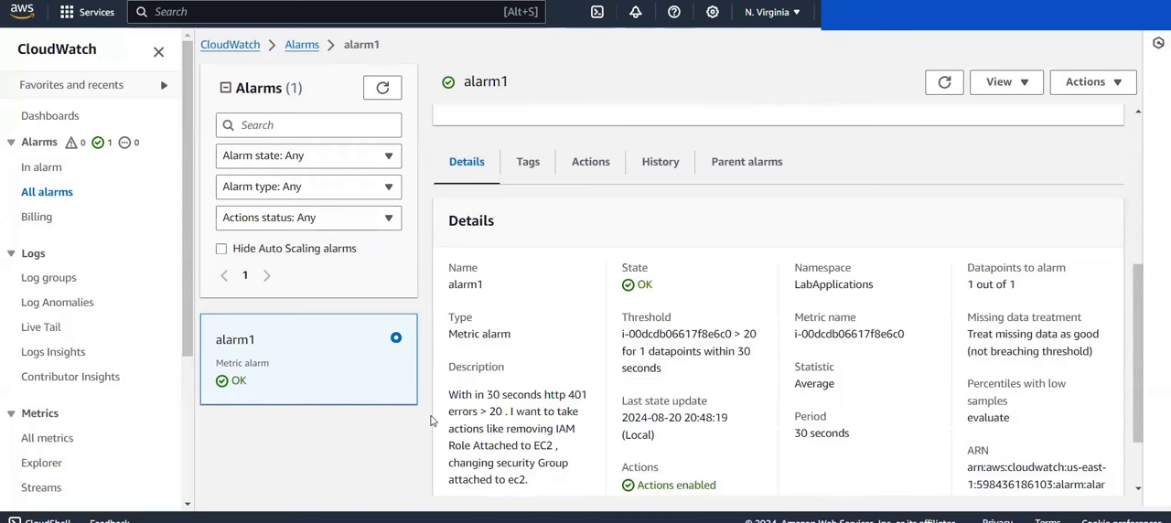
drag(794, 383, 835, 390)
click(835, 389)
scroll(835, 390, up, 1)
scroll(835, 389, up, 3)
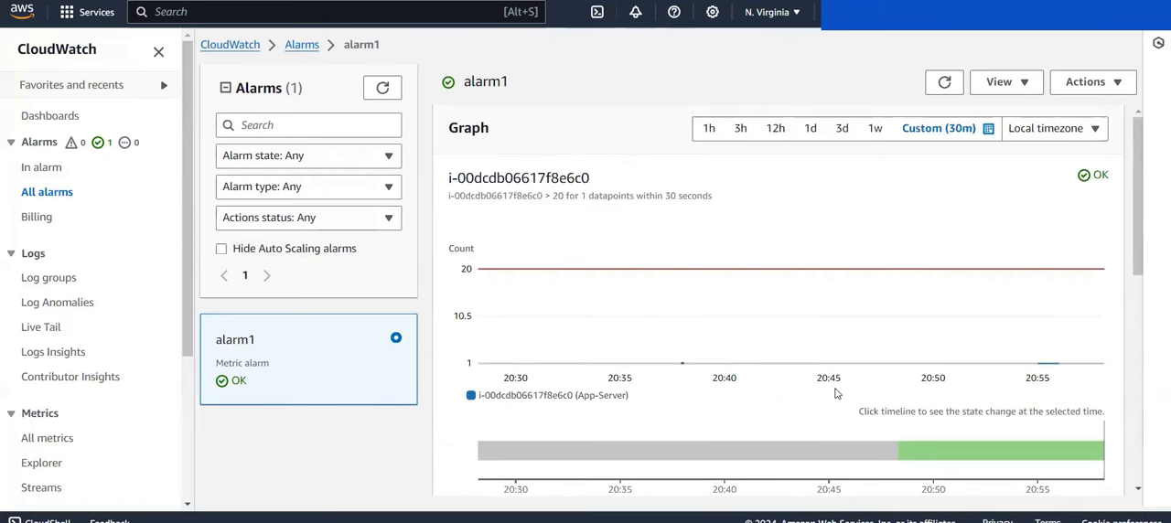
Step: Open alarm1 for editing and change the metric's statistic to Sum
click(1100, 87)
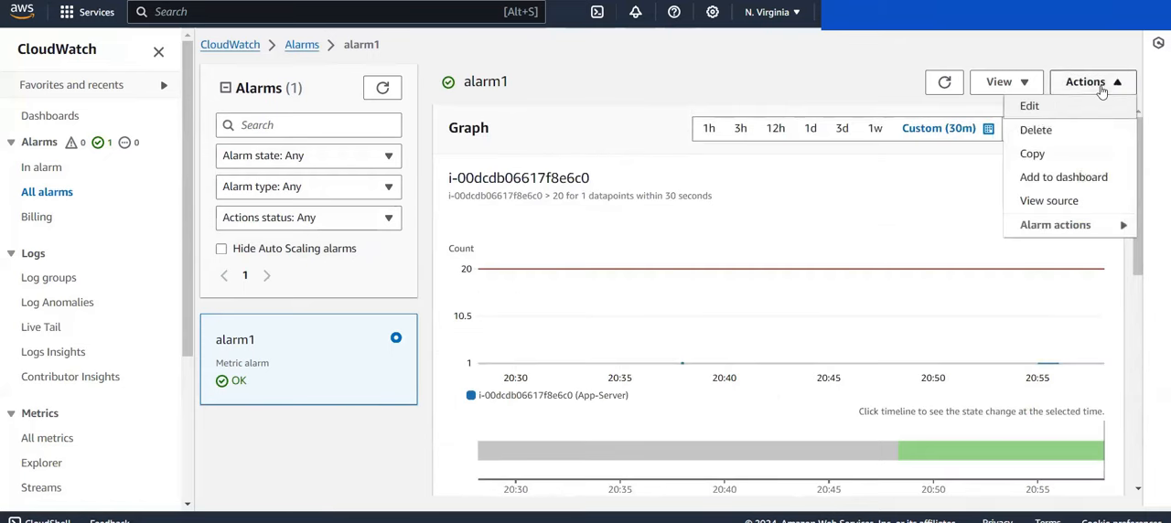
click(1031, 107)
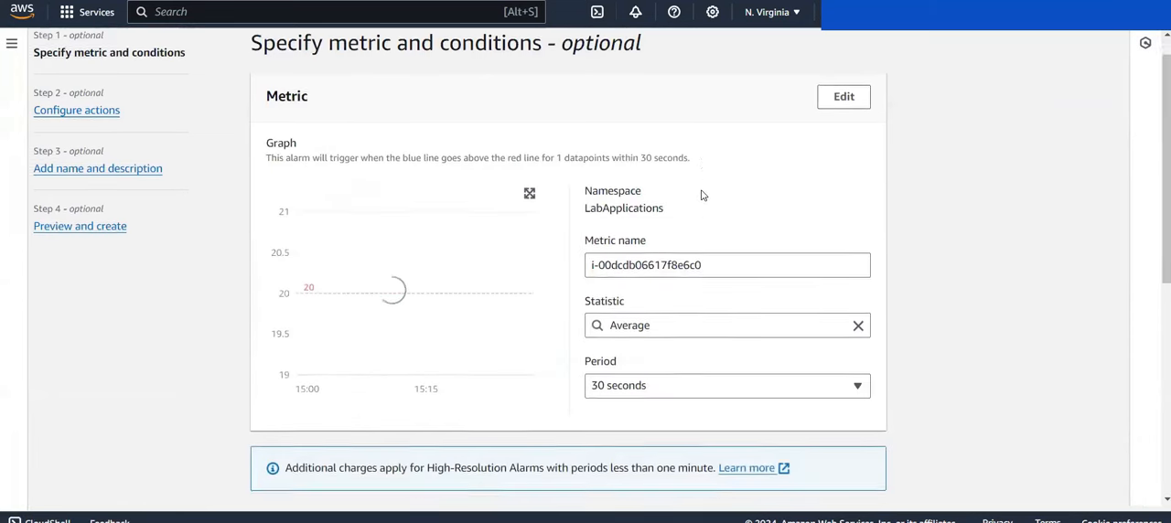
scroll(824, 261, down, 1)
click(858, 307)
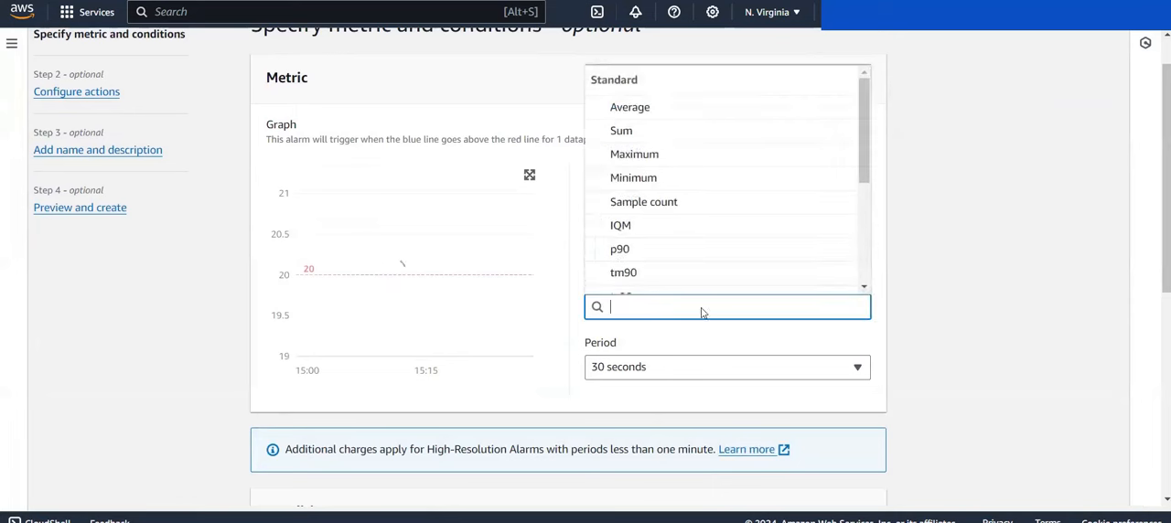
text(su)
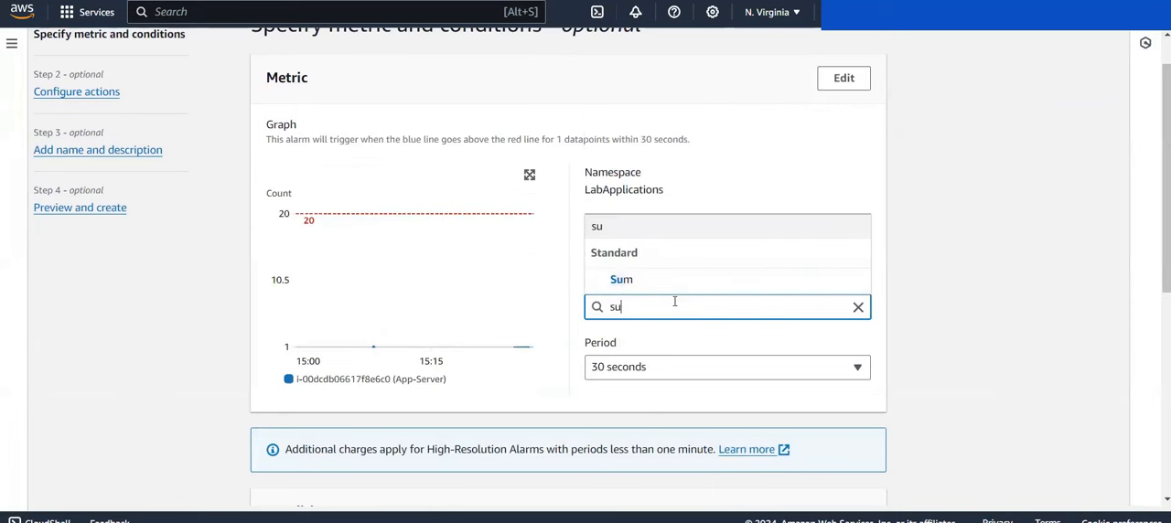
click(618, 280)
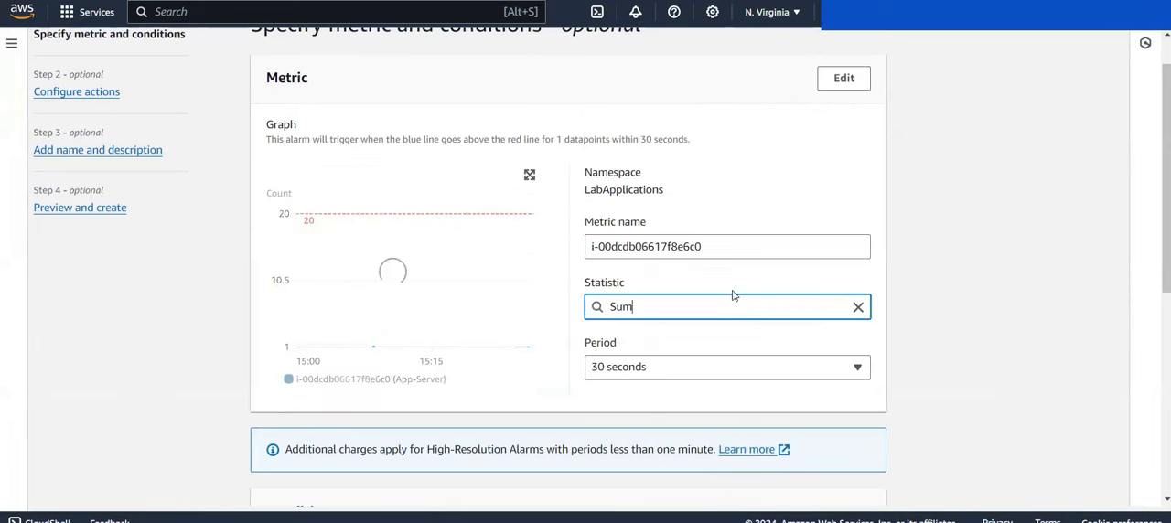
scroll(936, 322, down, 5)
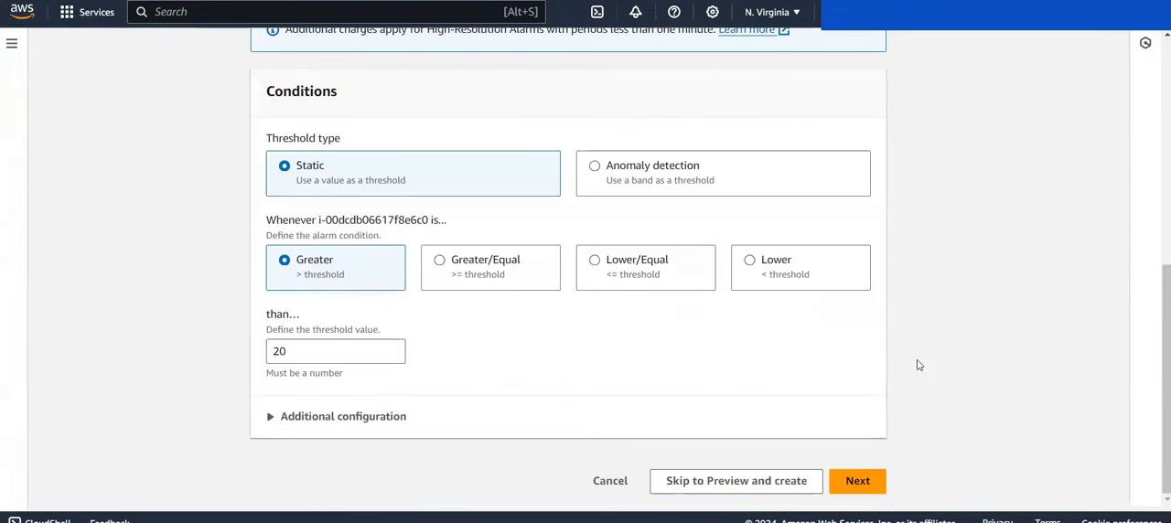
Step: Continue through the alarm's actions and description without changes and save the update to alarm1
click(857, 485)
scroll(857, 497, down, 10)
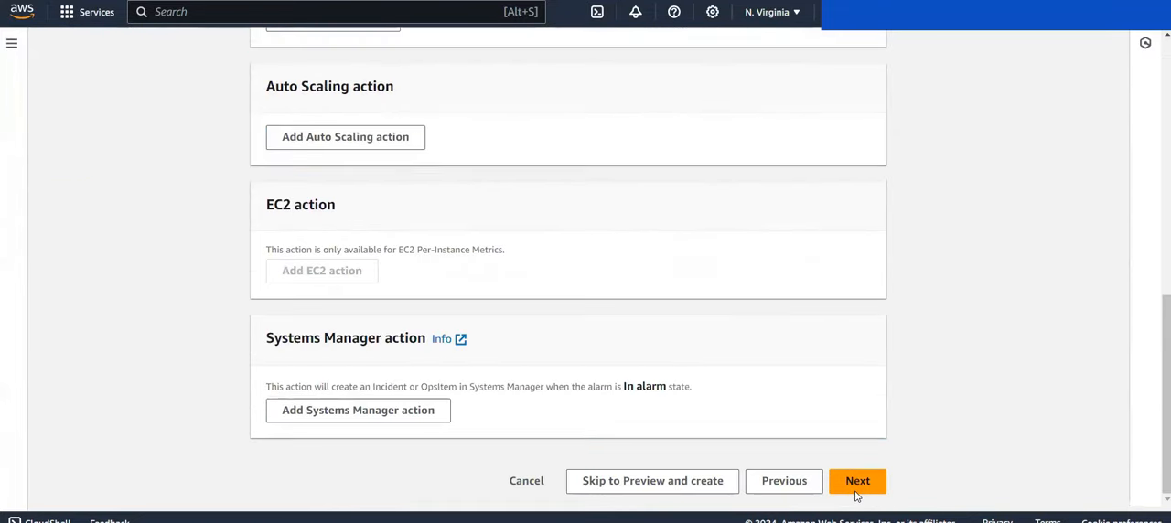
click(857, 485)
click(857, 485)
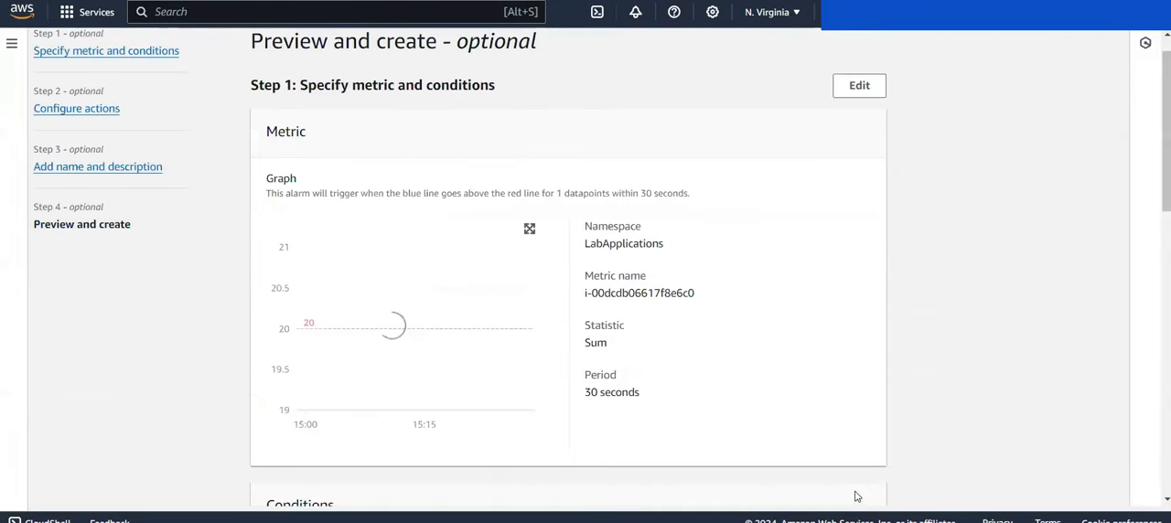
scroll(856, 497, down, 10)
click(853, 492)
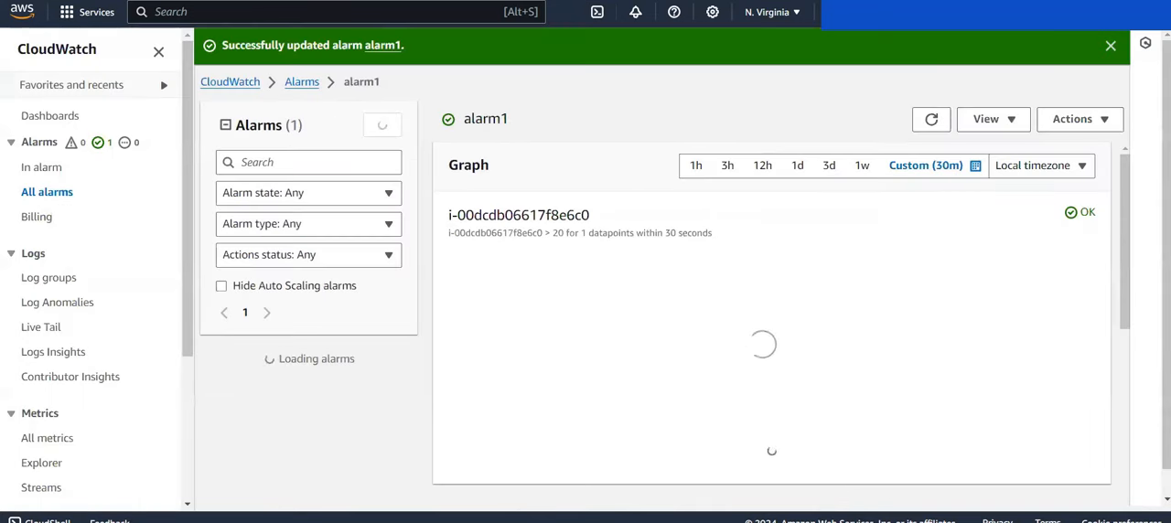
Step: Check the statistic and other settings in the details of the updated alarm1
scroll(425, 372, down, 1)
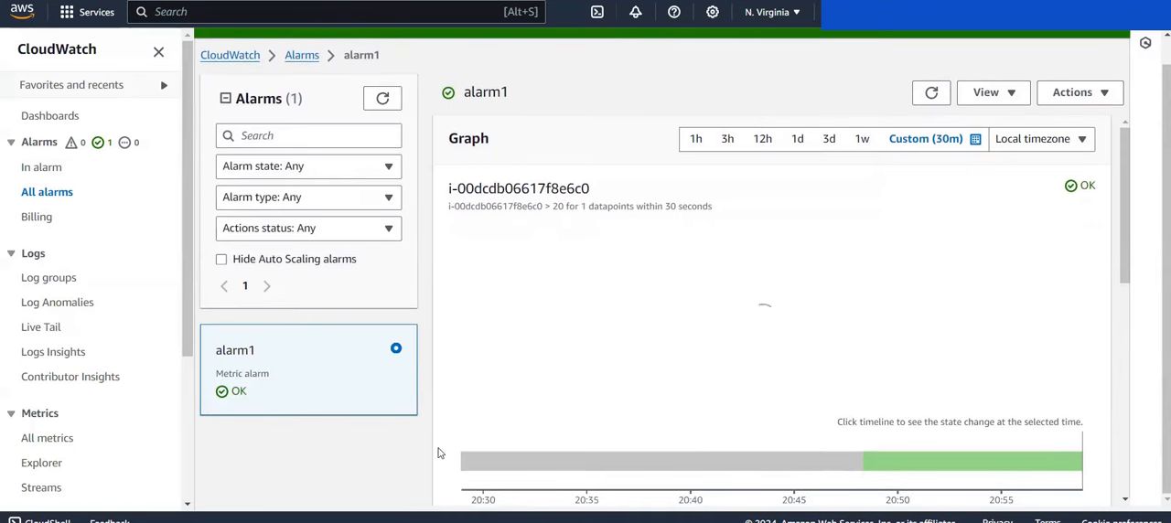
scroll(438, 452, down, 3)
scroll(429, 476, down, 3)
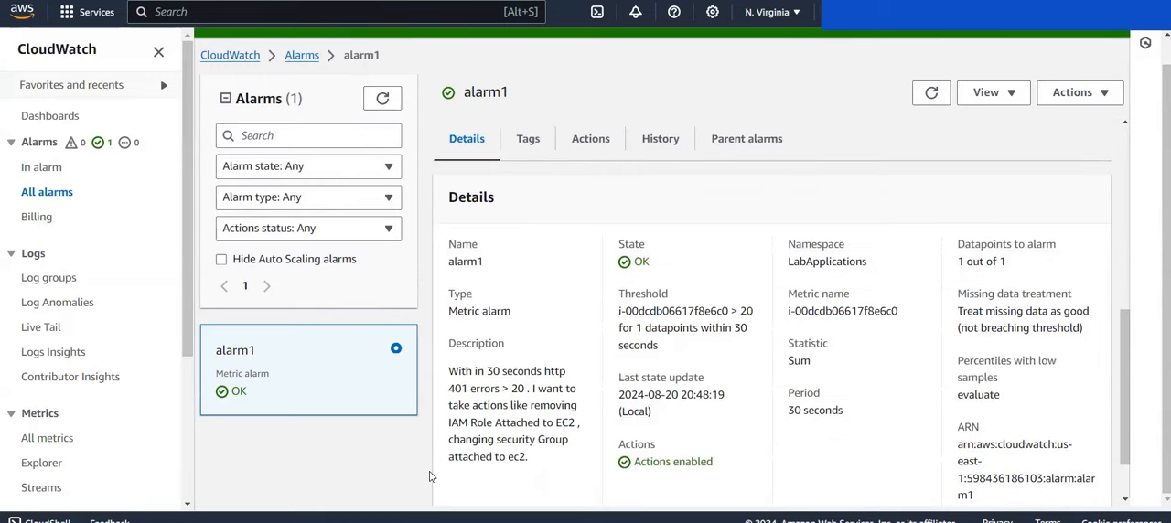
scroll(429, 477, up, 2)
scroll(429, 476, up, 3)
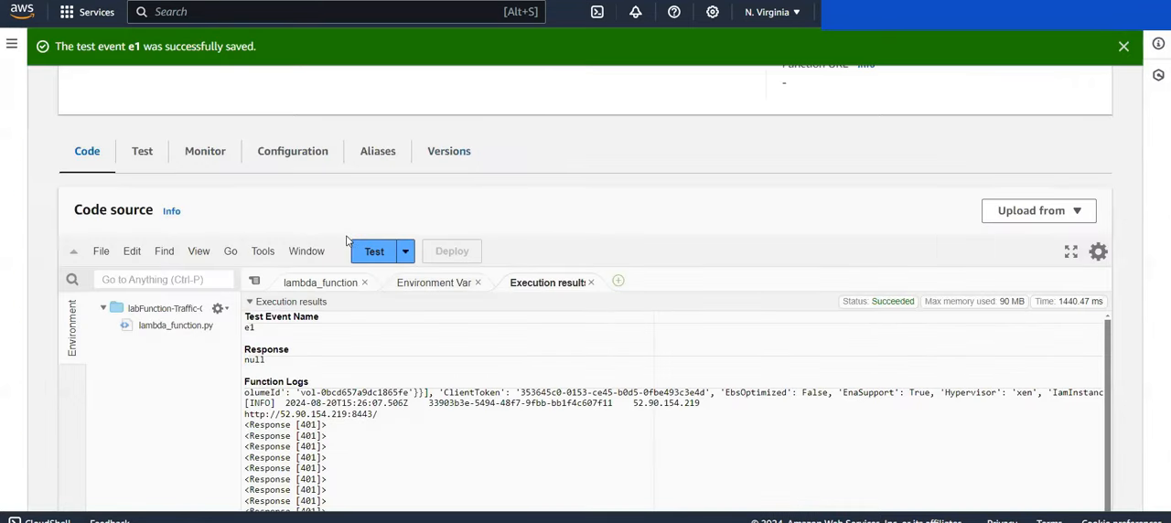
Step: Go back to the labFunction-Traffic-Generator function, rerun test event e1 and check the response codes in its logs
scroll(348, 242, up, 8)
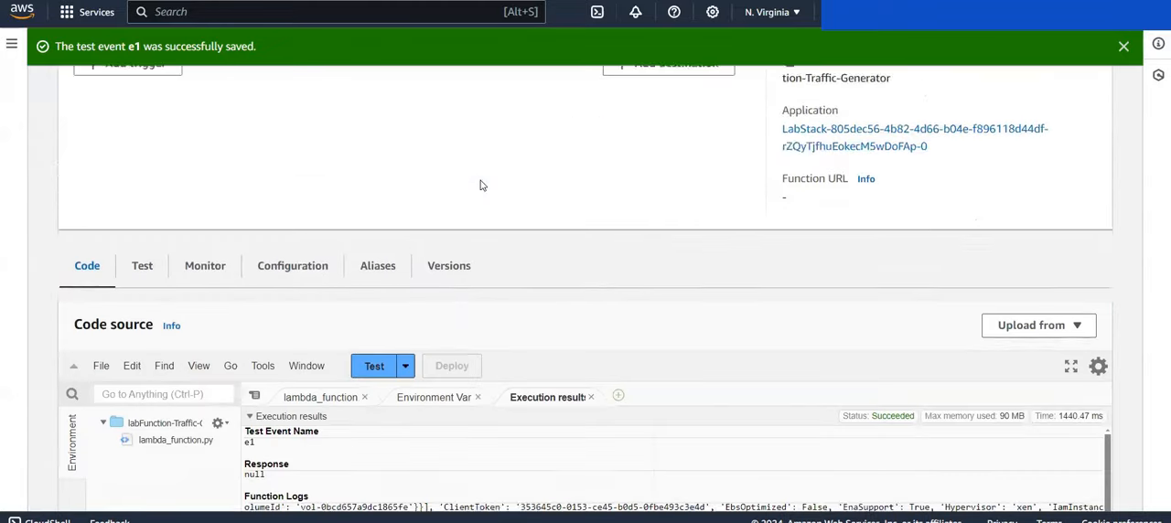
scroll(478, 183, down, 5)
click(374, 271)
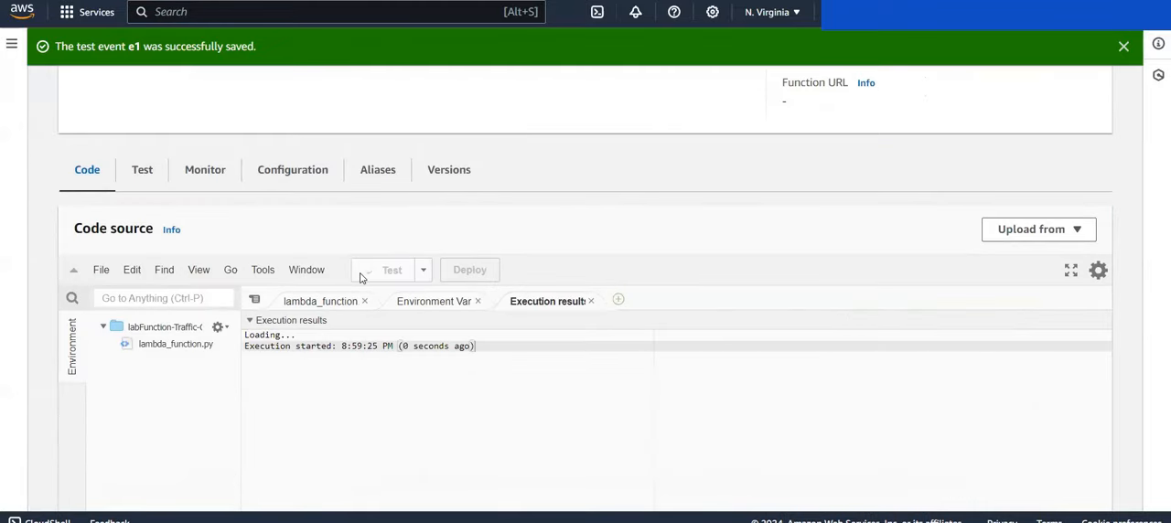
scroll(361, 277, down, 2)
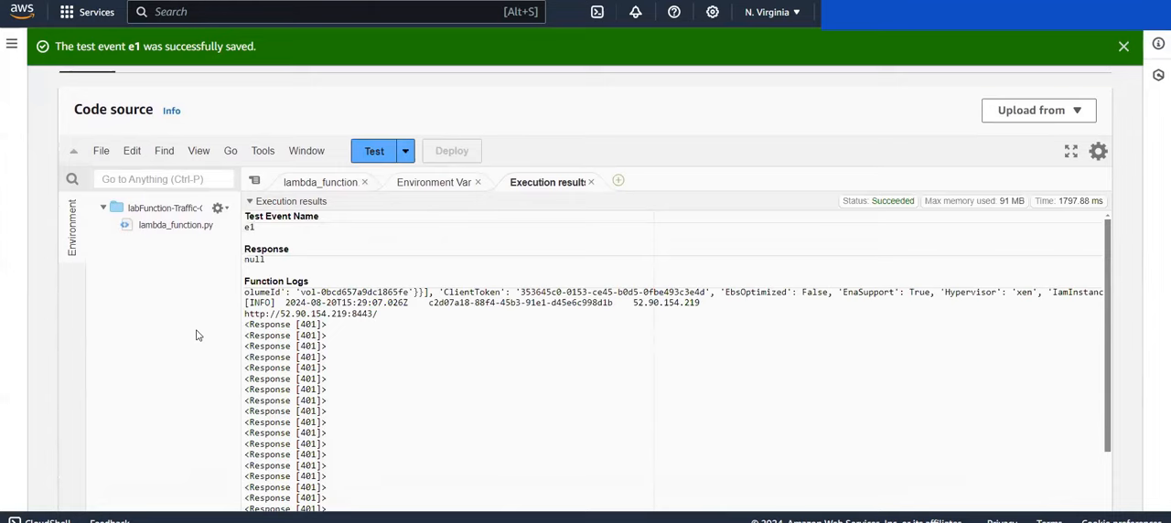
scroll(195, 336, down, 2)
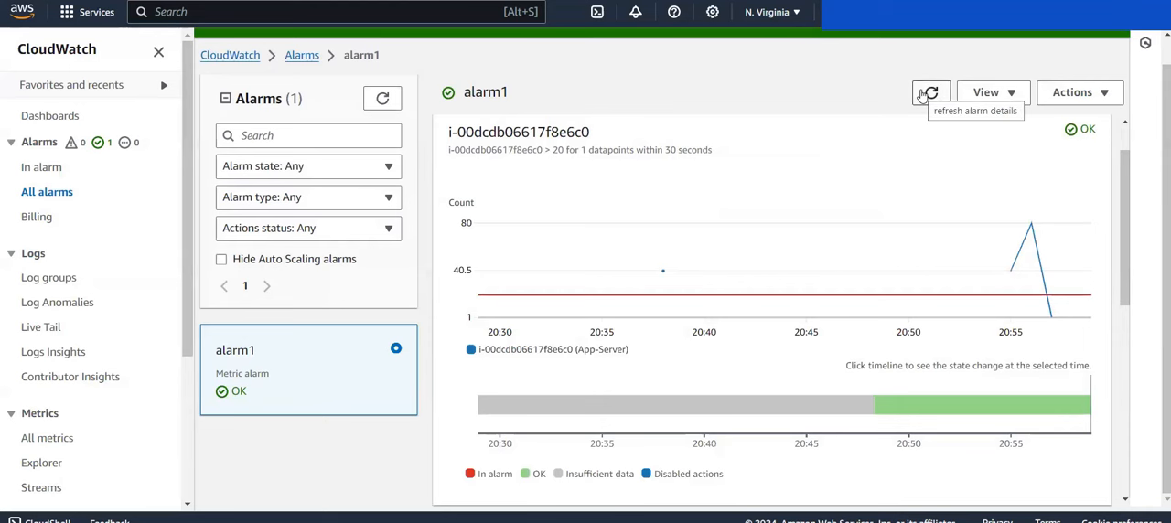
Step: Refresh alarm1 in CloudWatch and inspect the latest datapoint, the state timeline and the last state update
click(926, 94)
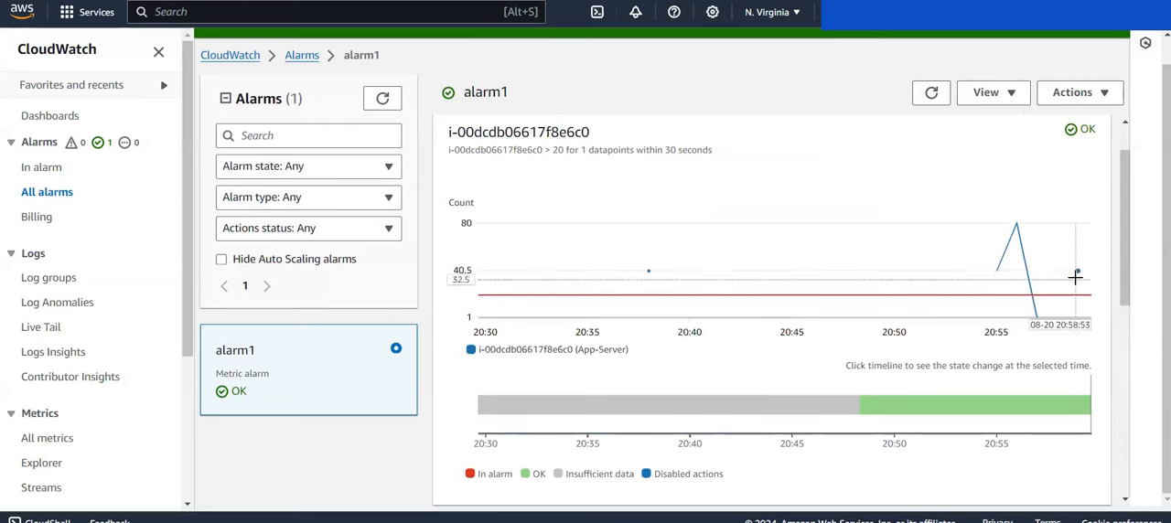
mouse_move(1078, 272)
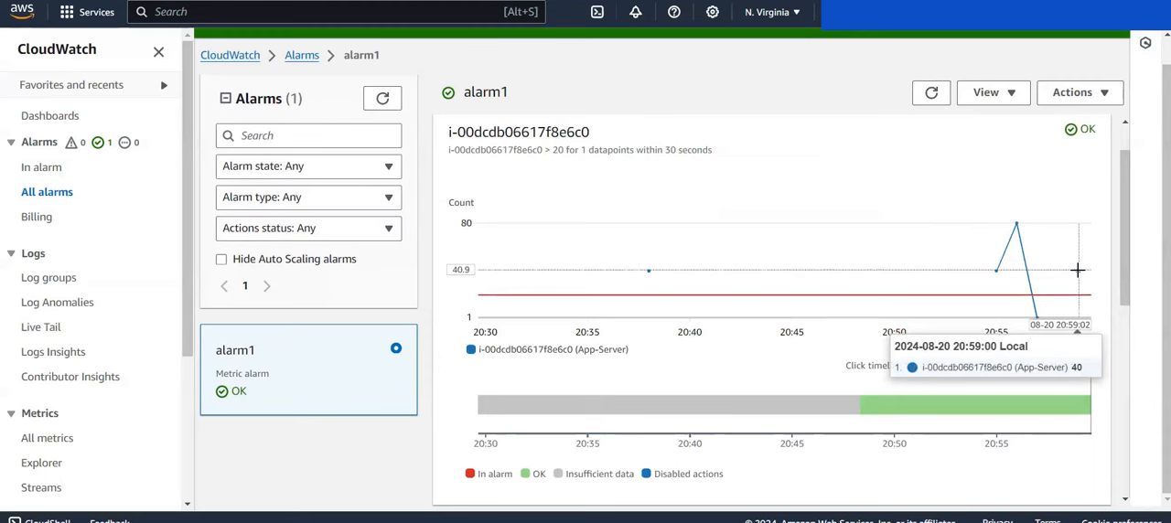
scroll(1077, 271, down, 1)
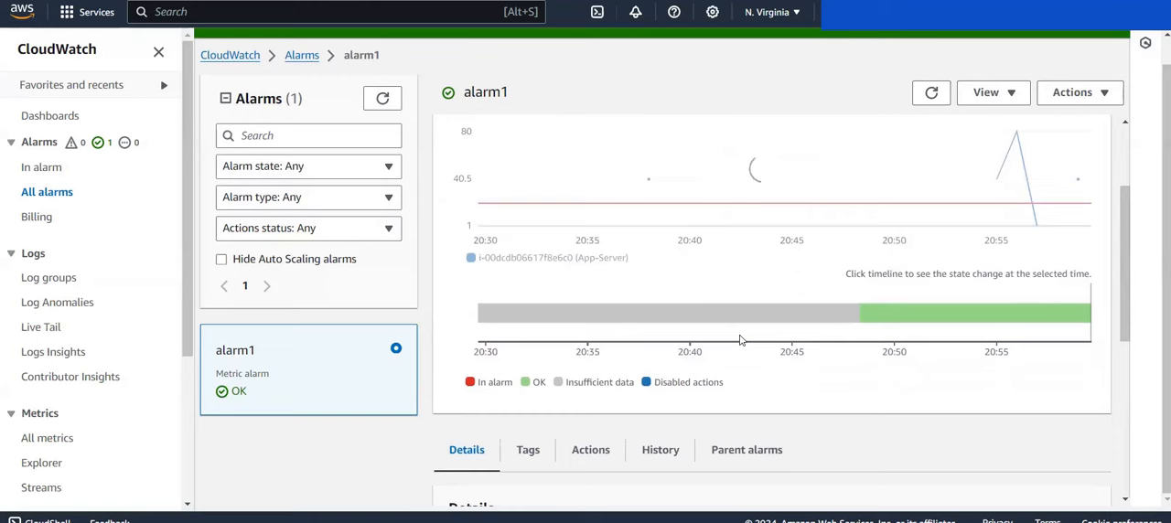
scroll(741, 341, down, 3)
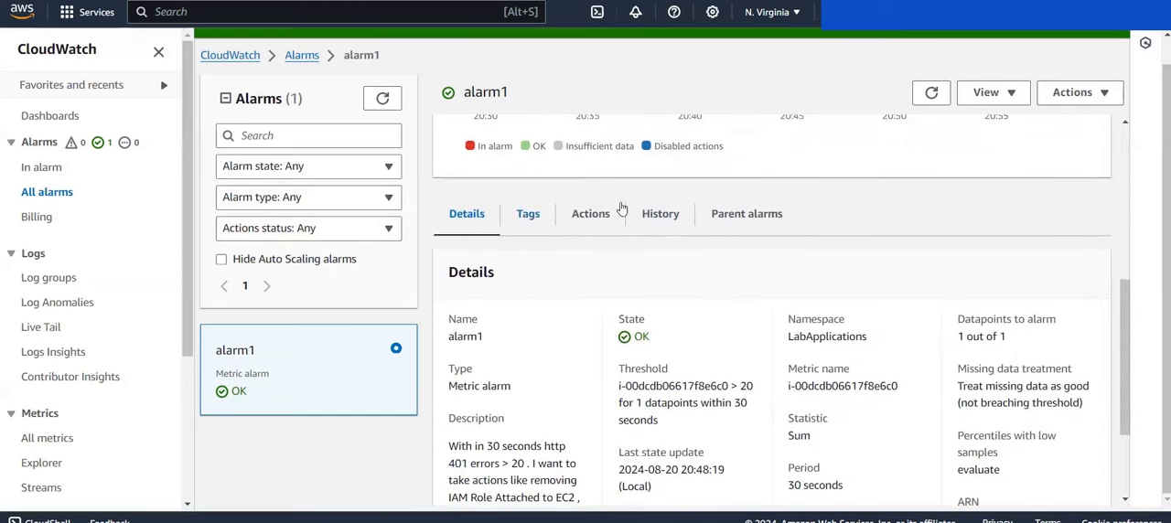
scroll(834, 258, up, 3)
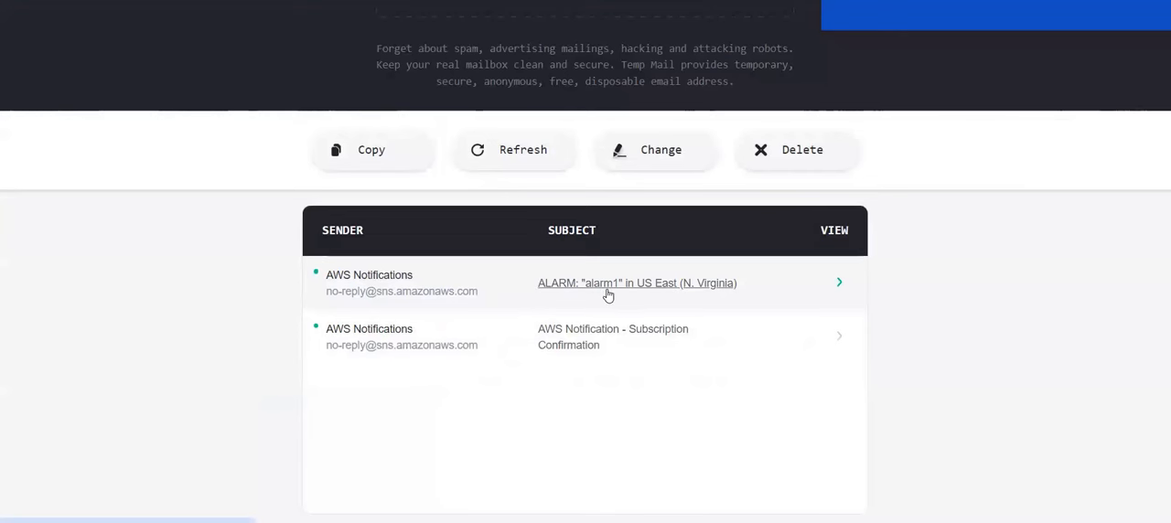
Step: Open the alarm1 notification e-mail in the Temp Mail inbox and read its description, state change and threshold details
click(606, 293)
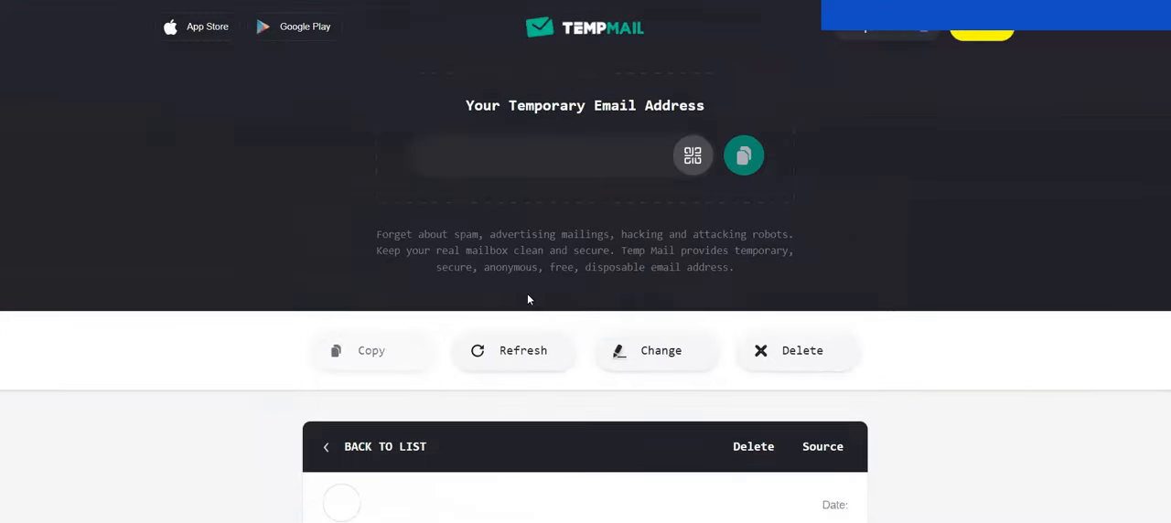
scroll(494, 357, down, 2)
scroll(494, 358, down, 3)
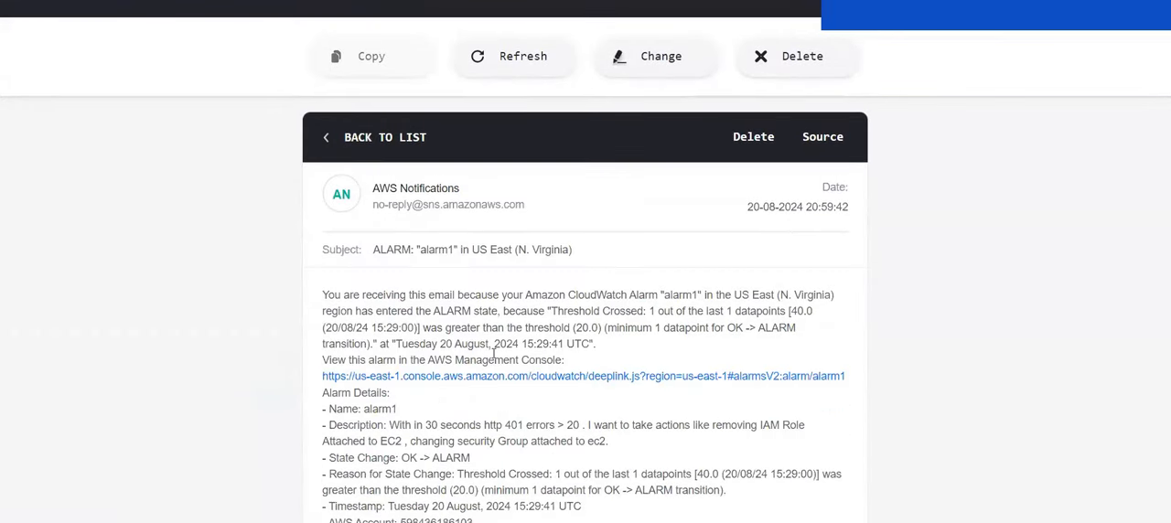
scroll(406, 316, down, 2)
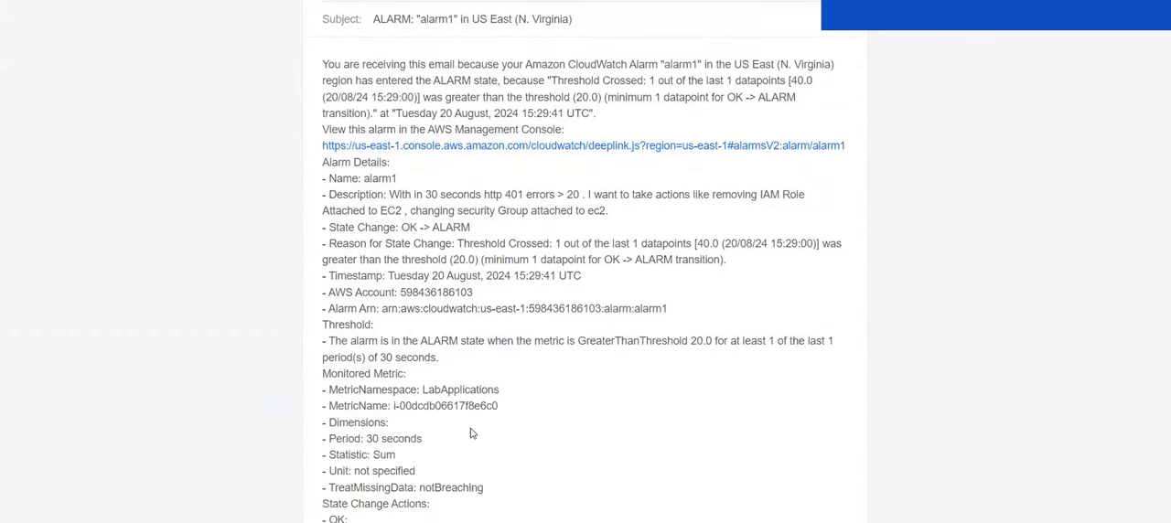
drag(386, 193, 638, 234)
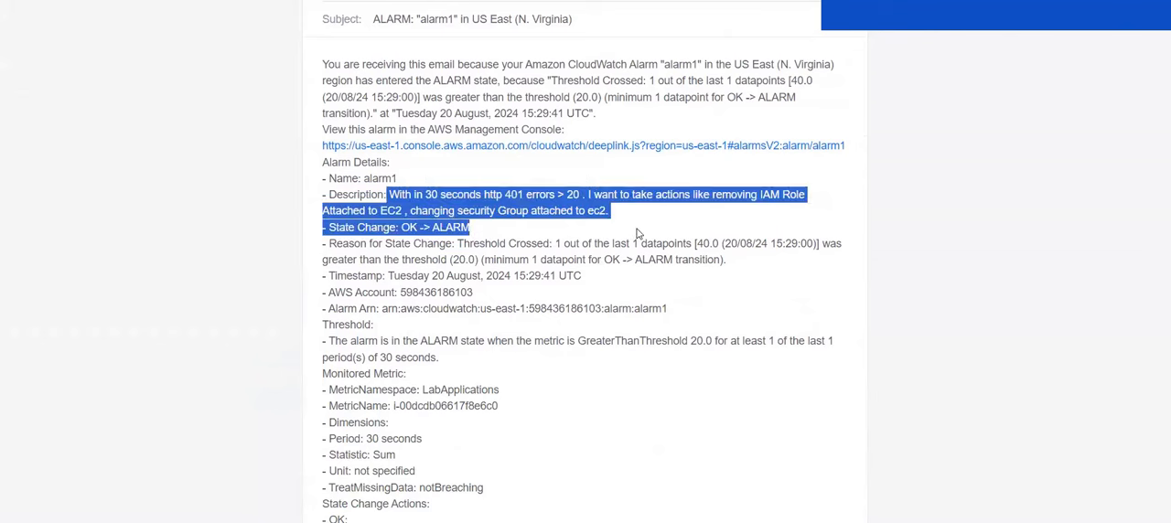
click(637, 234)
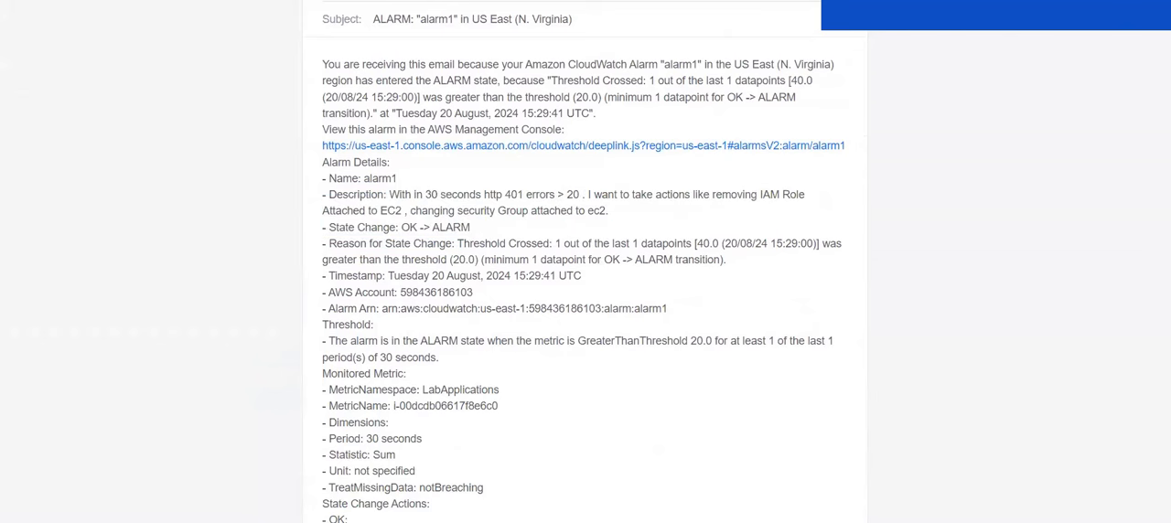
Step: Return to the EC2 Instances page, refresh the list and check App-Server's IAM role, security group and inbound rules
key(ctrl+Tab)
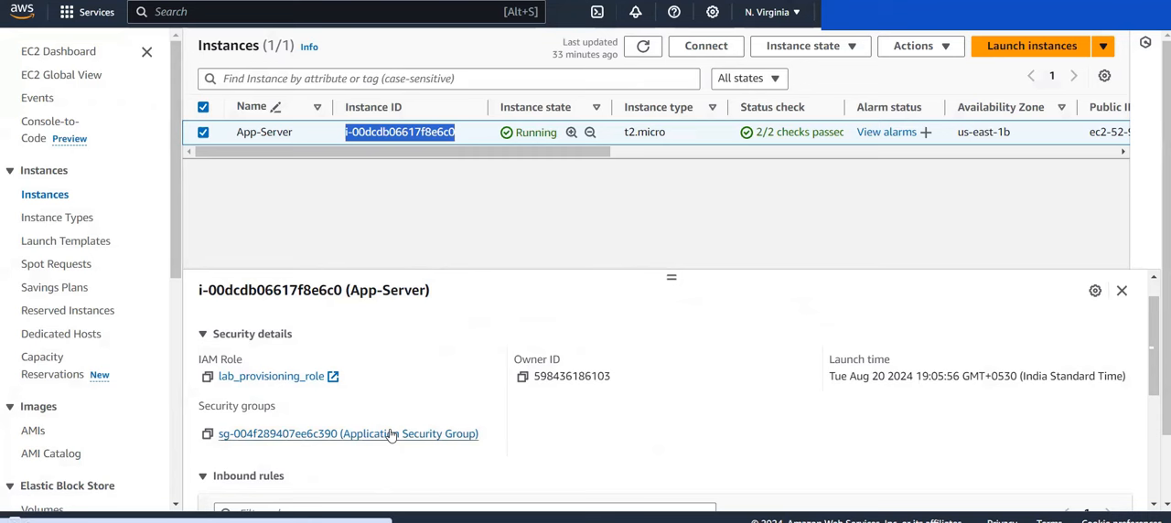
click(644, 47)
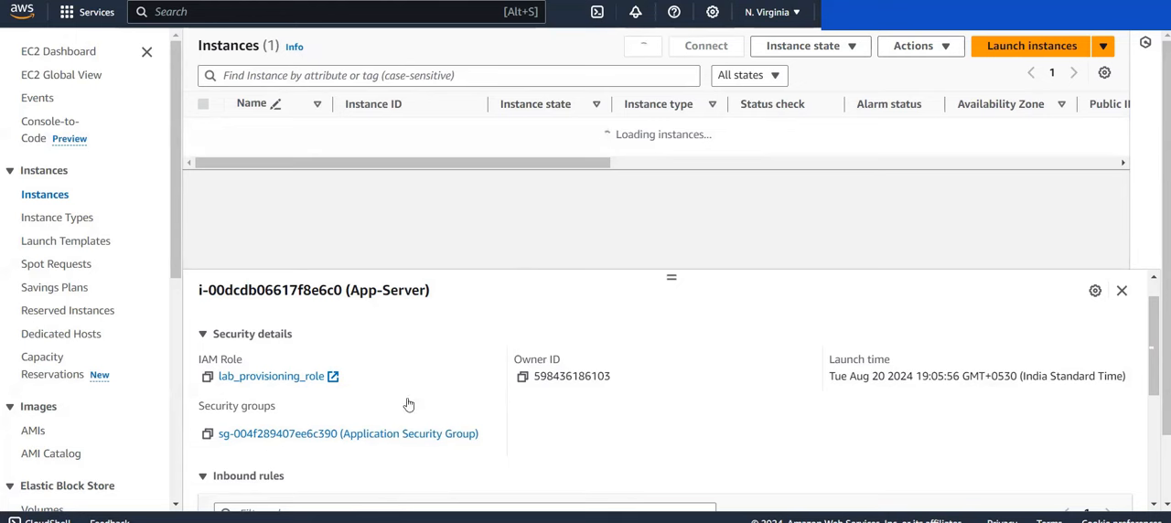
scroll(338, 346, up, 1)
scroll(338, 345, down, 2)
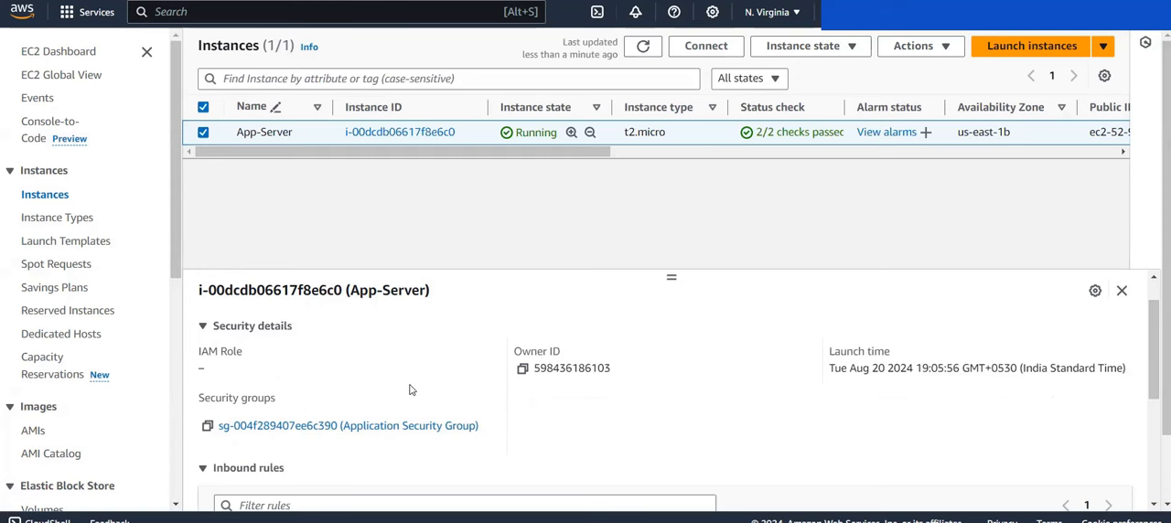
scroll(410, 391, up, 1)
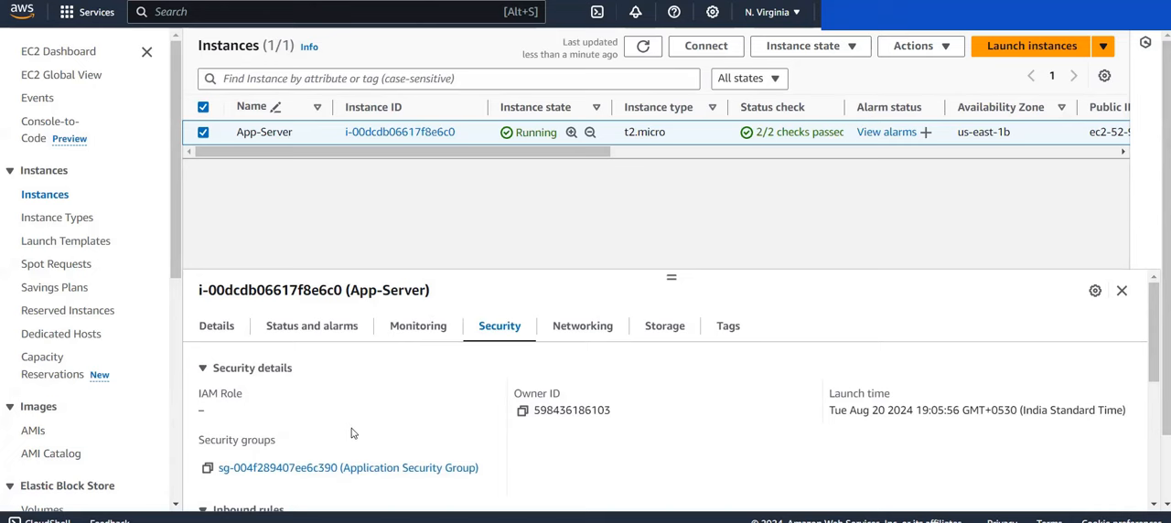
scroll(353, 433, down, 7)
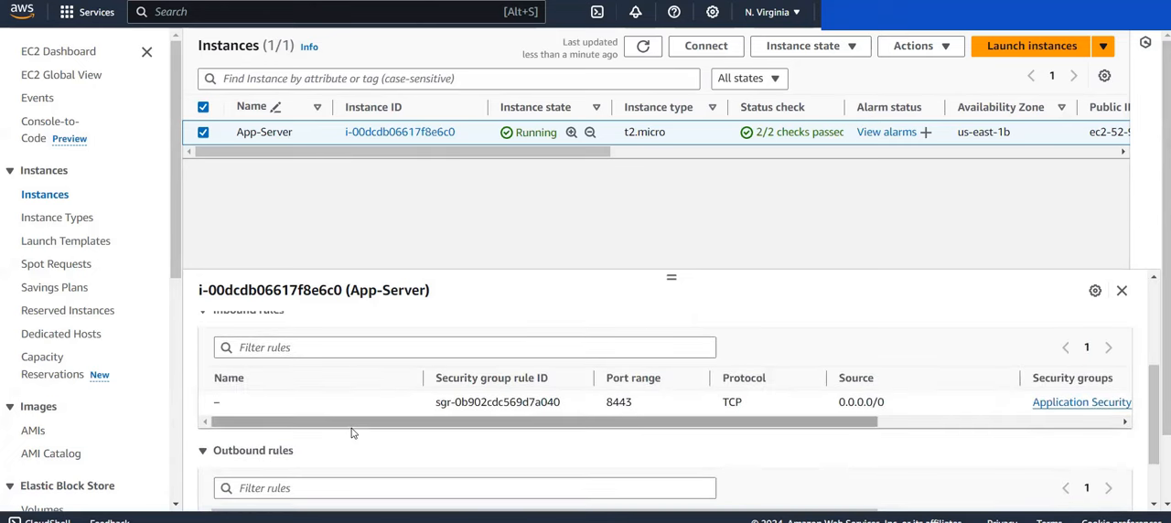
scroll(352, 433, up, 5)
scroll(353, 433, up, 1)
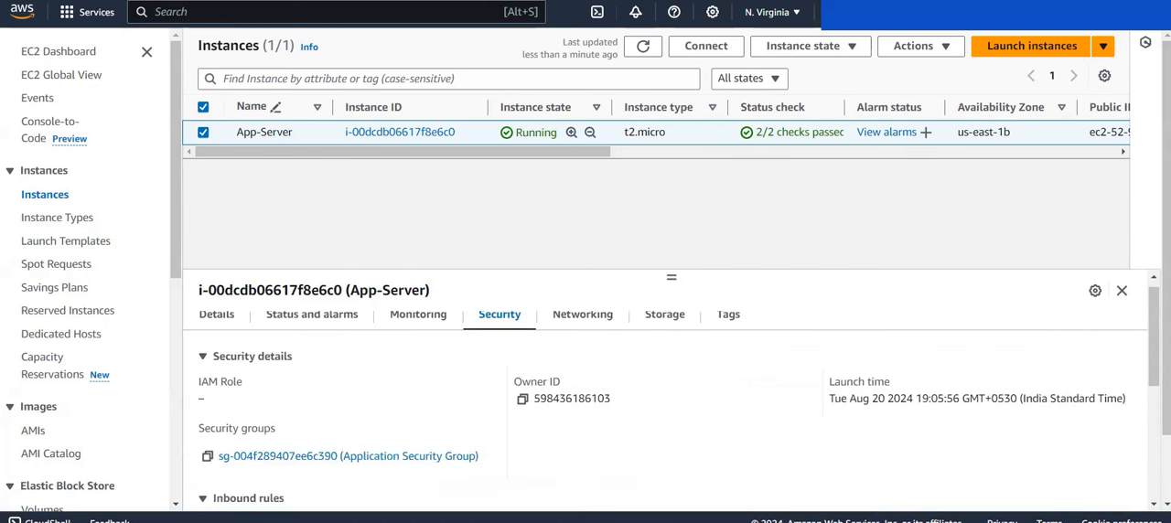
Step: Switch to the architecture diagram and select the security group box around Amazon EC2 to review the workflow
key(ctrl+Tab)
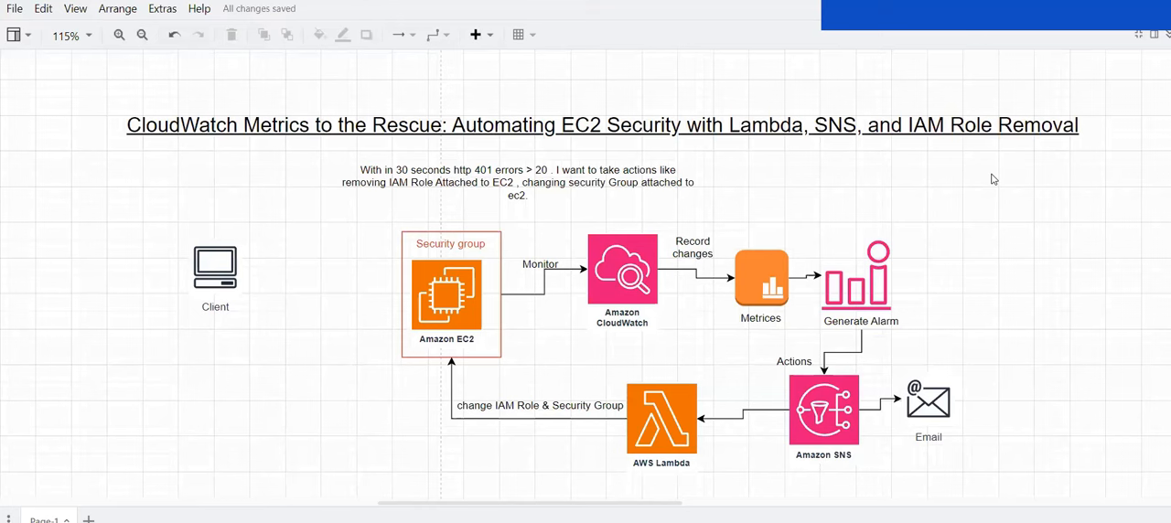
click(441, 262)
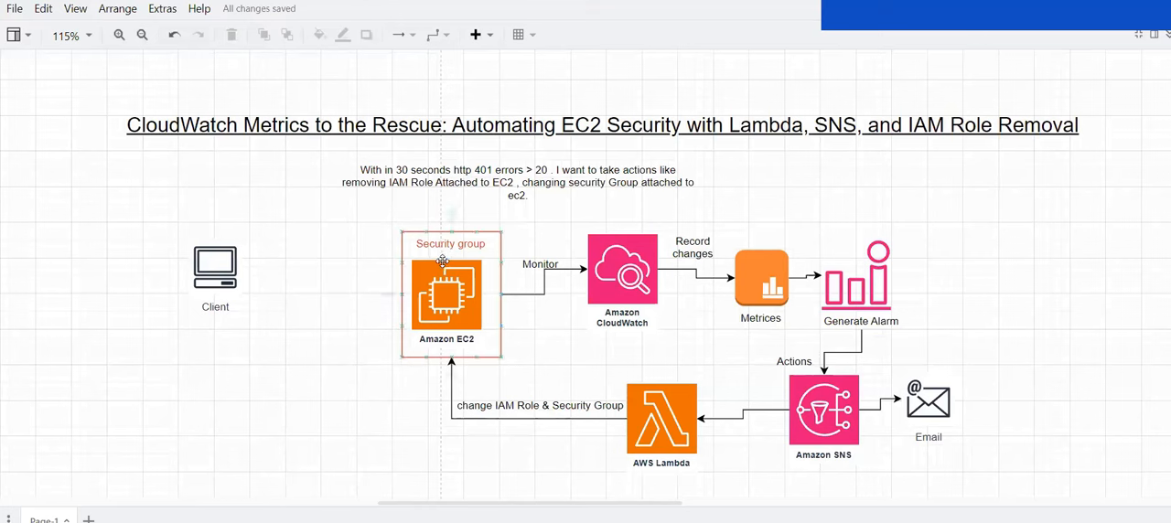